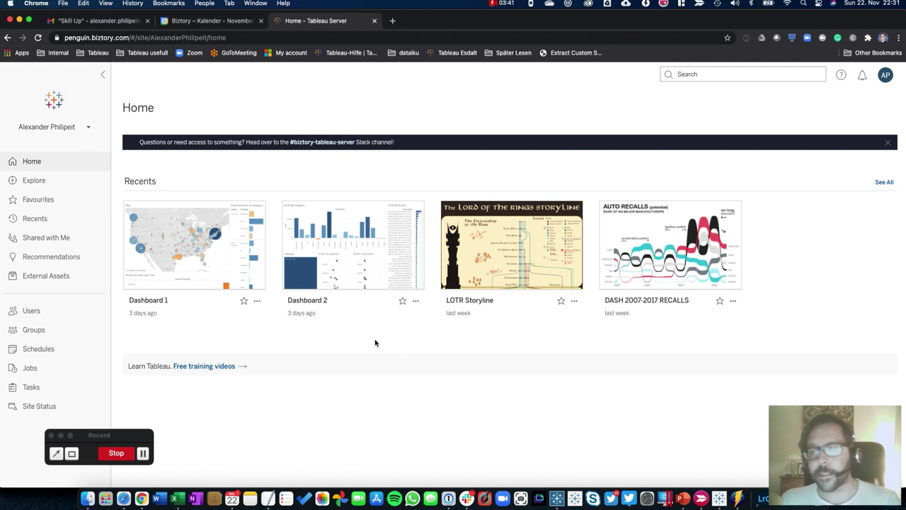
Show the Explore page's Default, Examples and Workshop projects, then open the site switcher list
click(28, 186)
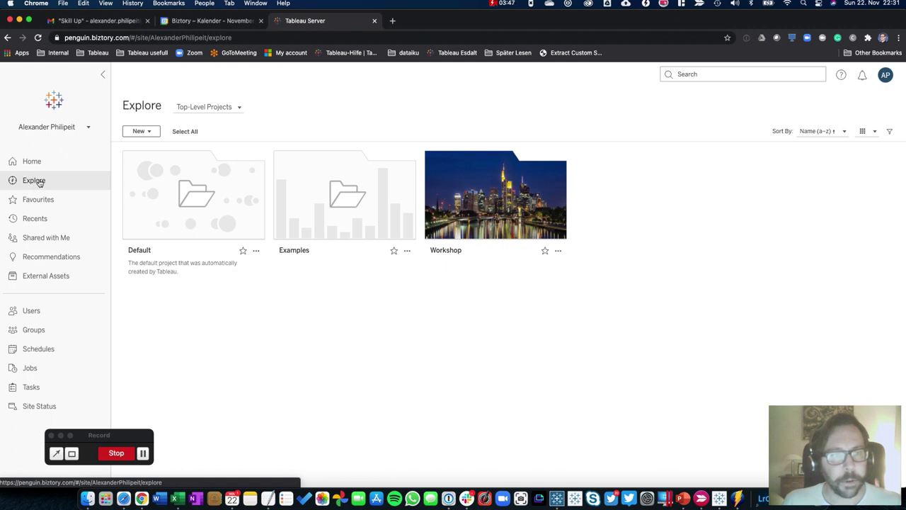
mouse_move(489, 185)
mouse_move(197, 238)
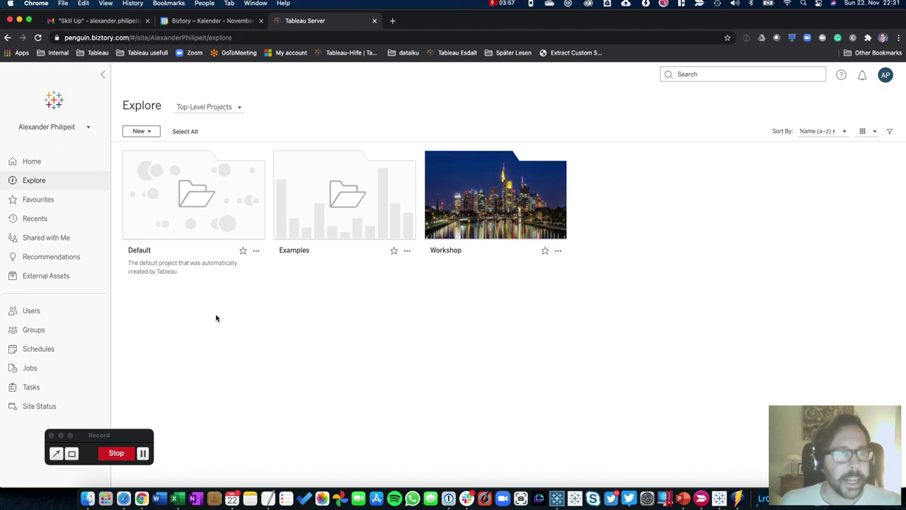
click(88, 128)
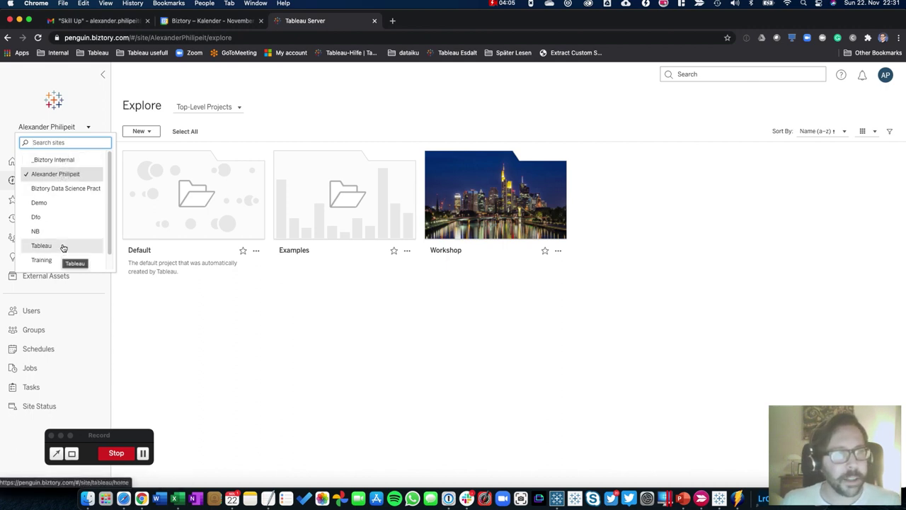
Scroll through the available sites and dismiss the list without switching site
scroll(62, 244, down, 1)
scroll(58, 203, up, 1)
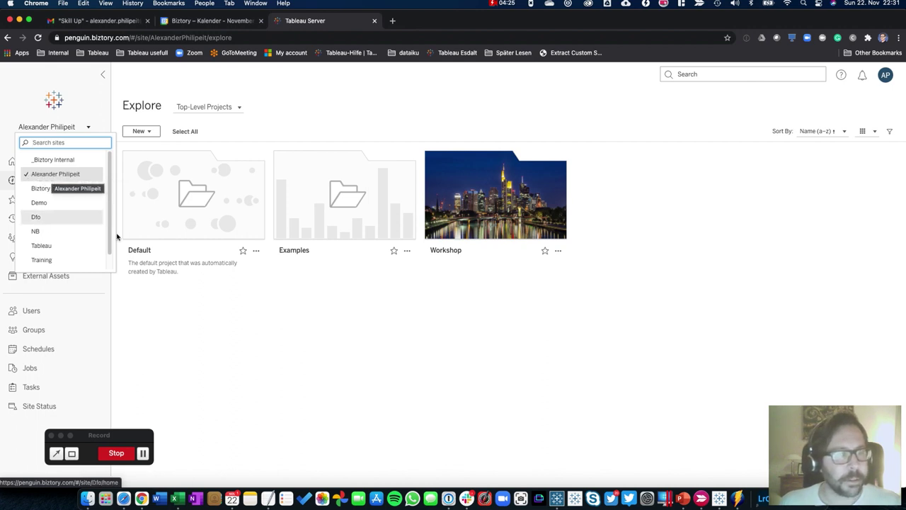
click(207, 320)
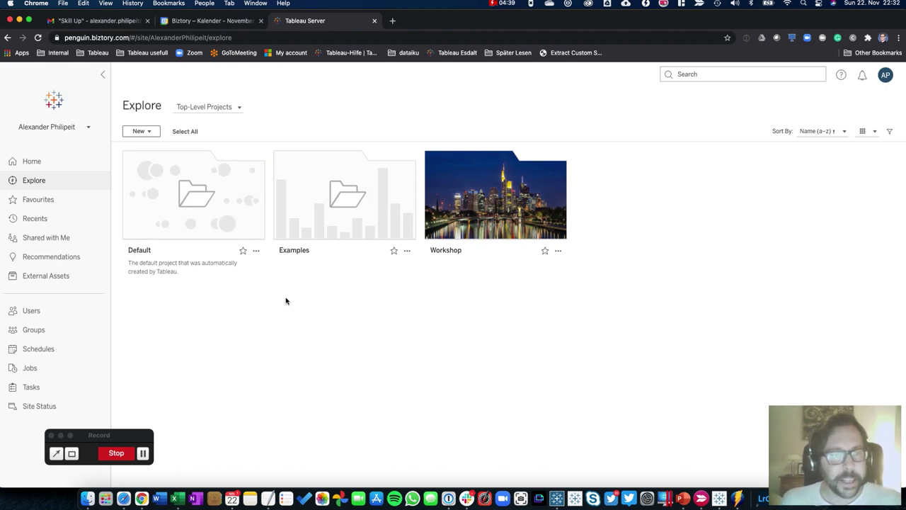
mouse_move(157, 225)
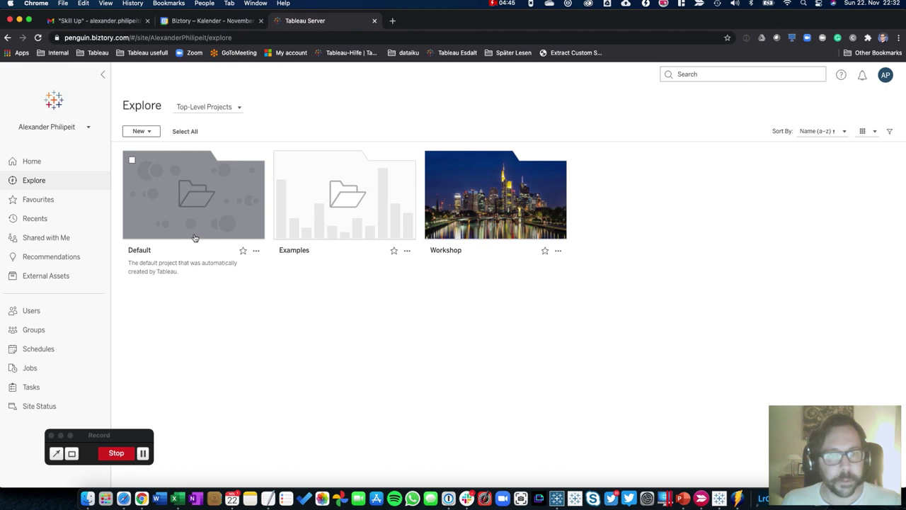
mouse_move(232, 201)
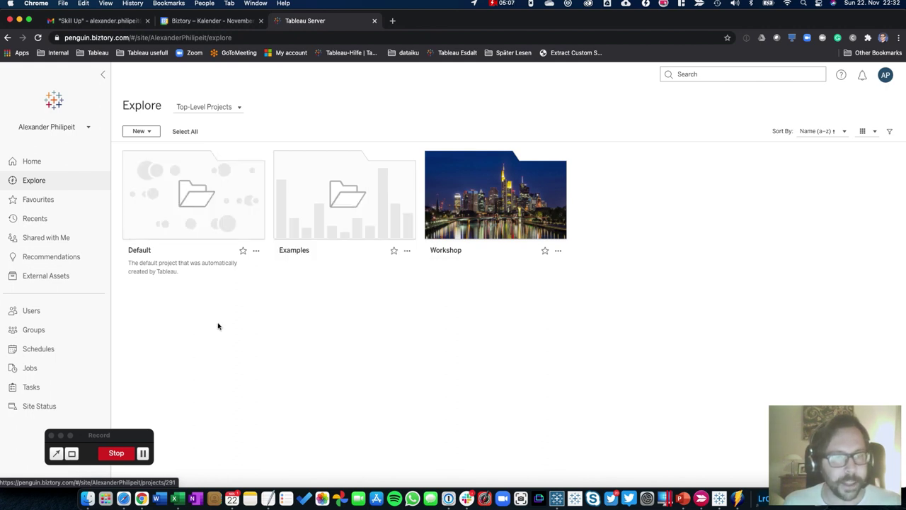
mouse_move(378, 188)
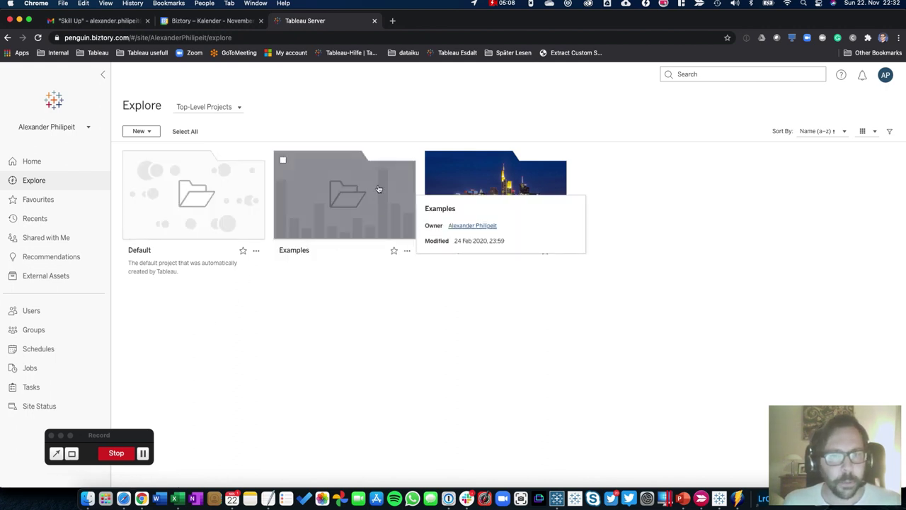
click(322, 213)
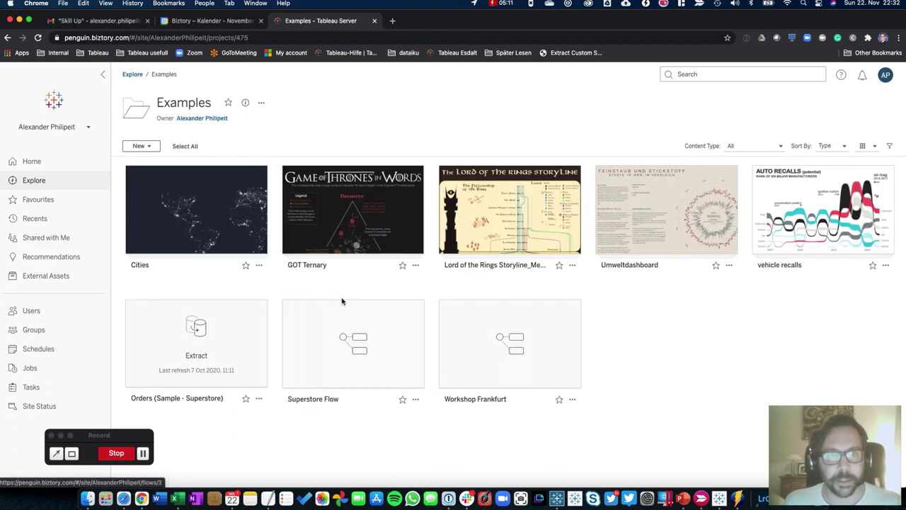
mouse_move(332, 236)
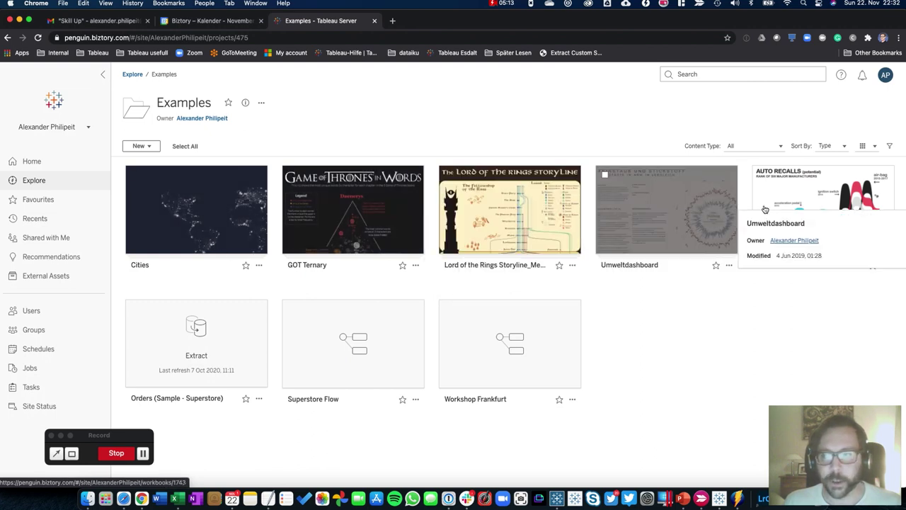
click(131, 75)
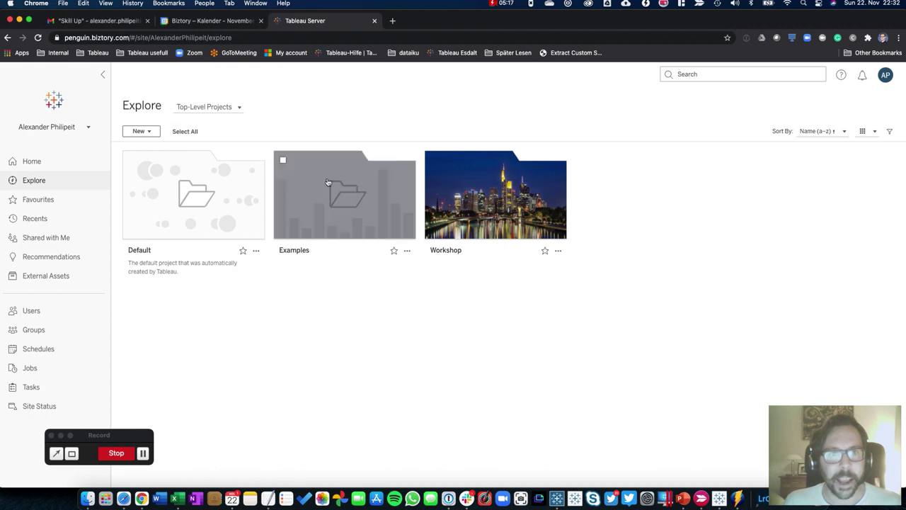
mouse_move(504, 230)
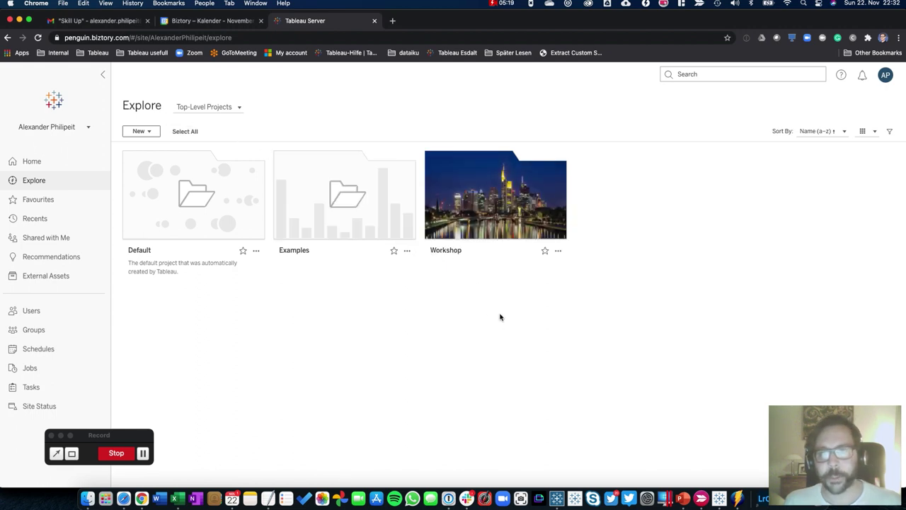
mouse_move(449, 205)
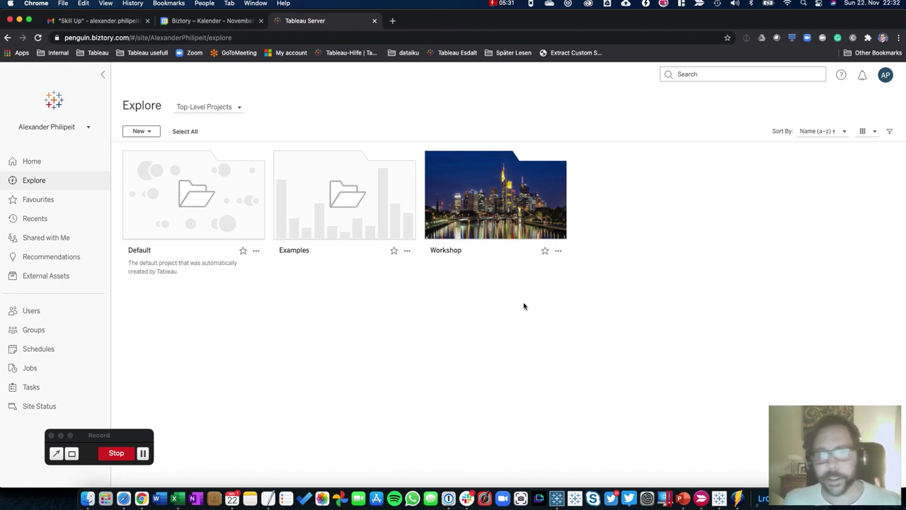
Create a new project named 'Skill-Up' via New > Project
click(133, 131)
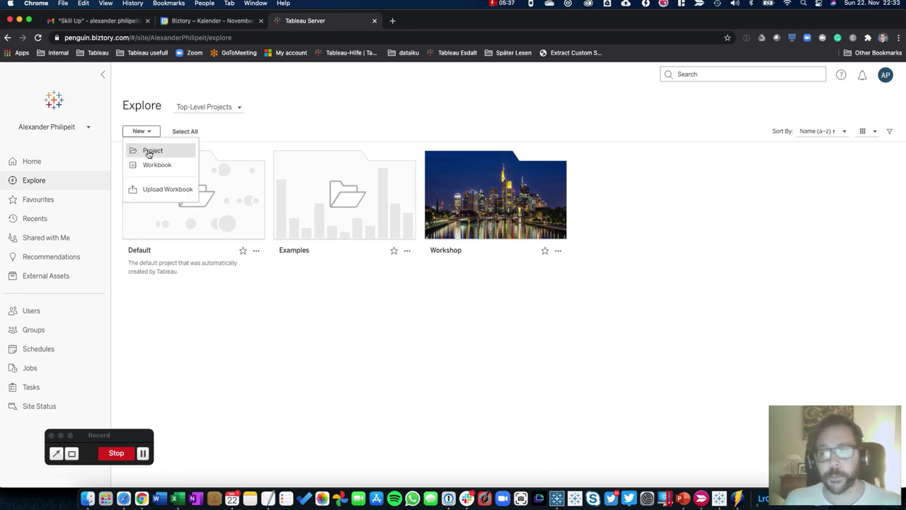
click(151, 151)
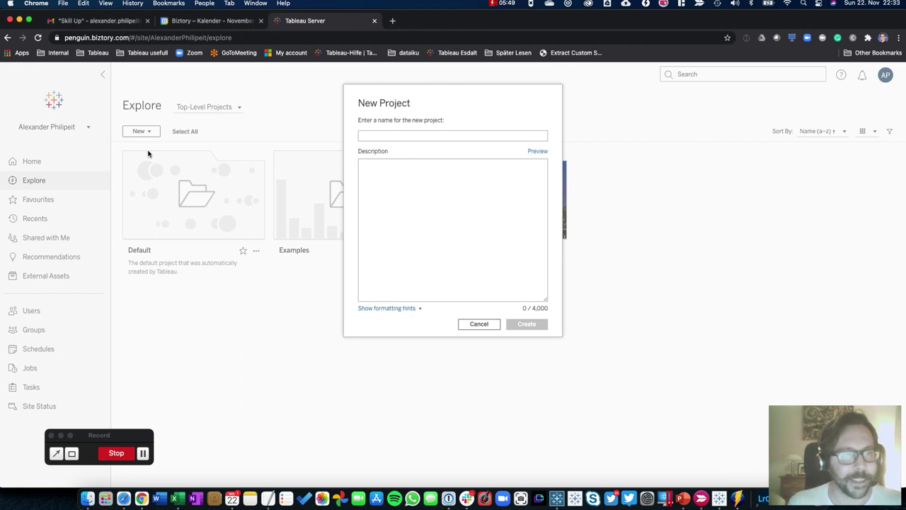
text(Sk)
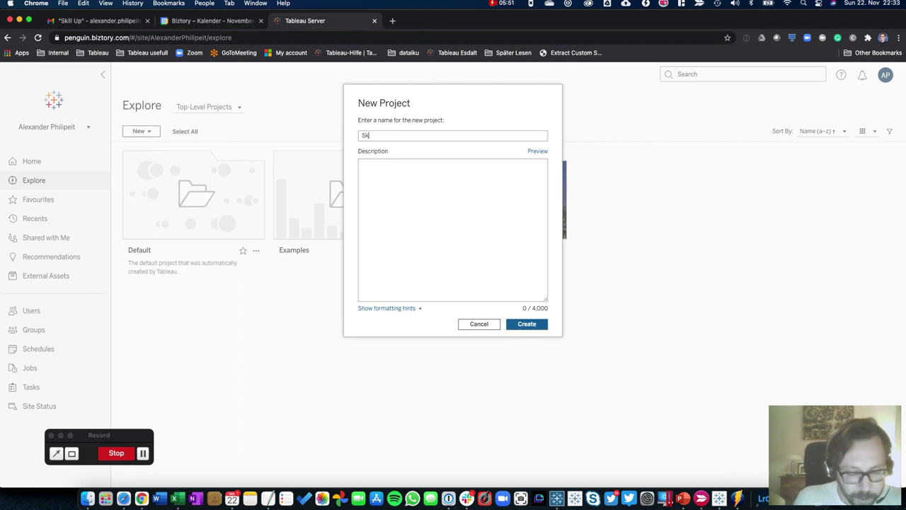
text(ill-Up)
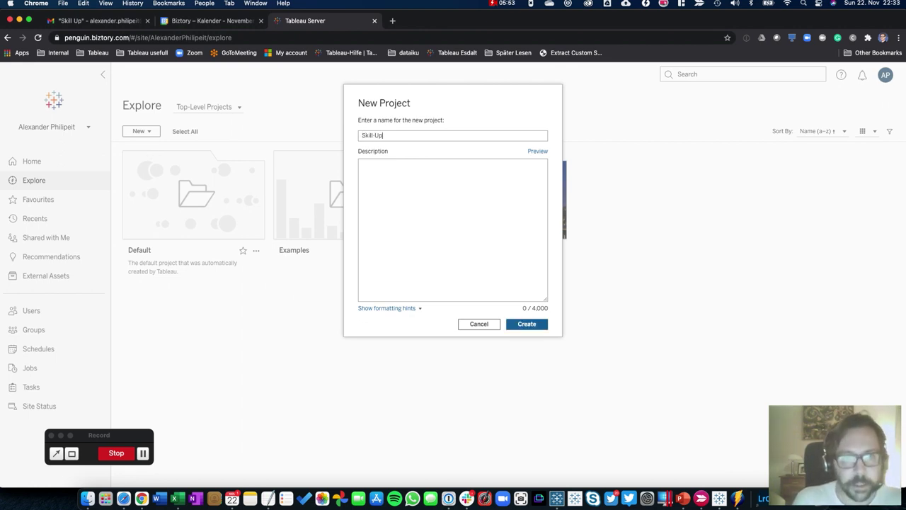
click(382, 309)
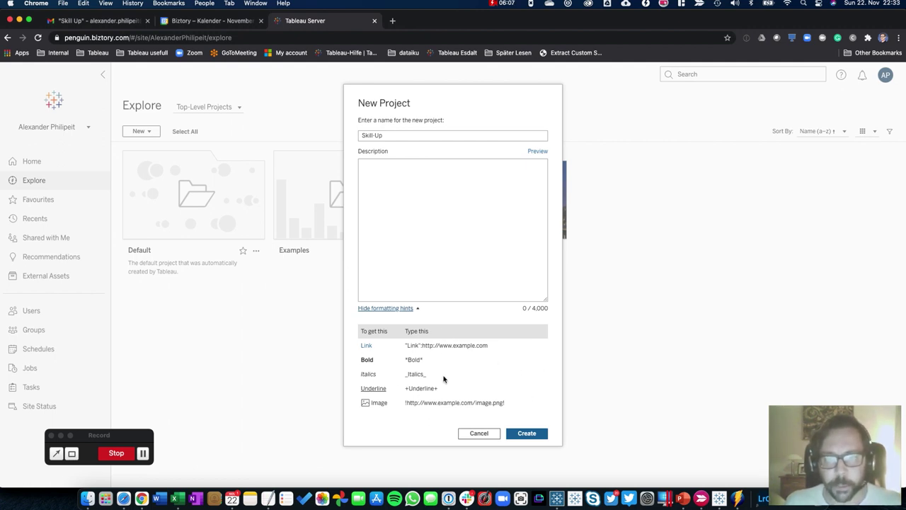
click(386, 134)
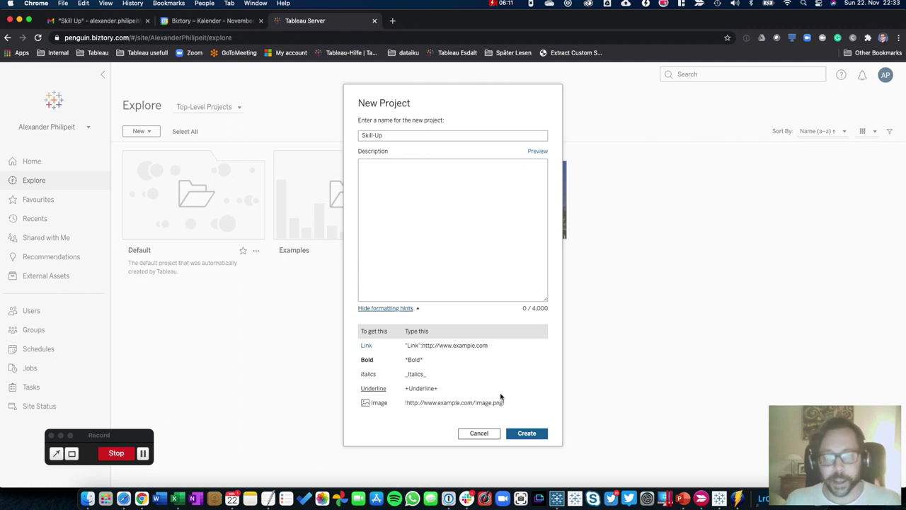
click(517, 434)
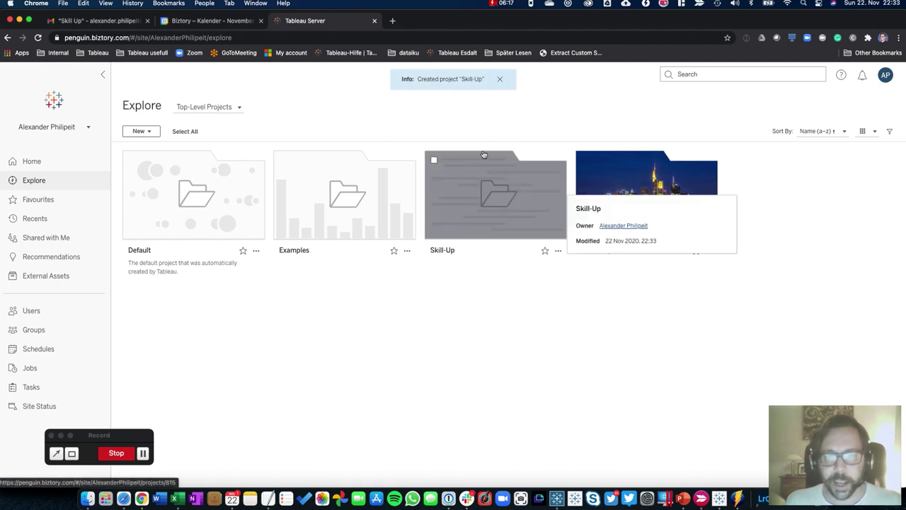
click(499, 217)
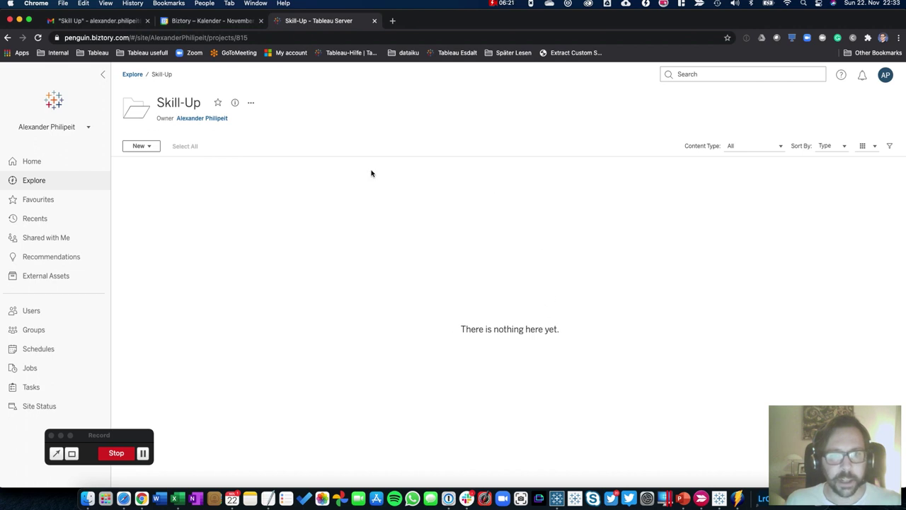
drag(459, 322, 554, 330)
click(468, 358)
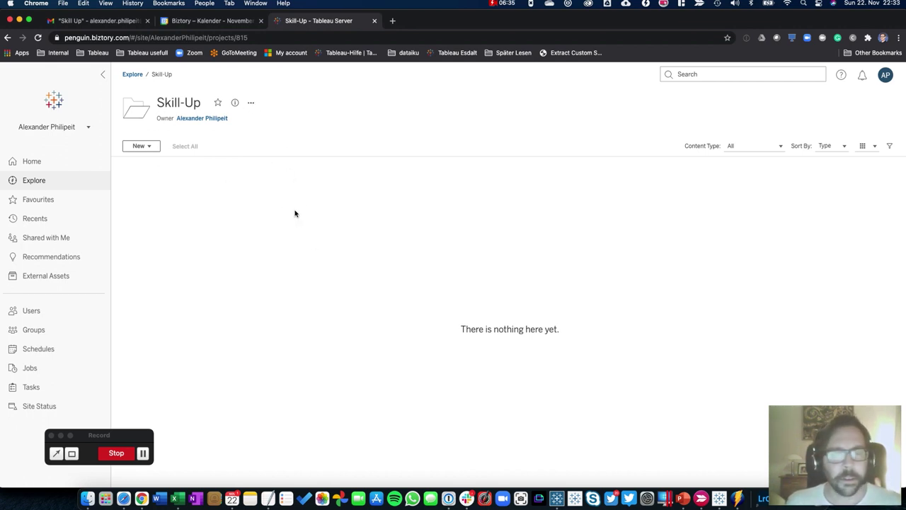
click(280, 191)
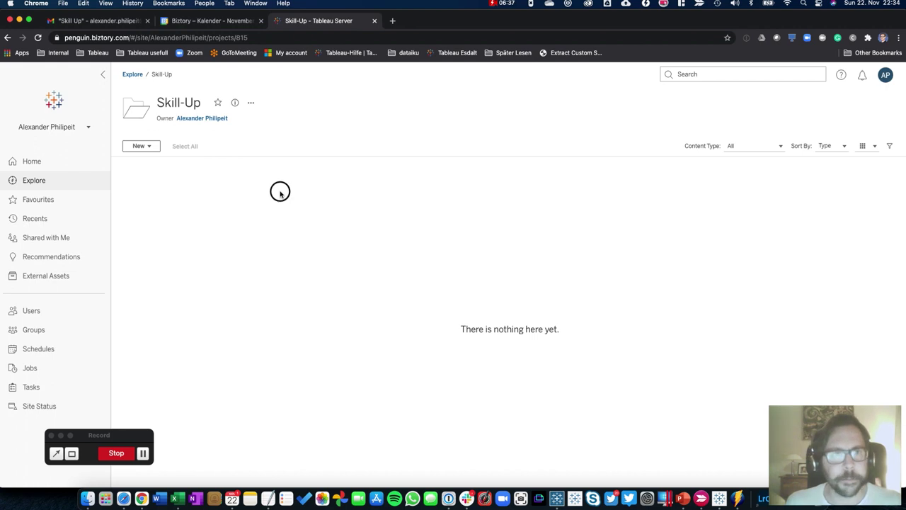
click(132, 73)
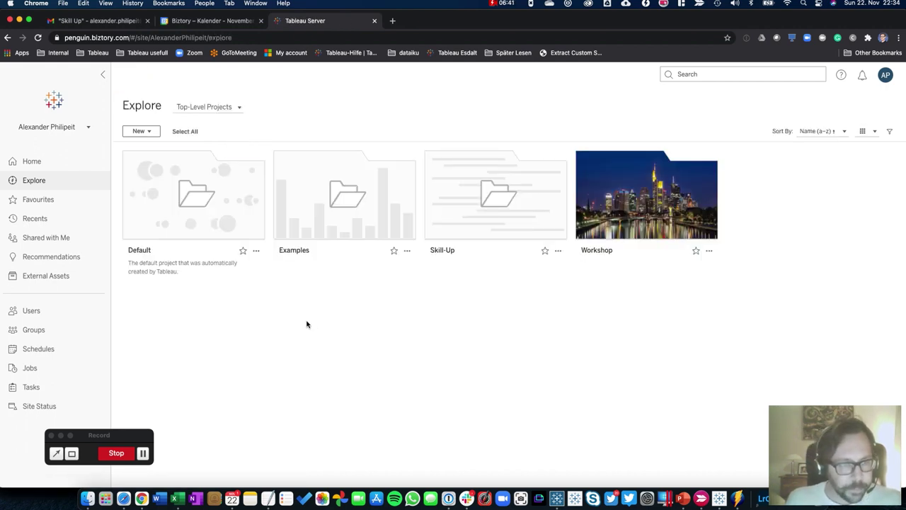
Open the Site Users page showing the single Site Administrator Creator
click(73, 313)
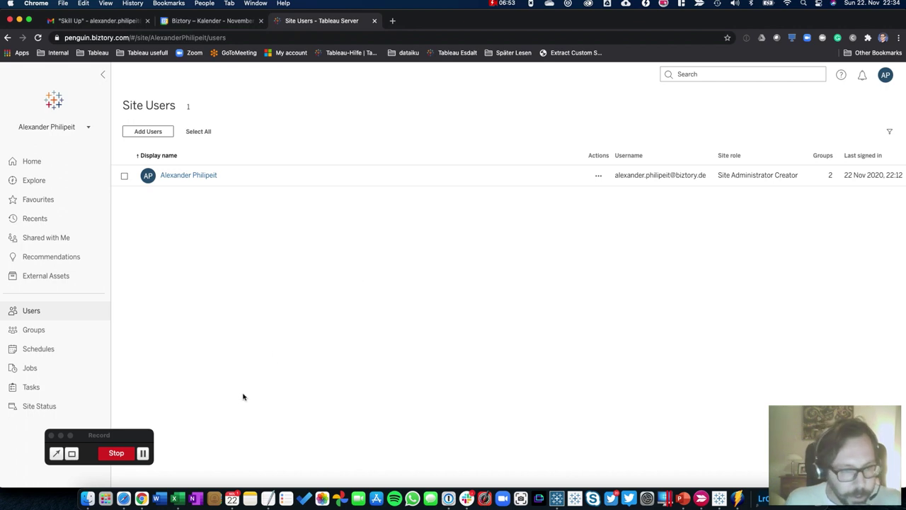
mouse_move(181, 497)
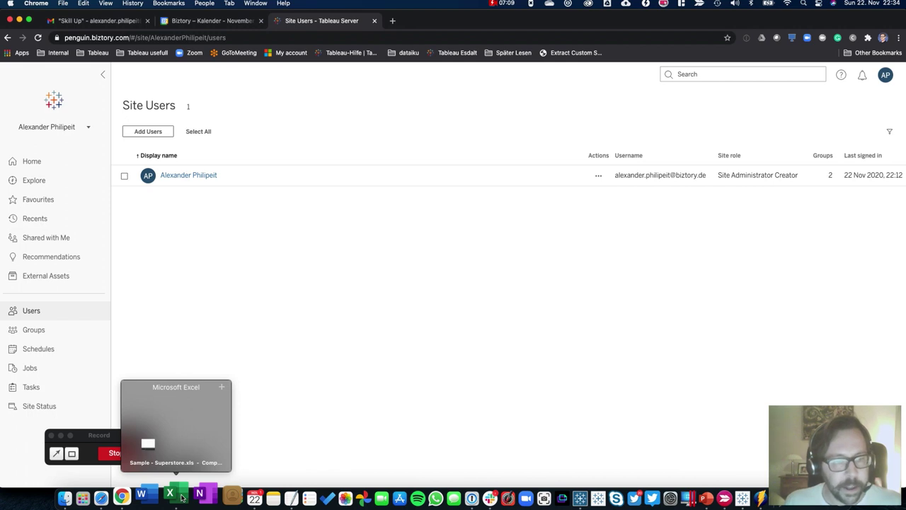
In the Sample - Superstore workbook, inspect the first Orders row's category, sub-category, sales and quantity
click(182, 498)
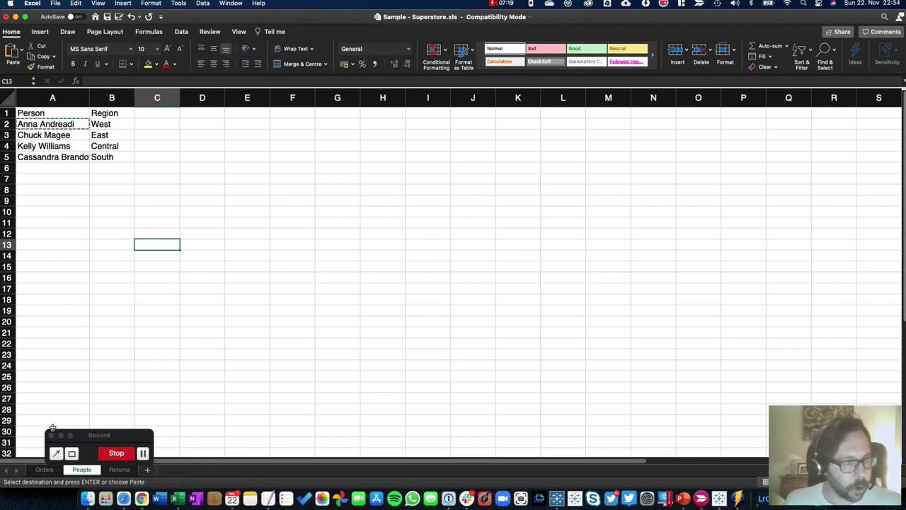
click(44, 470)
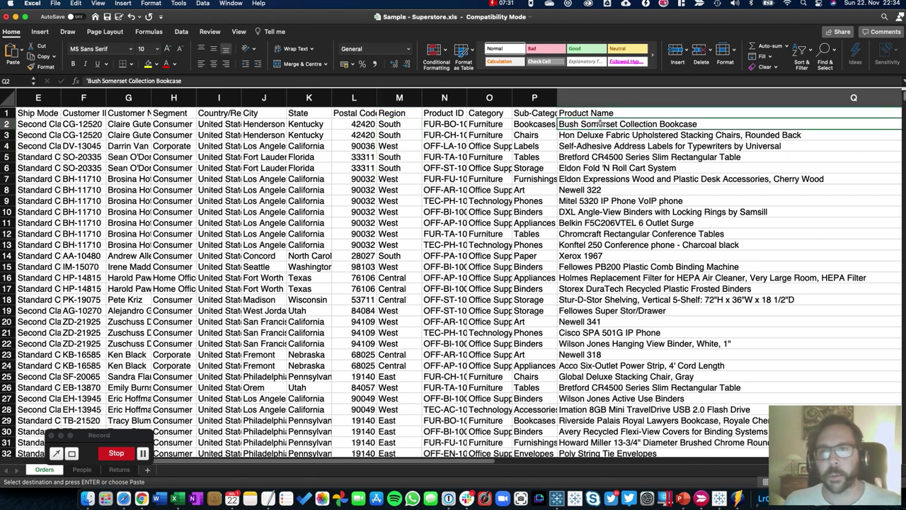
click(491, 125)
click(536, 124)
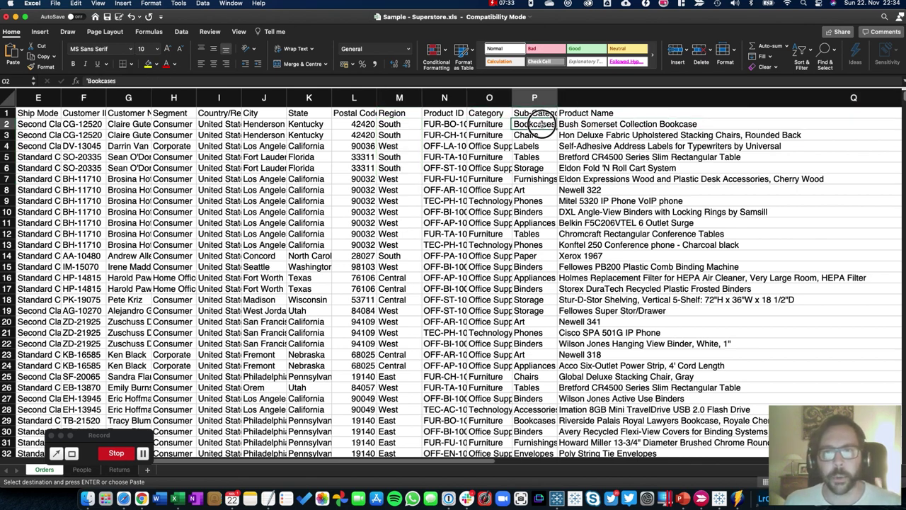
drag(485, 460, 753, 460)
click(826, 125)
click(856, 125)
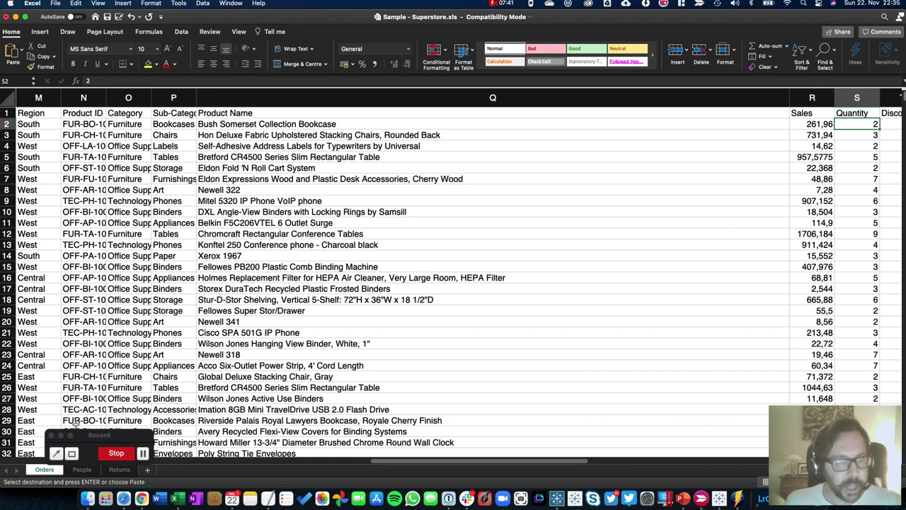
On the People sheet, copy the first person's name from A2, then return to Orders
click(82, 470)
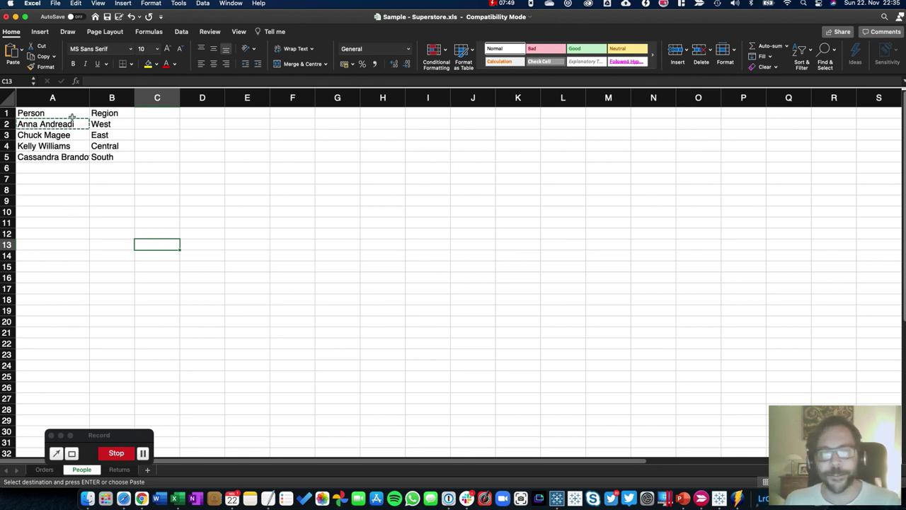
drag(103, 115, 102, 164)
drag(47, 112, 48, 159)
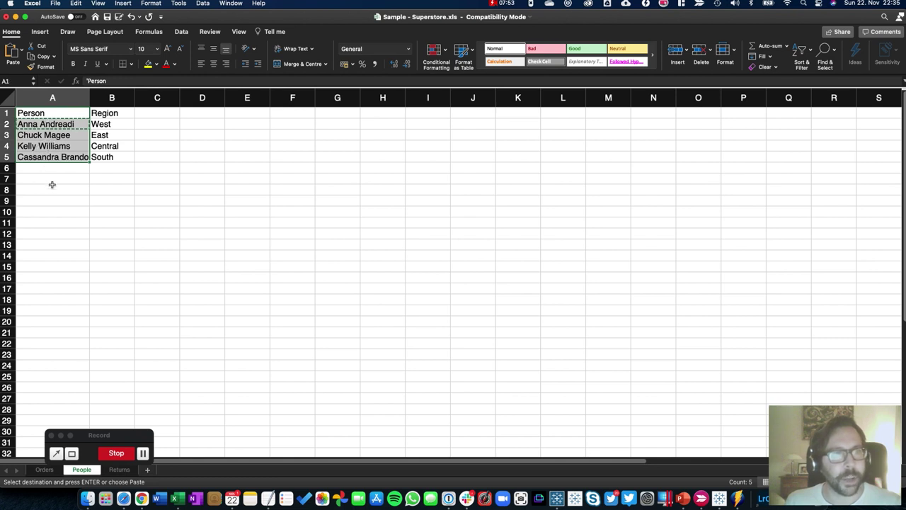
click(39, 124)
key(super+c)
click(106, 125)
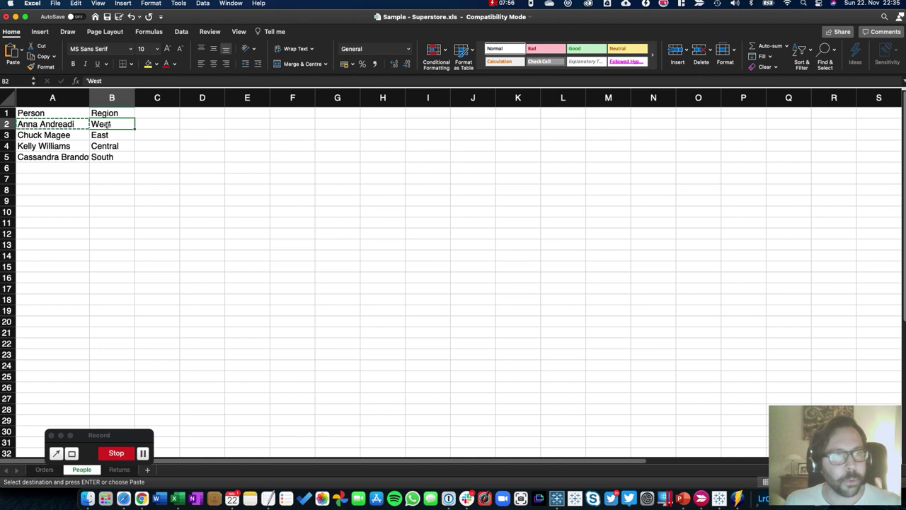
click(44, 134)
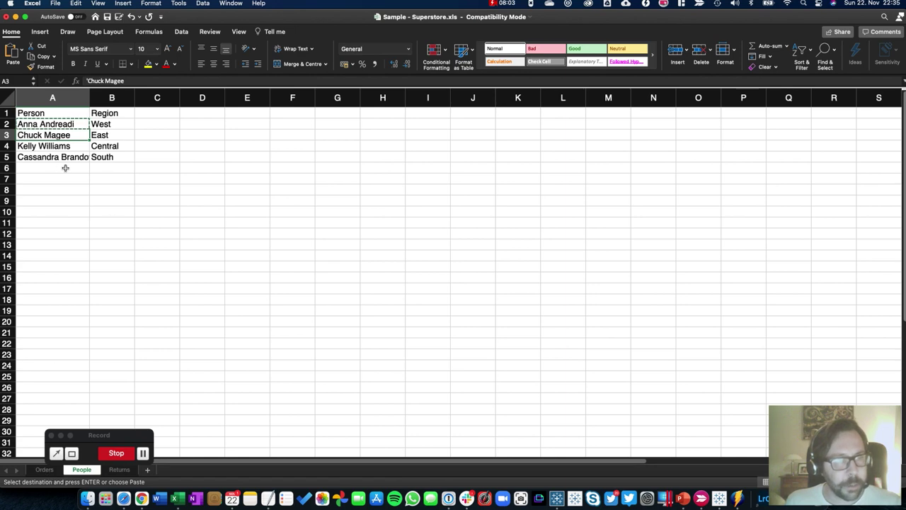
click(48, 470)
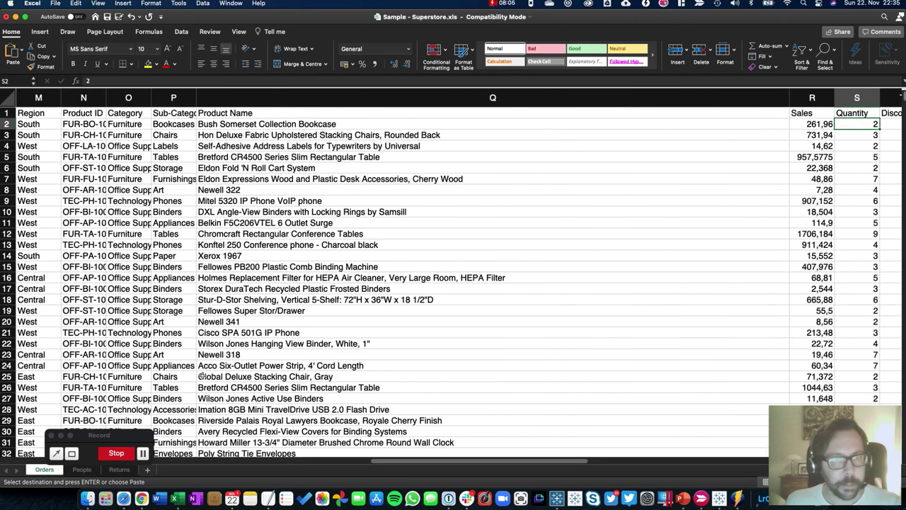
Check the Region values on Orders, then reselect the first person's name on People
drag(411, 465, 303, 465)
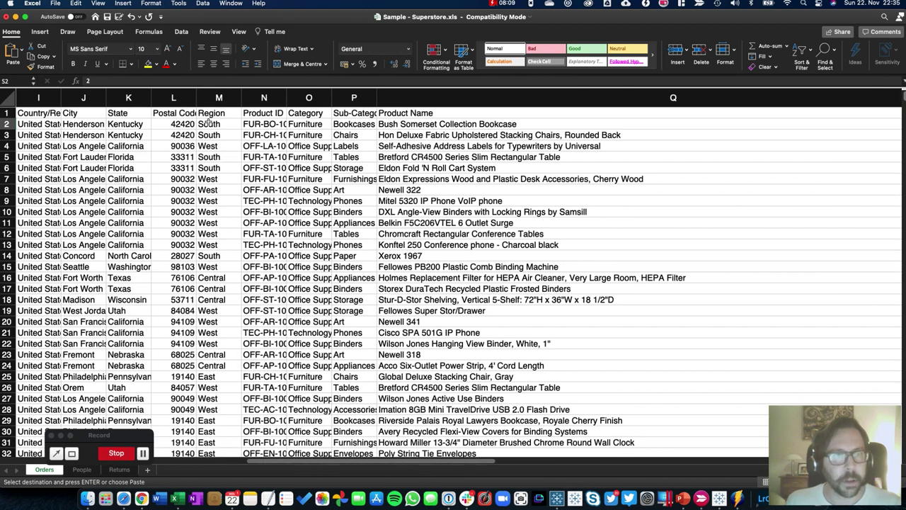
drag(210, 113, 210, 266)
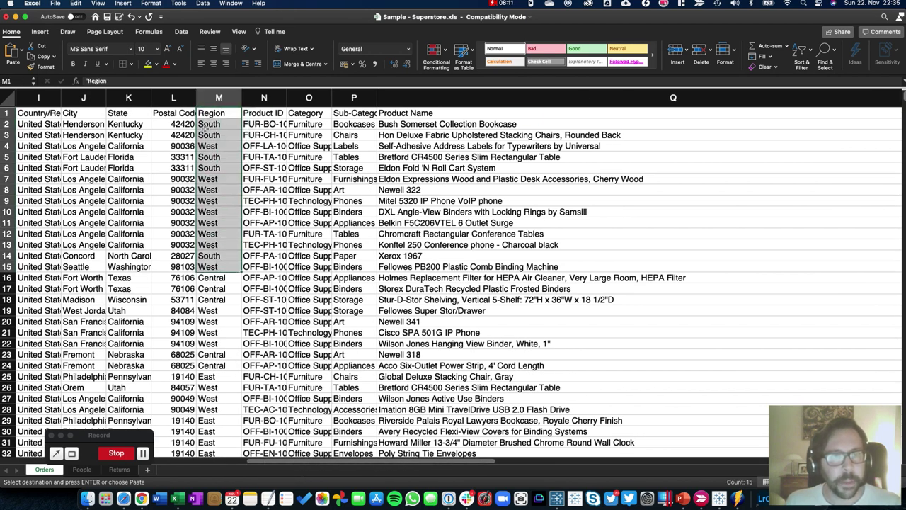
click(205, 128)
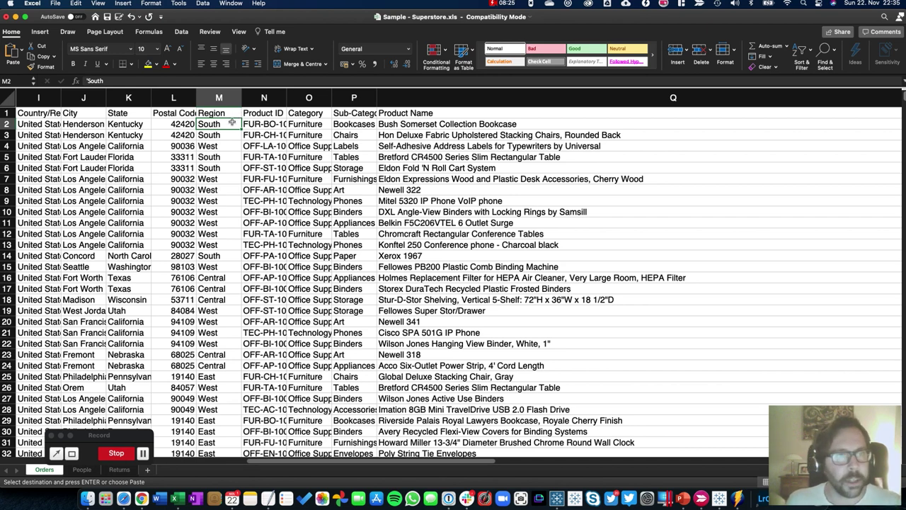
drag(233, 121, 229, 131)
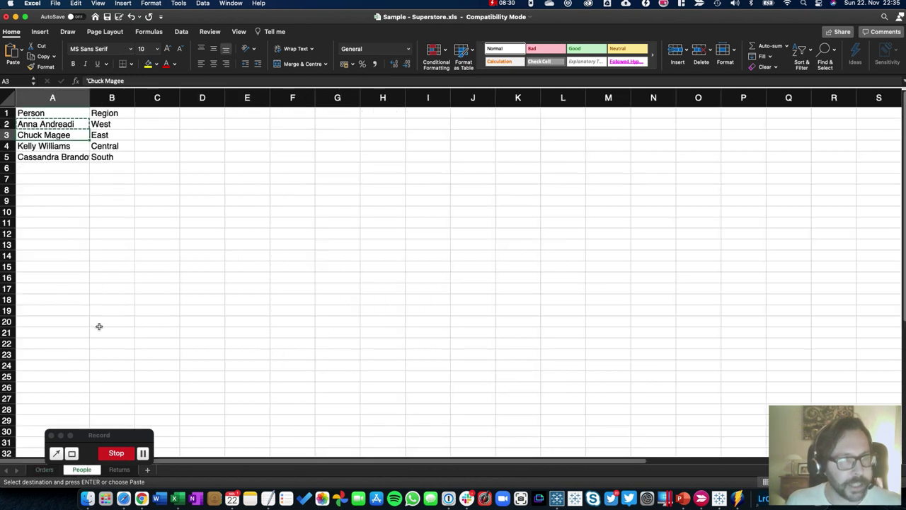
click(99, 326)
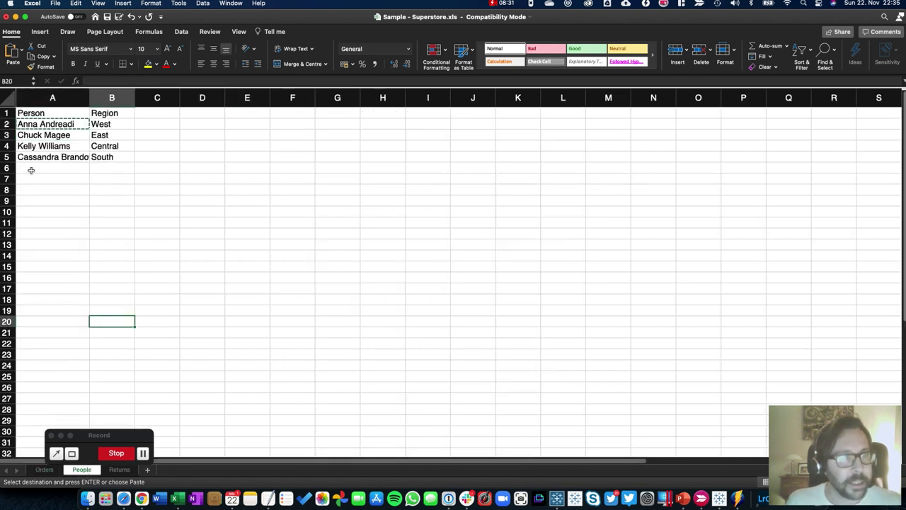
click(43, 125)
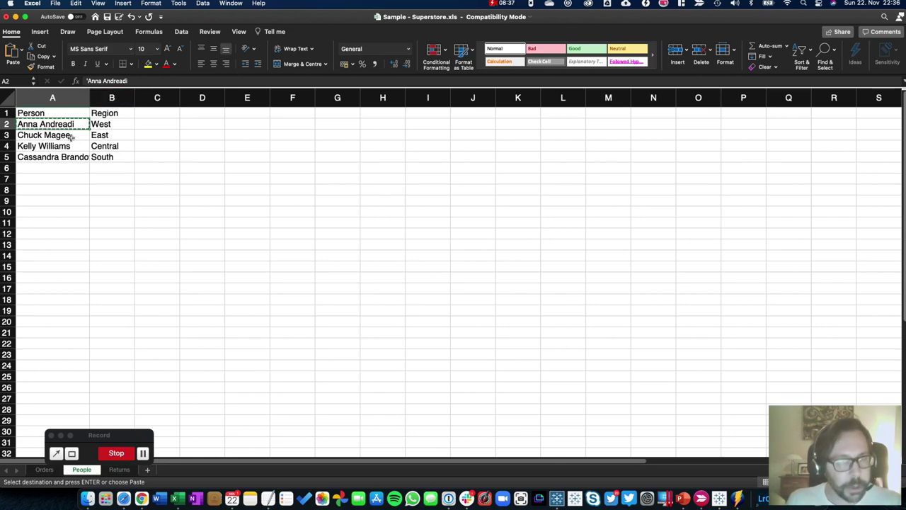
Bring Tableau Server's Site Users page forward and start adding users to the site
click(140, 494)
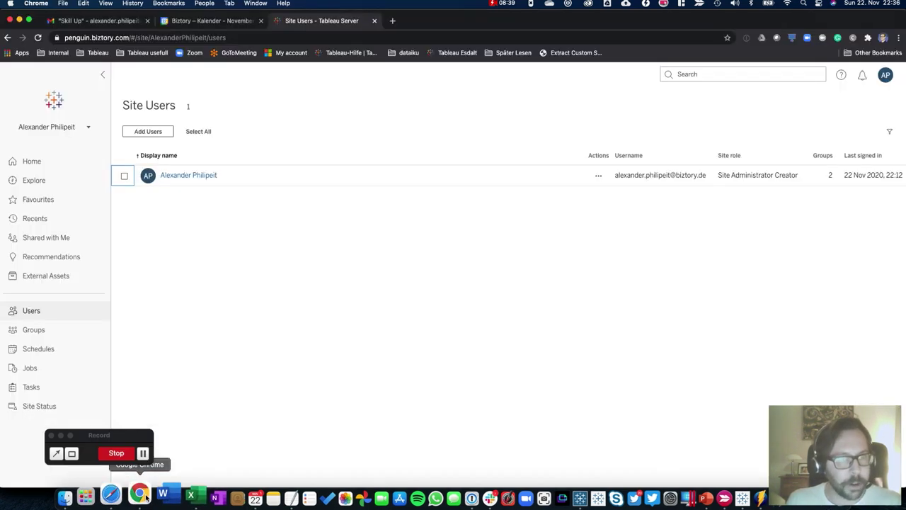
click(142, 132)
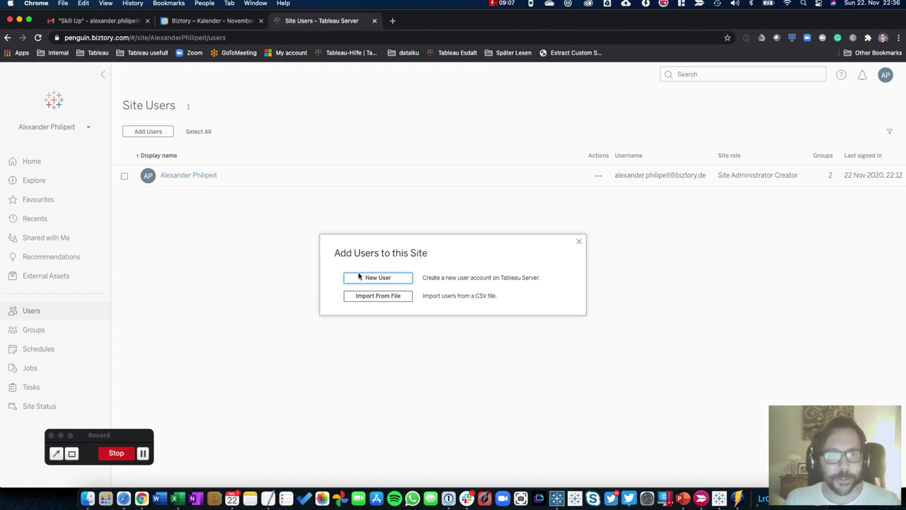
Fill a New User form with the pasted username, the person's first name, and password twice
click(368, 279)
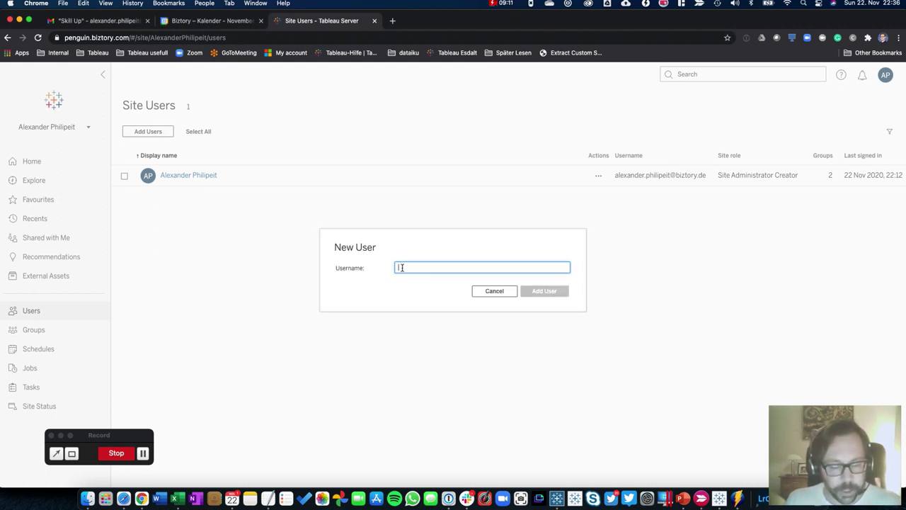
key(super+v)
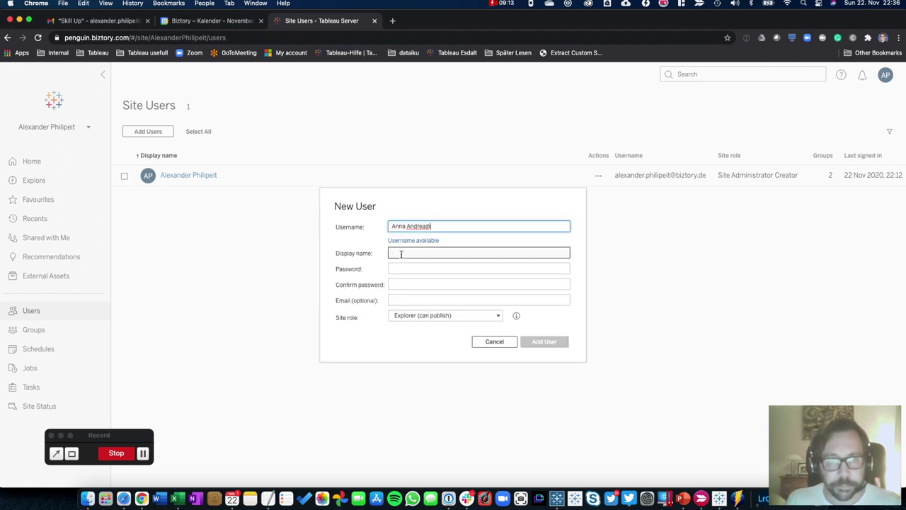
click(406, 253)
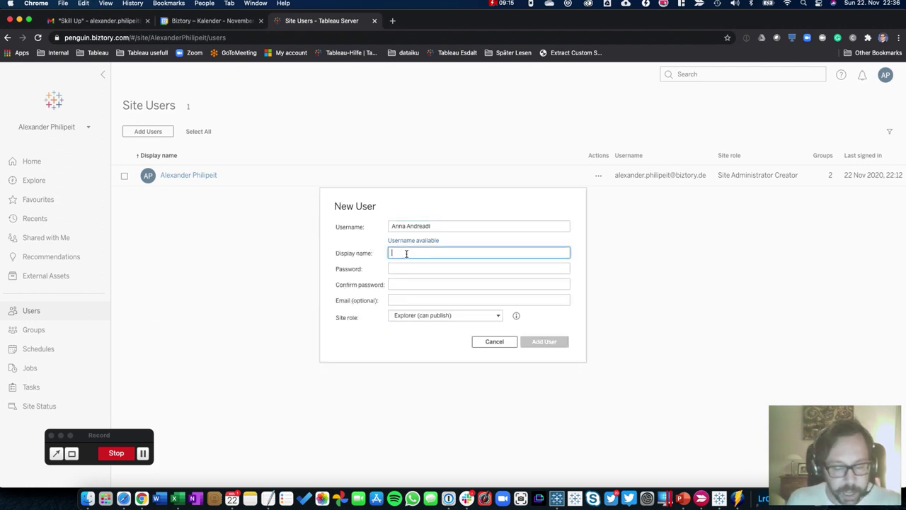
text(Anna)
click(425, 269)
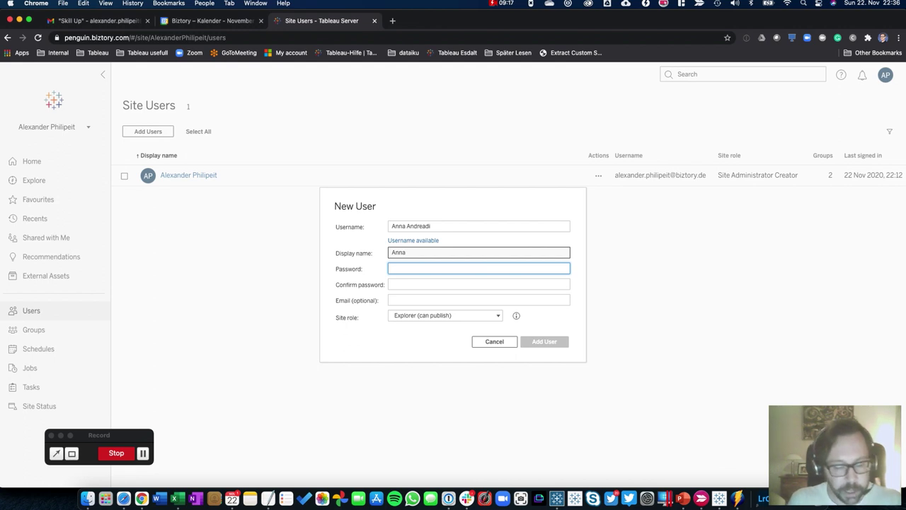
text(********)
key(Tab)
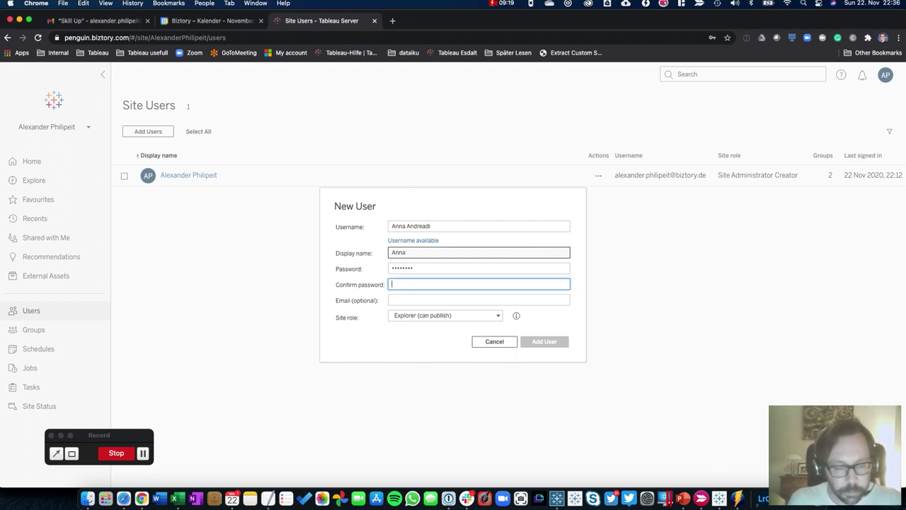
text(********)
key(Tab)
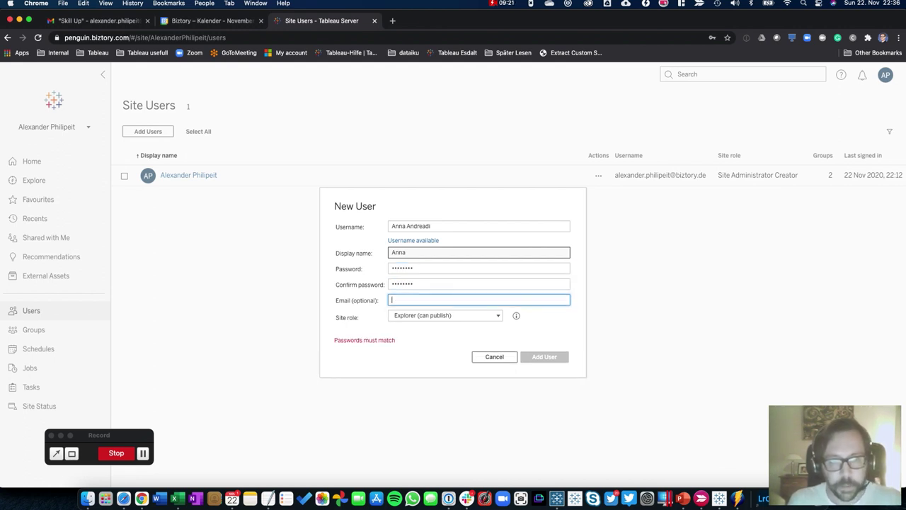
key(Tab)
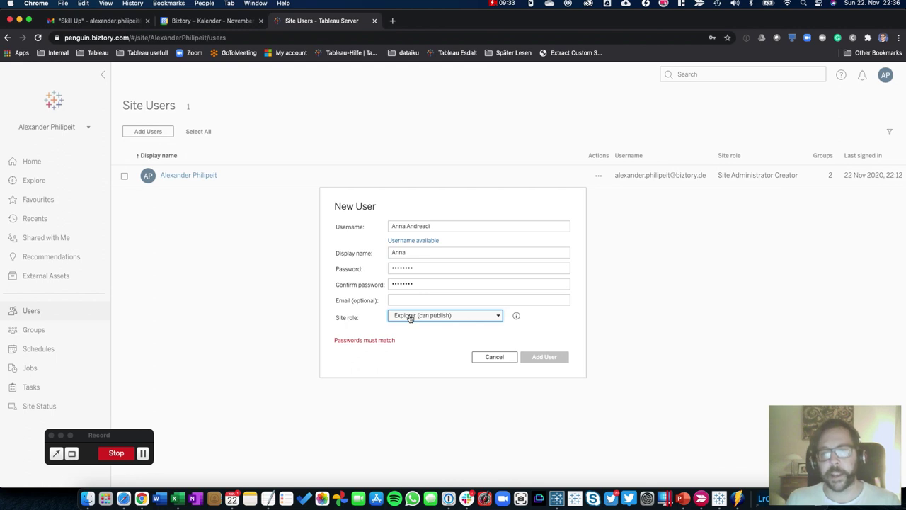
click(410, 318)
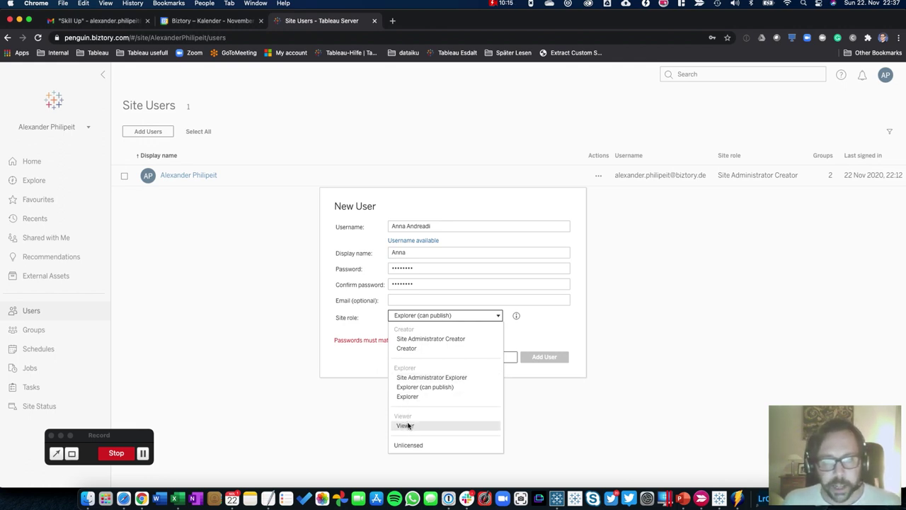
Set the user's site role to Viewer, retype a matching password confirmation, and add them
click(407, 426)
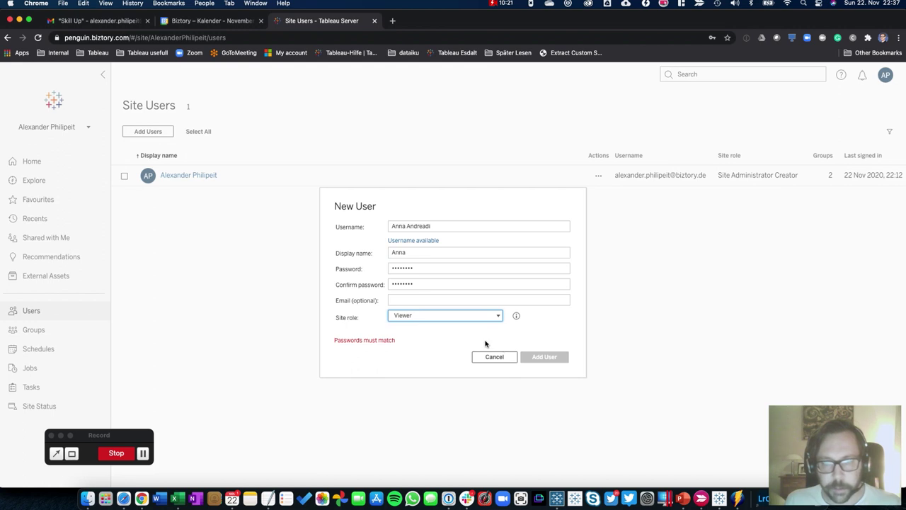
click(422, 280)
key(super+a)
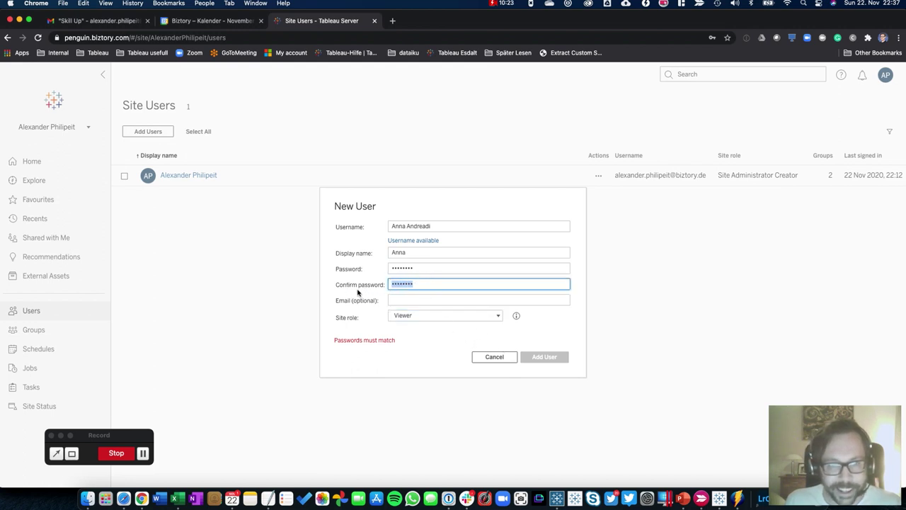
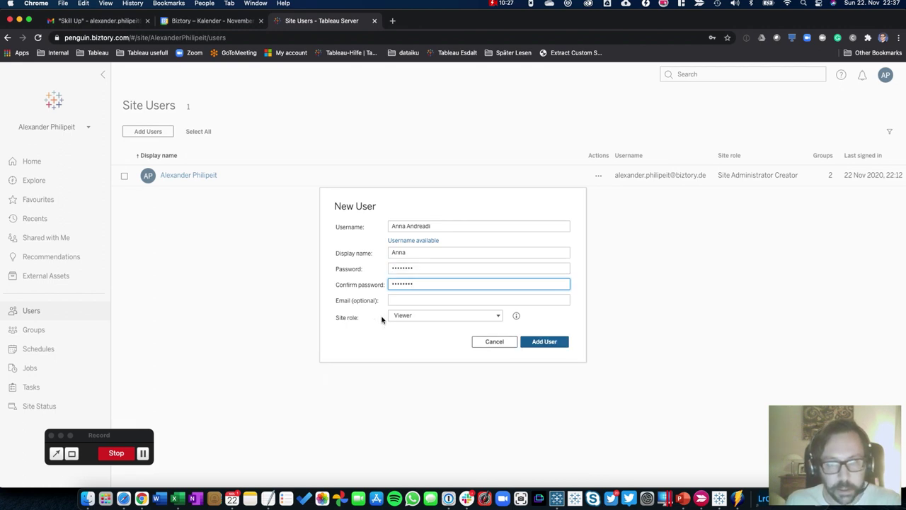
click(545, 341)
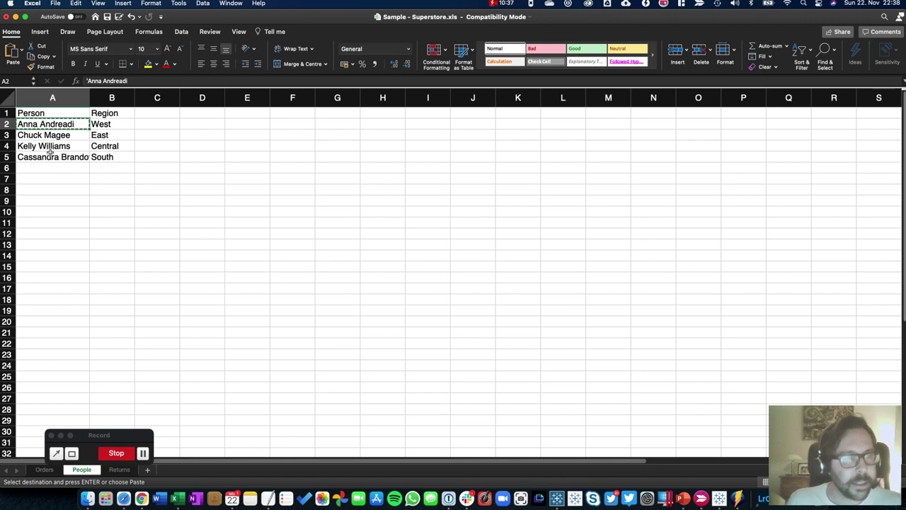
Copy the second person's name into a new user's username, adding display name and password
click(44, 135)
key(super+c)
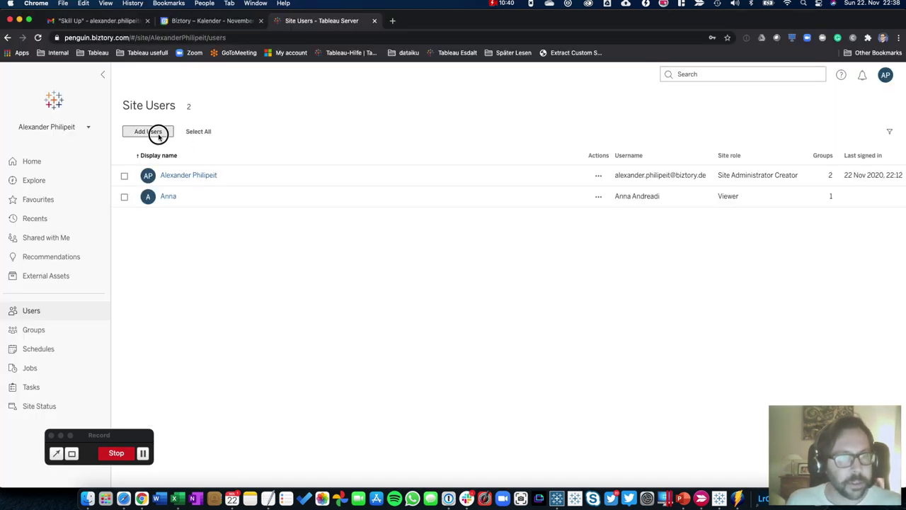
click(158, 134)
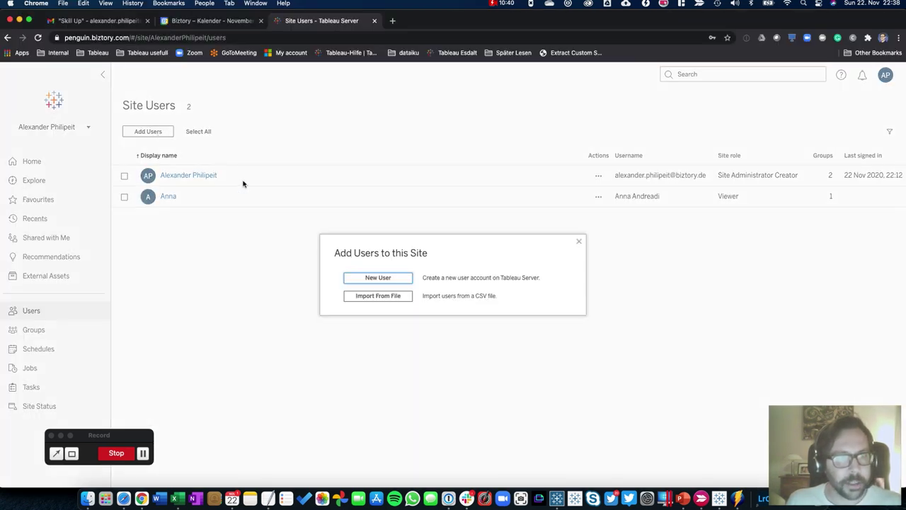
click(362, 278)
key(super+v)
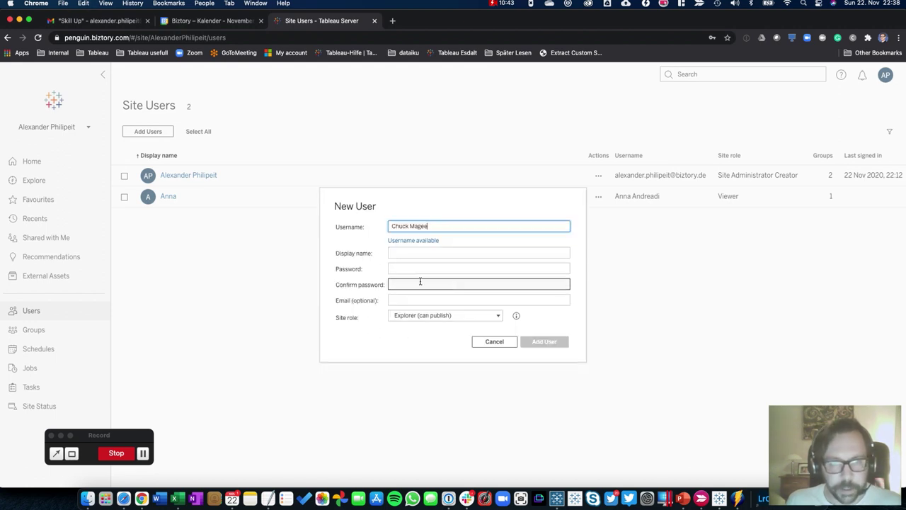
click(404, 254)
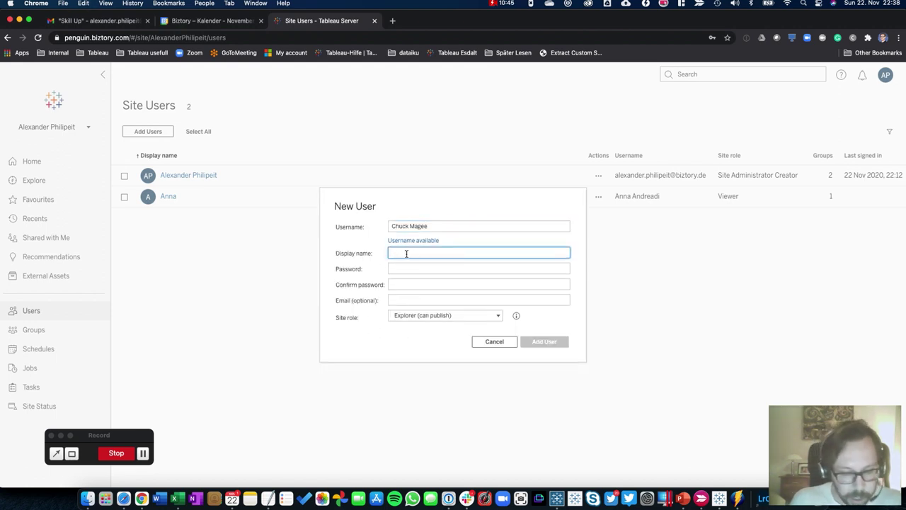
text(Chuck)
key(Tab)
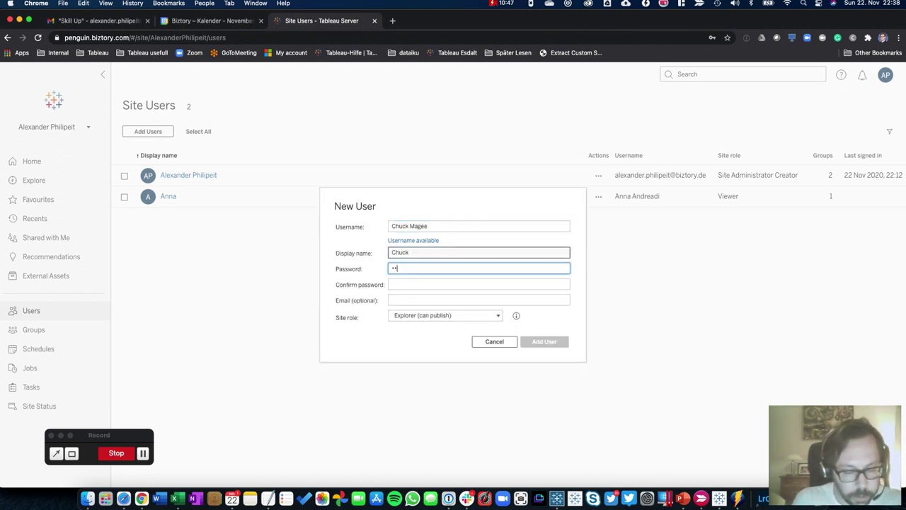
key(Tab)
text(**)
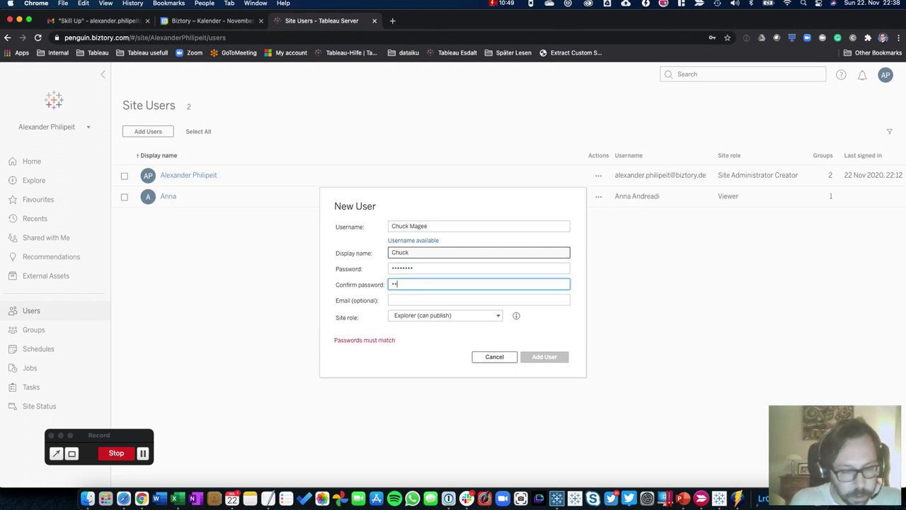
text(******)
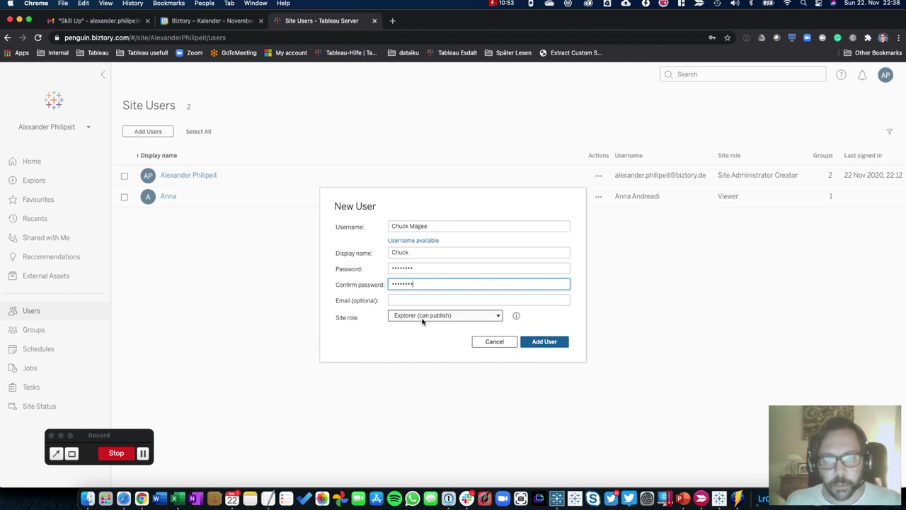
Keep the site role at Explorer (can publish), add the user, and return to Excel
click(422, 318)
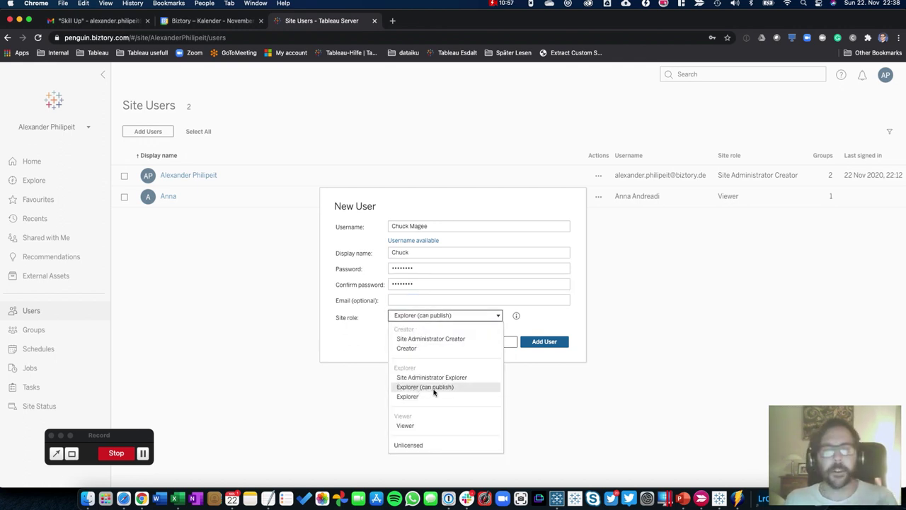
click(393, 321)
click(394, 321)
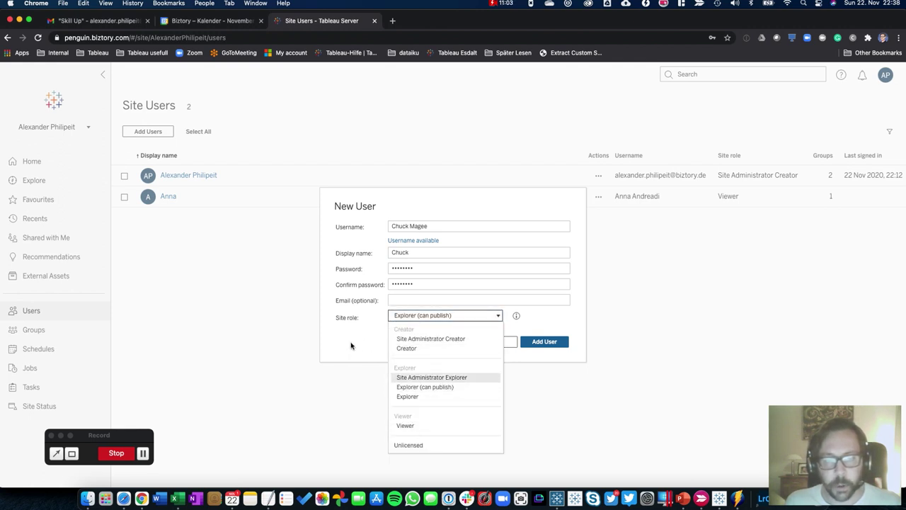
click(354, 344)
click(536, 344)
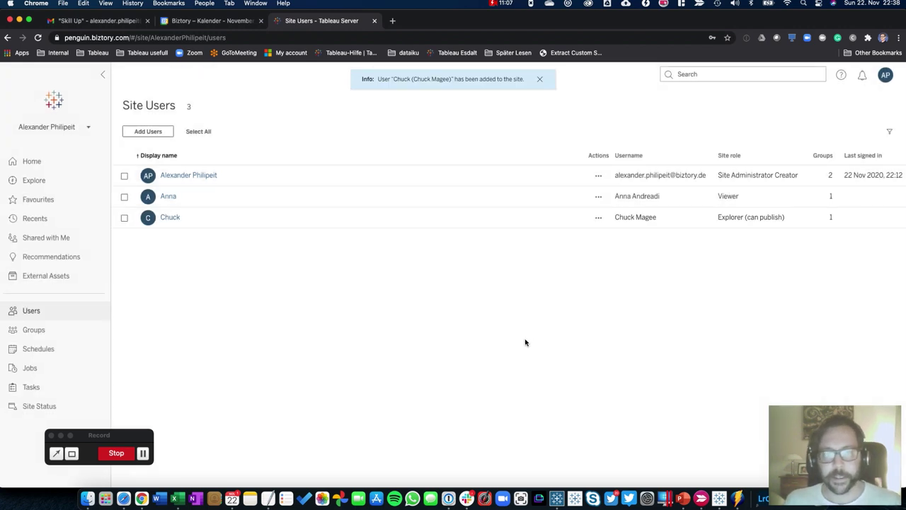
key(super+Tab)
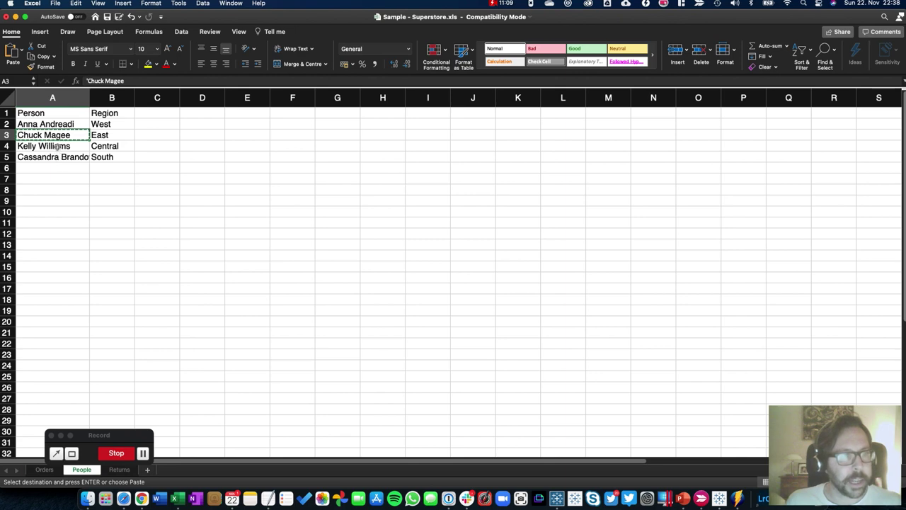
Copy the next person's name from cell A4 of the People sheet
click(59, 147)
key(super+c)
key(super+Tab)
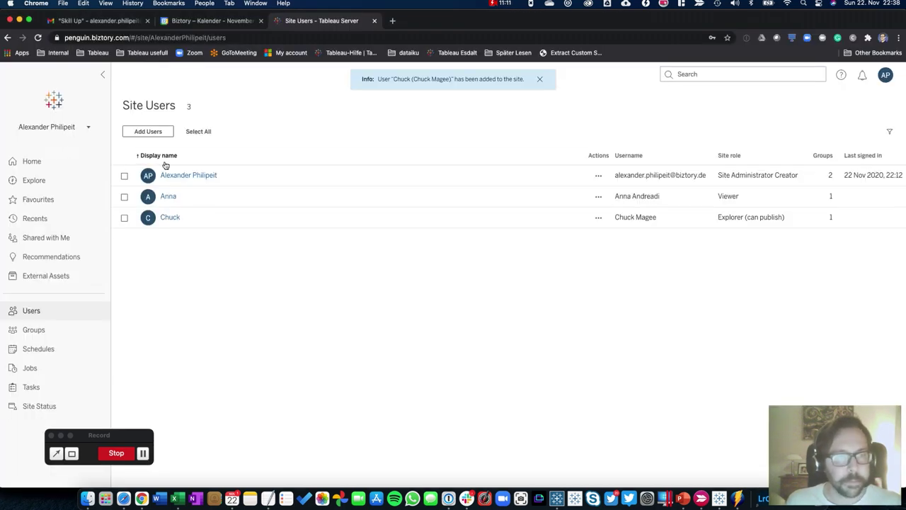
Add that person as a new site user with their display name, a password and the Viewer role
click(146, 134)
click(378, 277)
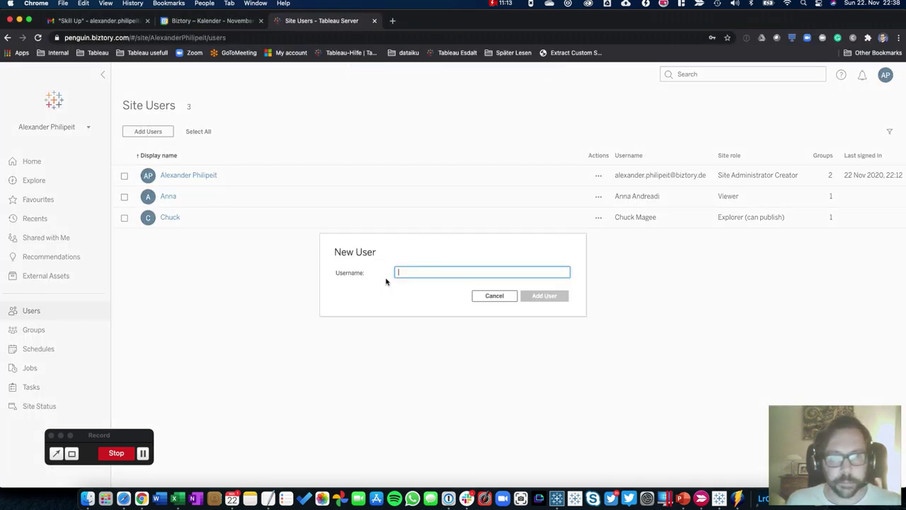
key(super+v)
click(411, 252)
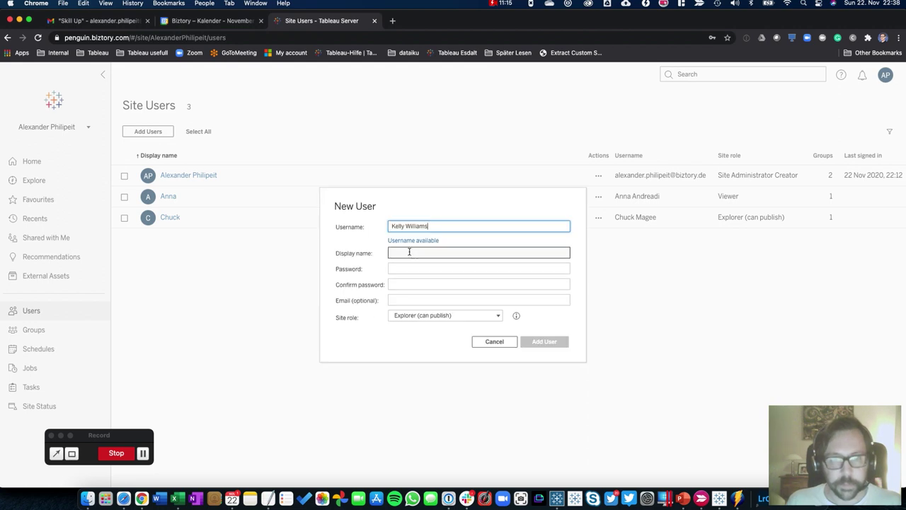
text(kell)
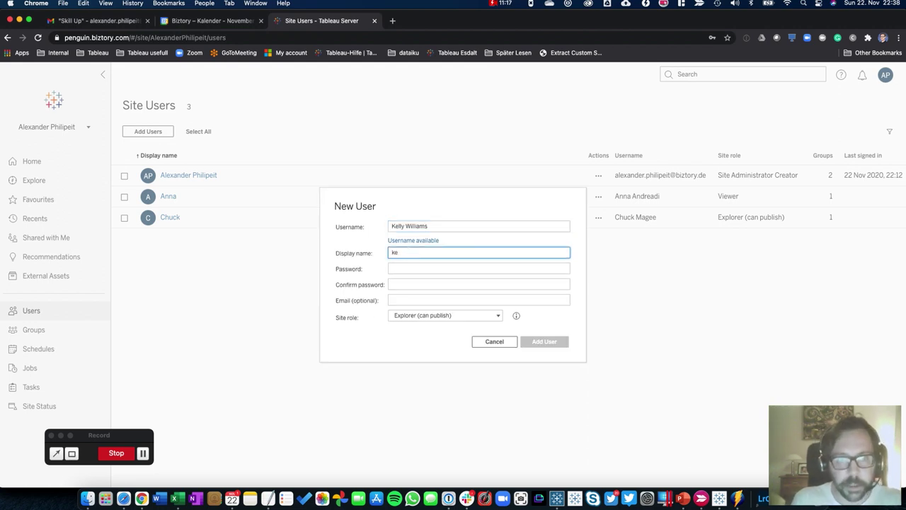
text(y)
key(Tab)
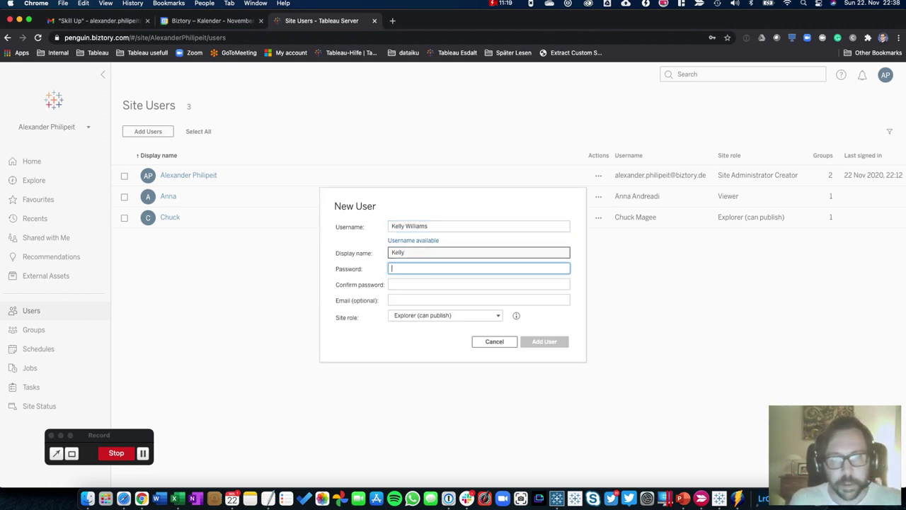
text(1)
key(Tab)
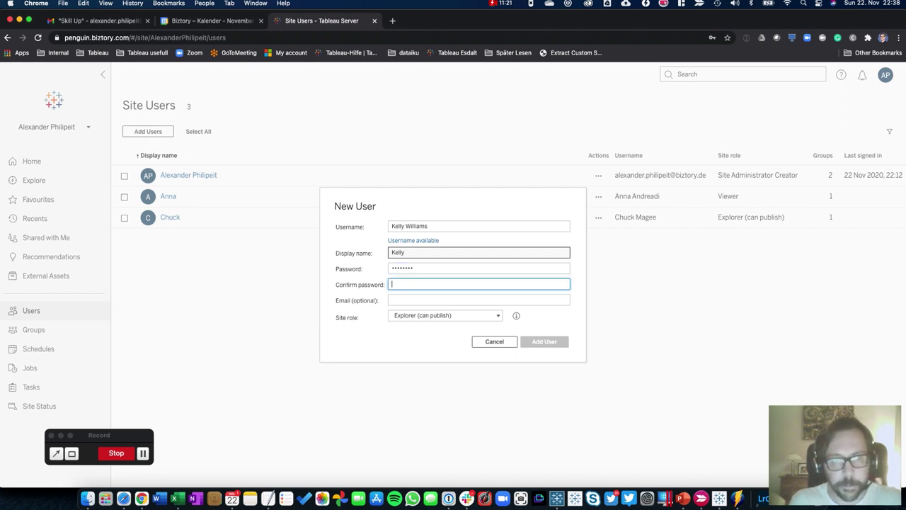
text(pass)
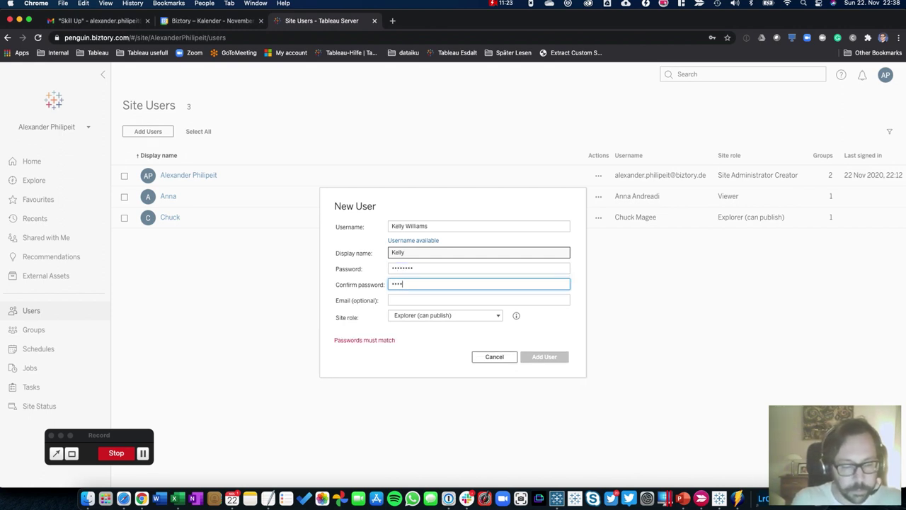
text(word)
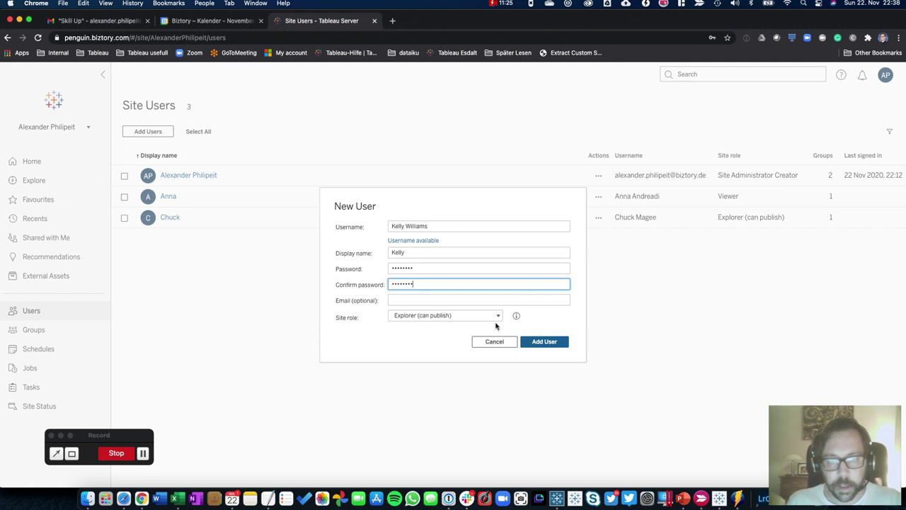
click(497, 316)
click(414, 427)
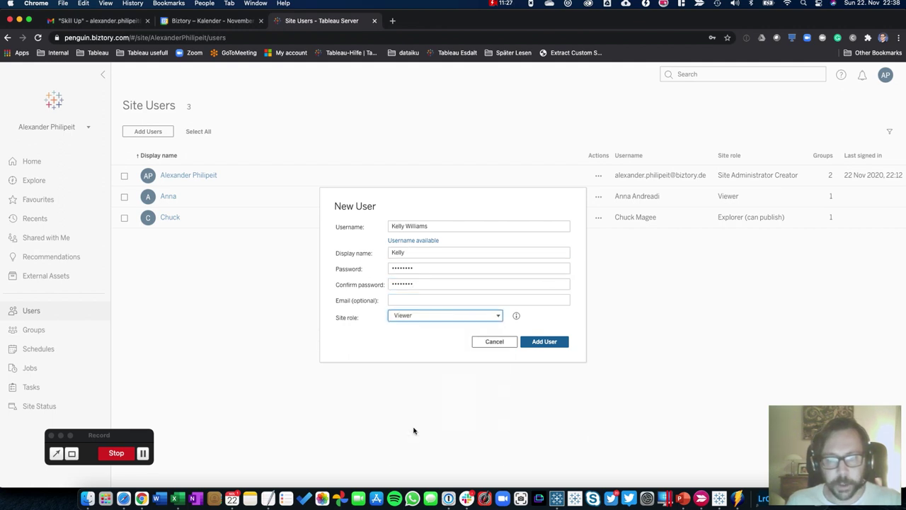
click(538, 343)
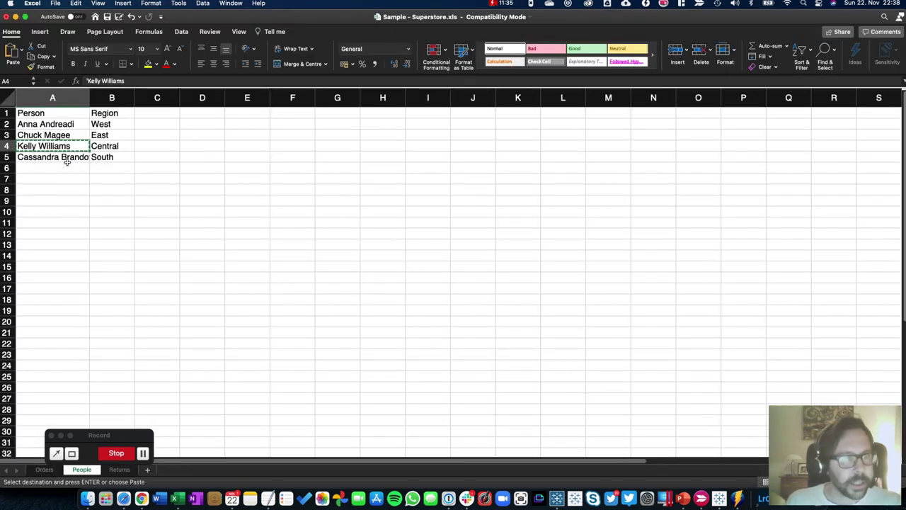
Start a new user with the name from cell A5, entering the password twice
click(68, 157)
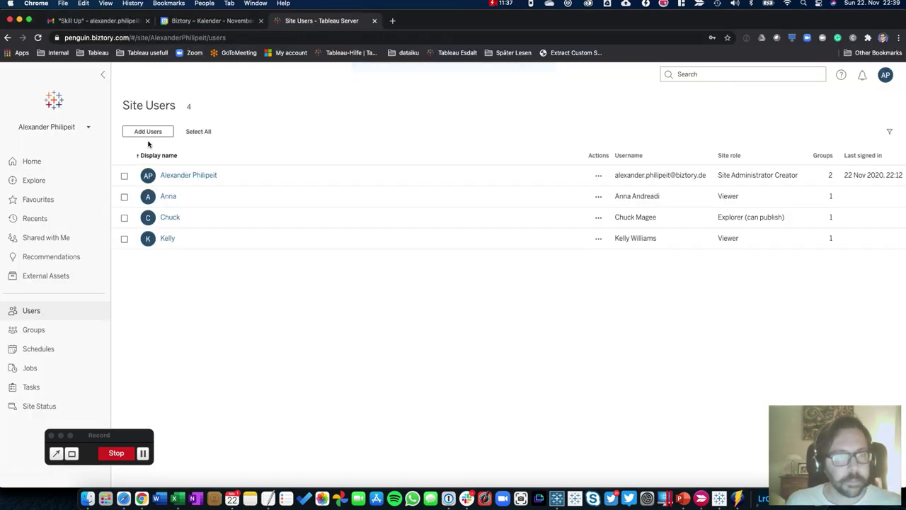
click(147, 133)
click(370, 277)
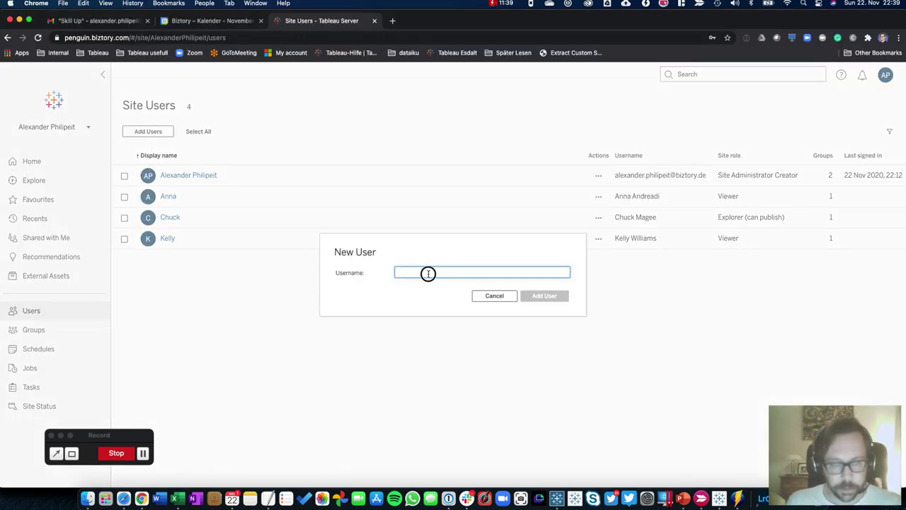
key(super+v)
key(Tab)
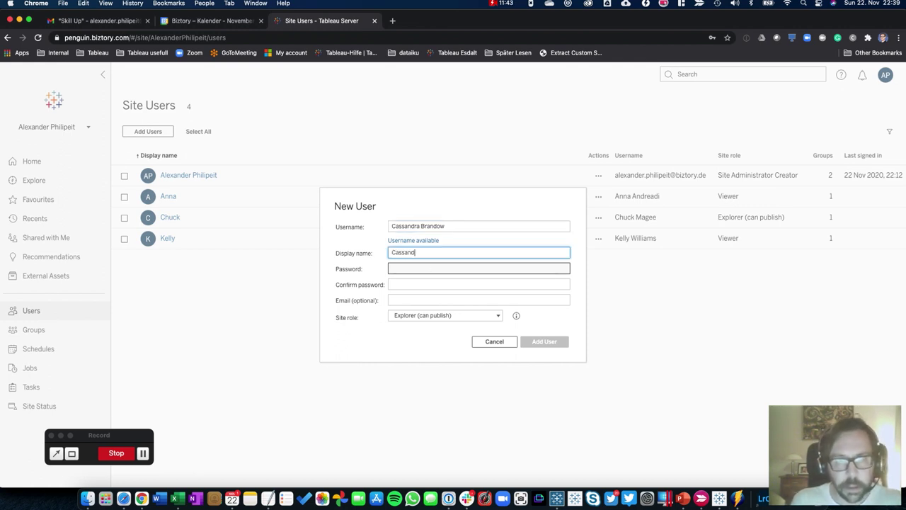
click(479, 268)
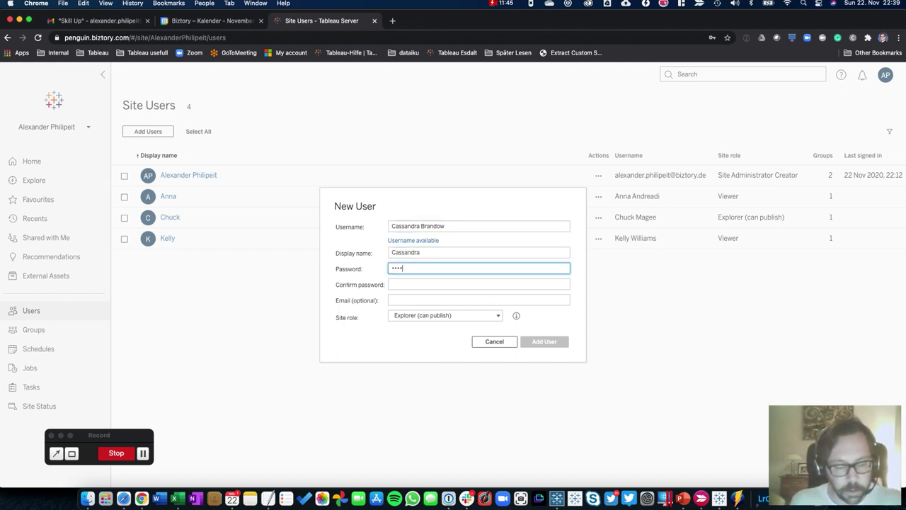
text(•)
key(Tab)
text(••)
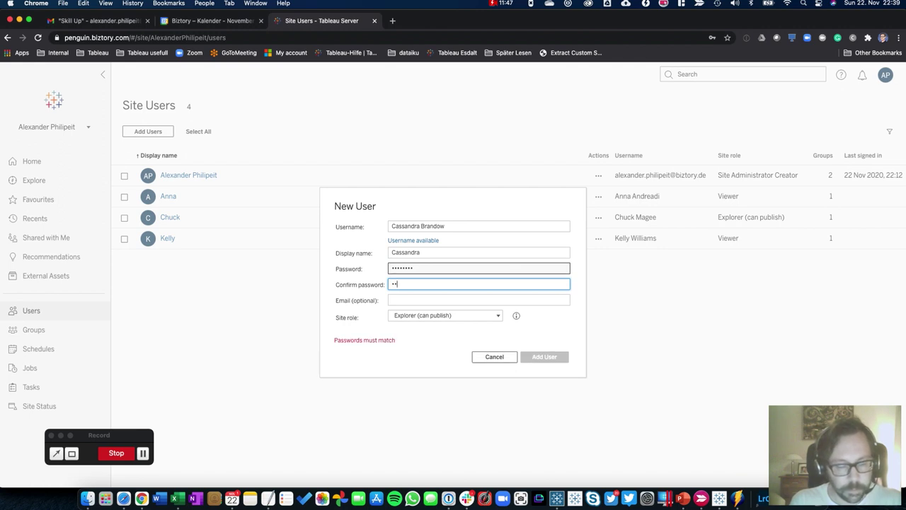
text(••••••)
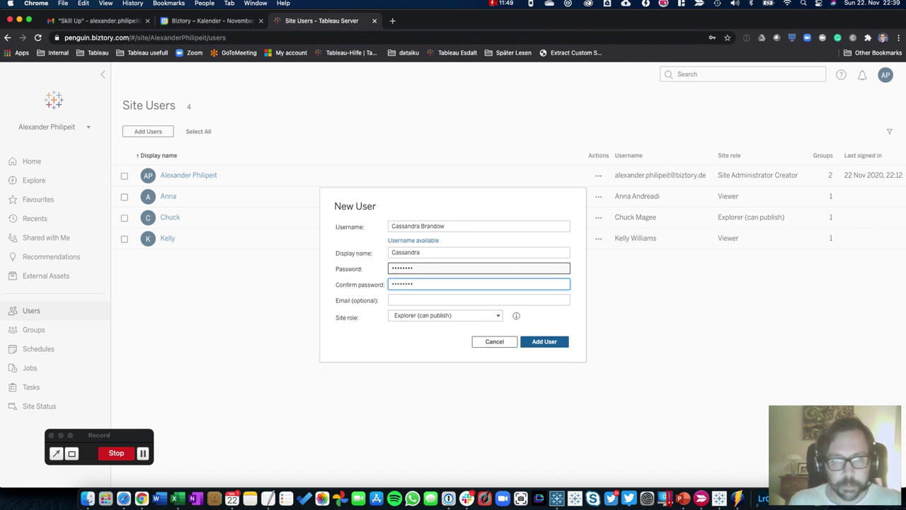
Give the user the Unlicensed role, add it, and open the Tableau sign-in page in Safari
key(Tab)
key(Tab)
click(429, 316)
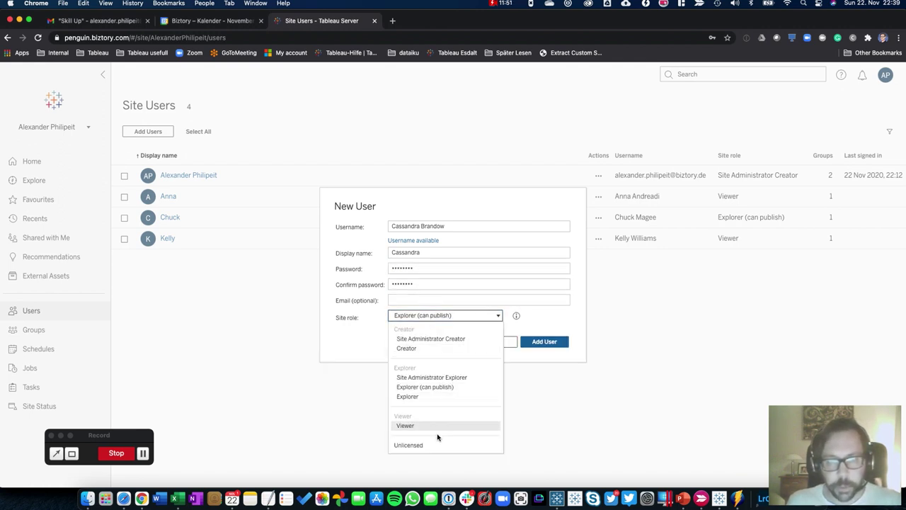
click(434, 441)
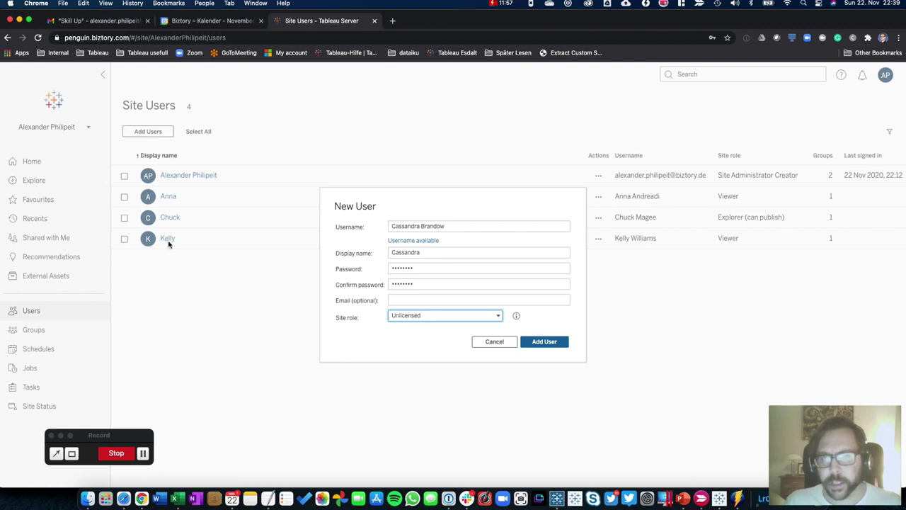
click(544, 341)
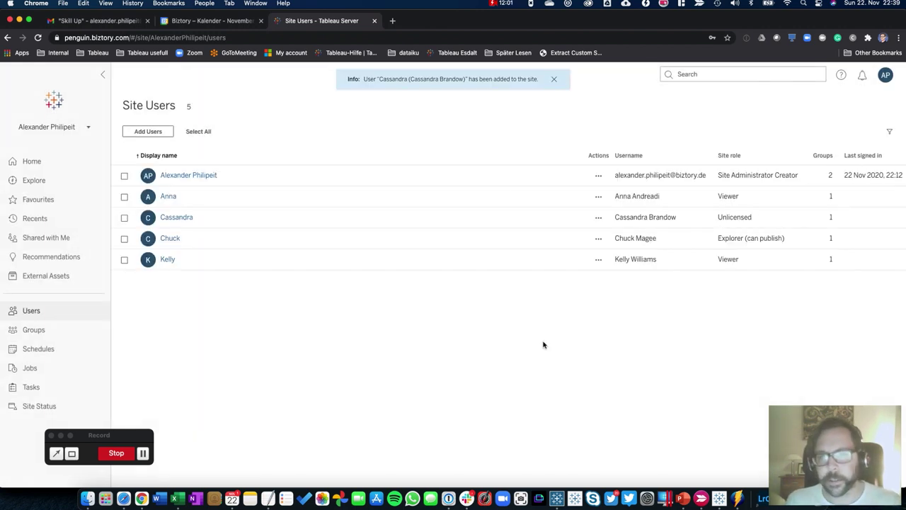
click(501, 318)
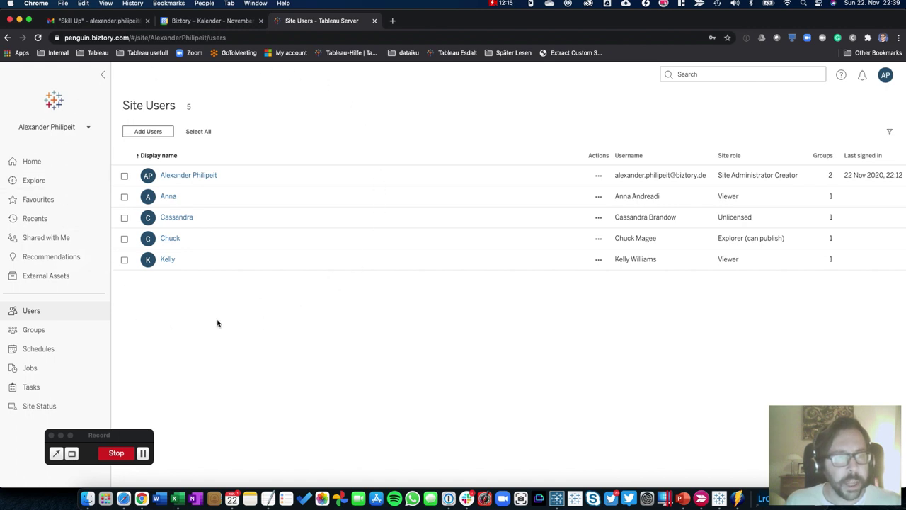
click(126, 496)
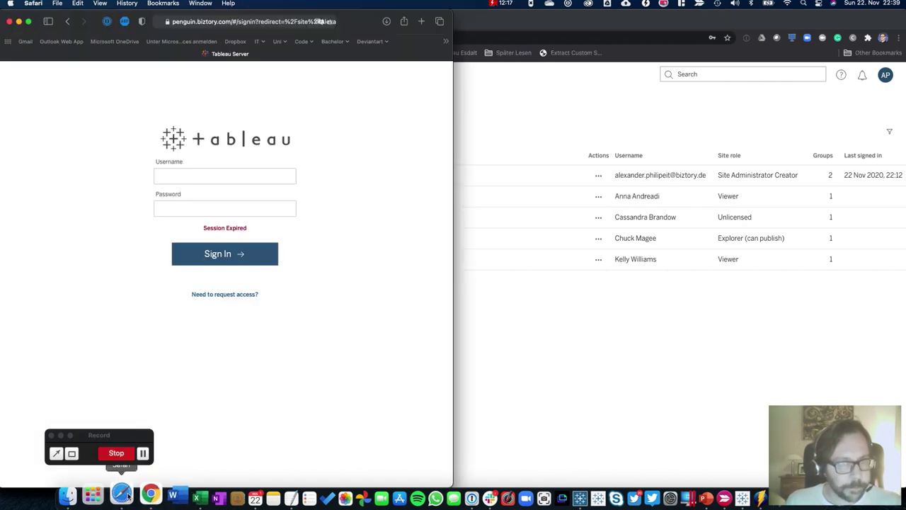
Enlarge the Safari window and sign in as the first user from the People sheet
double_click(350, 23)
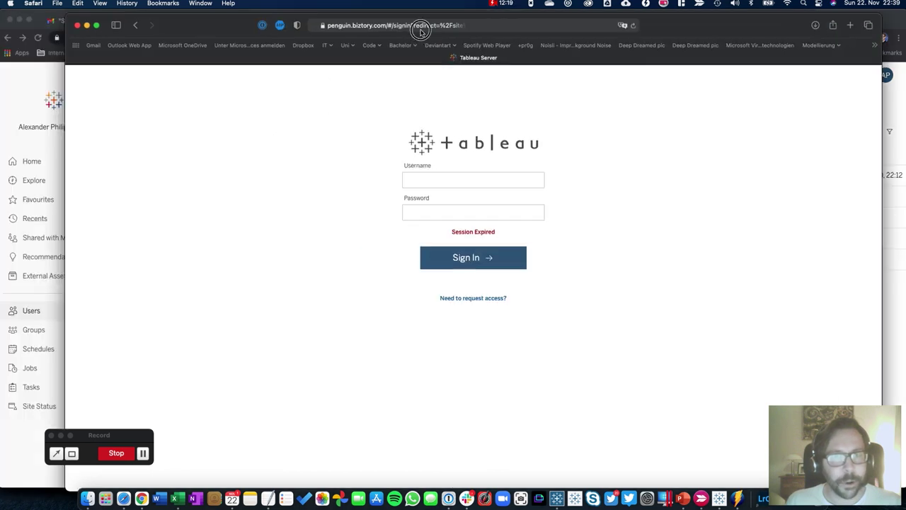
drag(418, 28, 379, 29)
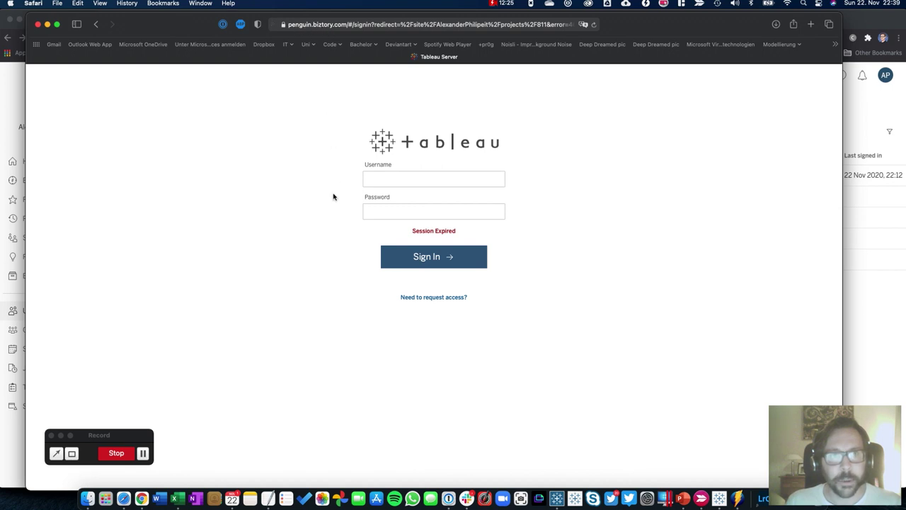
click(390, 177)
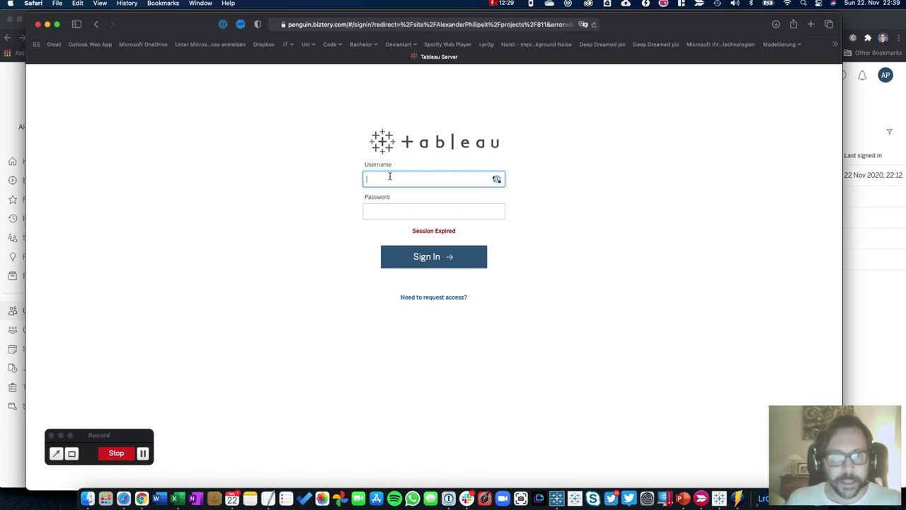
key(super+Tab)
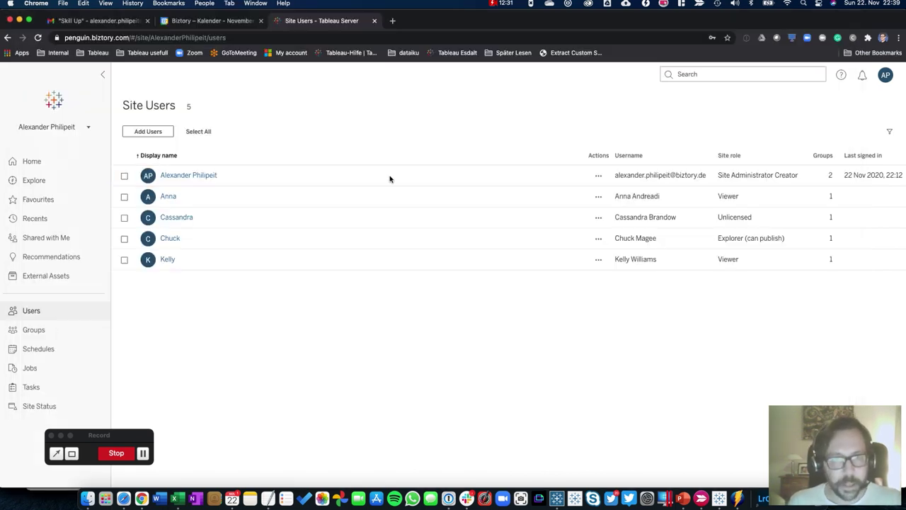
key(super+Tab)
key(super+Tab)
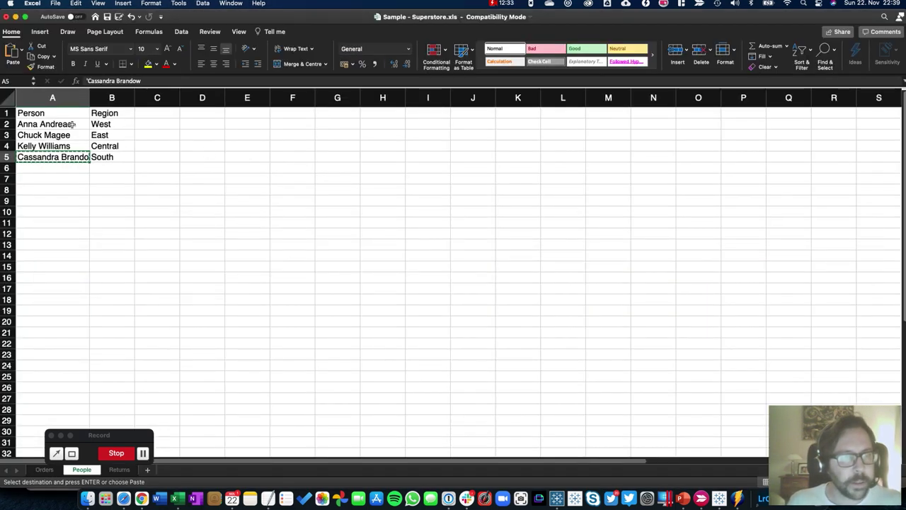
click(66, 124)
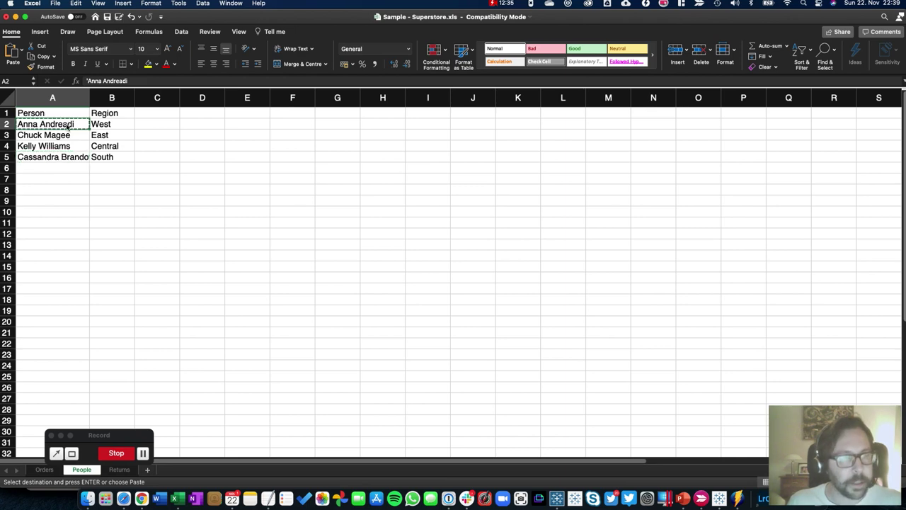
key(super+Tab)
key(super+Tab)
key(super+Tab)
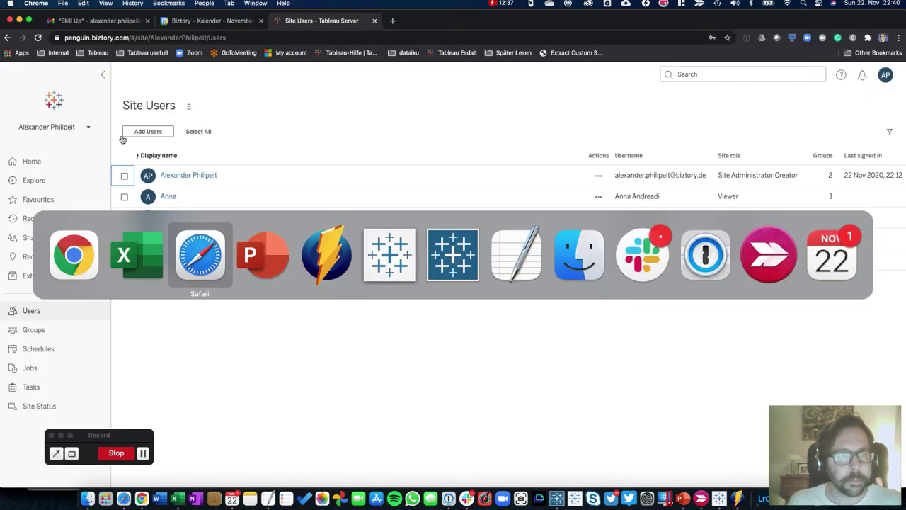
text(Anna Andreadi)
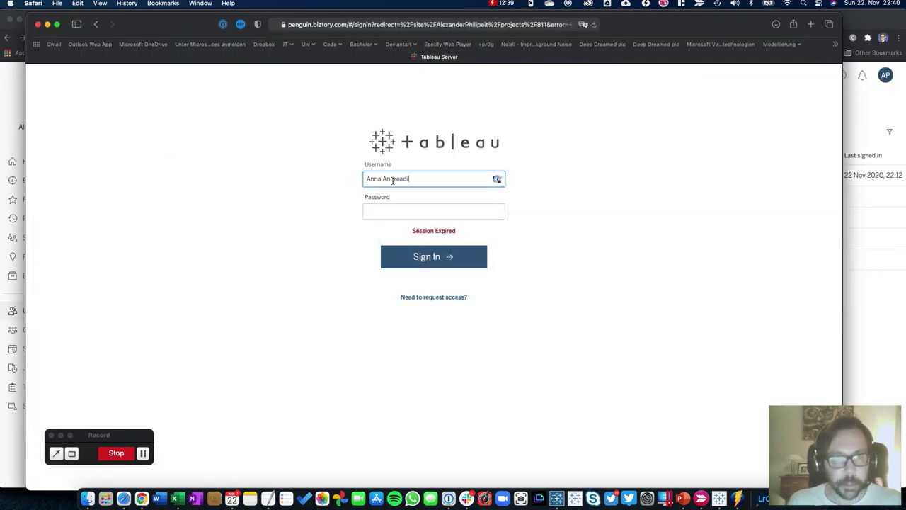
key(Tab)
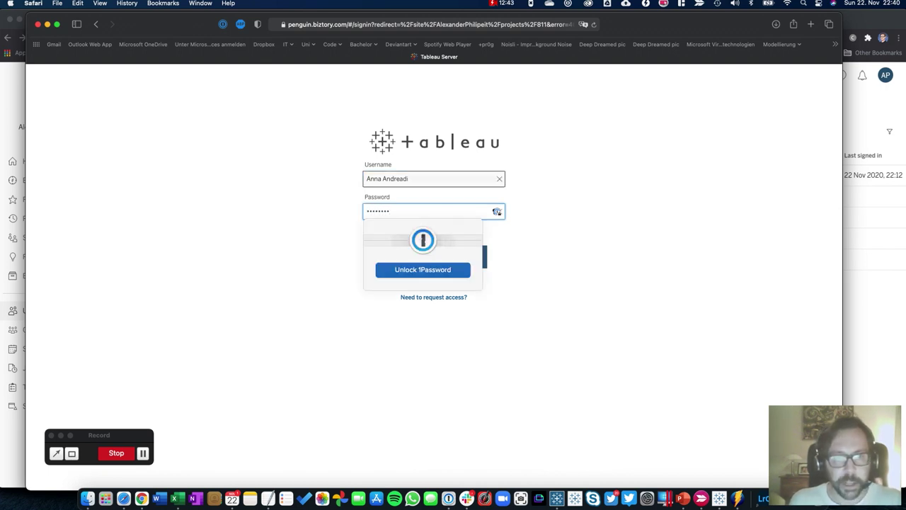
key(Return)
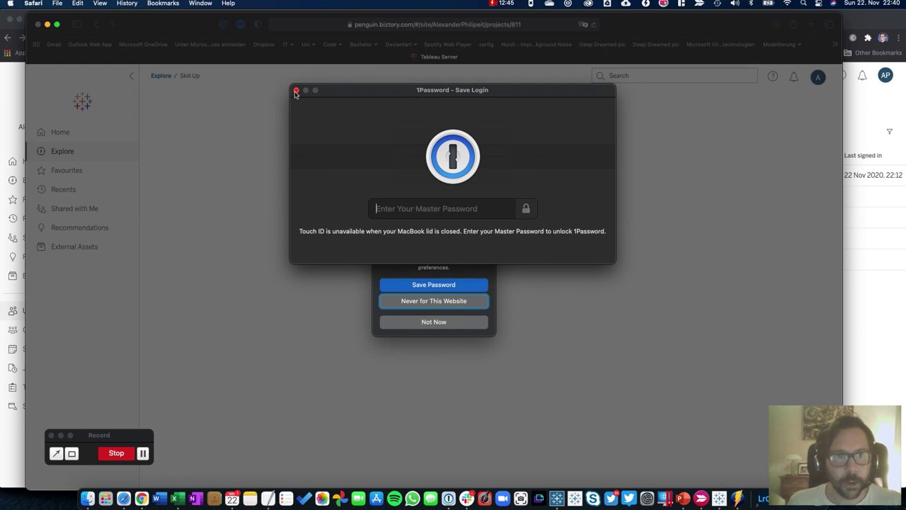
Decline saving the password, view this user's top-level projects, then return to the Chrome admin window
click(296, 90)
click(436, 329)
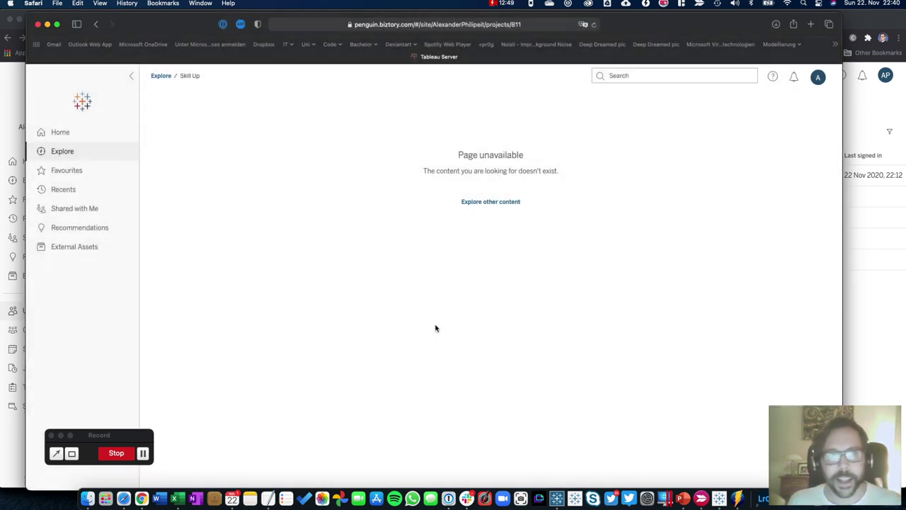
click(78, 132)
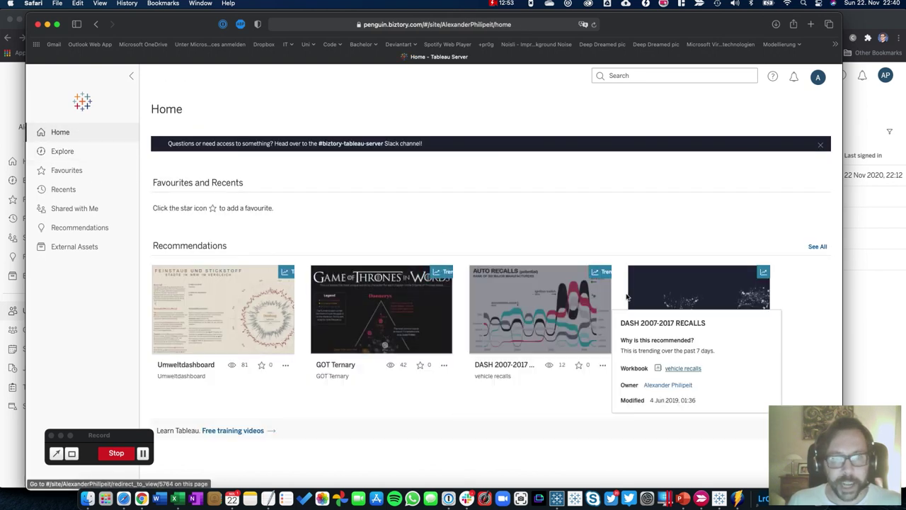
click(77, 152)
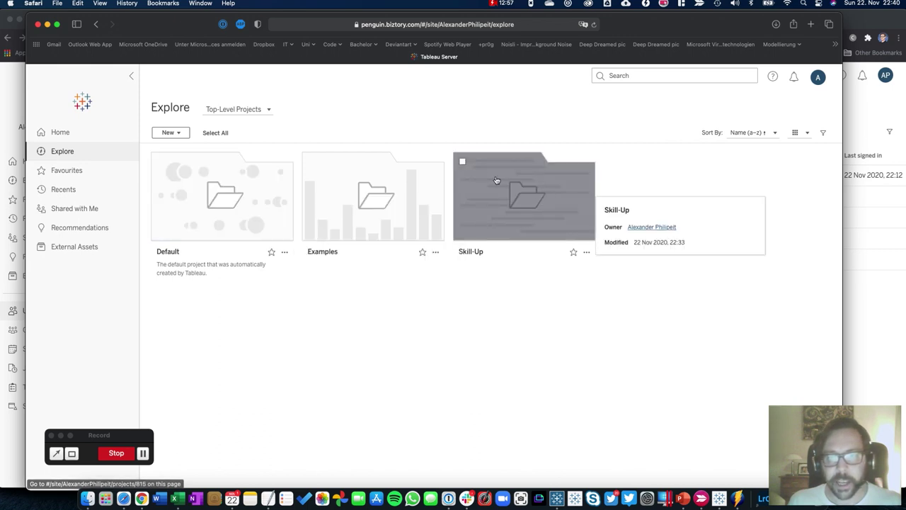
click(818, 81)
click(701, 196)
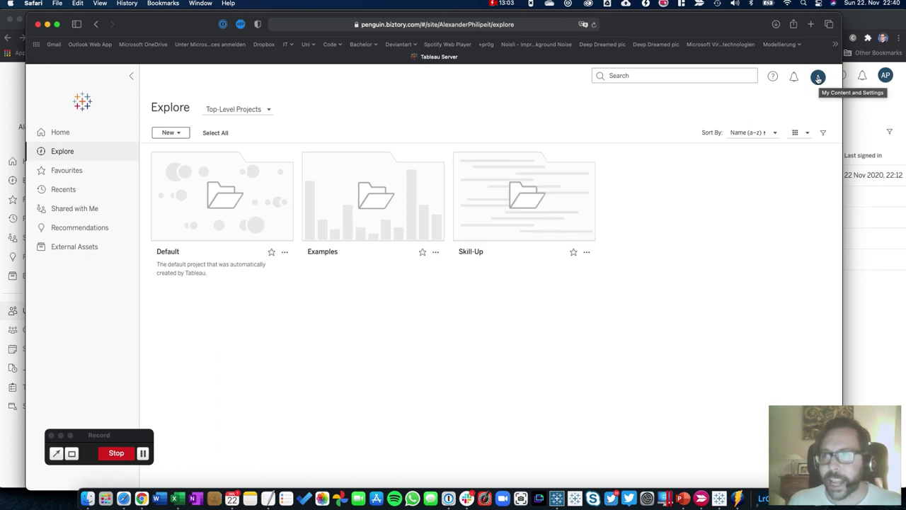
click(889, 78)
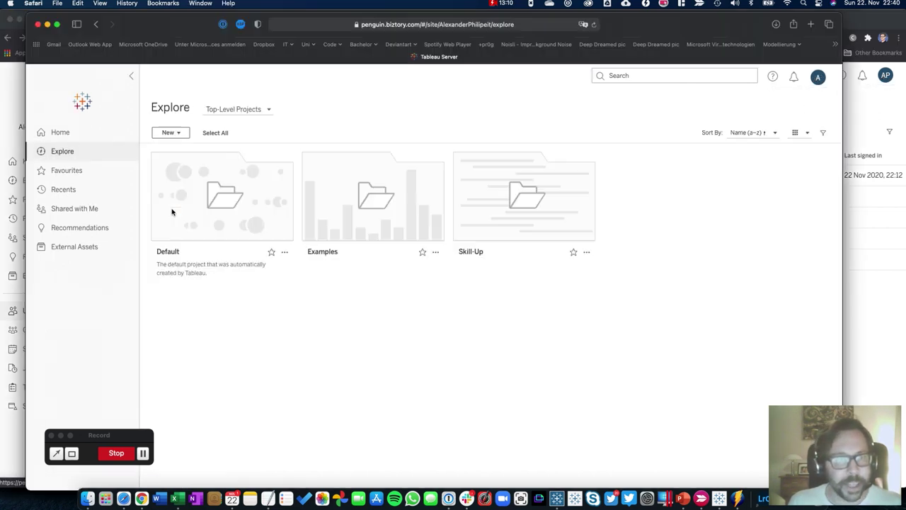
mouse_move(184, 226)
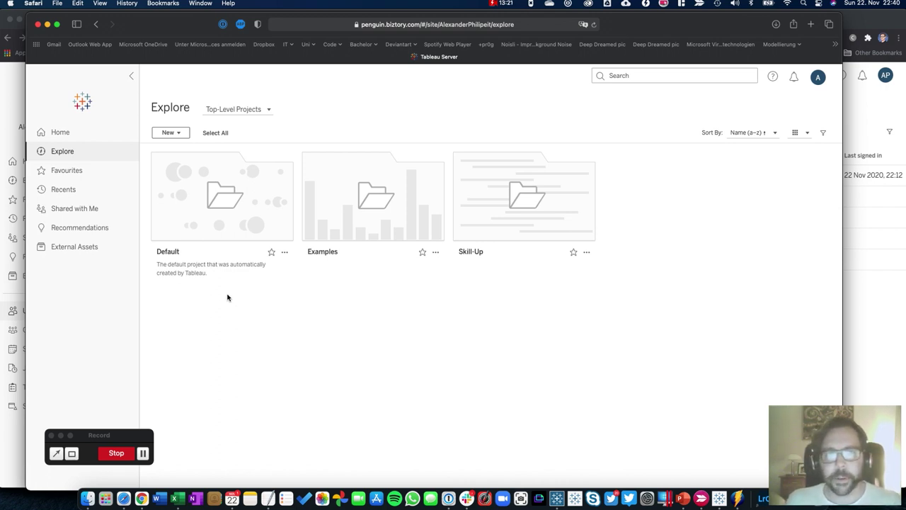
click(853, 289)
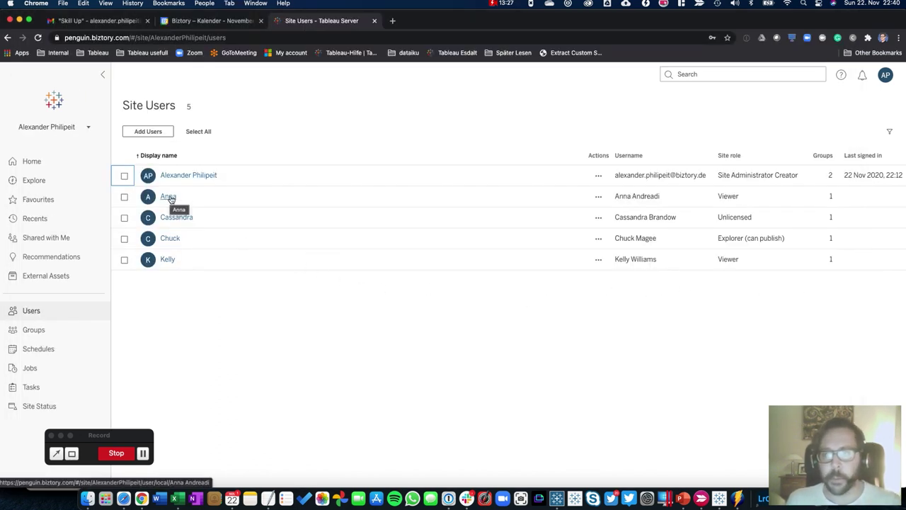
click(176, 322)
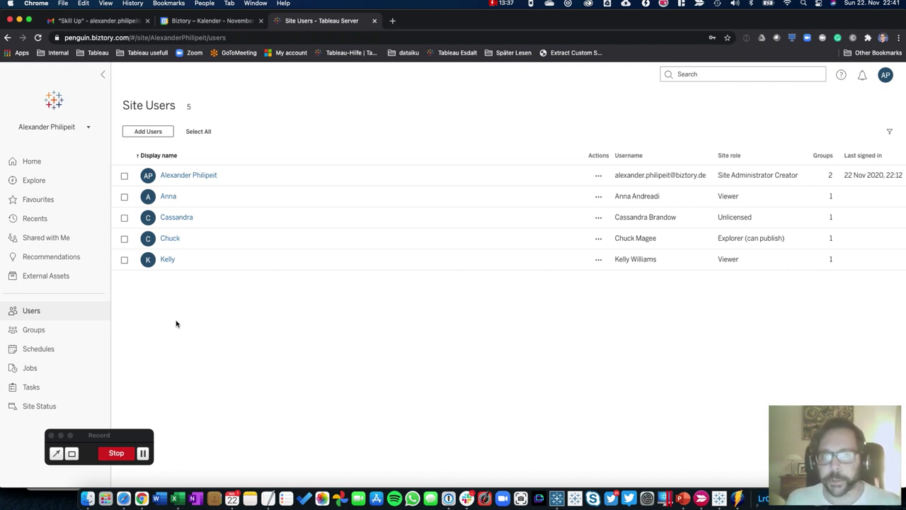
Create a group named after two users, granting Explorer (can publish) as minimum site role on sign-in
click(34, 331)
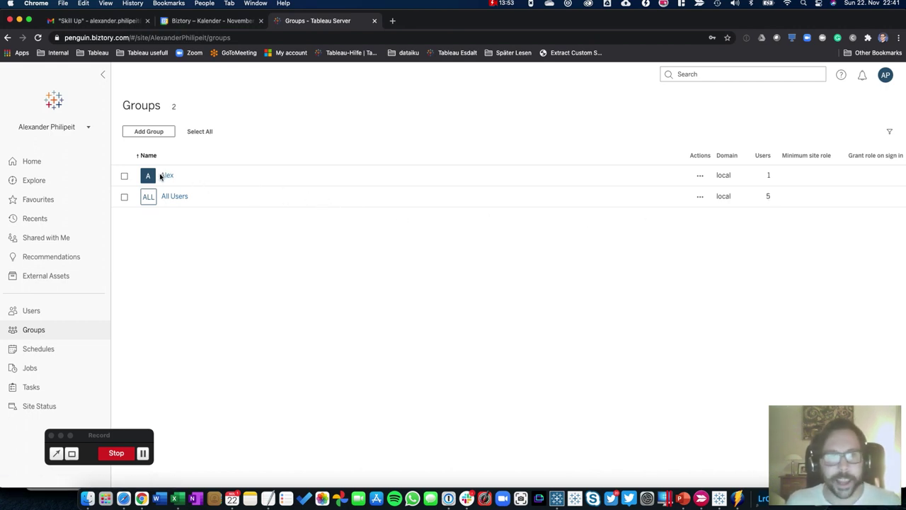
click(135, 132)
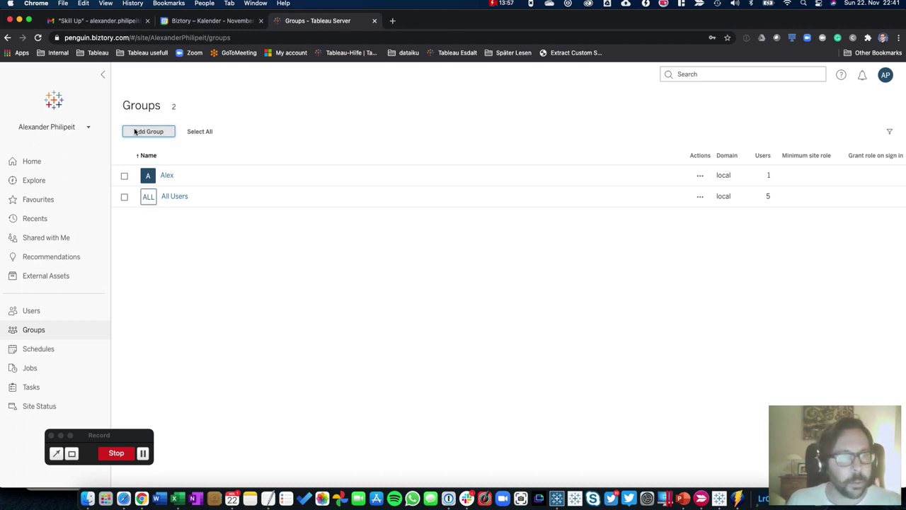
click(360, 266)
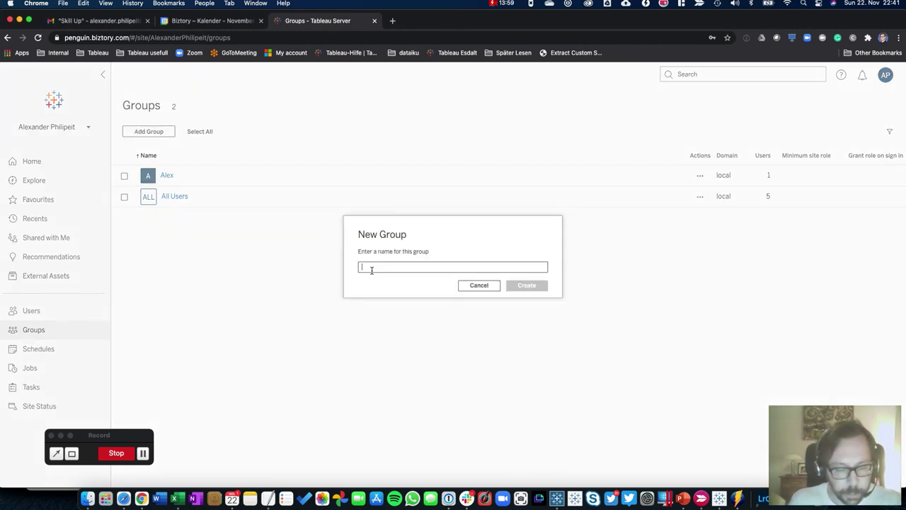
text(Anna & Chuck)
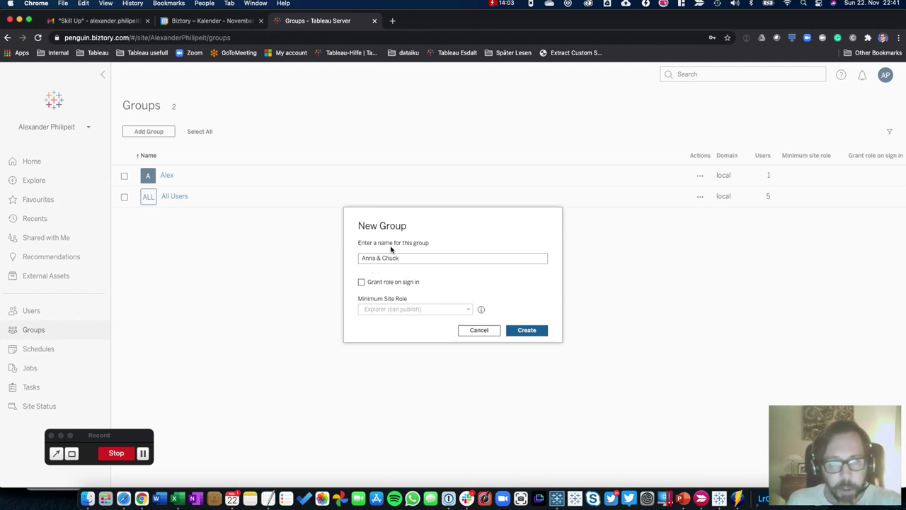
click(362, 283)
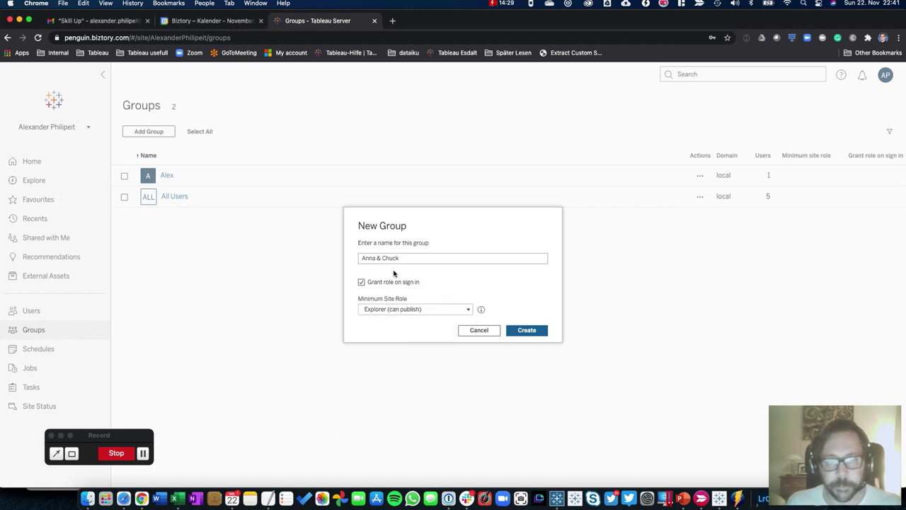
click(537, 331)
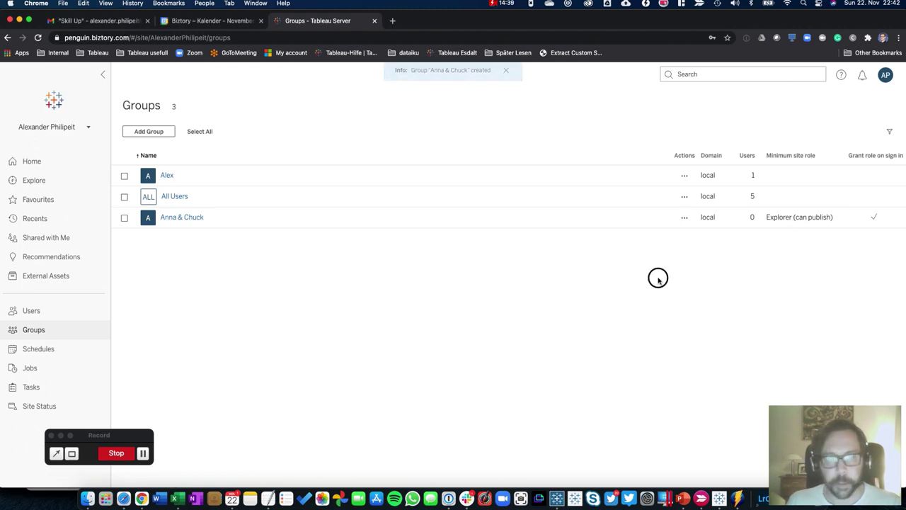
click(152, 134)
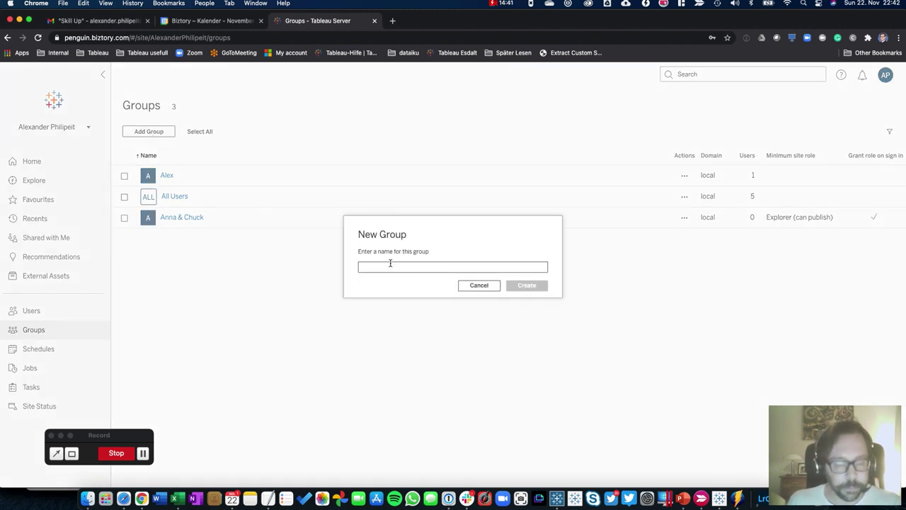
Create the second group, named after two other users, granting the Viewer minimum site role on sign-in
text(Kelly & Cassandr)
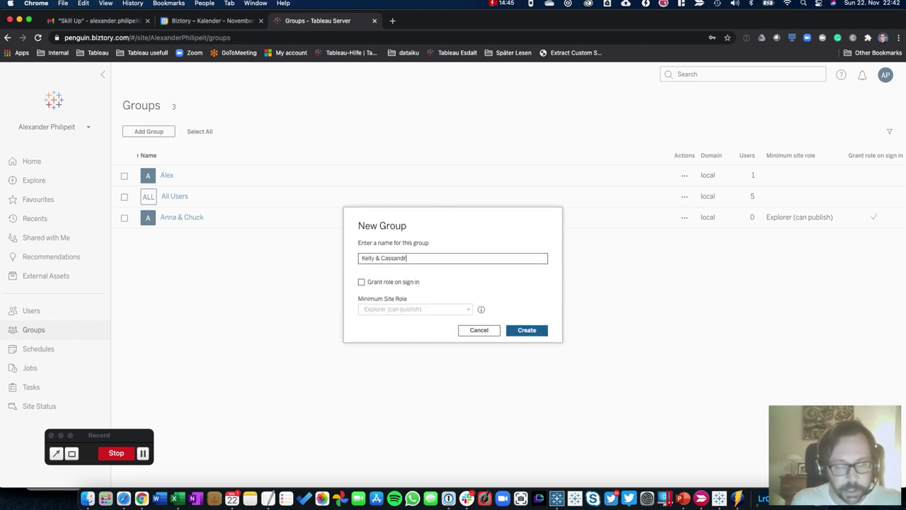
text(a)
click(364, 282)
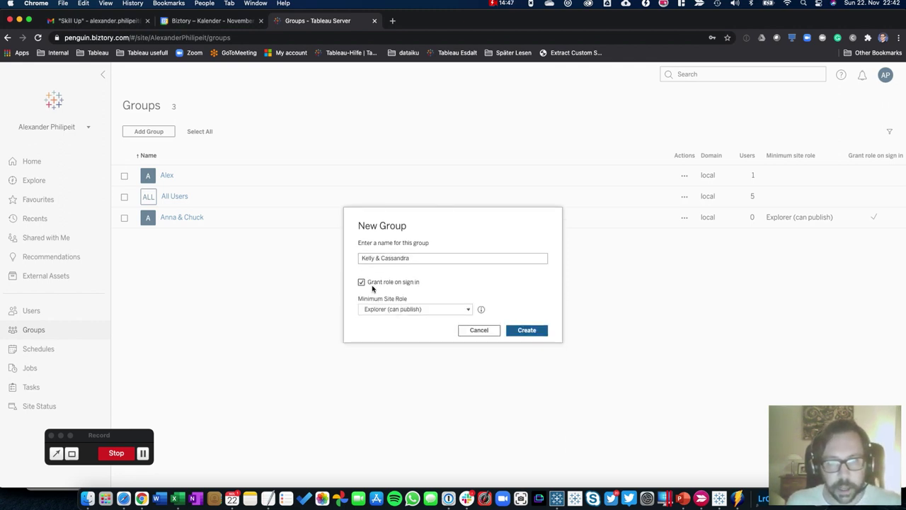
click(375, 309)
click(401, 420)
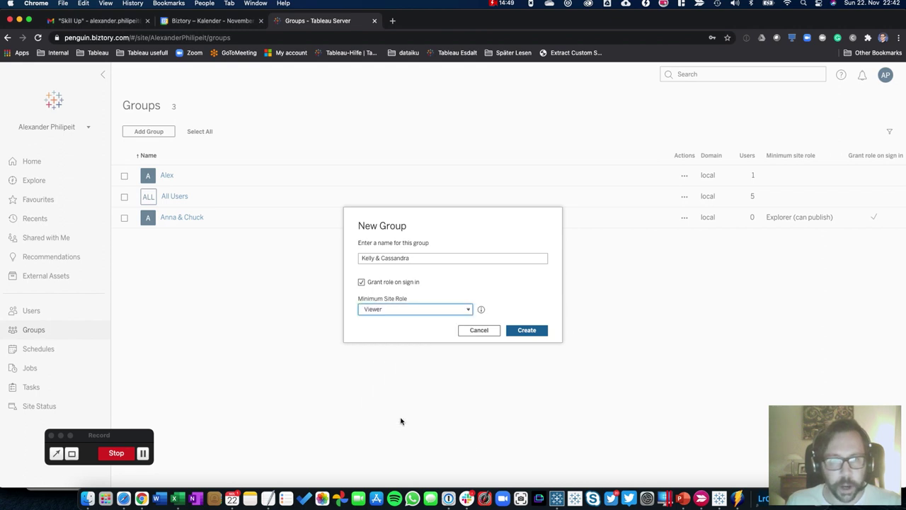
click(524, 332)
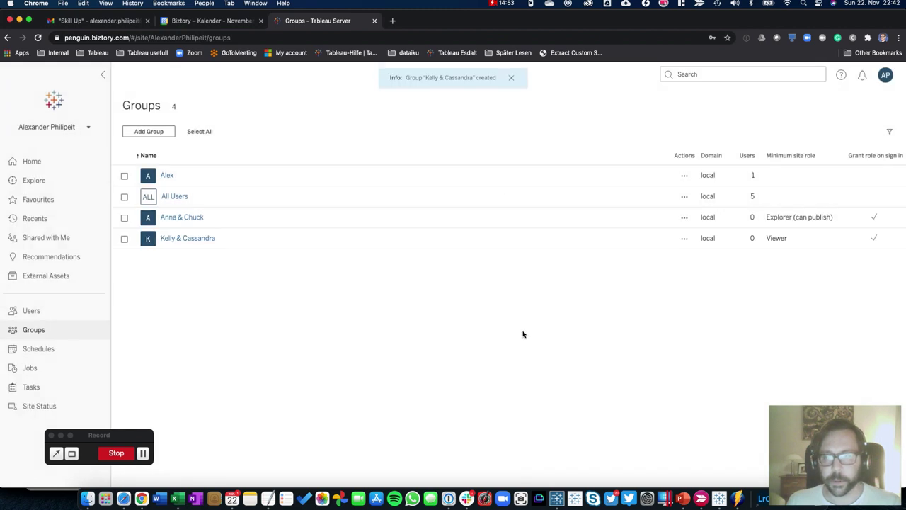
Add its two named users to the Explorer-role group
click(174, 220)
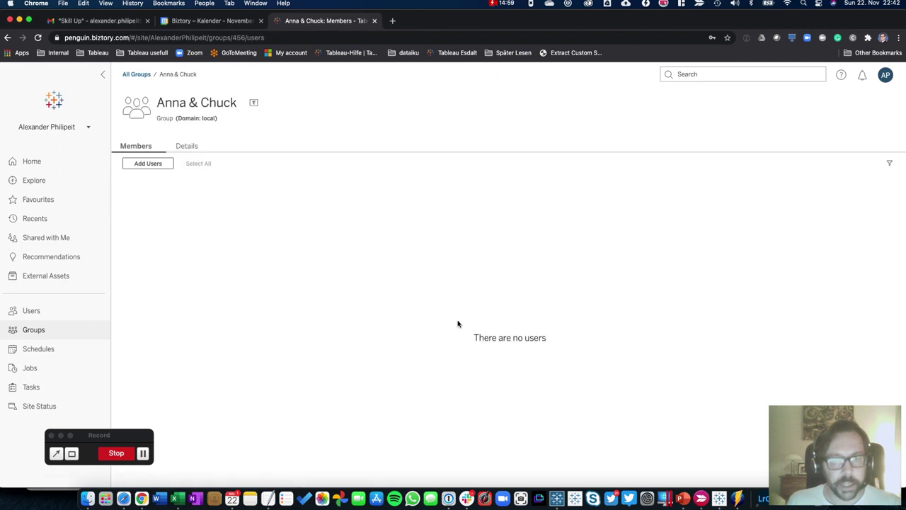
drag(480, 337, 559, 339)
click(563, 341)
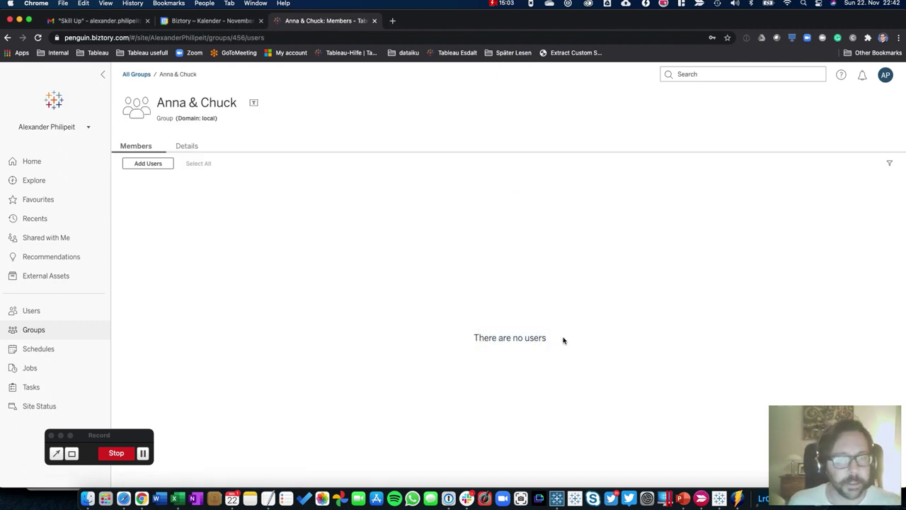
click(149, 163)
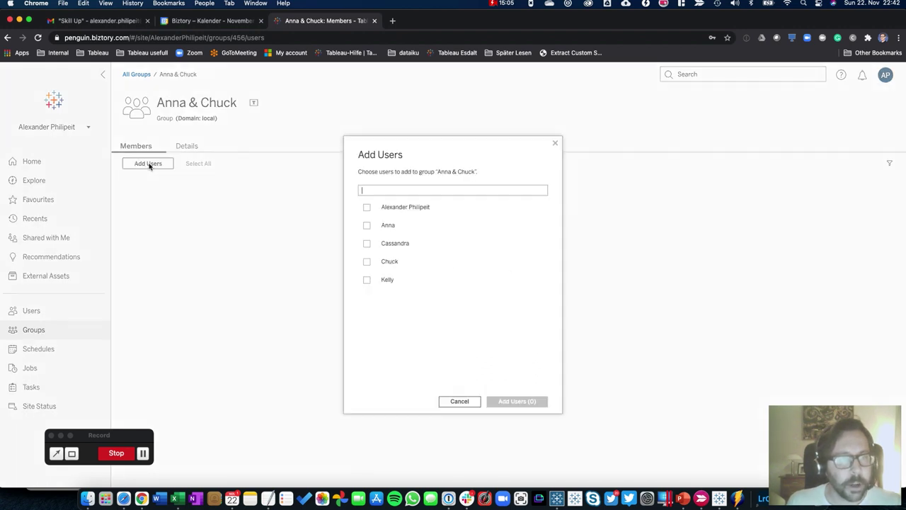
click(367, 226)
click(367, 261)
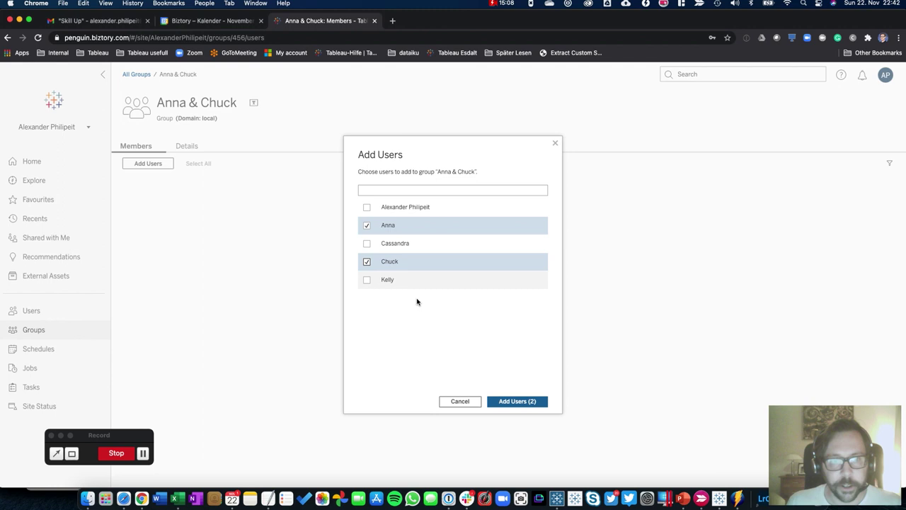
click(517, 401)
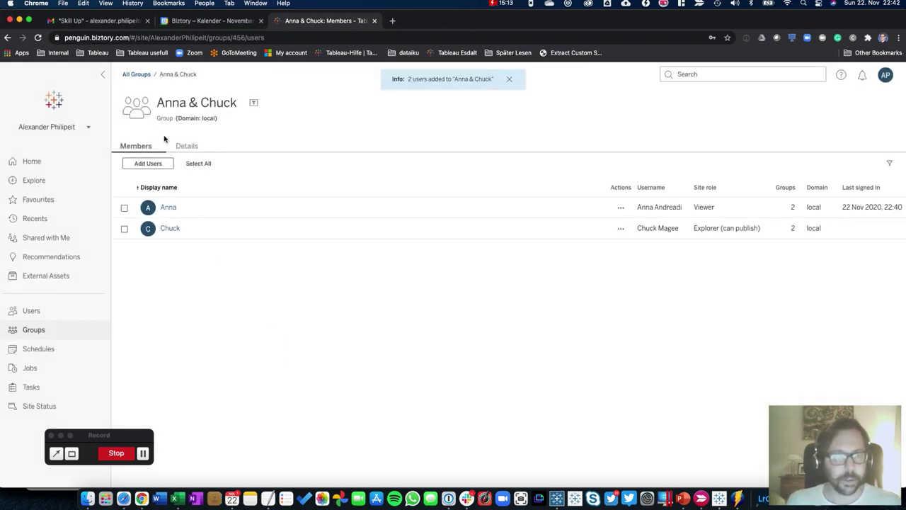
click(137, 74)
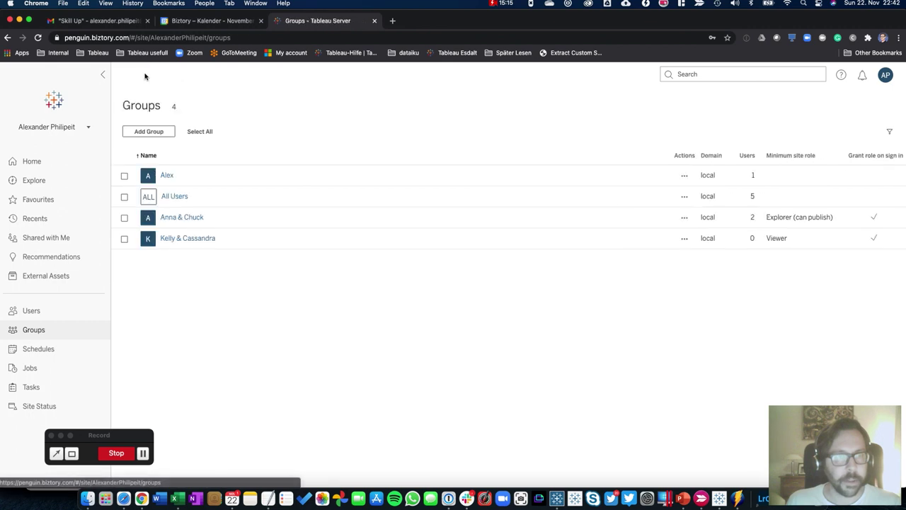
Add the other two users to the Viewer group and return to the Groups list
click(176, 239)
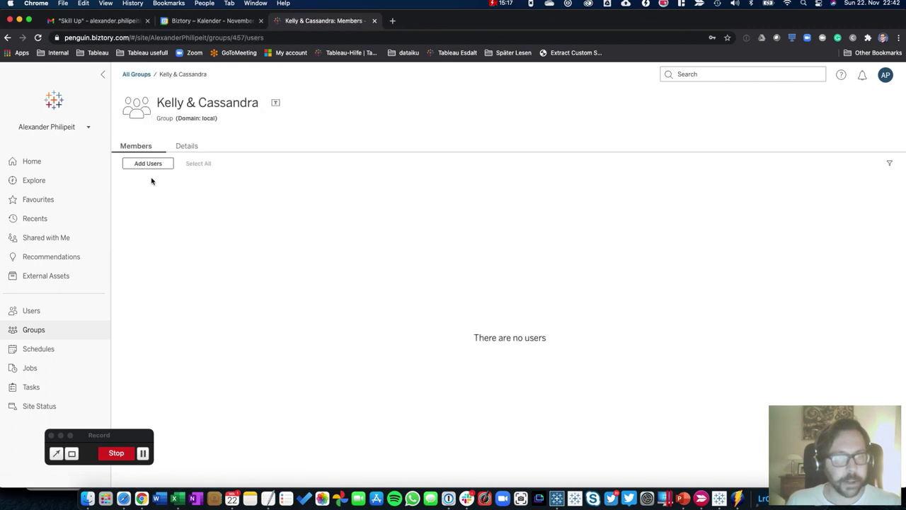
click(149, 164)
click(367, 244)
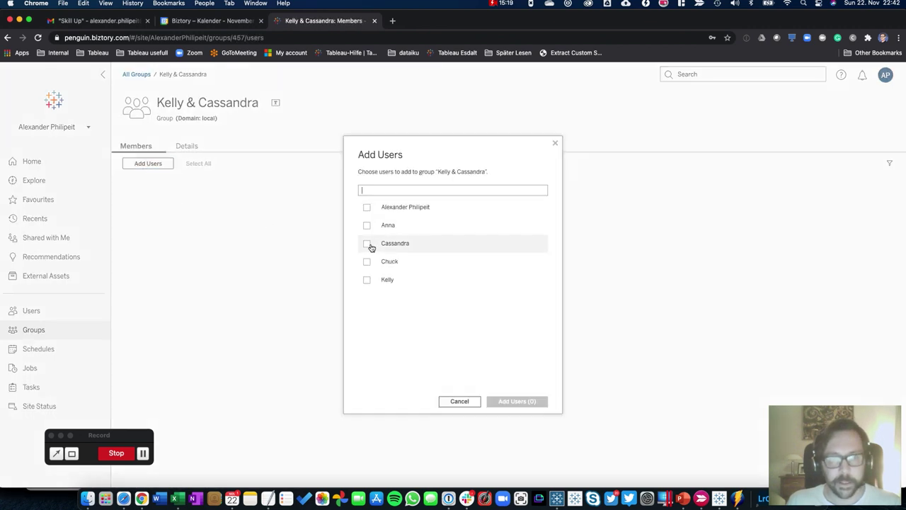
click(367, 279)
click(509, 401)
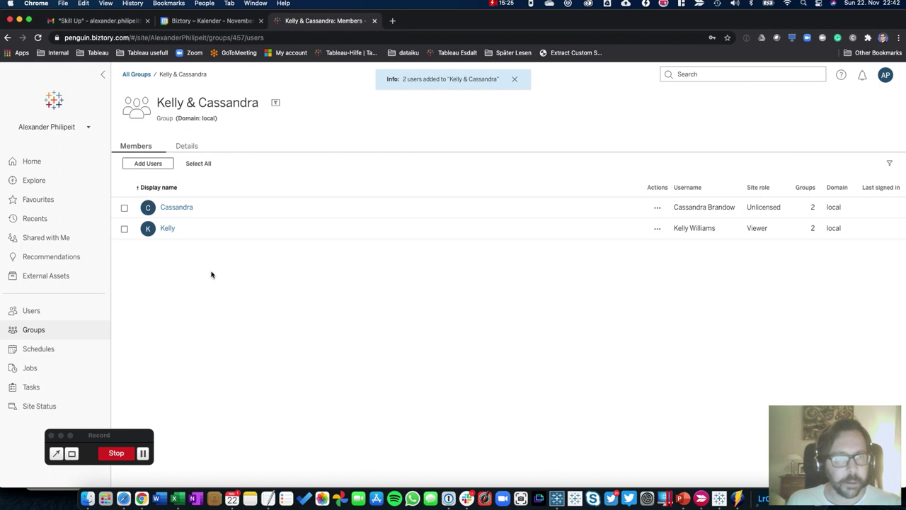
click(44, 329)
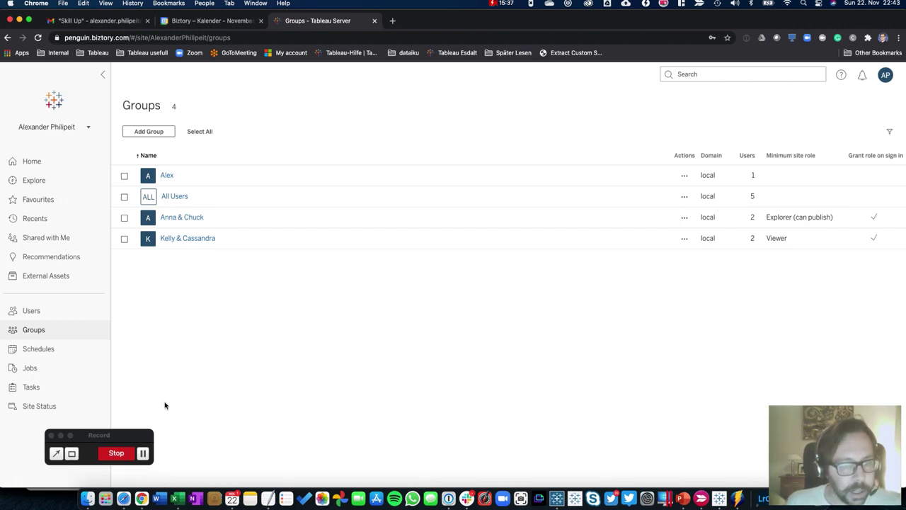
click(123, 499)
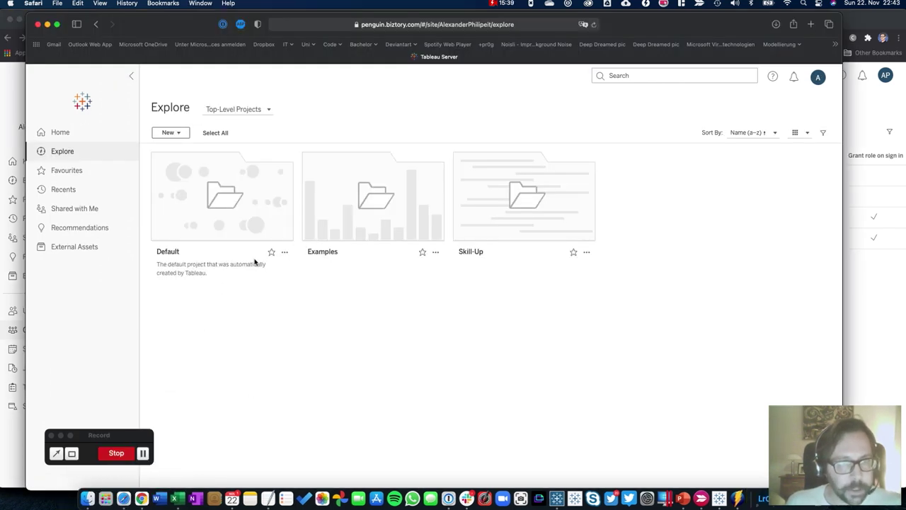
mouse_move(497, 202)
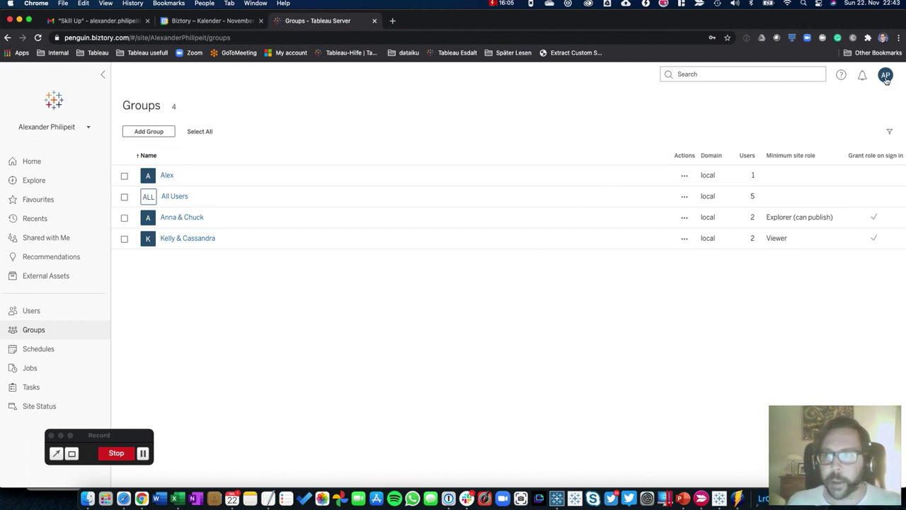
Open the Permissions dialog for the Skill-Up project from the Explore project list
click(26, 182)
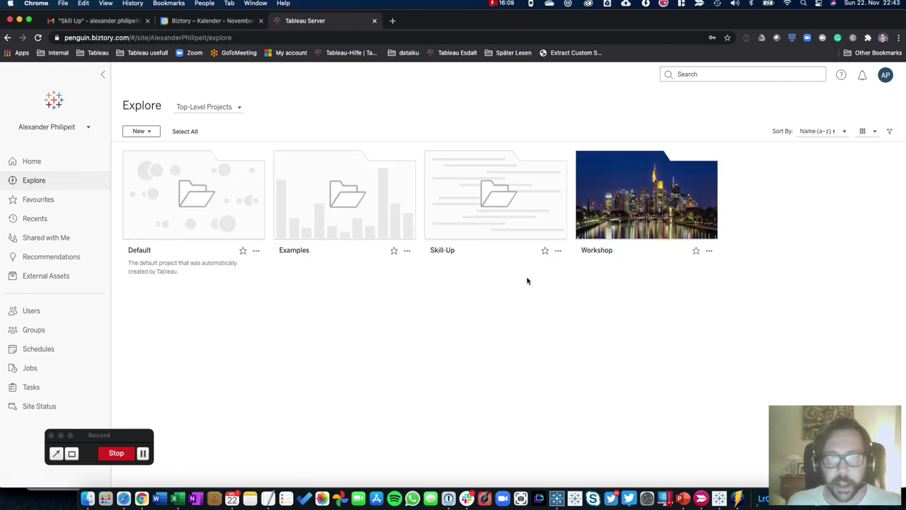
mouse_move(535, 193)
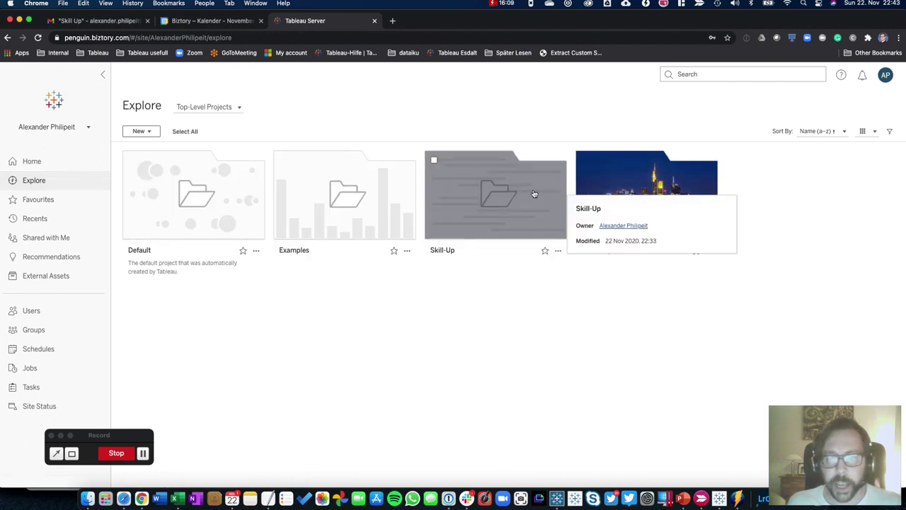
click(558, 250)
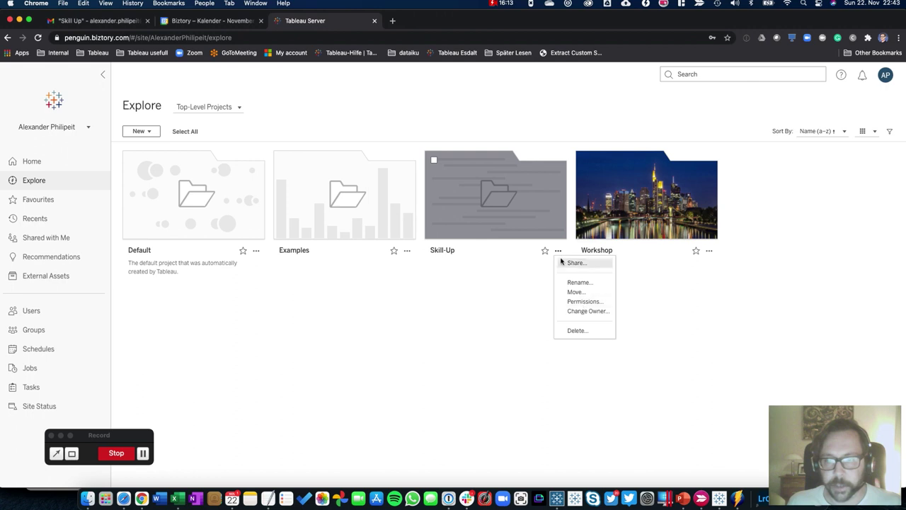
click(584, 300)
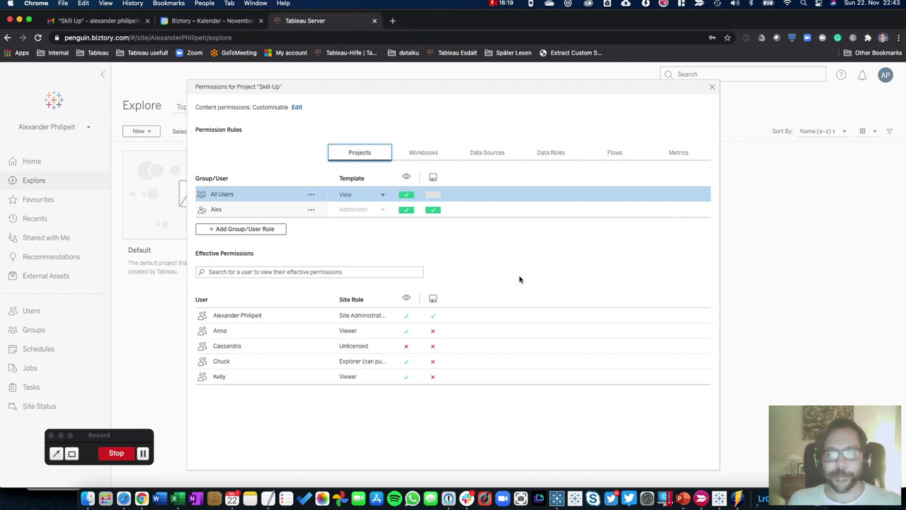
Set All Users' View permission on Skill-Up to Deny, save, and reload Safari to confirm
click(482, 255)
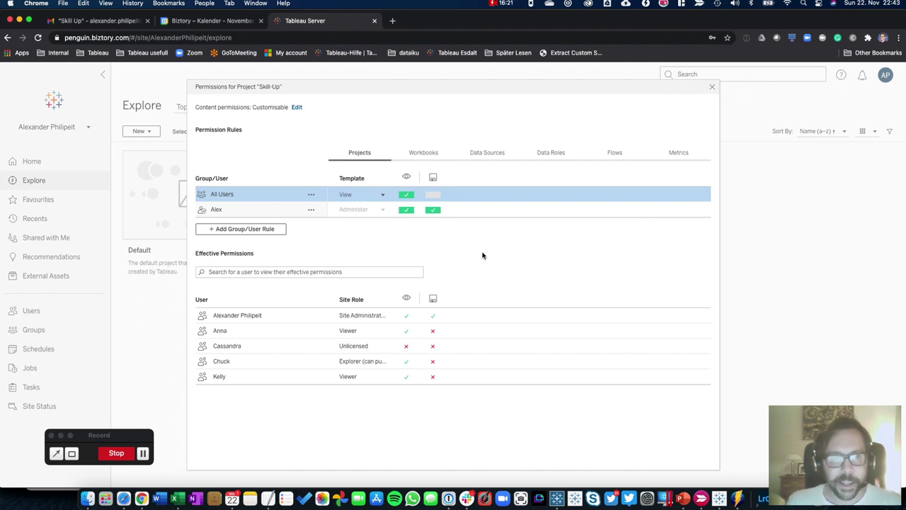
click(407, 194)
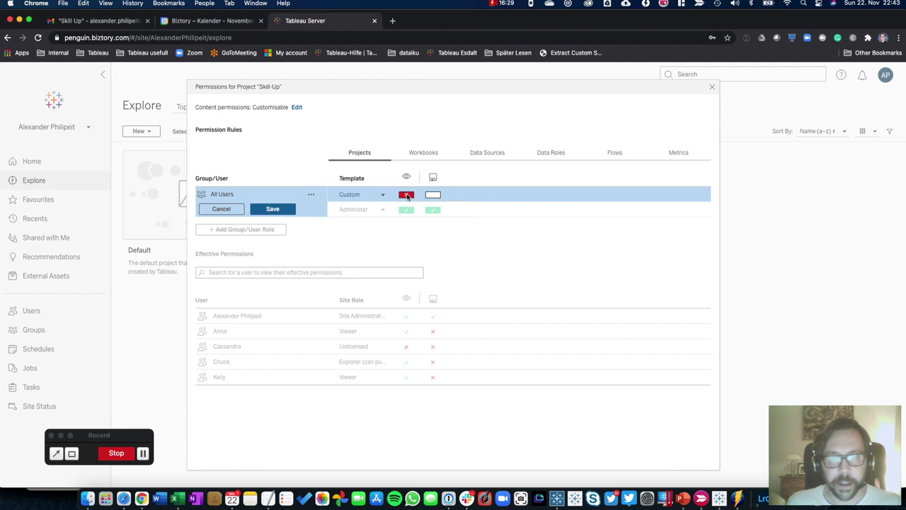
click(273, 209)
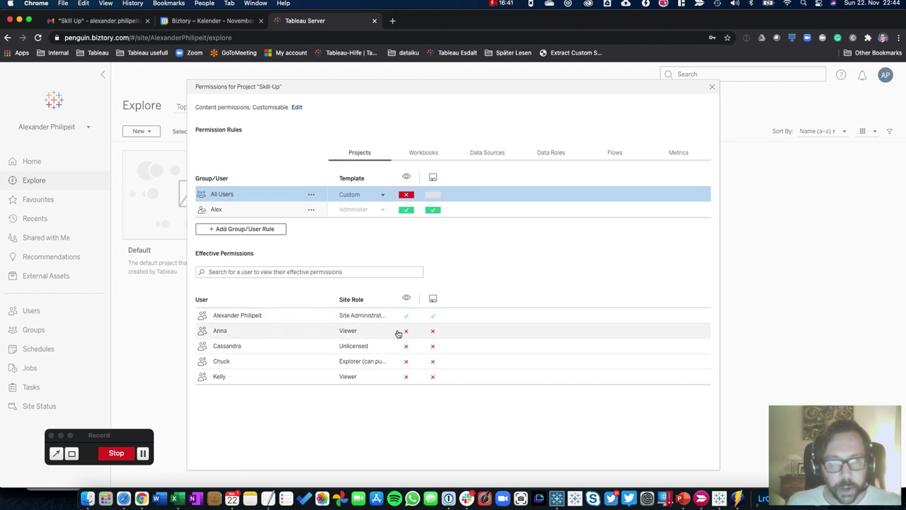
mouse_move(405, 335)
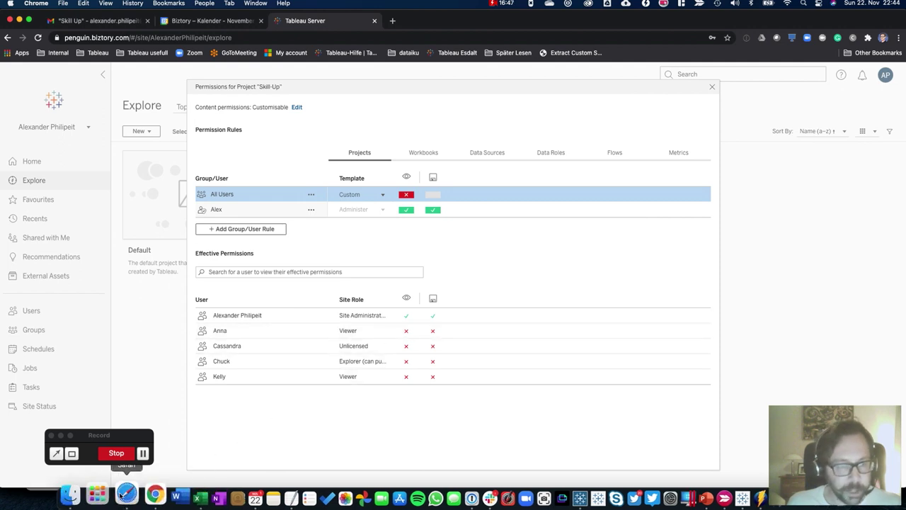
click(101, 498)
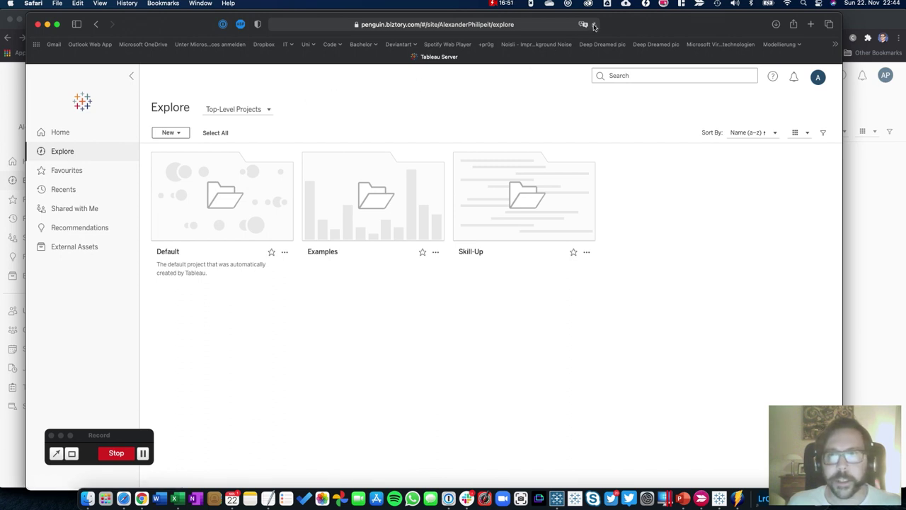
click(593, 25)
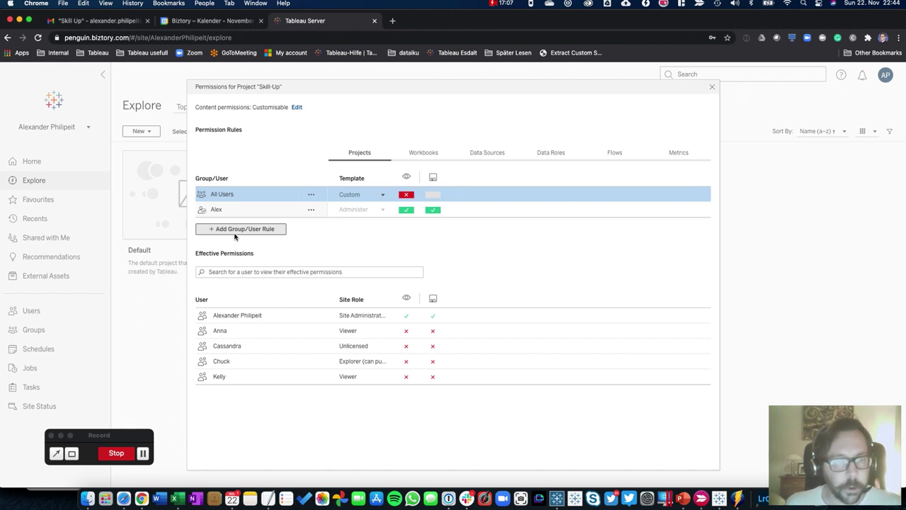
Add a Skill-Up permission rule giving the Explorer-role group the Publish template
click(234, 236)
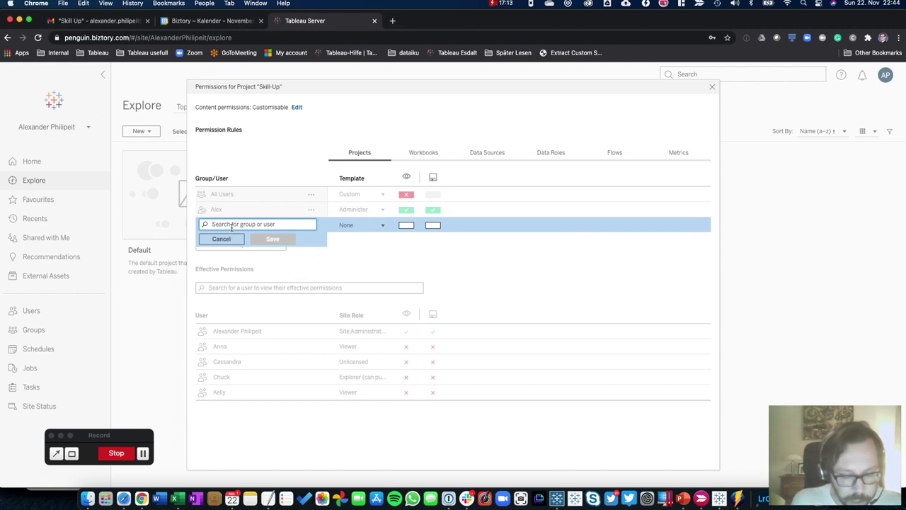
text(Ann)
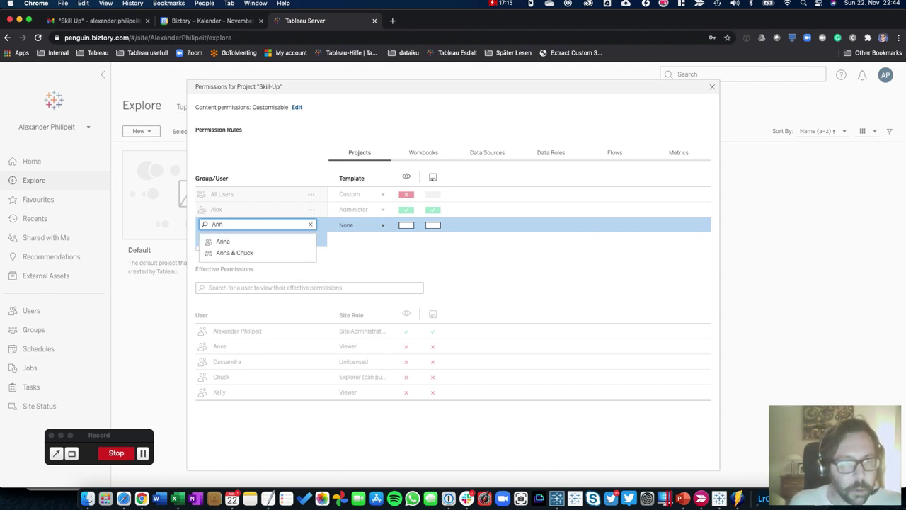
click(227, 253)
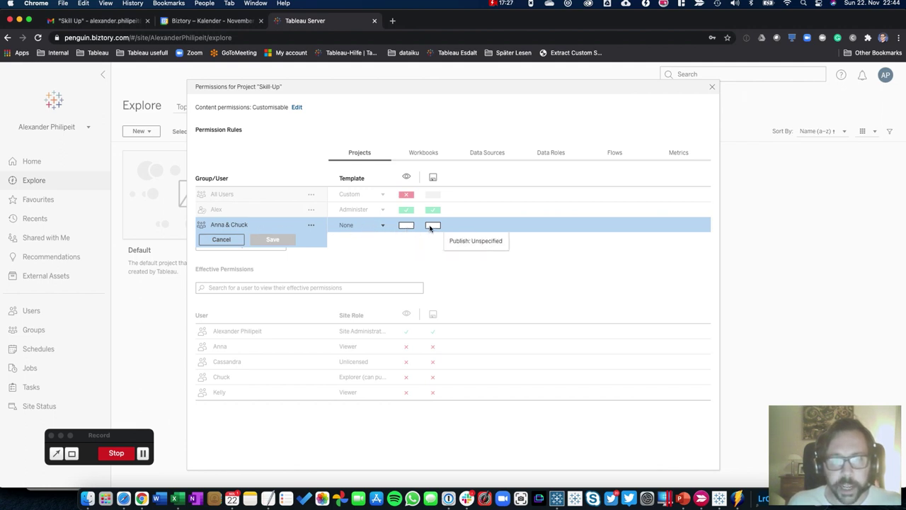
click(381, 226)
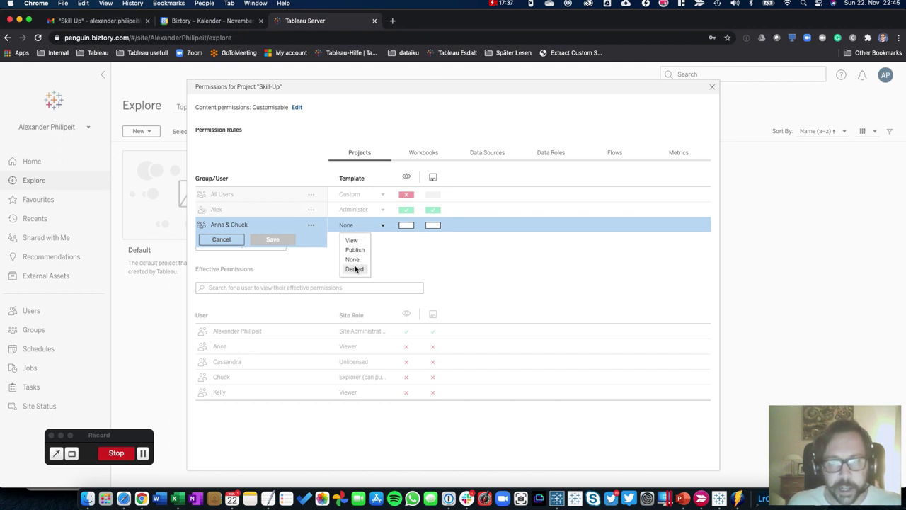
click(355, 252)
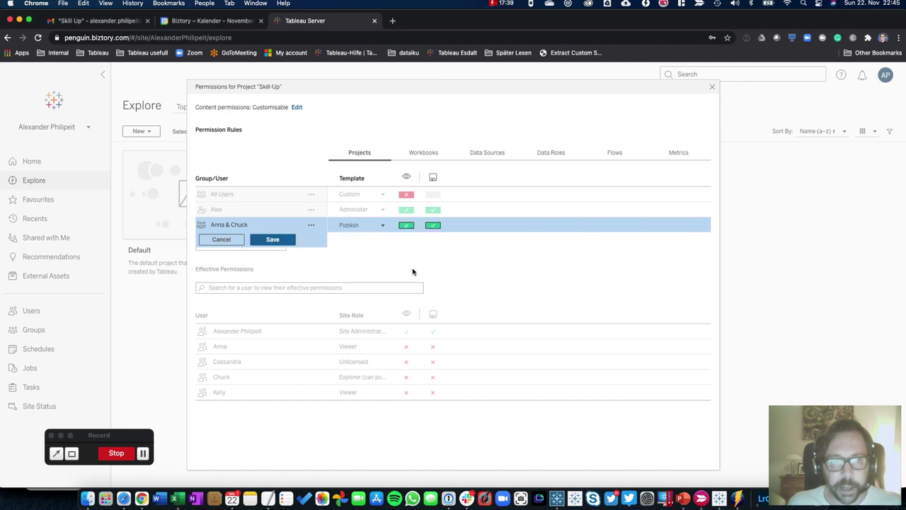
click(272, 239)
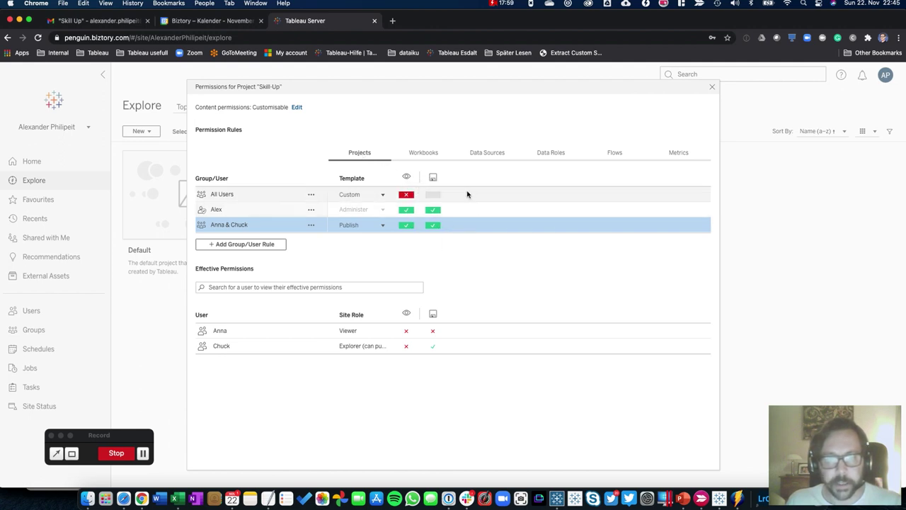
click(425, 152)
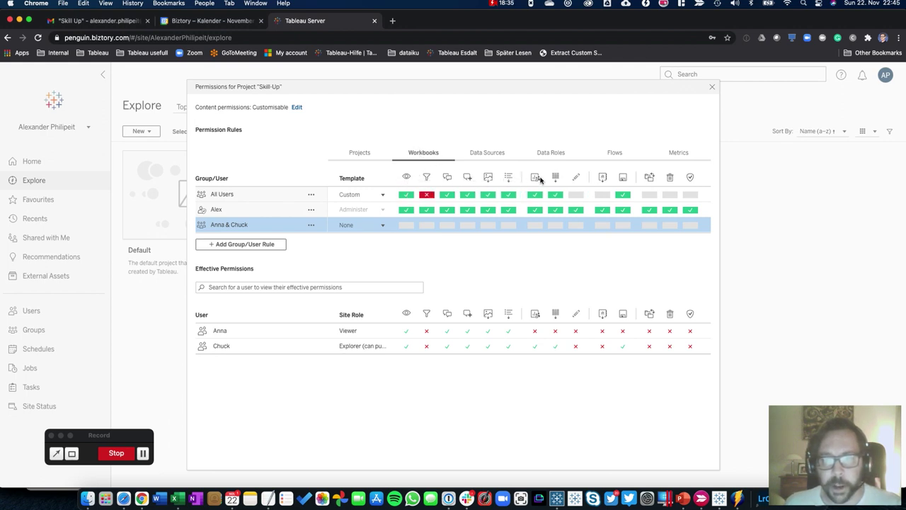
click(360, 153)
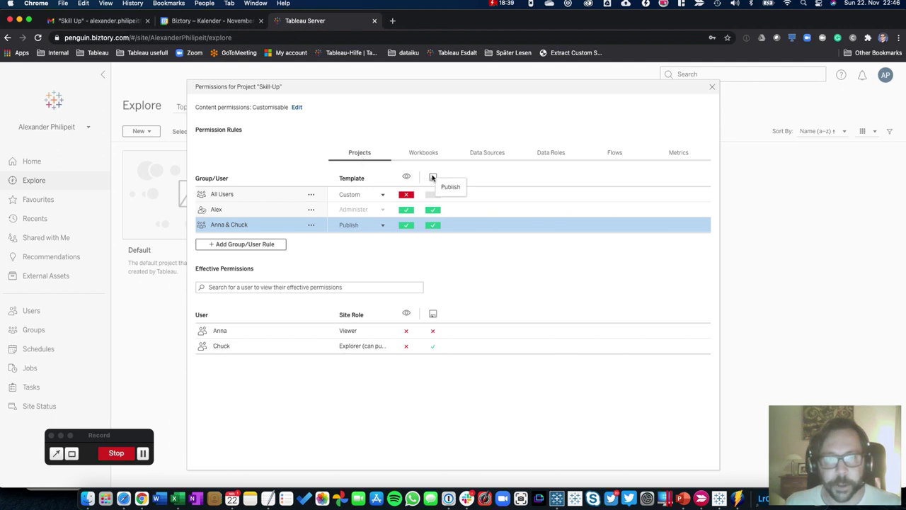
click(421, 153)
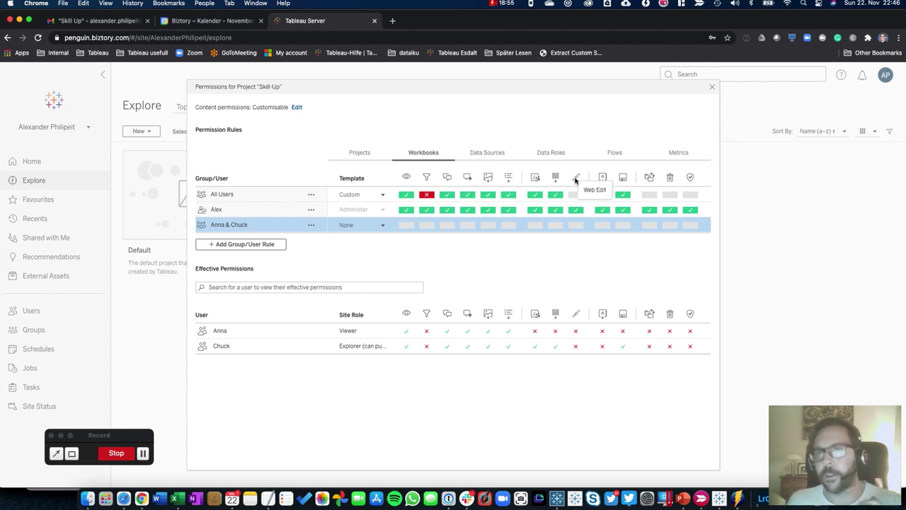
click(487, 152)
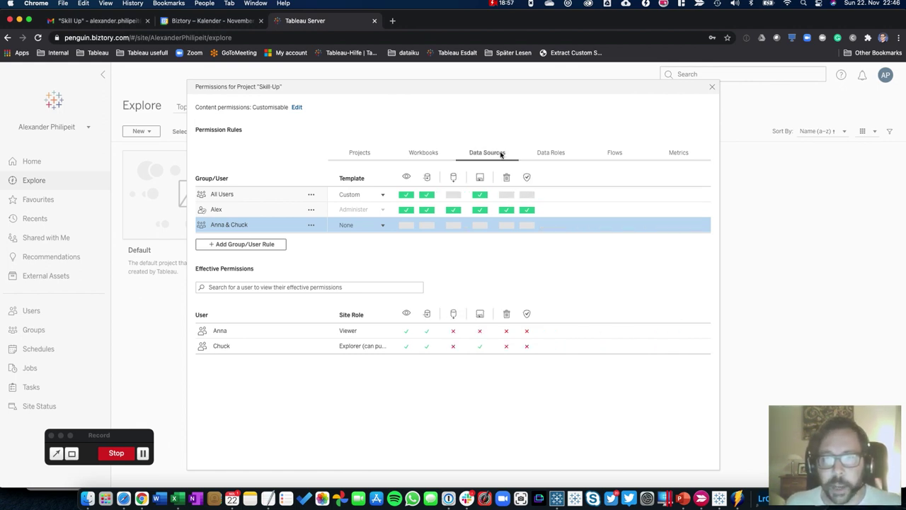
click(558, 152)
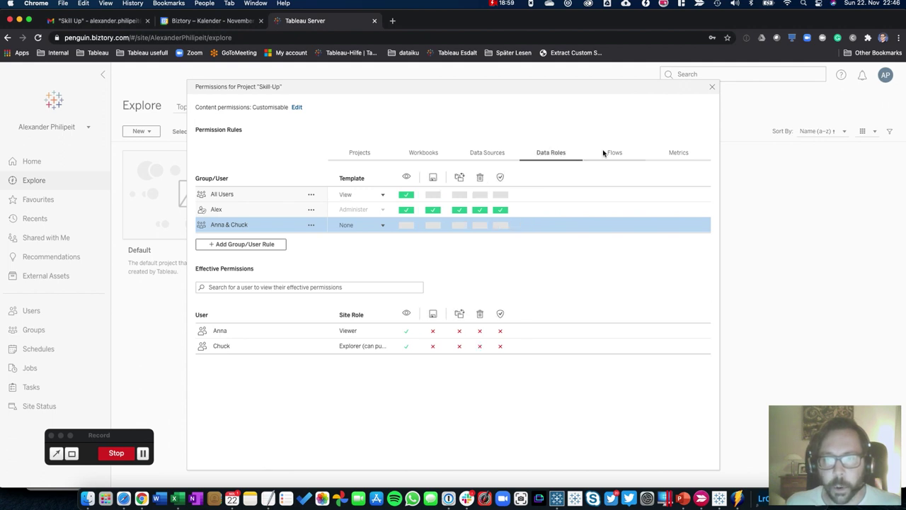
click(611, 151)
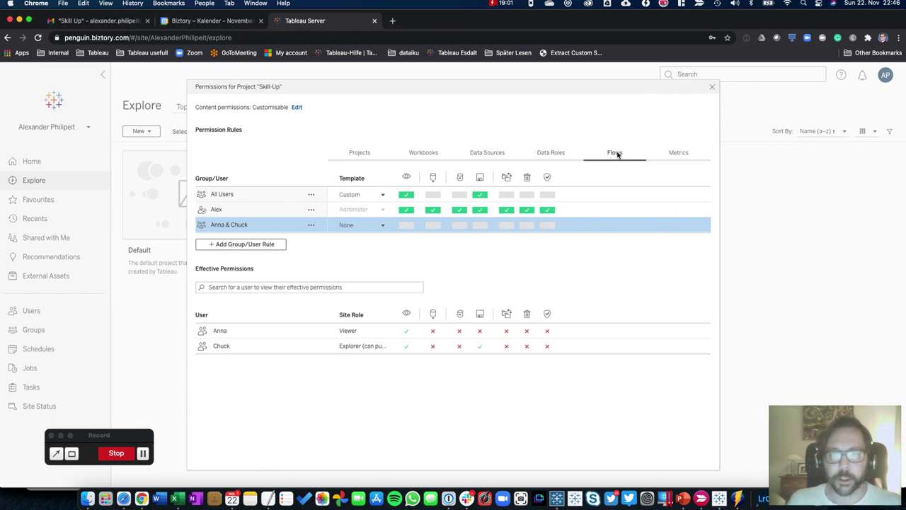
click(671, 153)
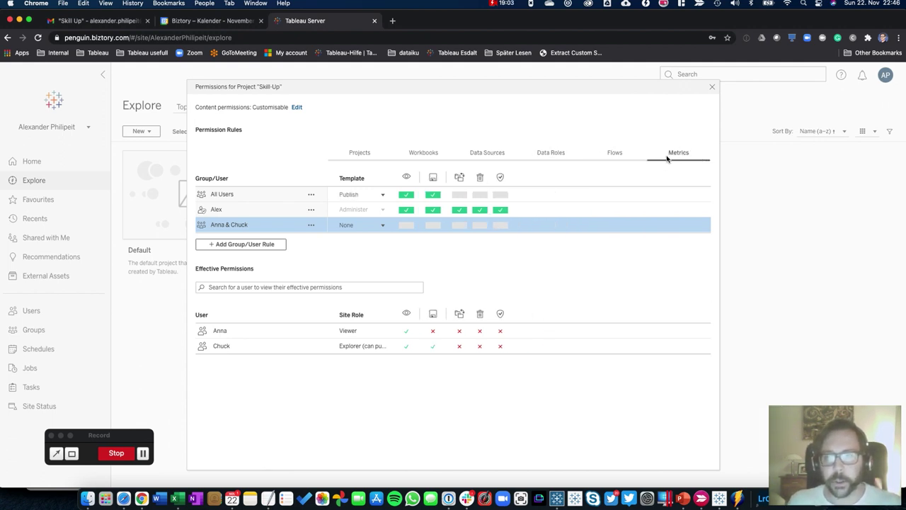
click(610, 152)
click(551, 152)
click(487, 152)
click(423, 153)
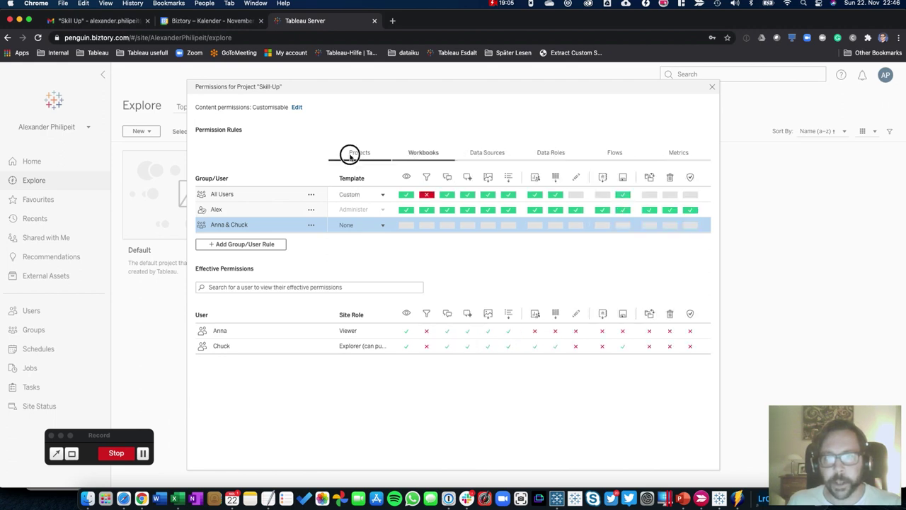
click(349, 155)
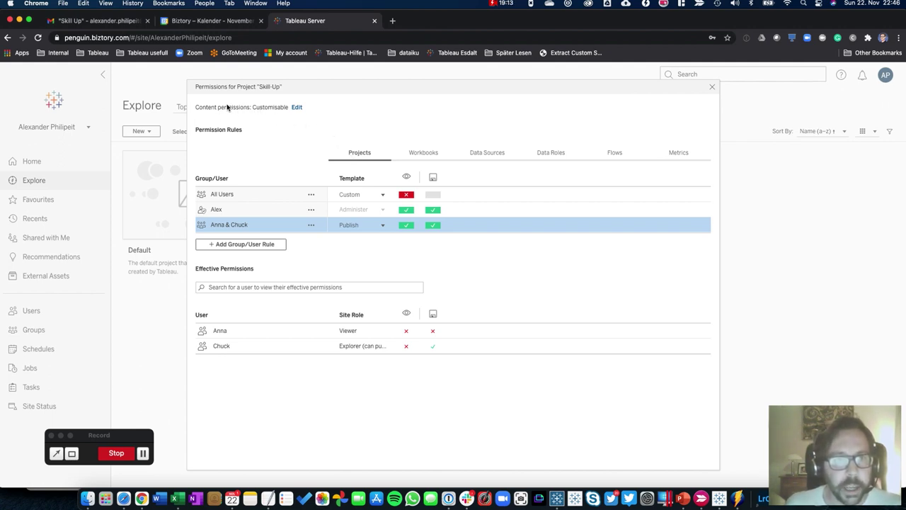
Set Skill-Up's content permissions to Locked, applied to nested projects, and save
click(296, 107)
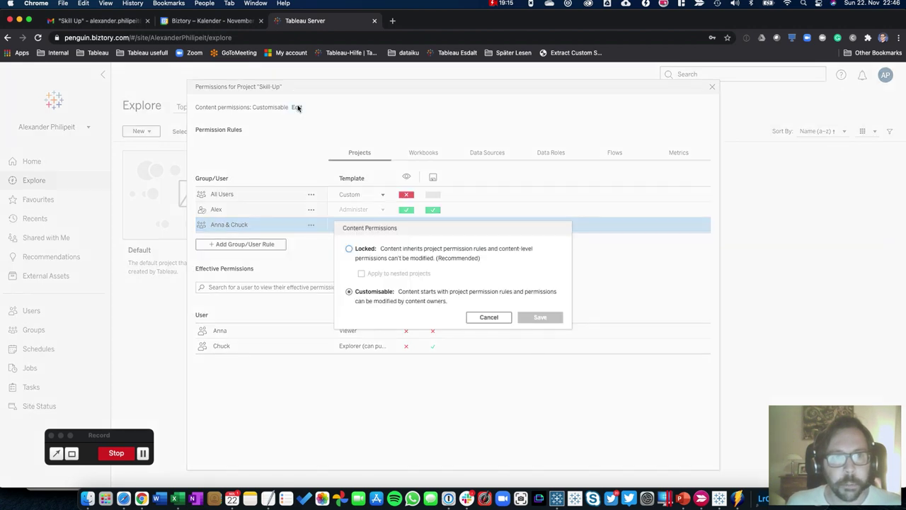
click(349, 249)
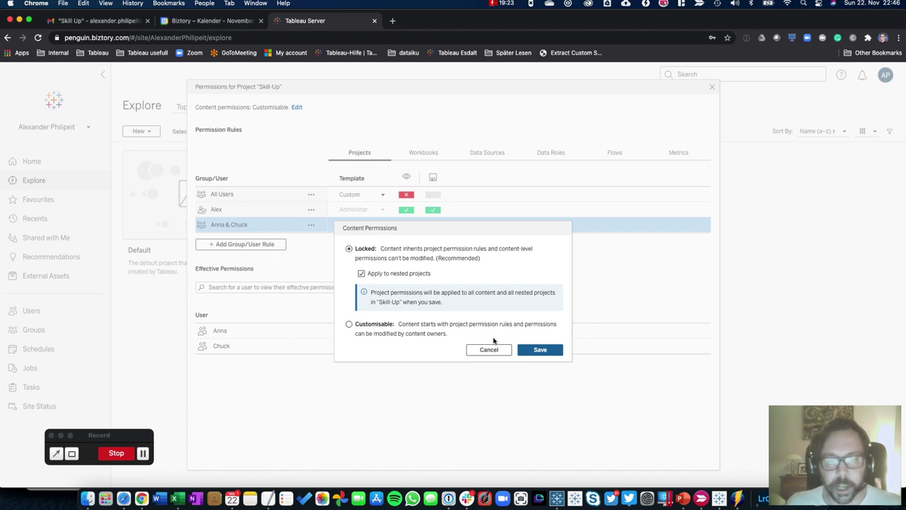
click(538, 350)
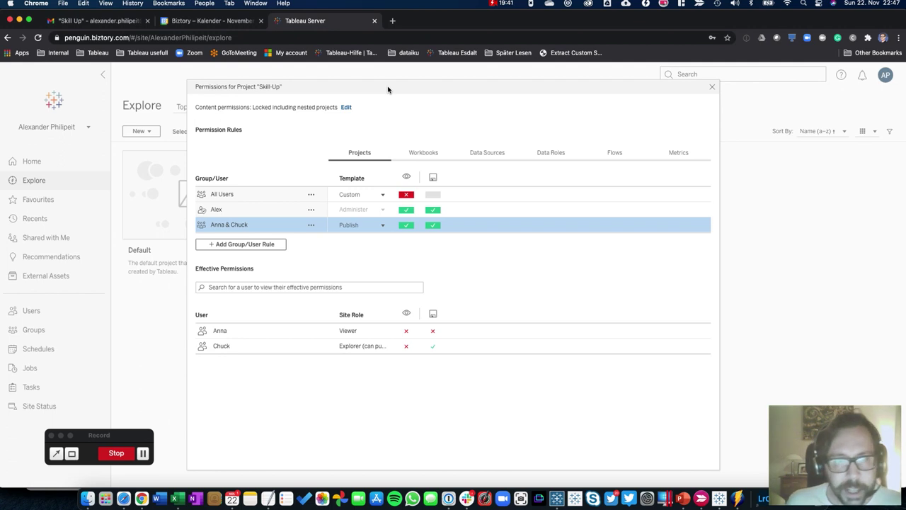
Show Skill-Up's workbook capabilities and the effective permissions of all five users under All Users
click(418, 153)
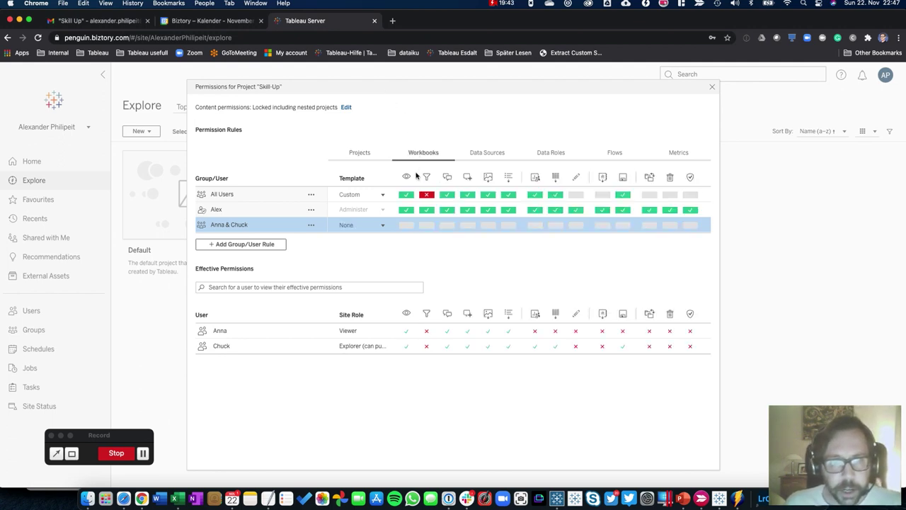
click(225, 194)
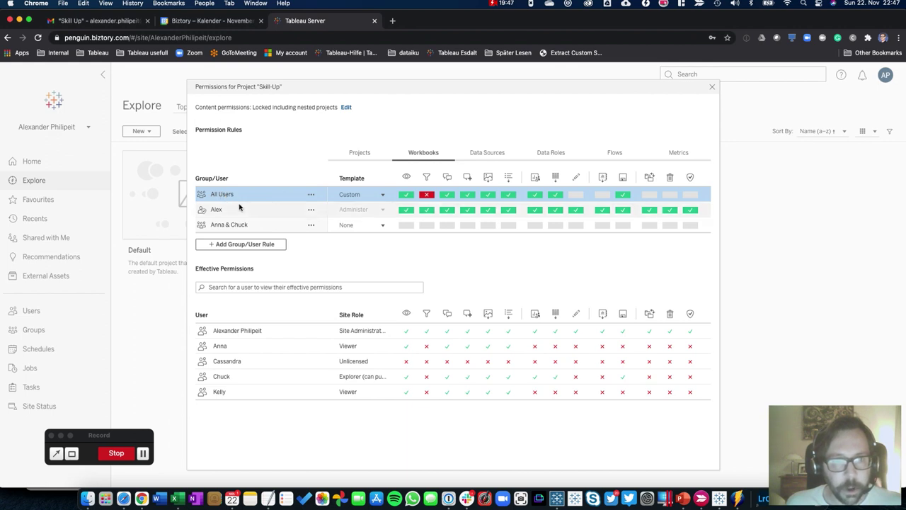
mouse_move(407, 365)
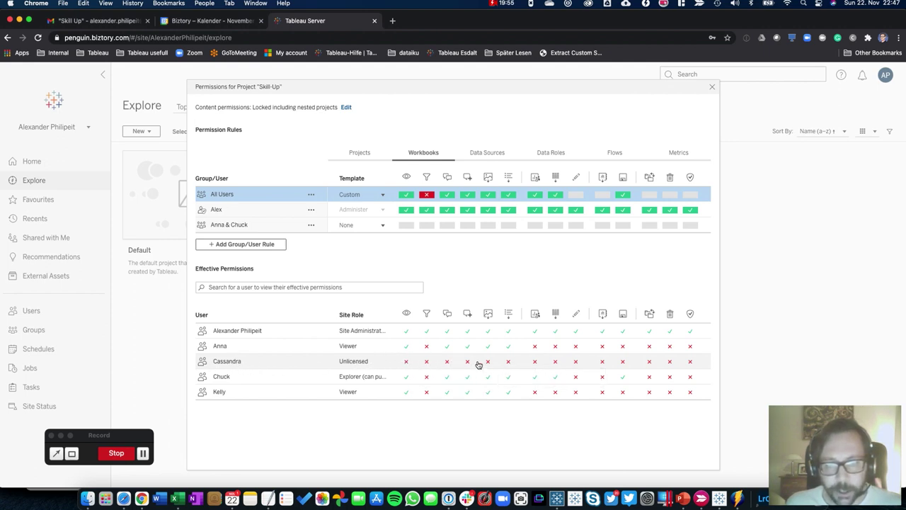
mouse_move(539, 362)
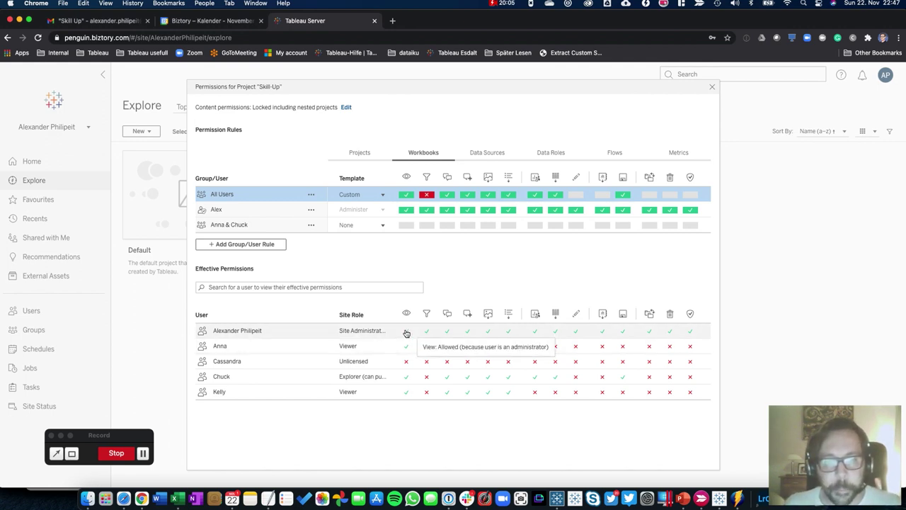
mouse_move(527, 332)
mouse_move(693, 334)
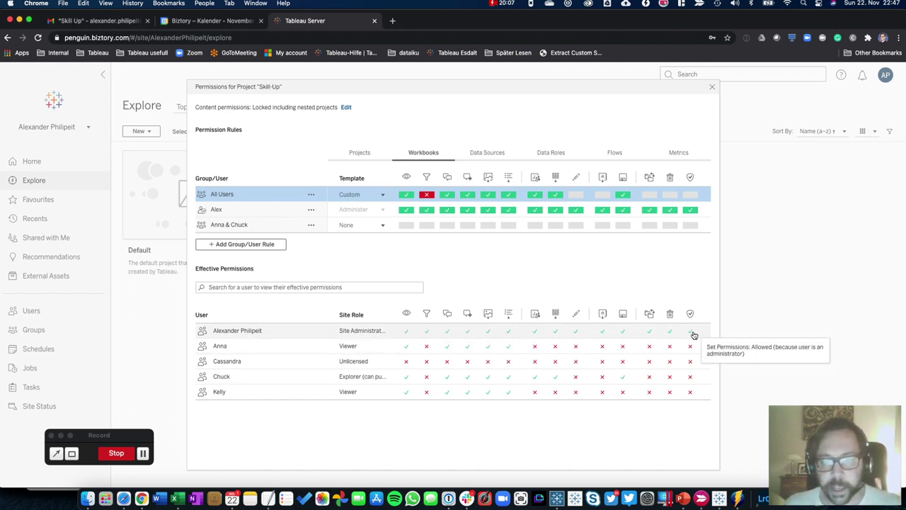
Close the Skill-Up permissions, visit the Skill-Up project page, then return to the projects overview
click(712, 87)
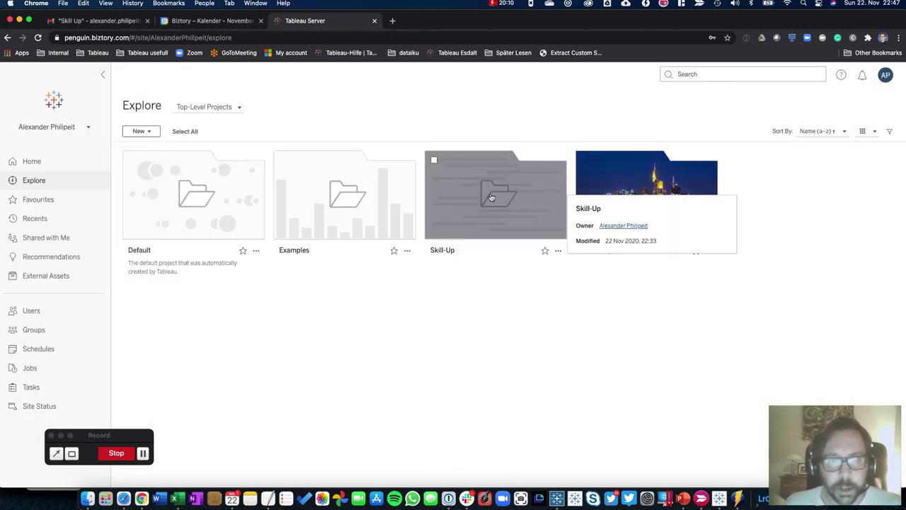
click(491, 195)
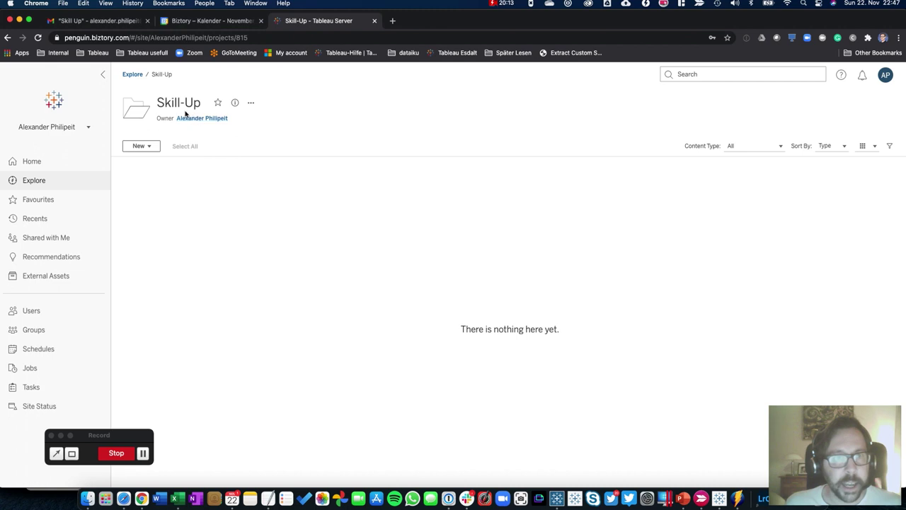
click(251, 104)
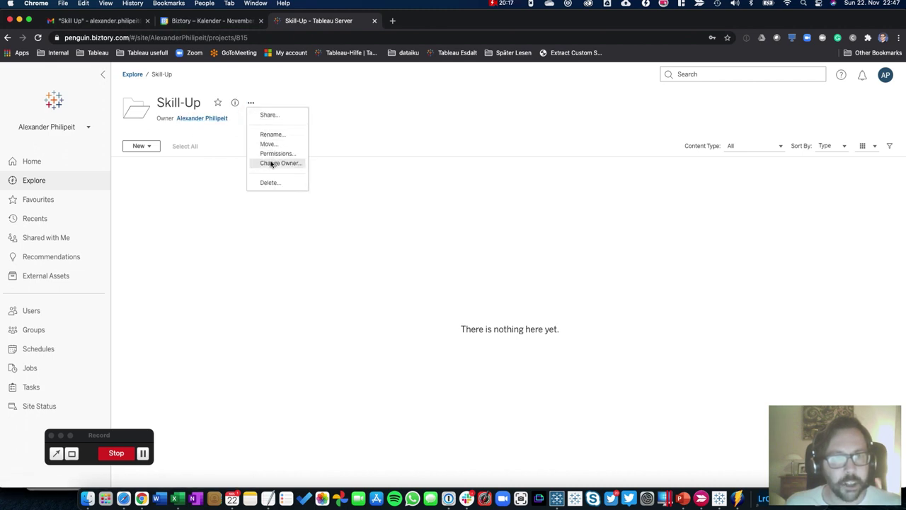
click(356, 130)
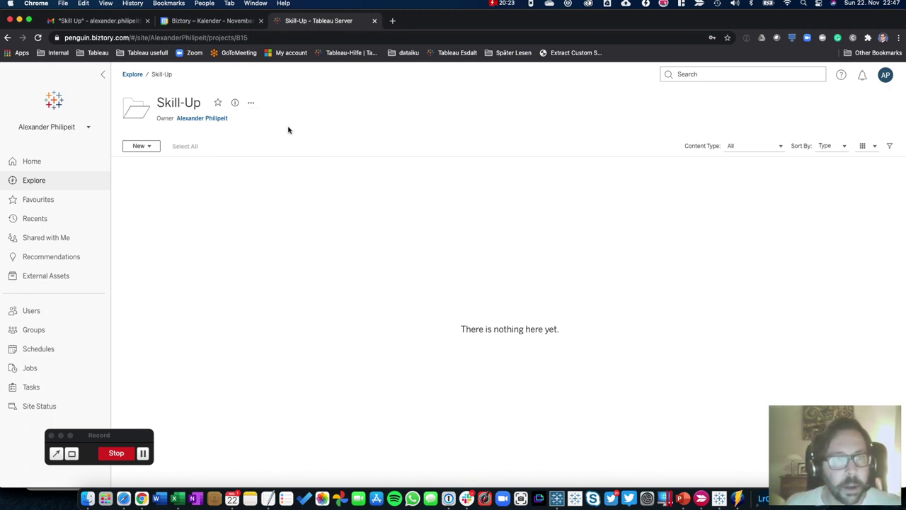
click(134, 73)
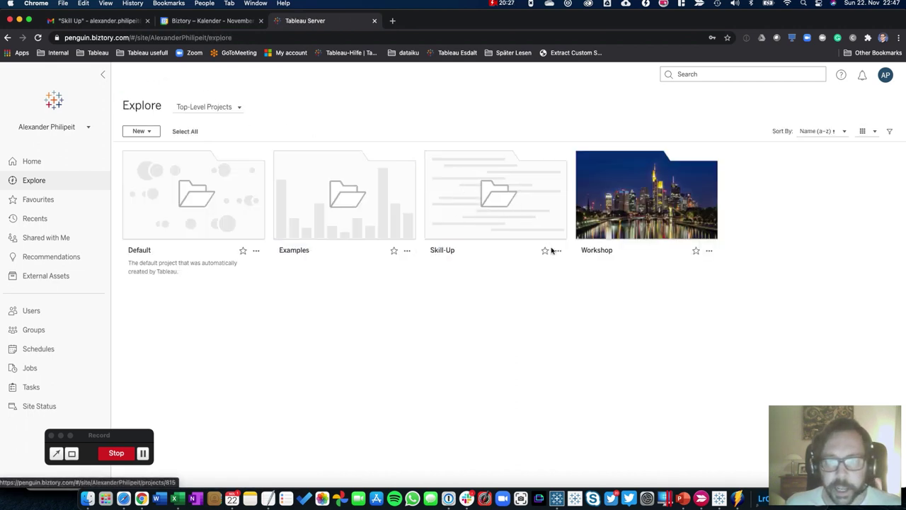
Reopen Skill-Up permissions from its card, inspect the Anna & Chuck rule, close them, and return to Book2
click(558, 251)
click(573, 302)
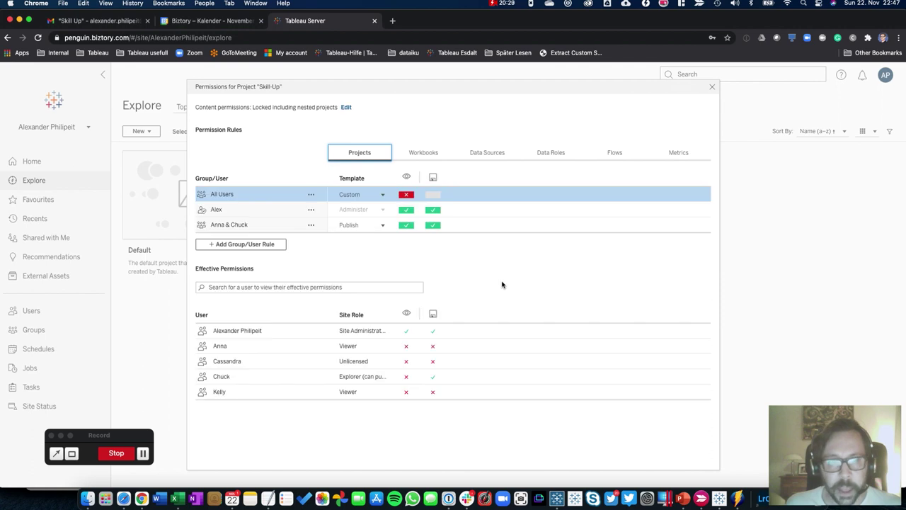
click(310, 225)
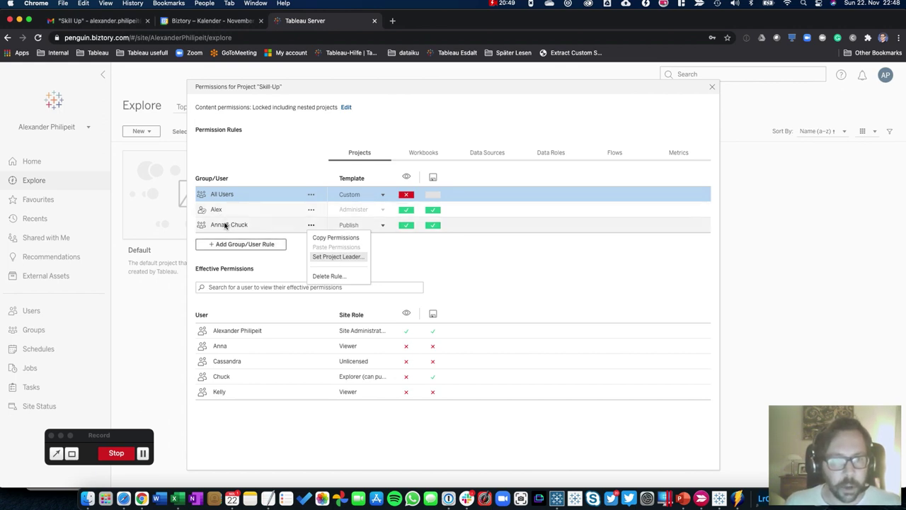
click(400, 262)
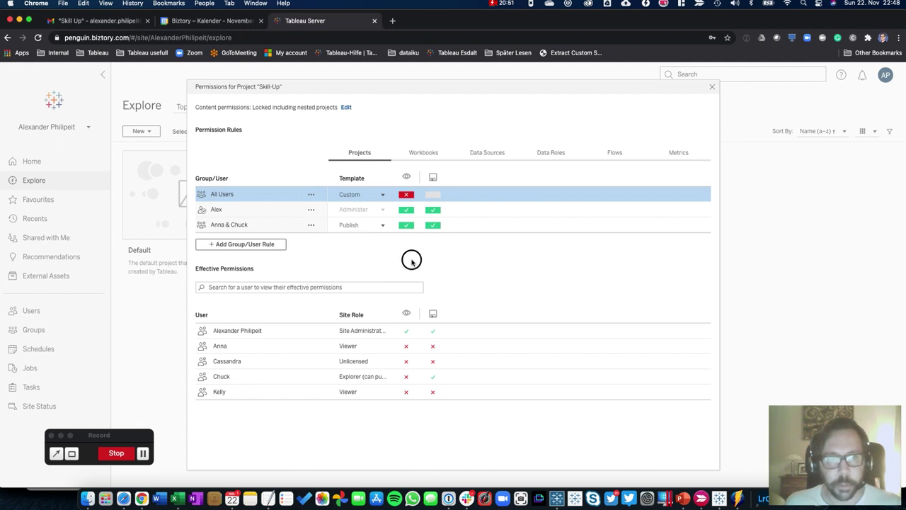
click(712, 86)
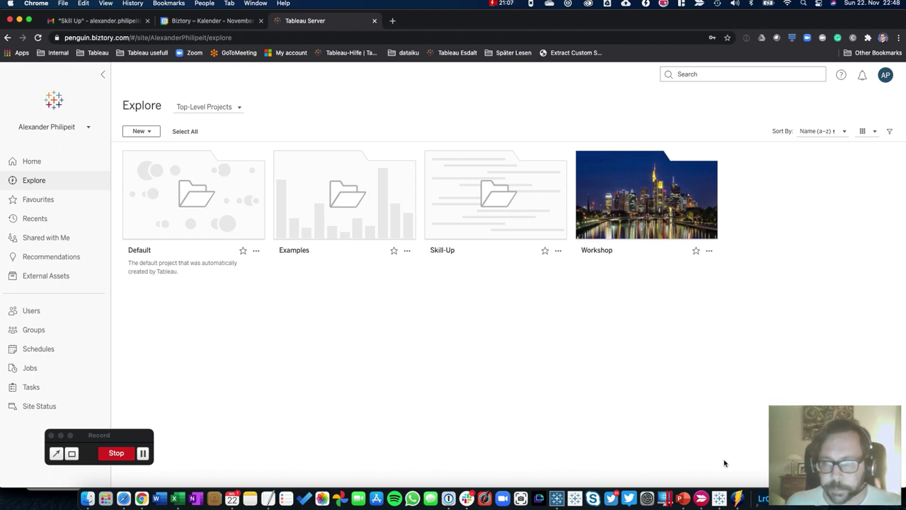
mouse_move(720, 499)
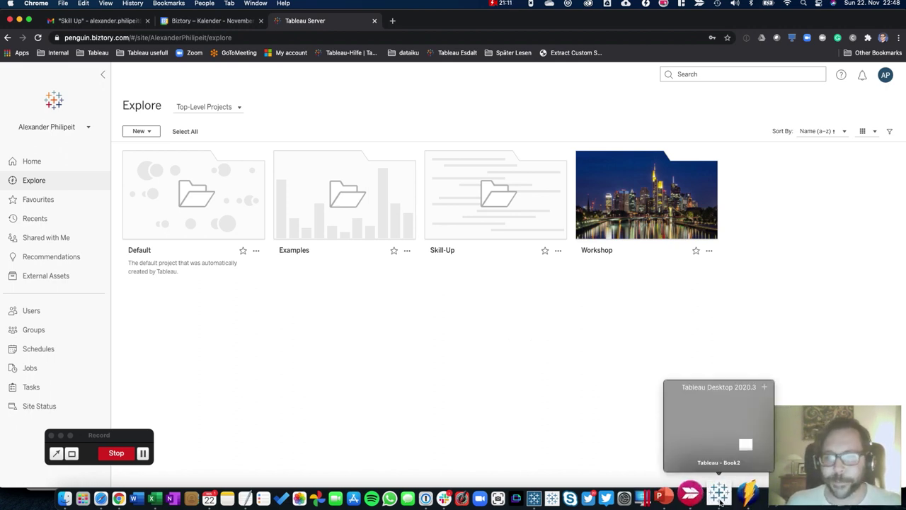
click(720, 499)
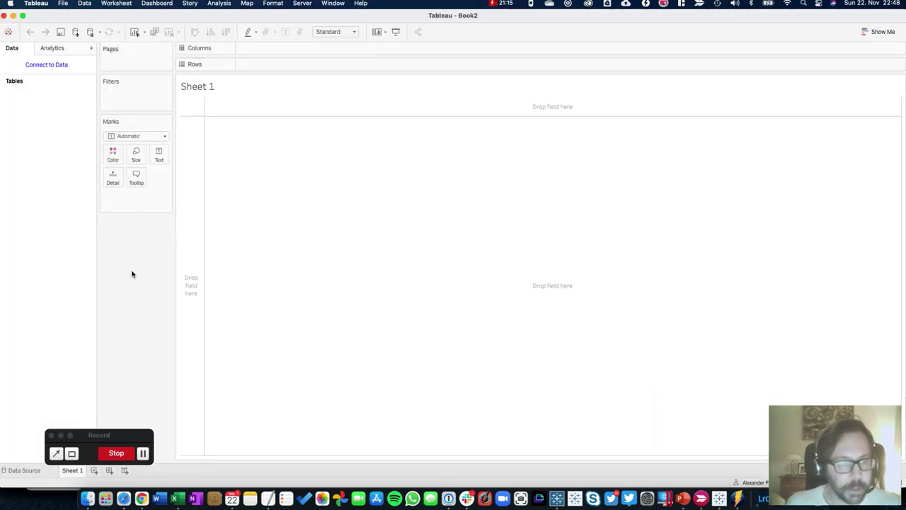
Connect Book2 to the Excel file Sample - Superstore.xls
click(38, 67)
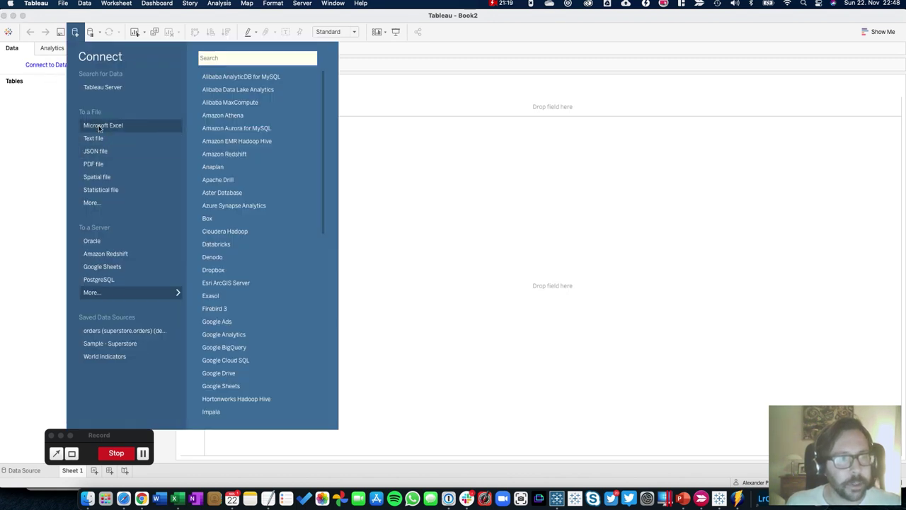
click(152, 132)
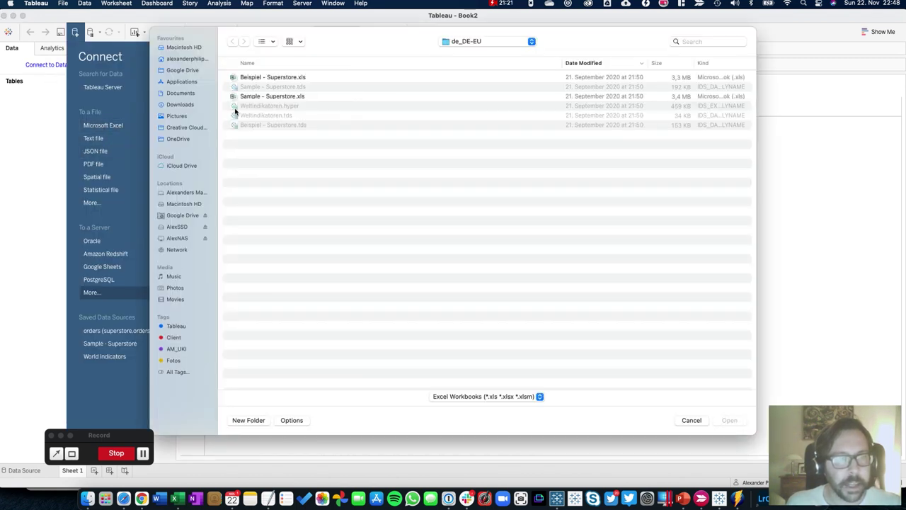
click(254, 97)
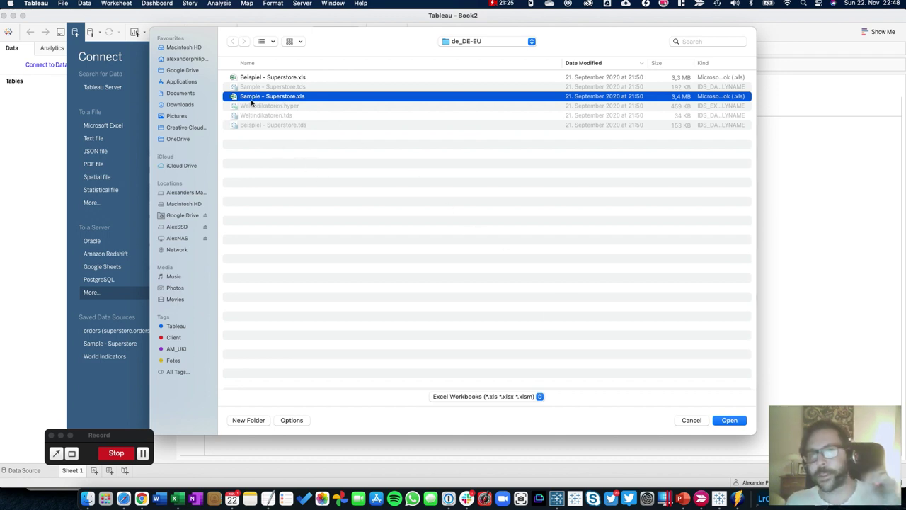
click(729, 421)
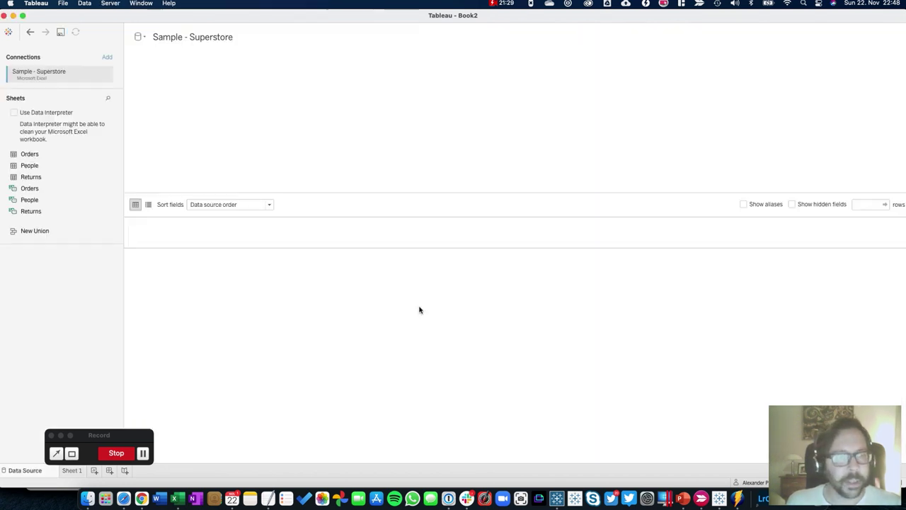
Add the Orders sheet to the canvas and join the People sheet to it
drag(25, 154, 202, 146)
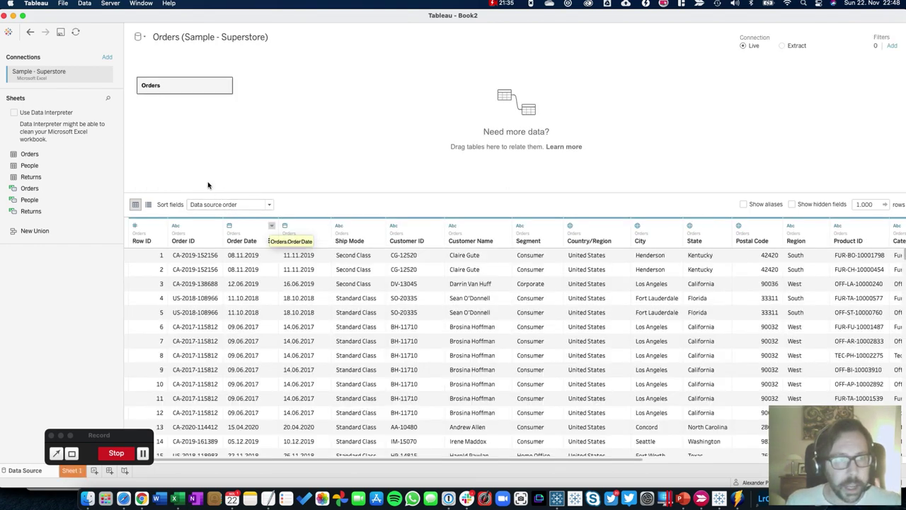
double_click(177, 87)
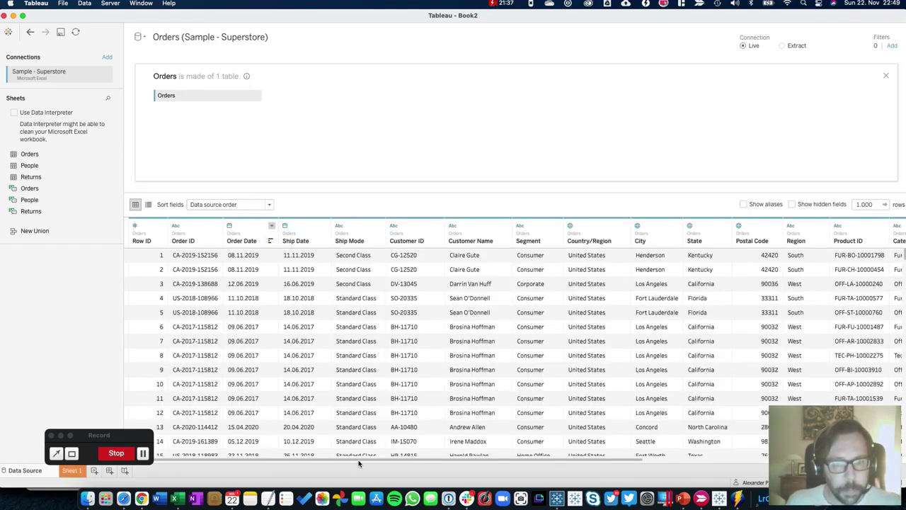
drag(359, 464, 647, 460)
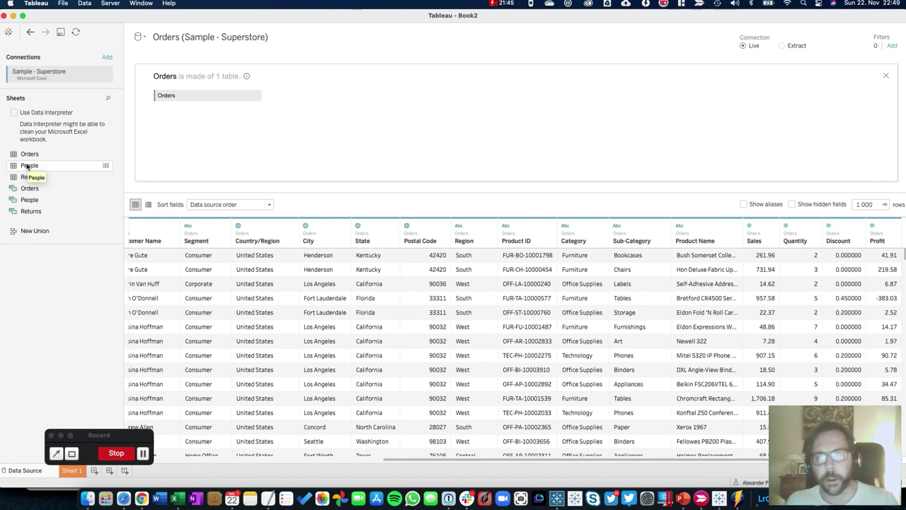
drag(28, 166, 340, 121)
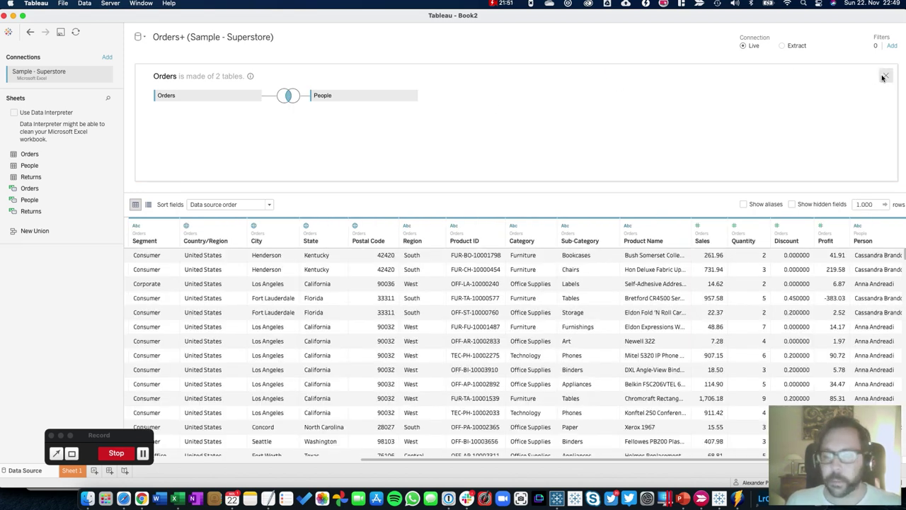
Switch the connection to Extract and save it as Orders+ (Sample - Superstore).hyper, replacing the existing file
click(782, 45)
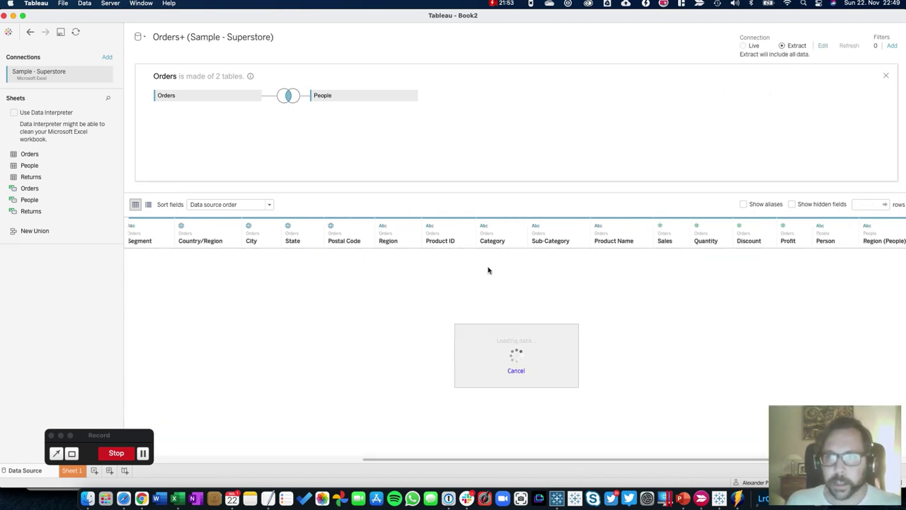
click(73, 470)
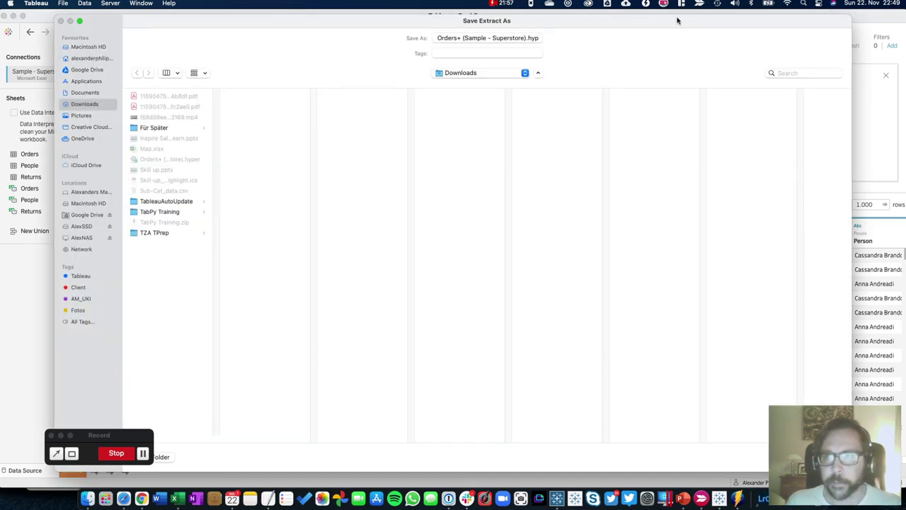
drag(677, 21, 601, 16)
click(743, 457)
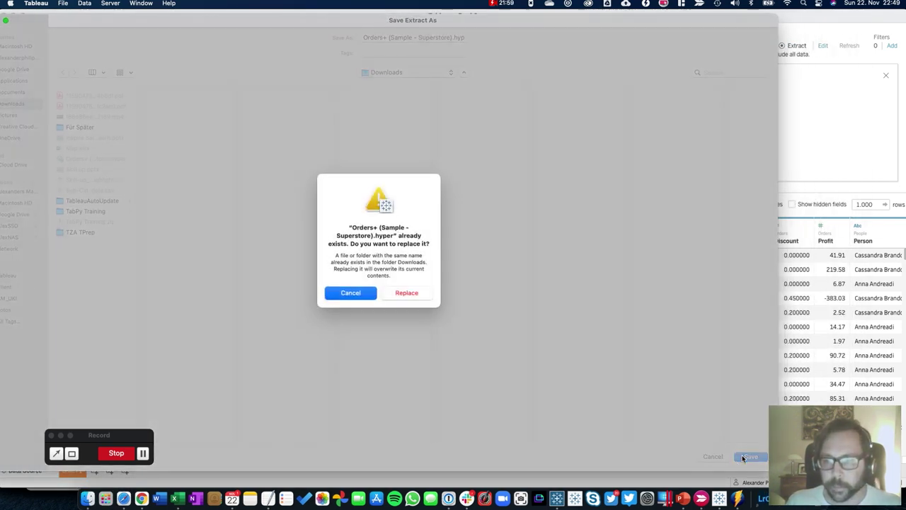
click(405, 283)
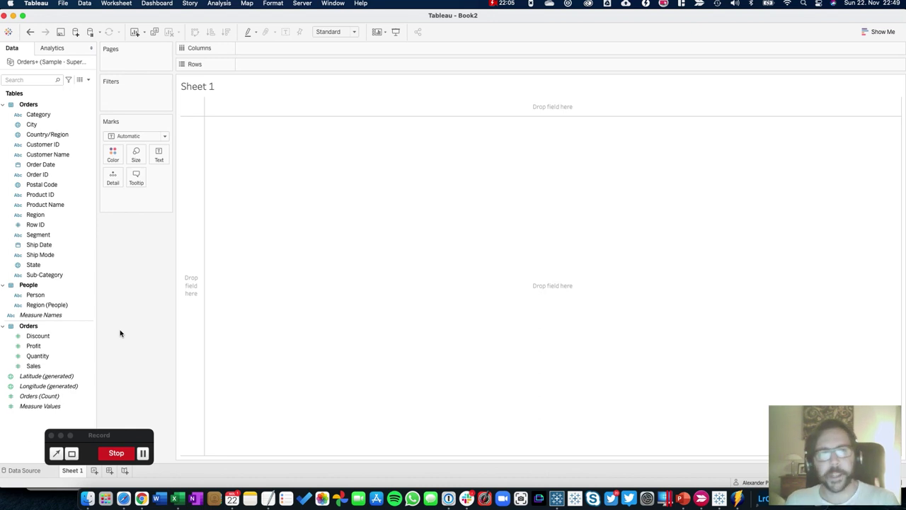
Build a state map with circles sized by Sales and coloured by Profit
click(36, 265)
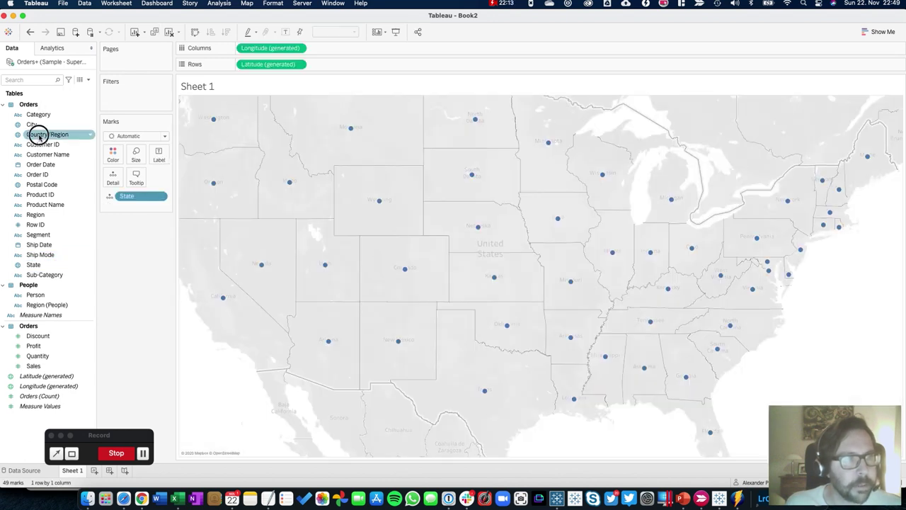
double_click(42, 135)
drag(121, 197, 127, 211)
click(30, 366)
double_click(30, 366)
double_click(34, 346)
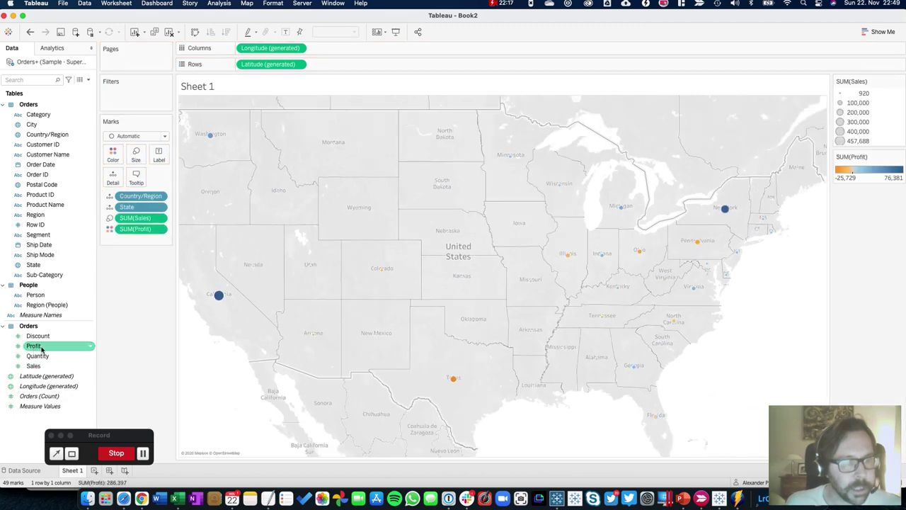
Enlarge all the map circles with the Size slider
click(138, 155)
drag(153, 177, 183, 182)
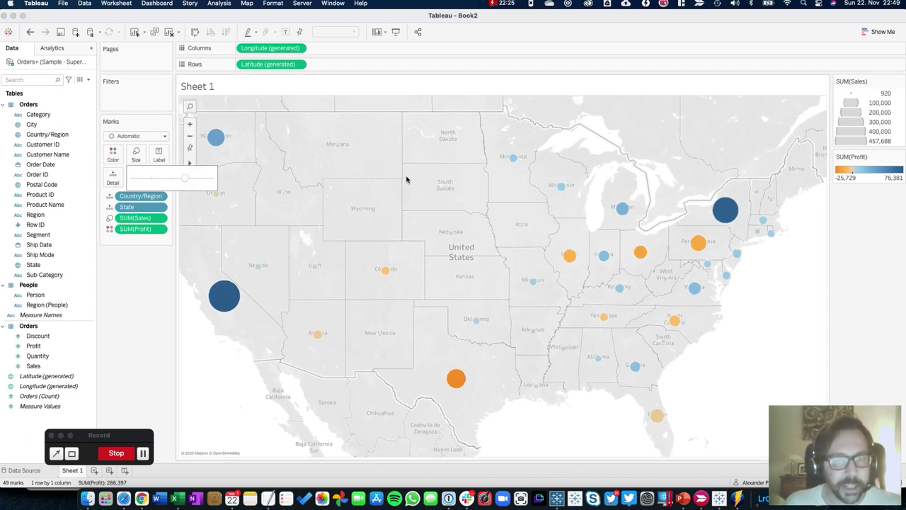
click(152, 290)
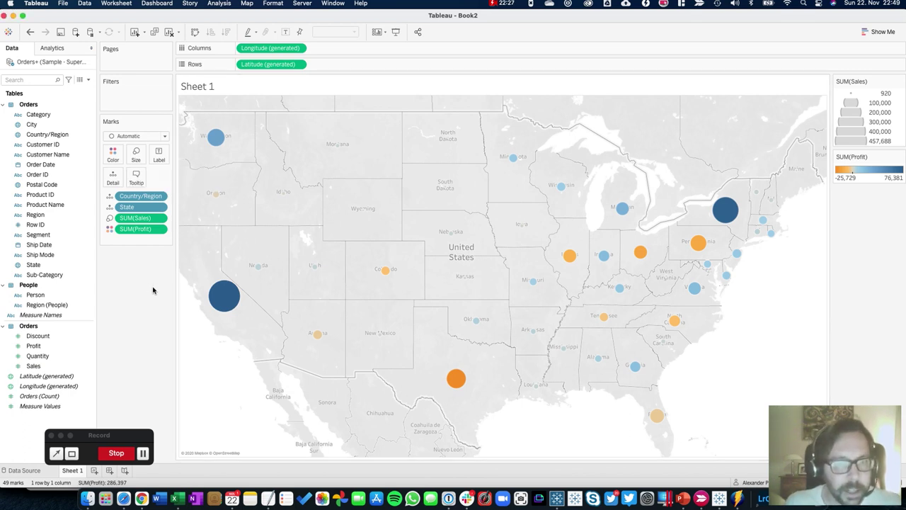
Rename the Sheet 1 worksheet to 'map'
double_click(74, 470)
text(map)
key(Return)
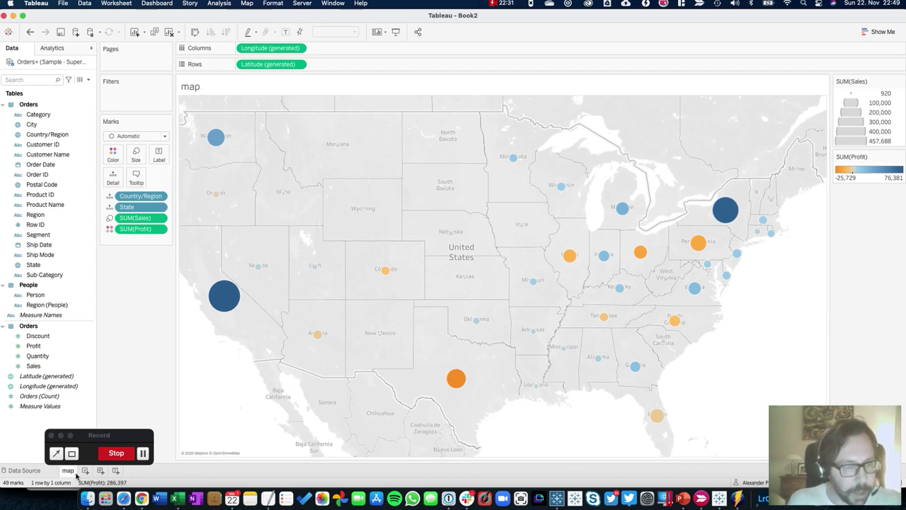
On a new sheet, chart horizontal Sales bars per Sub-Category coloured by Profit
click(82, 470)
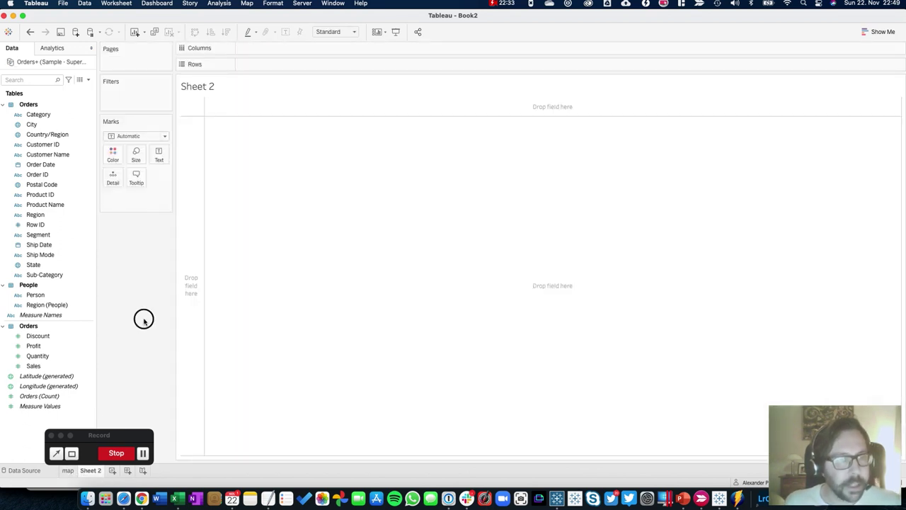
drag(44, 274, 248, 65)
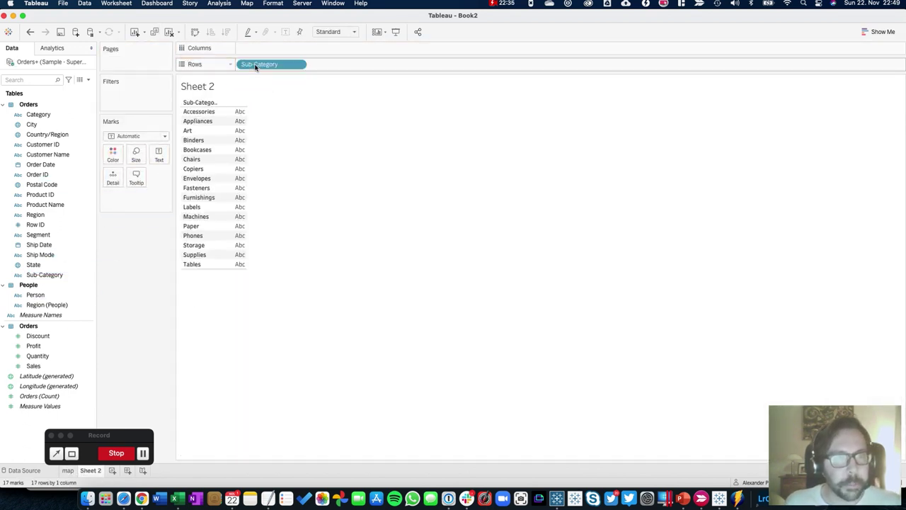
double_click(33, 365)
click(42, 345)
drag(42, 344, 111, 153)
drag(135, 207, 308, 50)
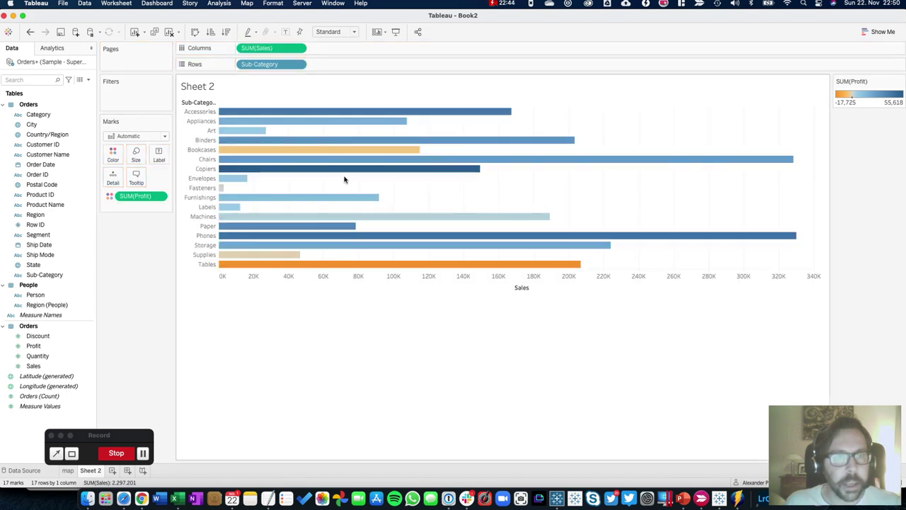
Set the bar chart to fit the Entire View
click(333, 32)
click(332, 67)
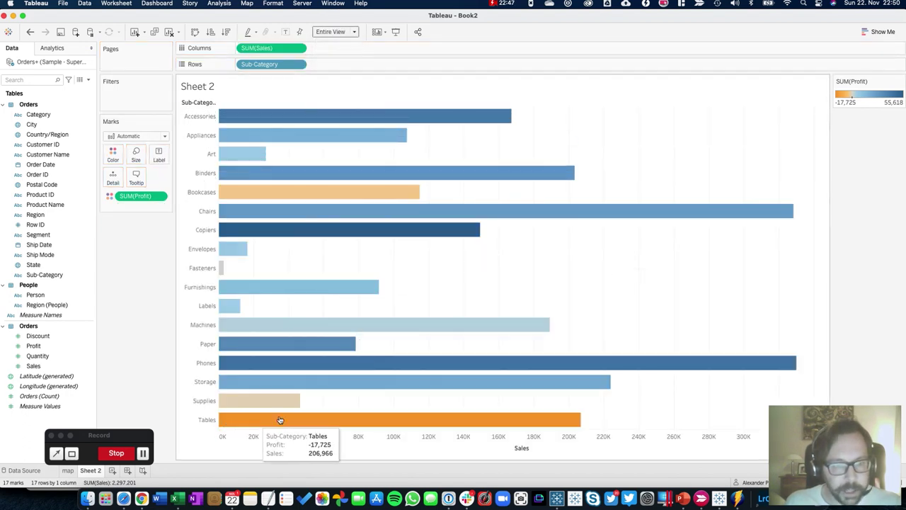
mouse_move(268, 421)
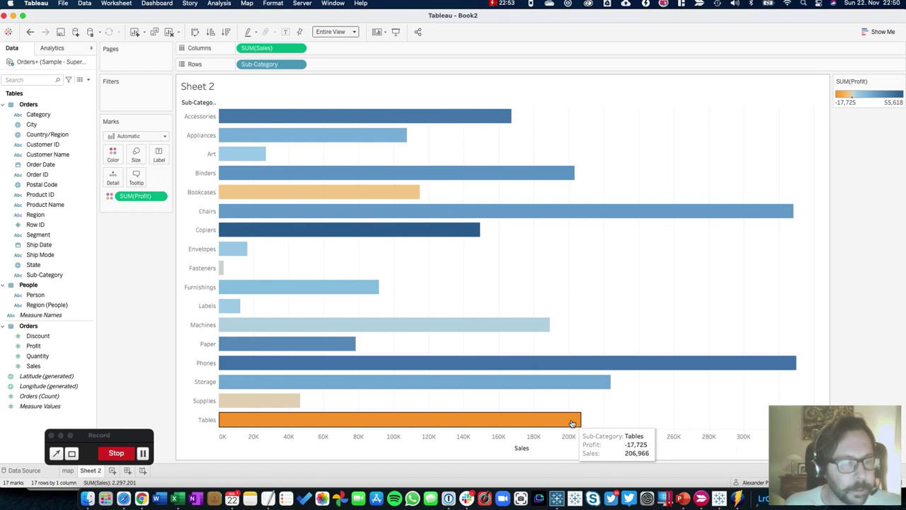
Rename Sheet 2 to 'Sales and Profit by Sub-cat'
double_click(92, 471)
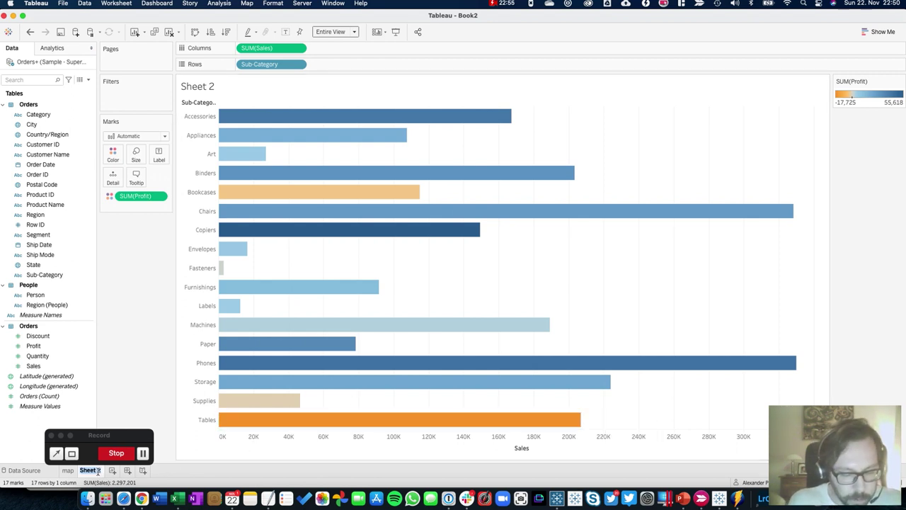
text(Sales and)
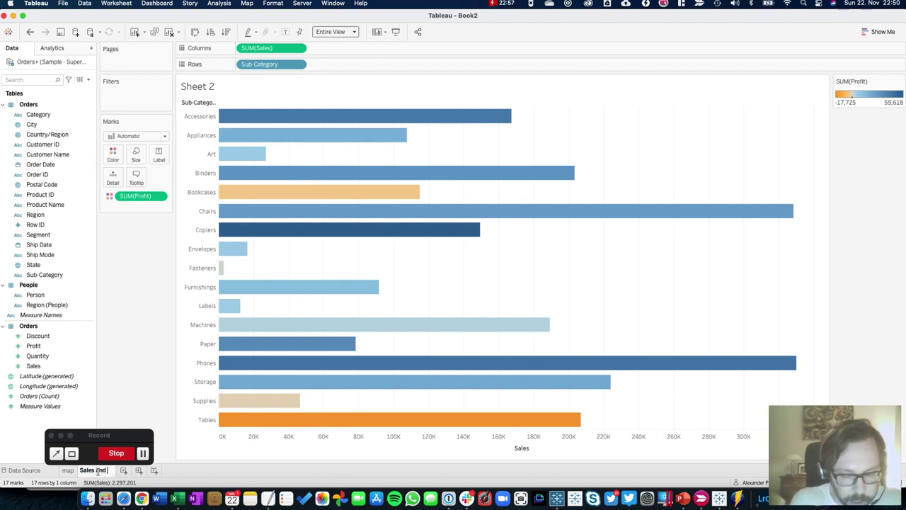
text( Profit by)
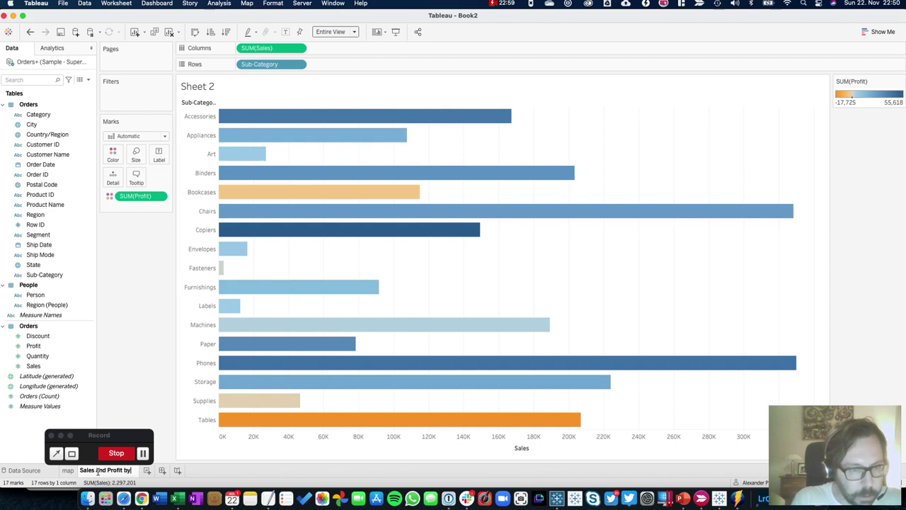
text( Sub-cat)
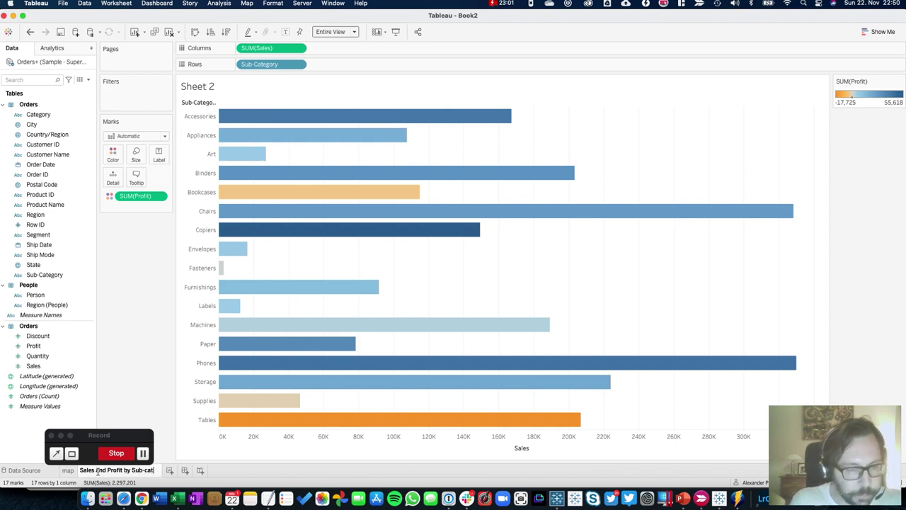
key(Return)
On a new sheet, plot a labelled line of Sales by continuous month of Order Date
click(164, 470)
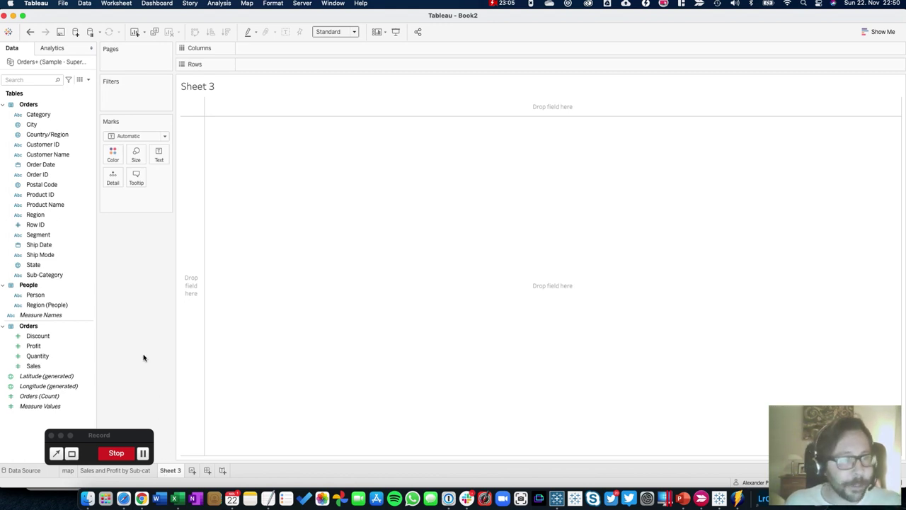
drag(41, 164, 269, 48)
right_click(257, 50)
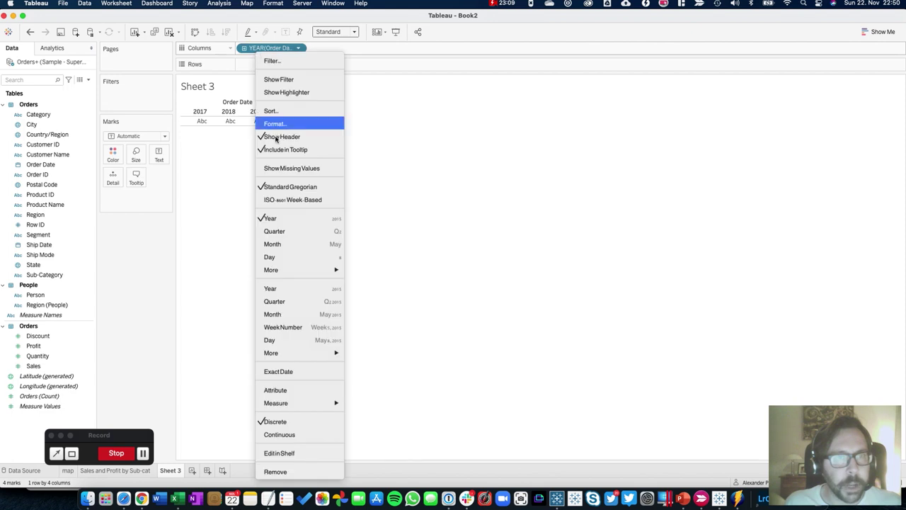
click(293, 312)
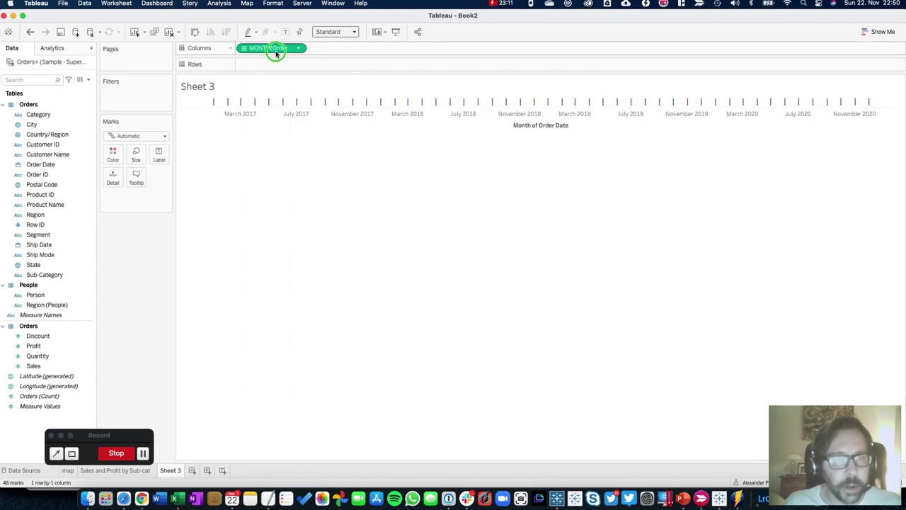
right_click(277, 50)
click(130, 344)
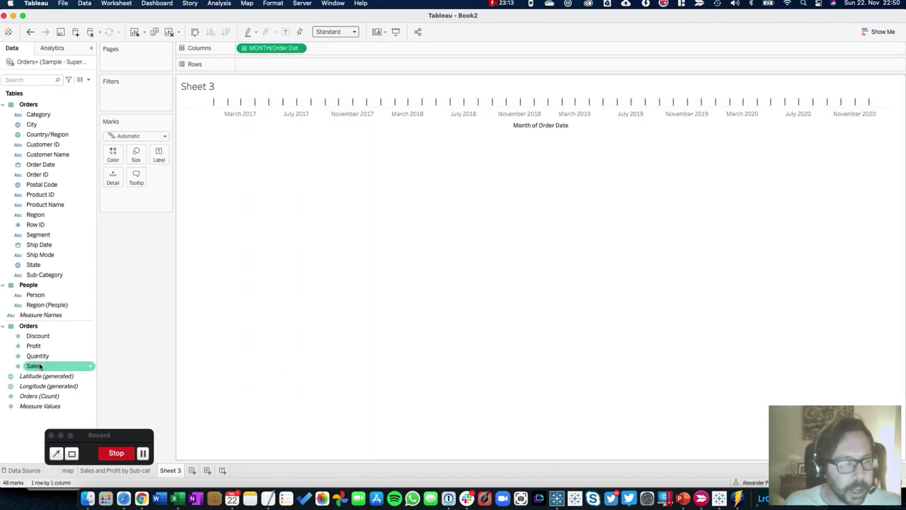
double_click(34, 365)
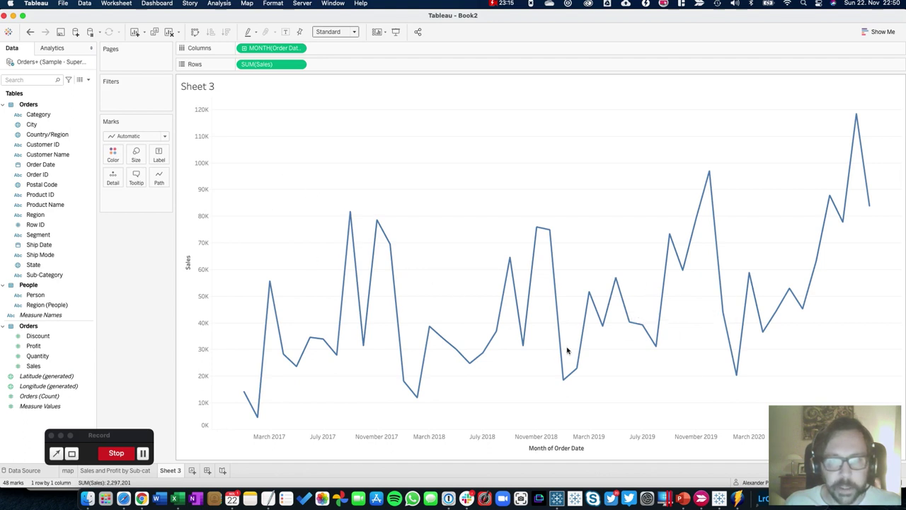
click(286, 31)
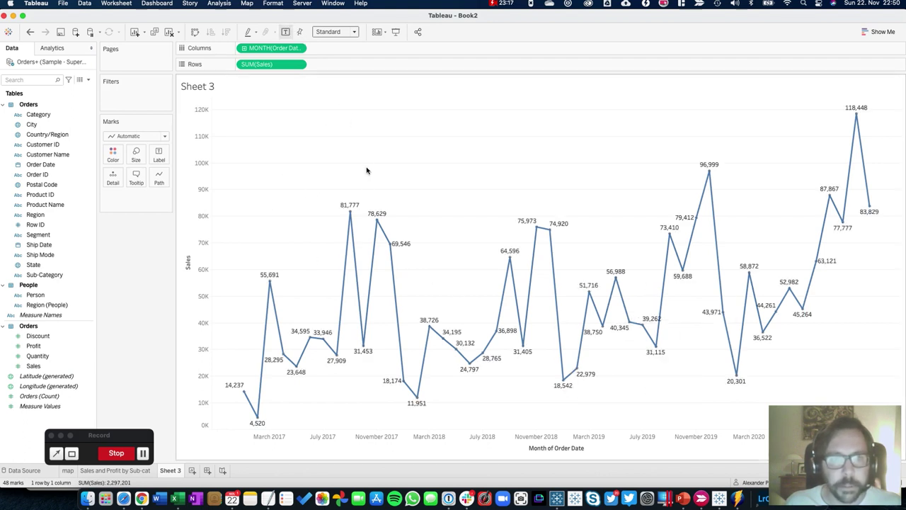
Rename Sheet 3 to 'Timeline'
double_click(170, 471)
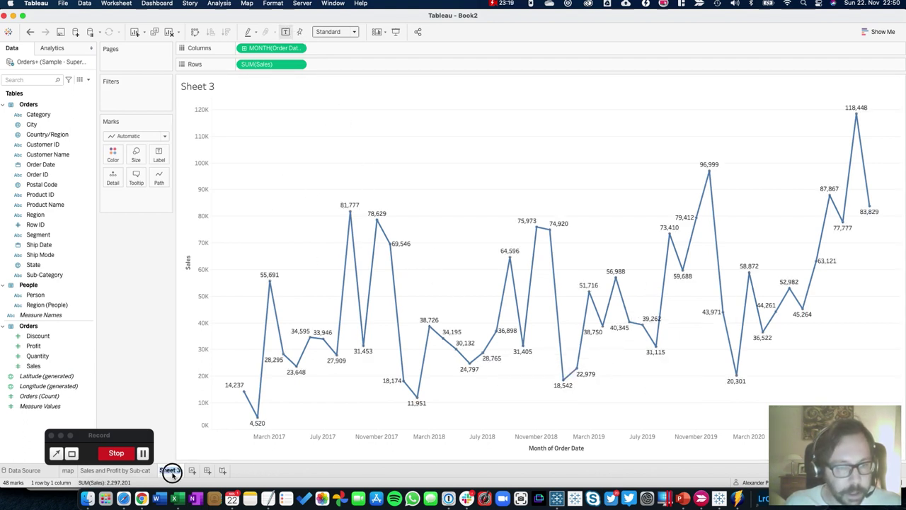
text(Timeline)
key(Return)
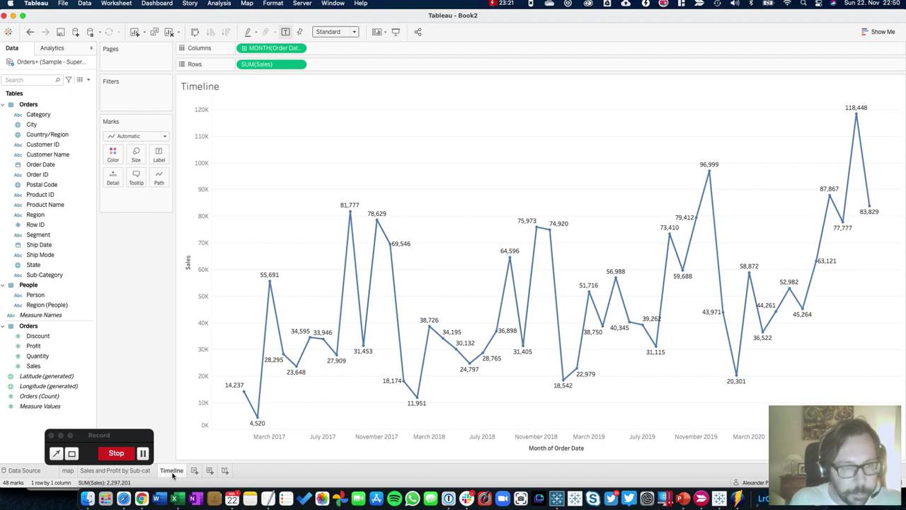
Create a new dashboard with a fixed size of 1300 x 700
click(208, 470)
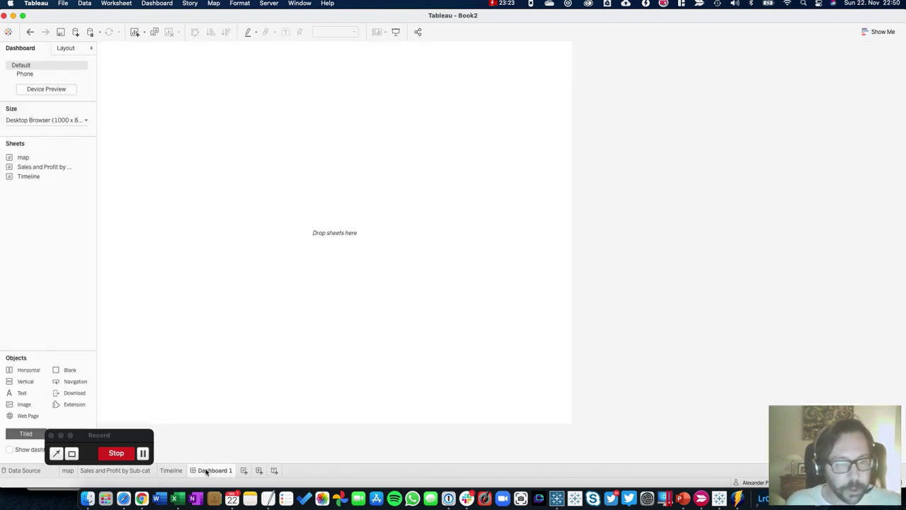
click(61, 120)
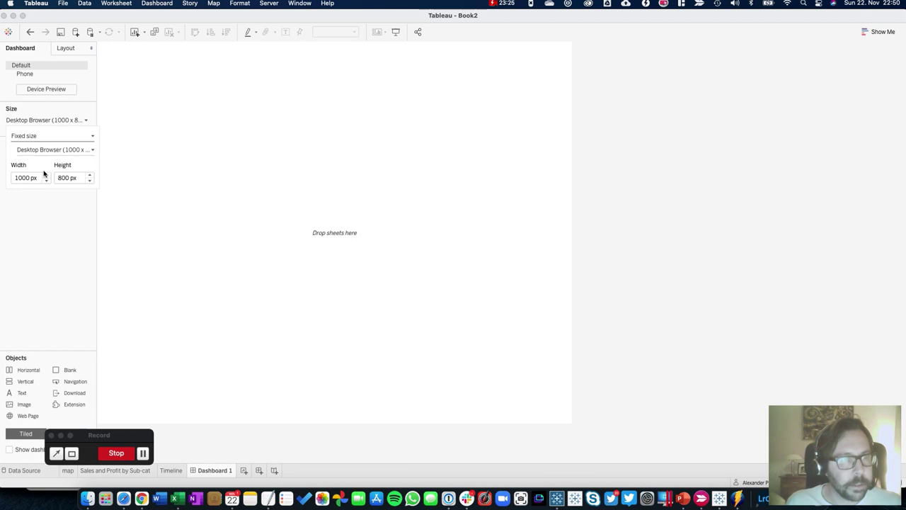
click(46, 175)
click(46, 176)
click(46, 176)
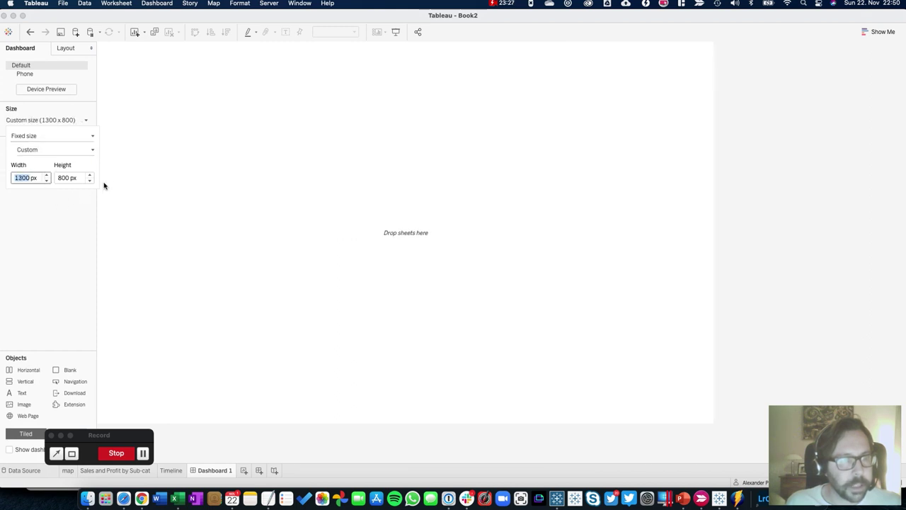
click(89, 180)
Place the map top-left, the sub-category bar chart on the right, and Timeline below the map
mouse_move(21, 162)
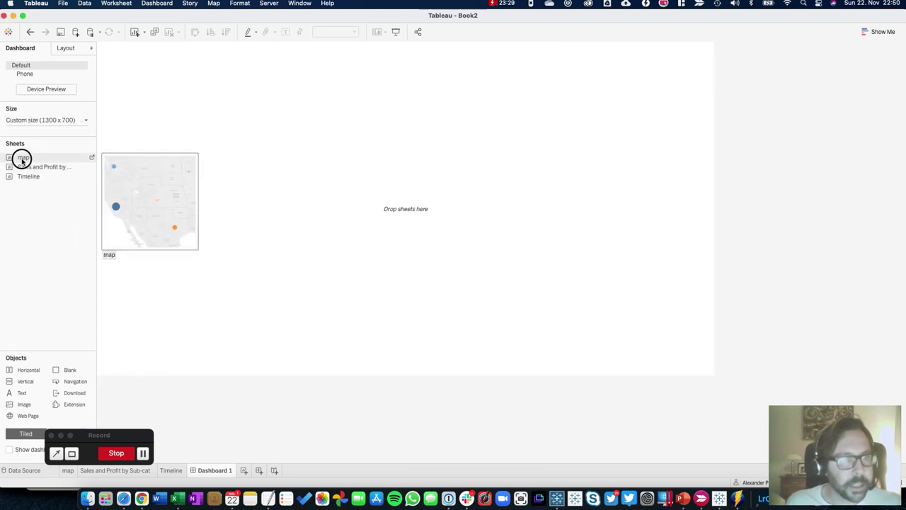
drag(21, 159, 145, 152)
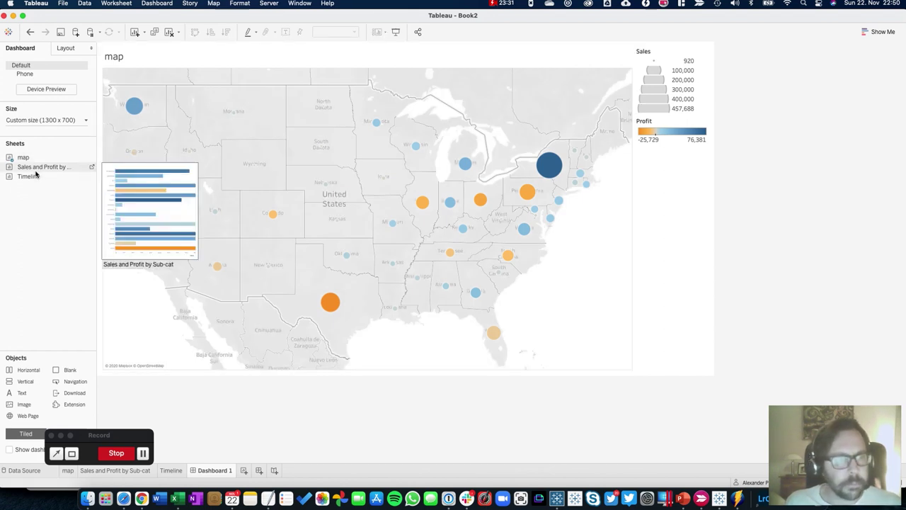
mouse_move(35, 172)
mouse_down()
mouse_move(712, 151)
mouse_move(605, 182)
mouse_up()
drag(29, 176, 196, 283)
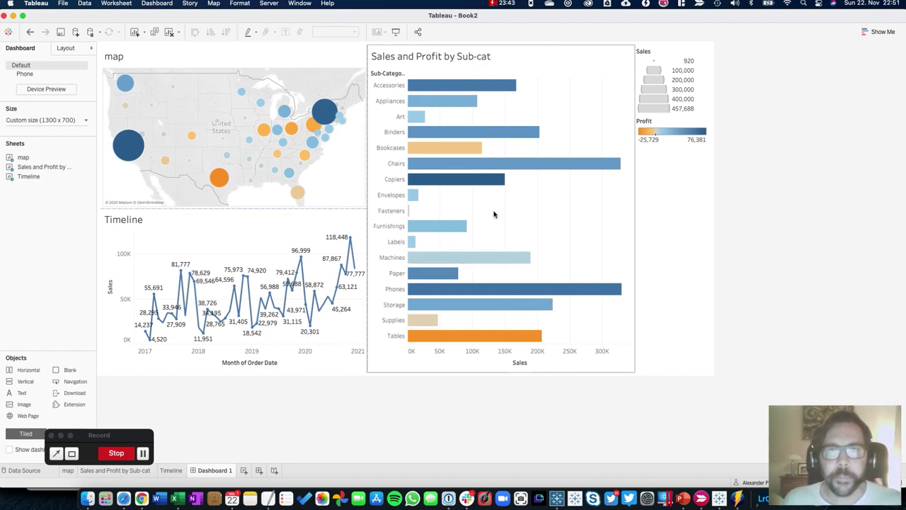
click(333, 196)
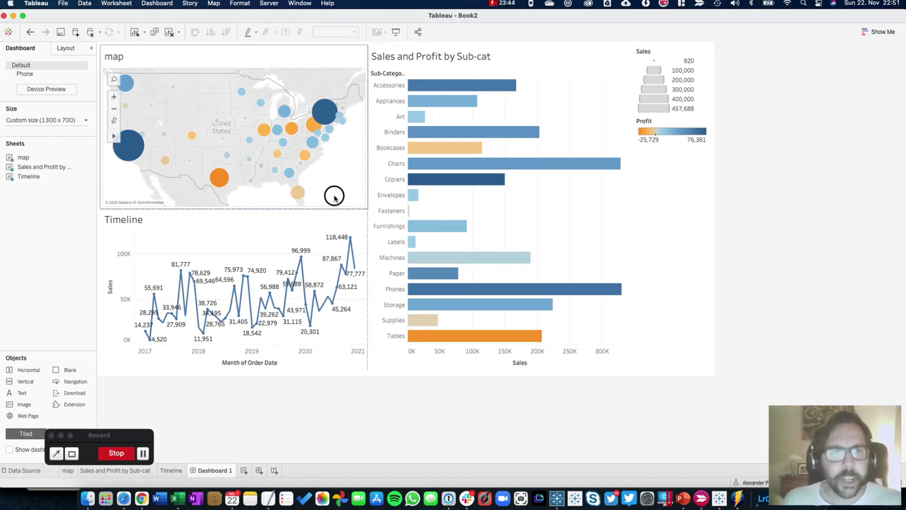
On the map worksheet, show a Person filter with all people included
right_click(226, 49)
mouse_move(297, 128)
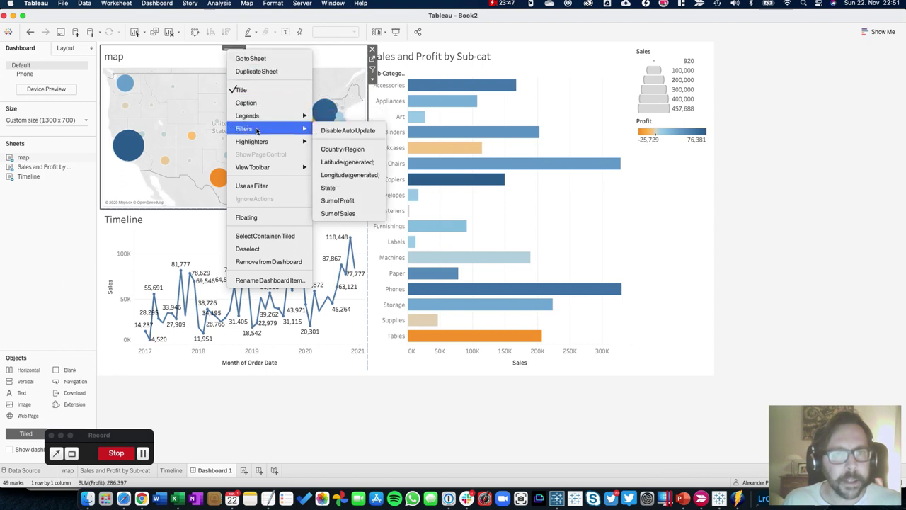
click(372, 63)
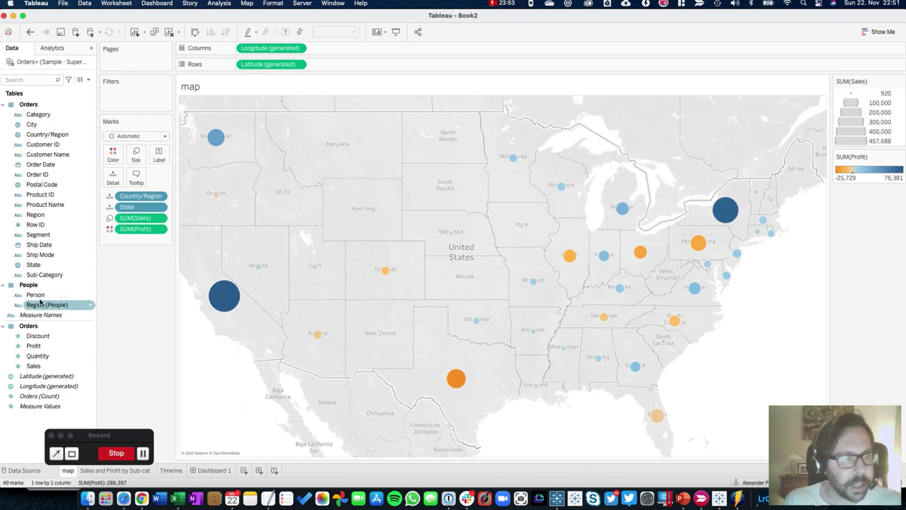
right_click(41, 295)
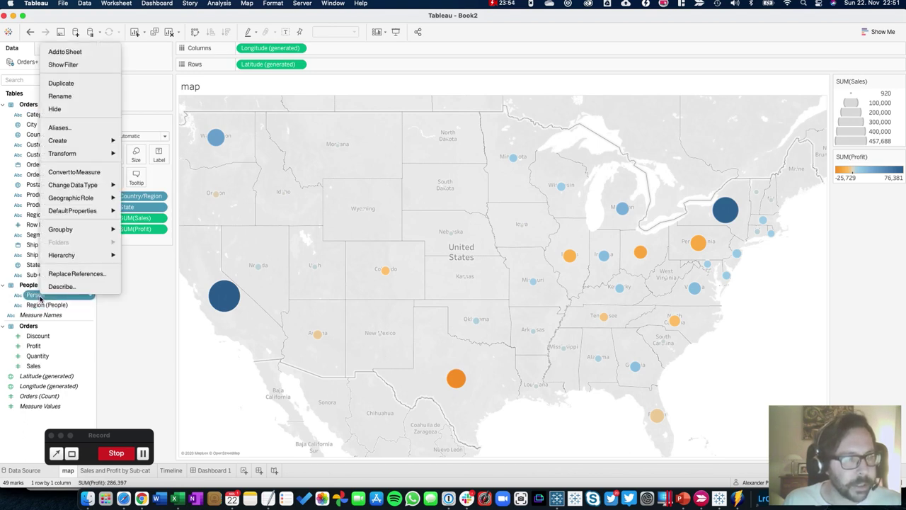
click(55, 65)
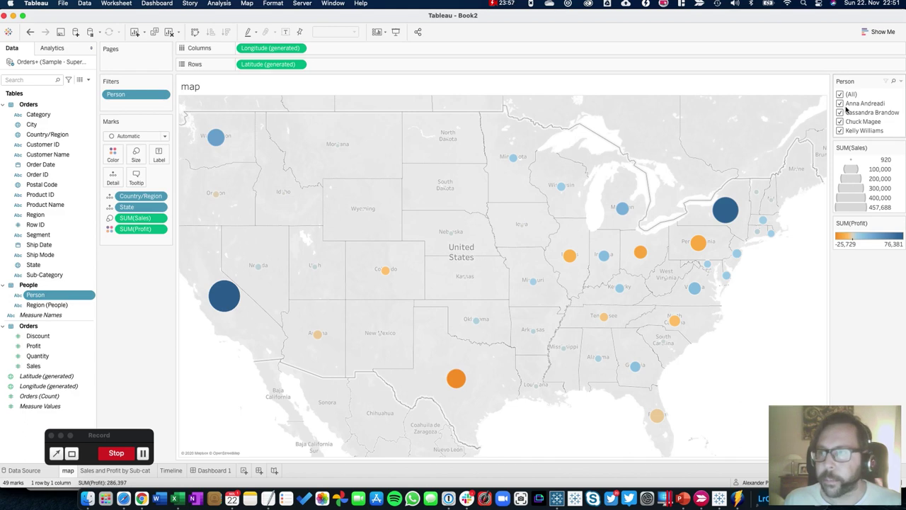
Back on Dashboard 1, view the map's available filter fields
click(213, 470)
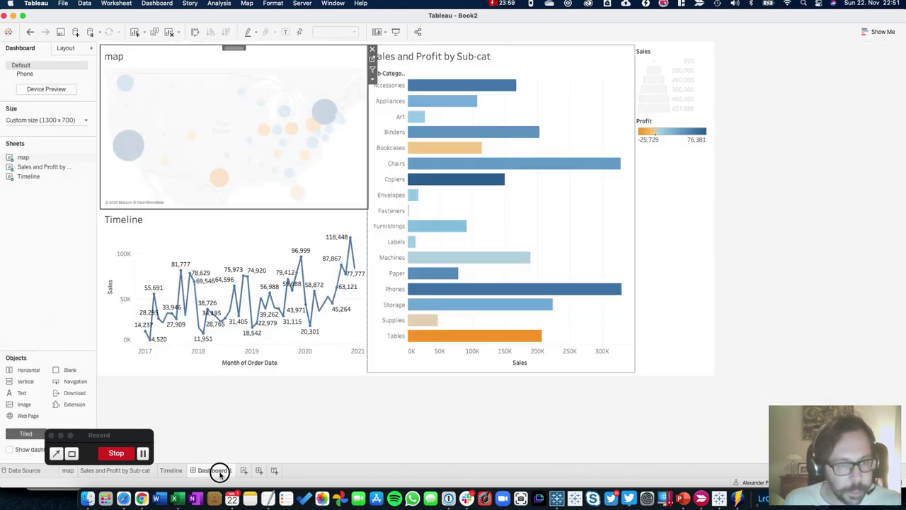
right_click(241, 49)
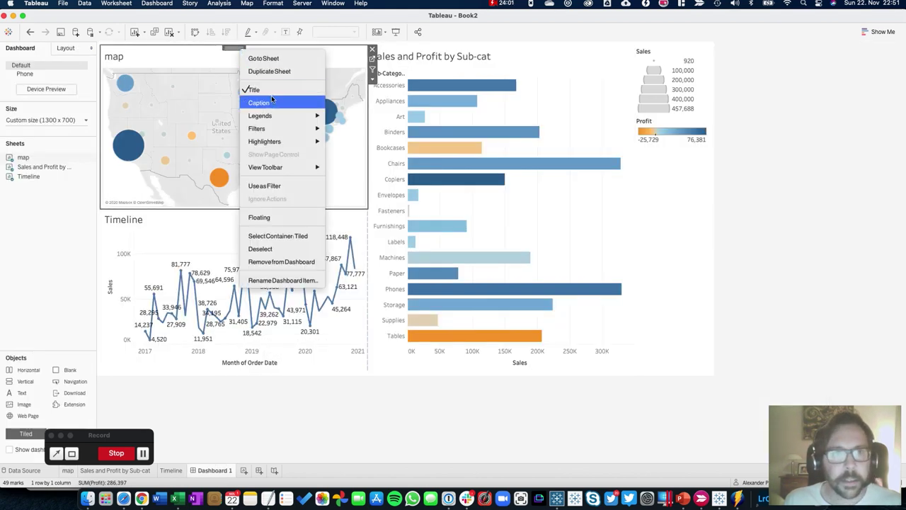
mouse_move(280, 134)
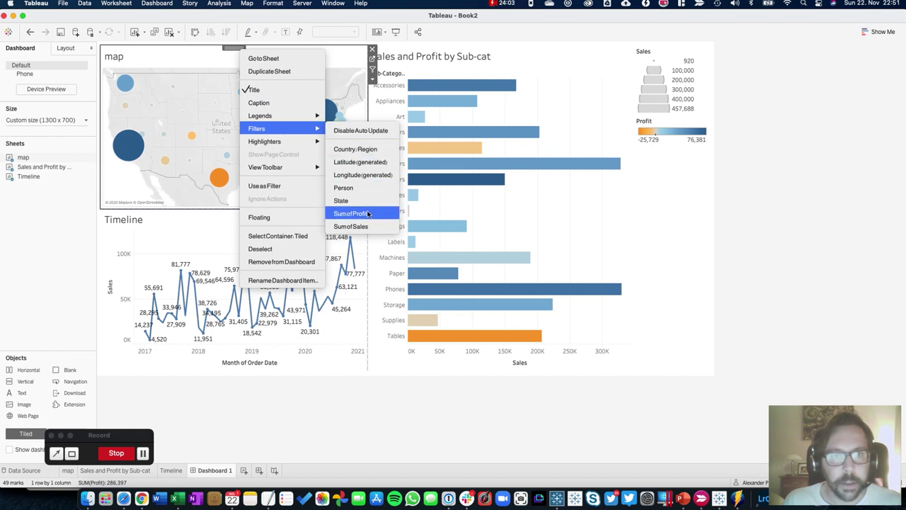
Add the Person filter to the dashboard, apply it to all charts, and make it a Multiple Values dropdown
click(346, 188)
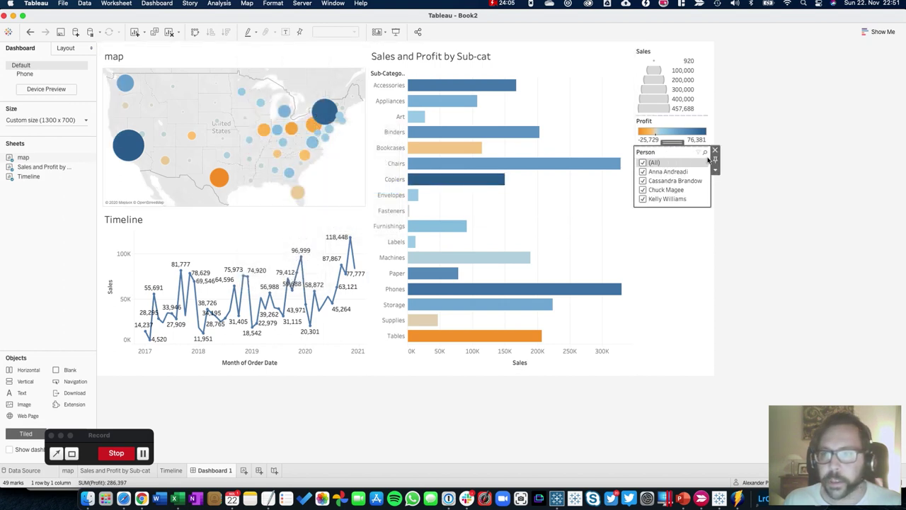
click(714, 168)
mouse_move(734, 188)
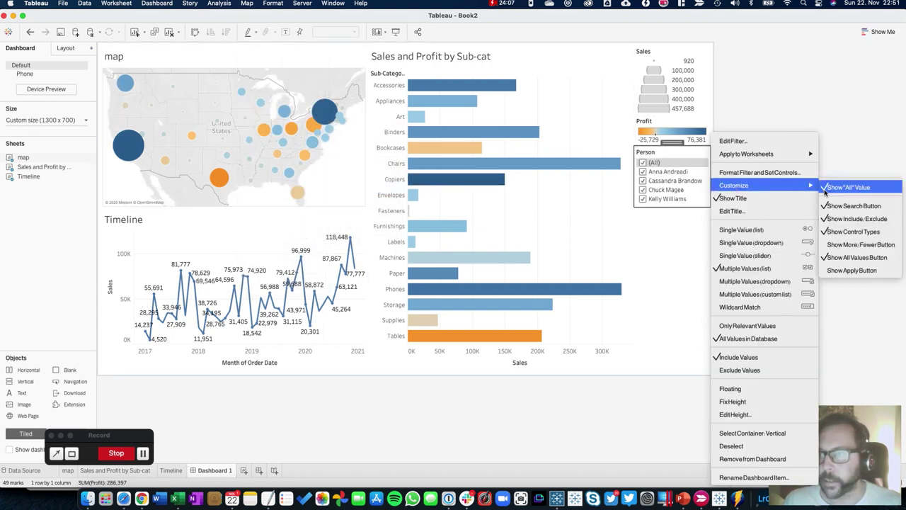
mouse_move(763, 156)
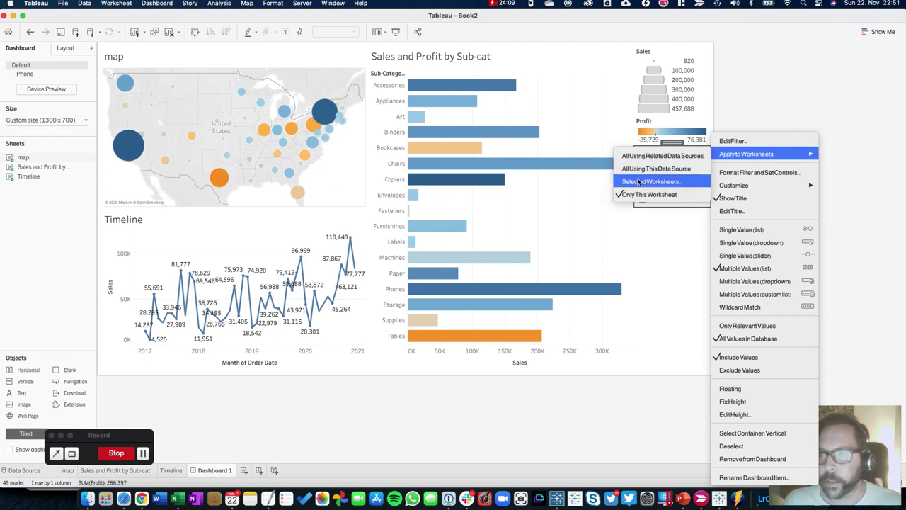
click(698, 158)
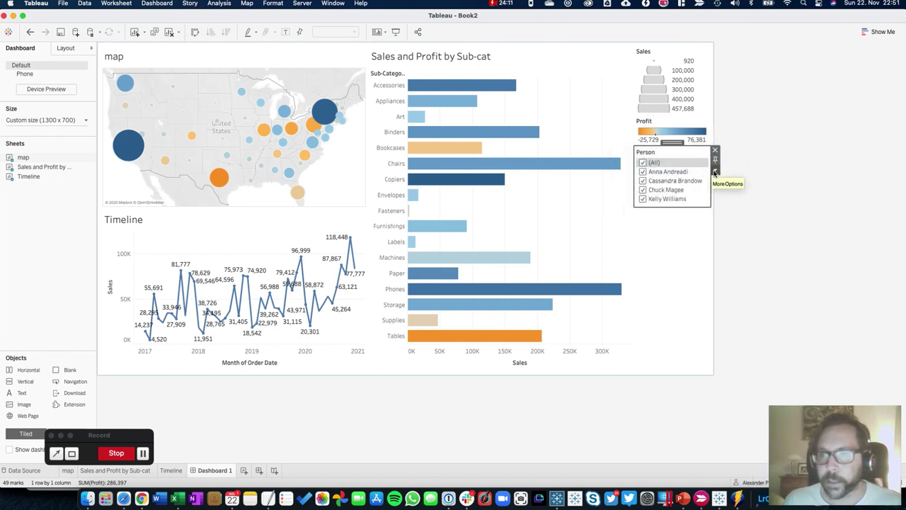
click(714, 172)
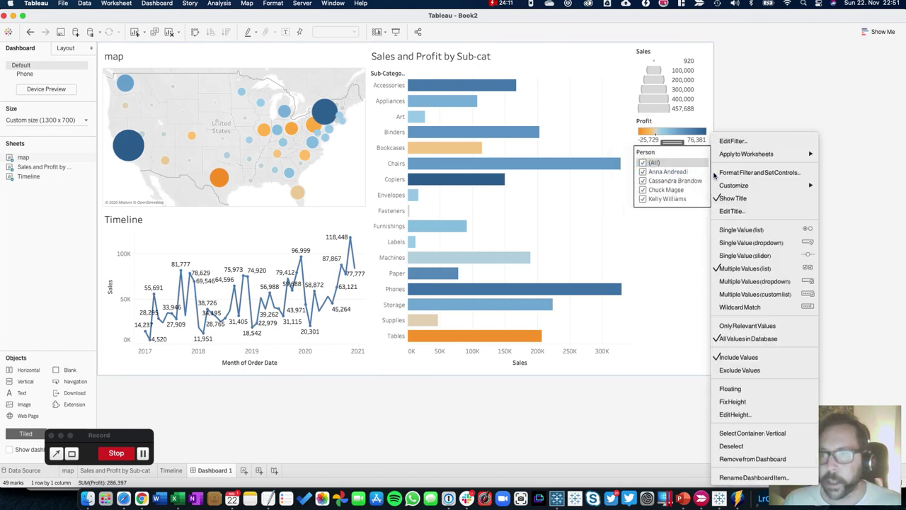
click(740, 281)
Set the Person filter to only the second listed person
click(652, 163)
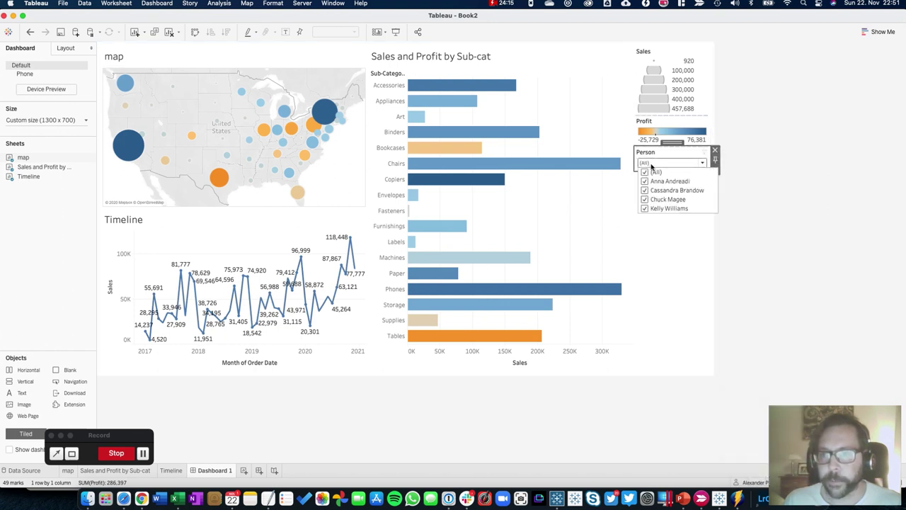
click(644, 172)
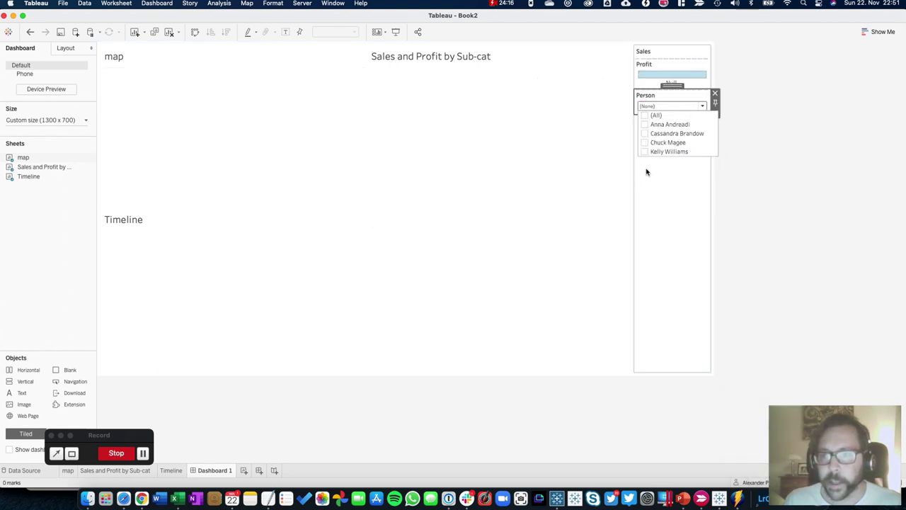
click(646, 125)
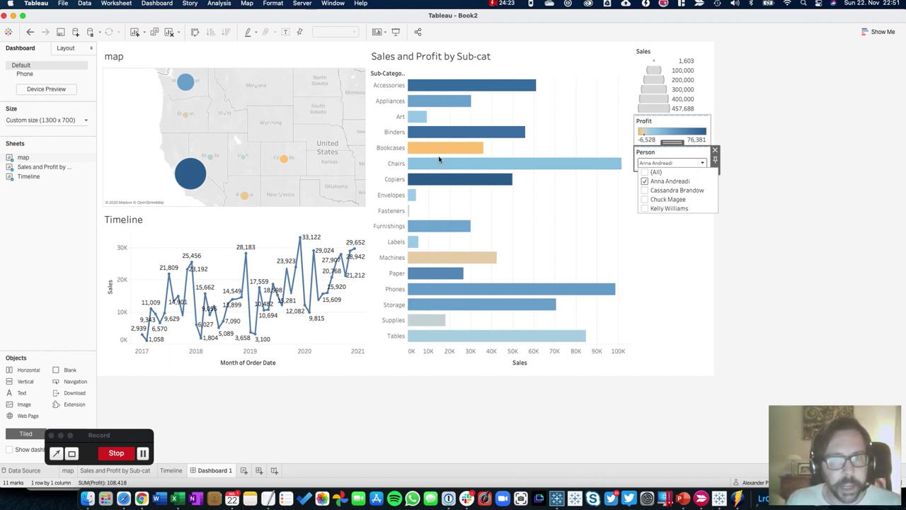
click(645, 181)
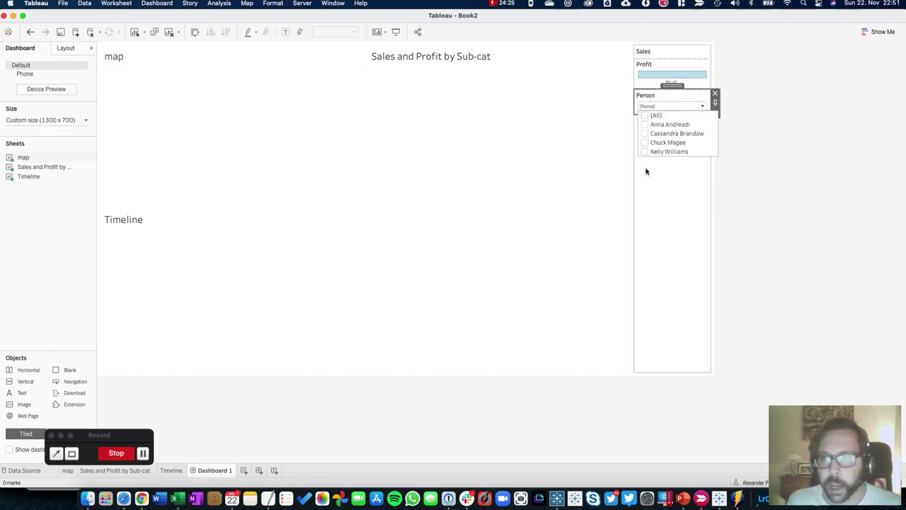
click(644, 133)
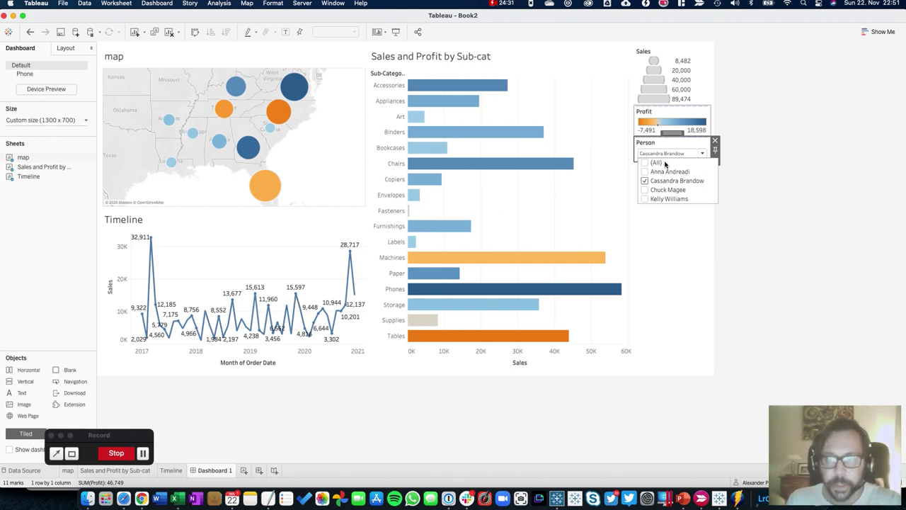
click(809, 215)
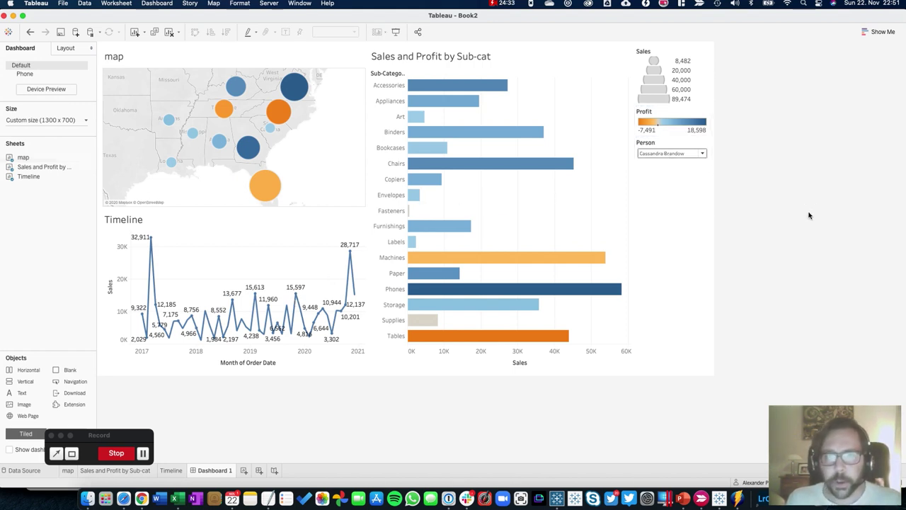
Delete the Sales size legend and the Profit colour legend from Dashboard 1
click(690, 60)
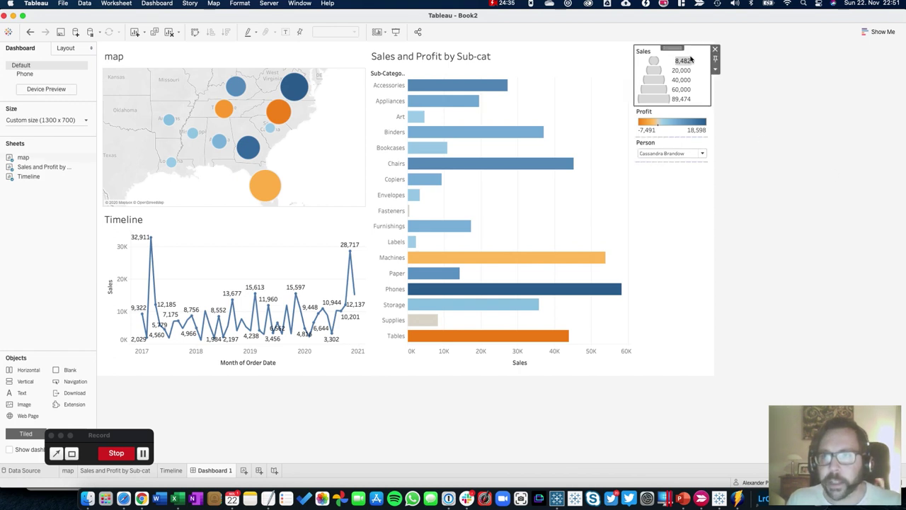
click(715, 49)
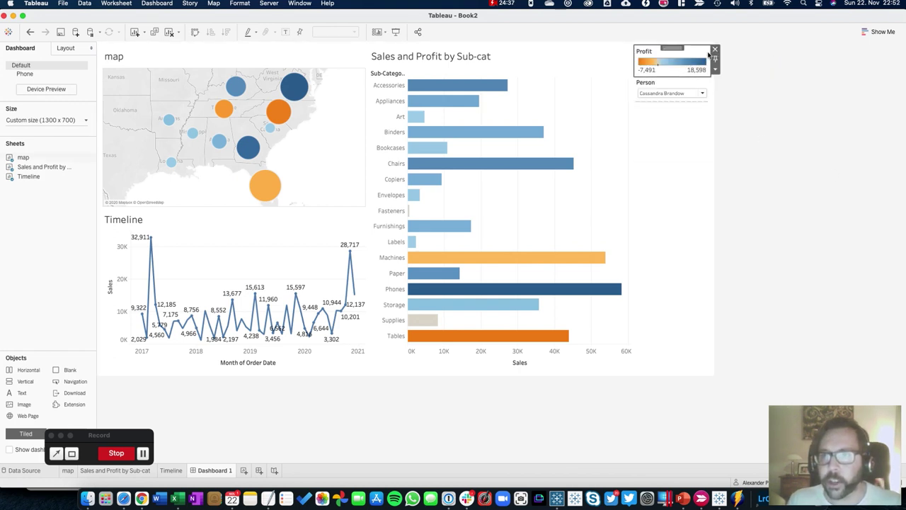
click(713, 50)
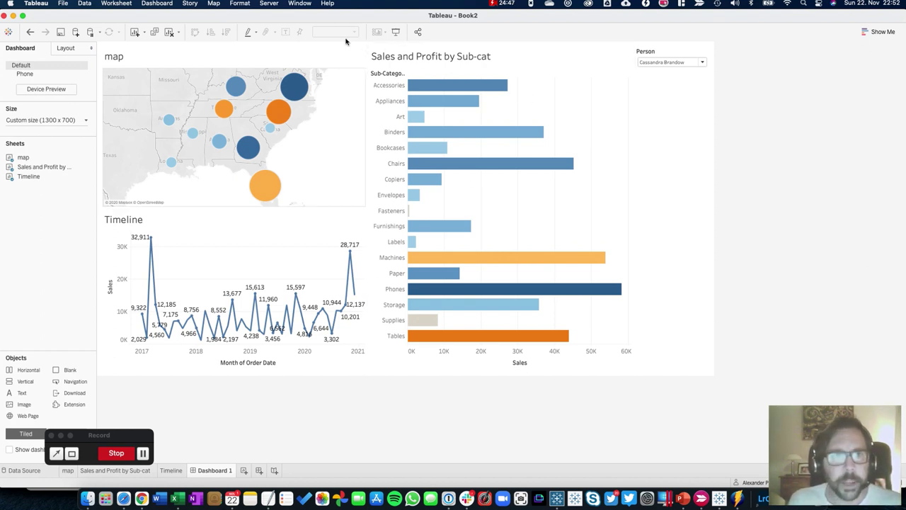
Choose Server > Publish Workbook to start publishing Book2 to Tableau Server
click(268, 3)
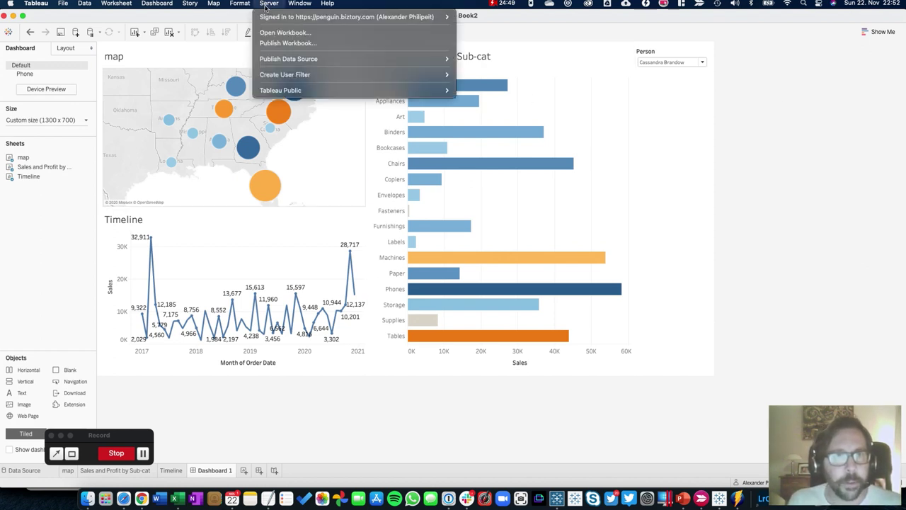
mouse_move(281, 21)
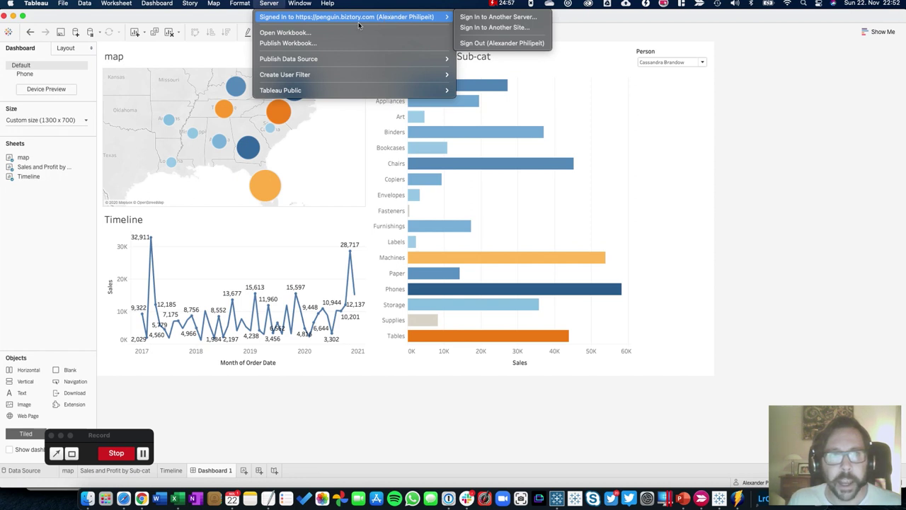
click(286, 44)
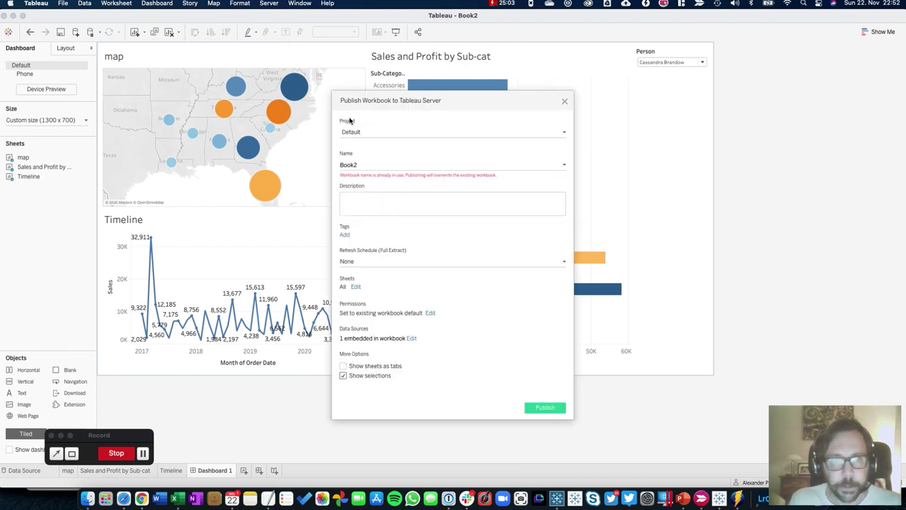
Set the publish project to Skill-Up and rename the workbook to 'Test dashboard 1'
click(359, 133)
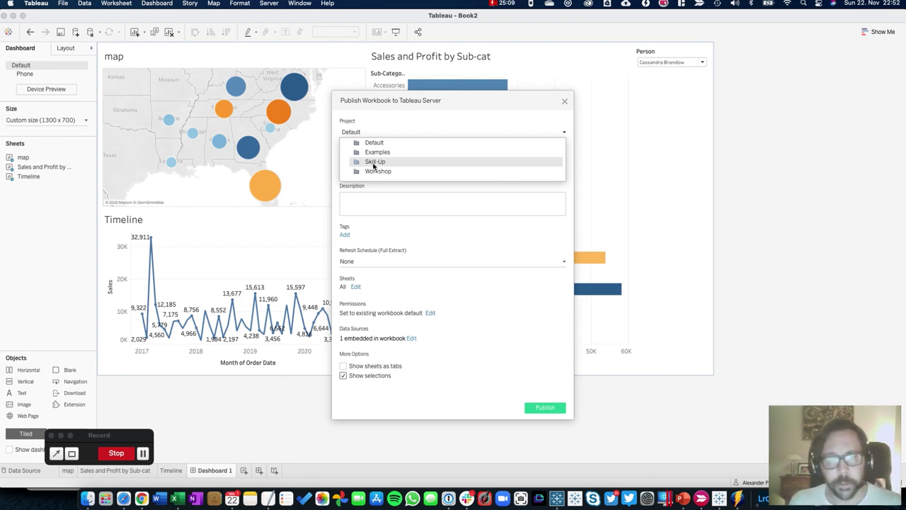
click(374, 162)
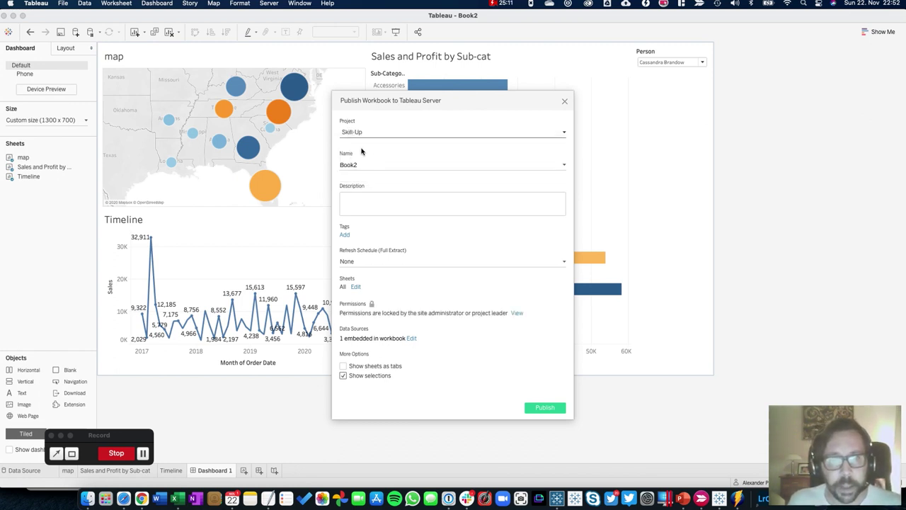
click(370, 163)
double_click(370, 165)
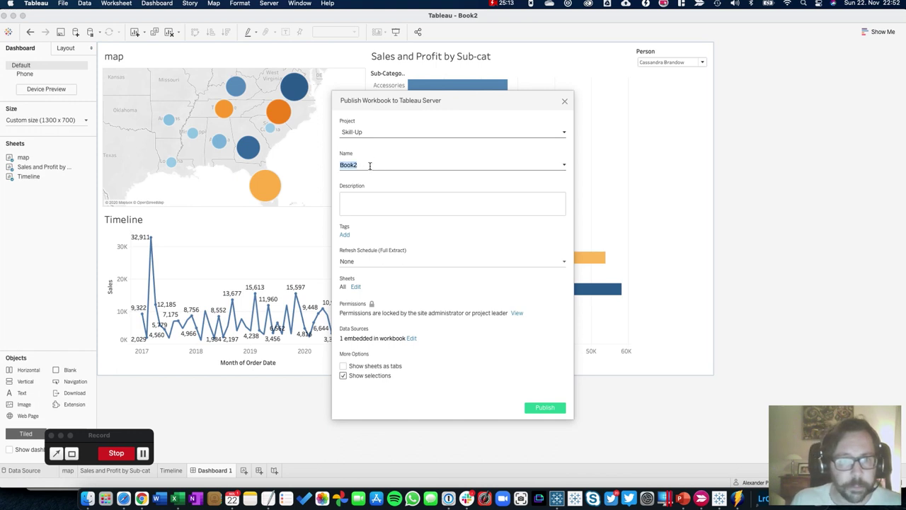
text(Test dashboard 1)
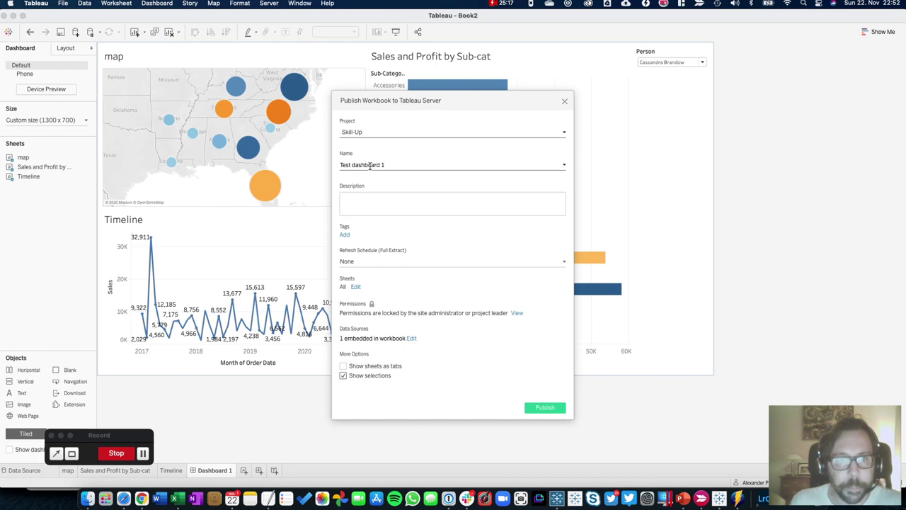
click(385, 233)
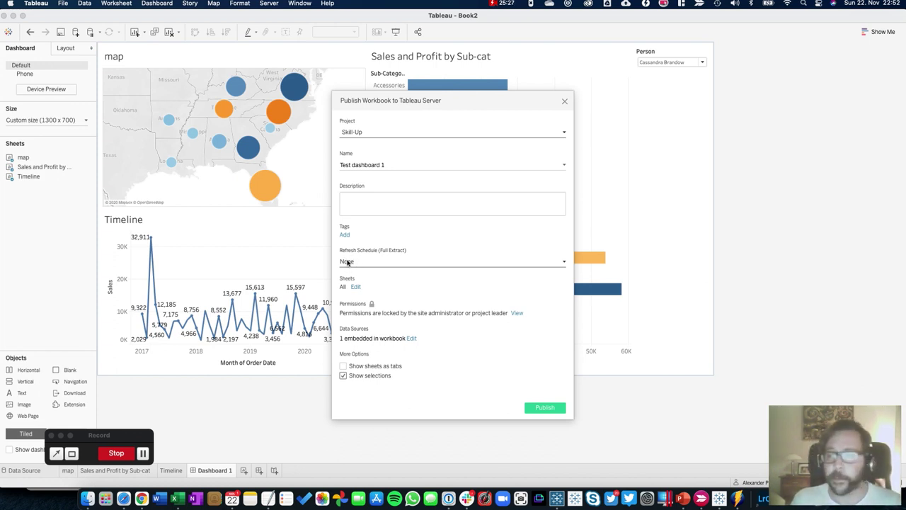
Keep the refresh schedule at None and publish the workbook
click(347, 262)
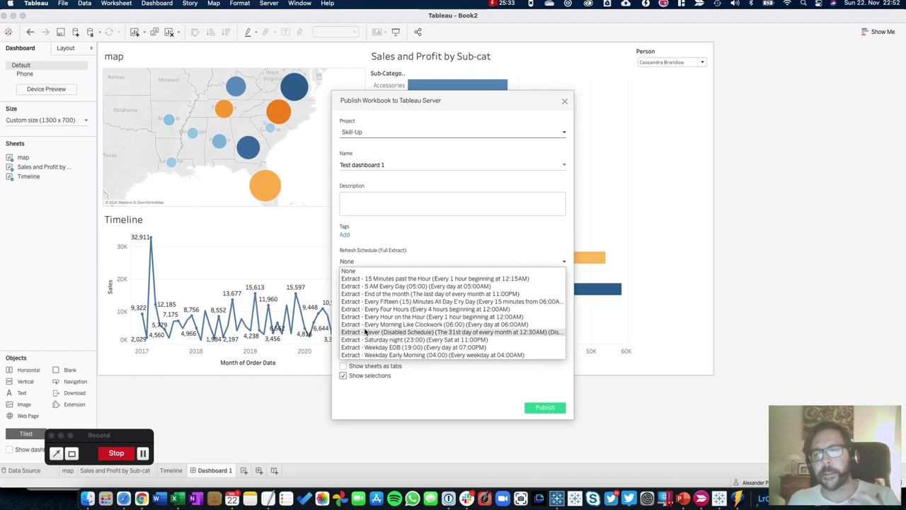
click(383, 260)
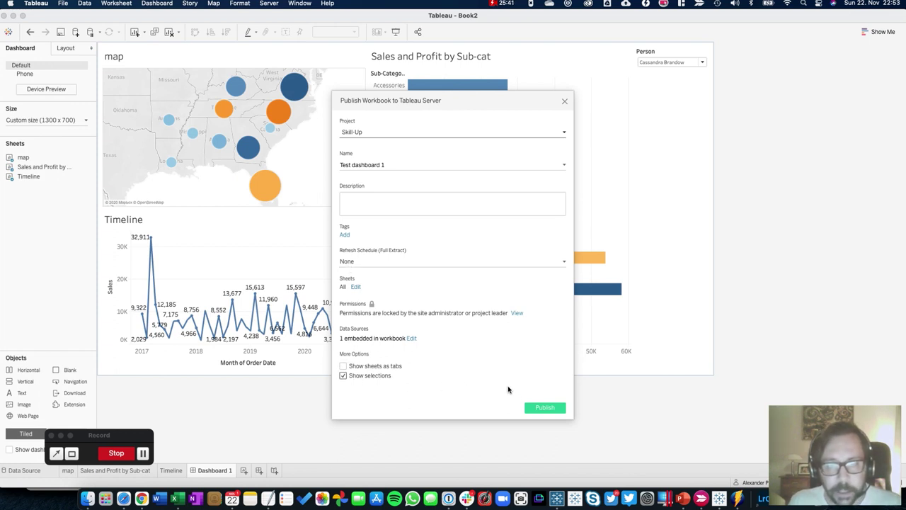
click(543, 408)
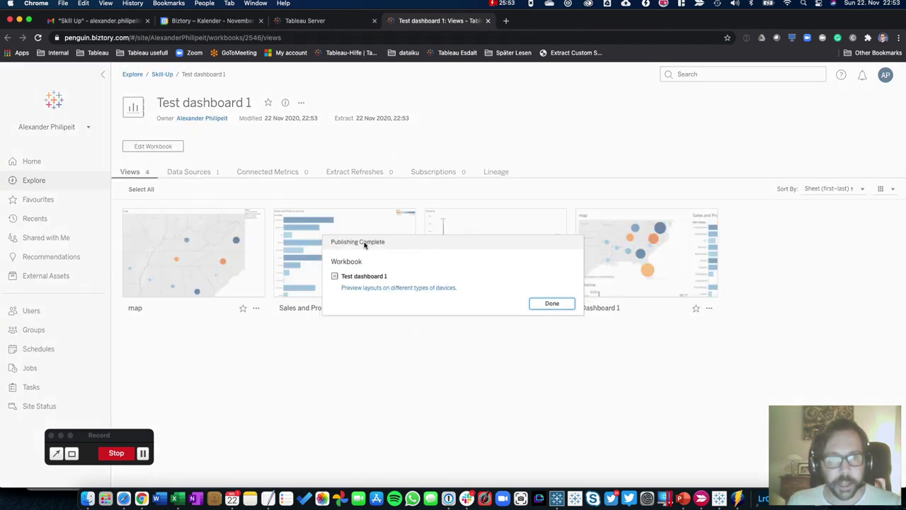
Dismiss the Publishing Complete notice and open the published Dashboard 1 view
click(551, 304)
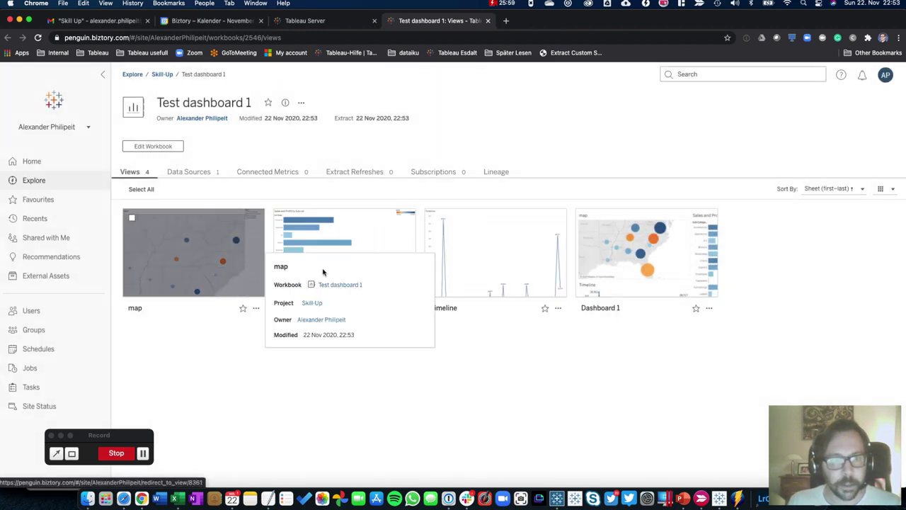
click(665, 259)
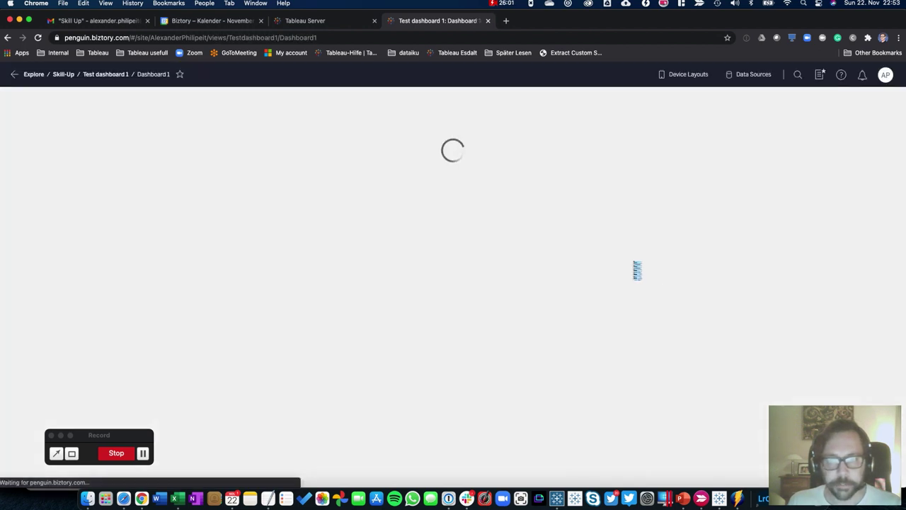
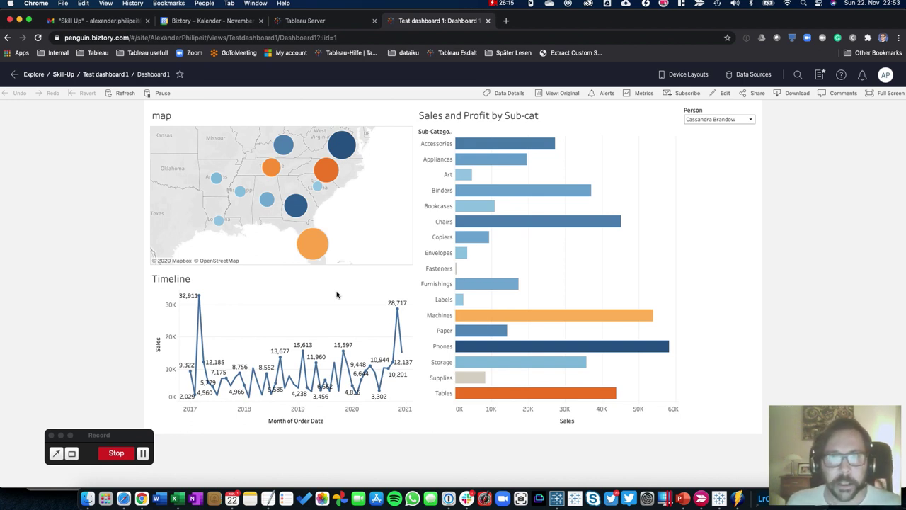
Exit full screen and tile the dashboard browser right and the second browser left
double_click(517, 23)
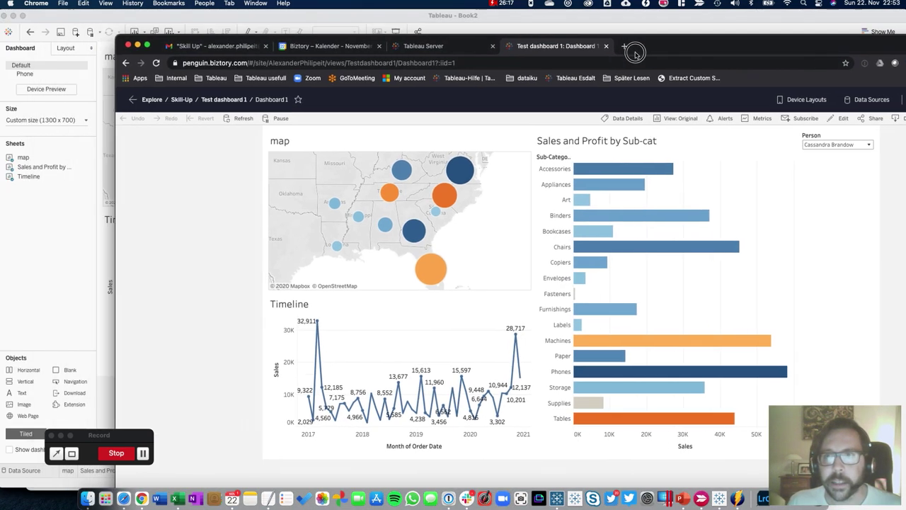
drag(793, 100, 904, 28)
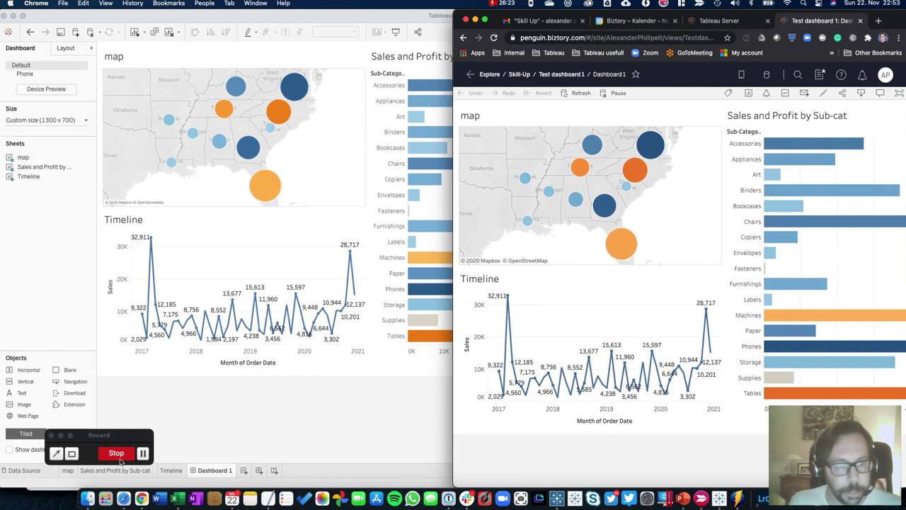
click(123, 498)
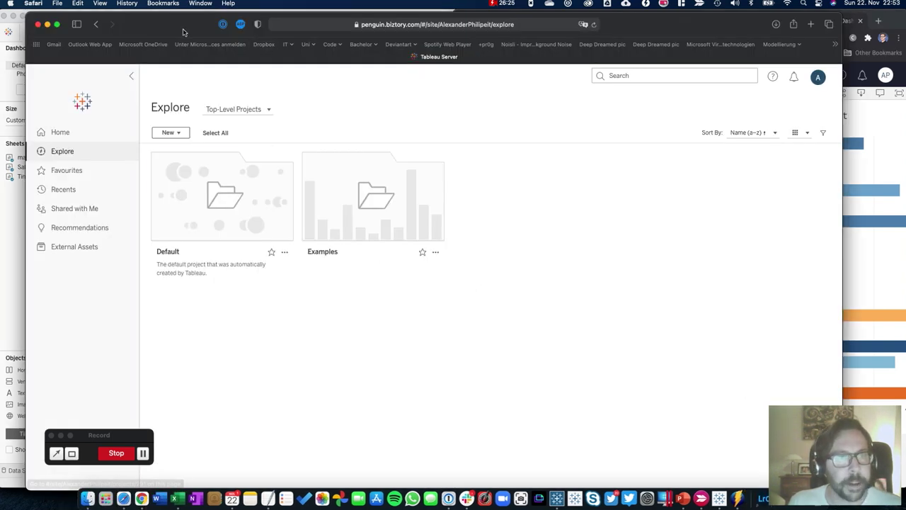
drag(177, 24, 2, 126)
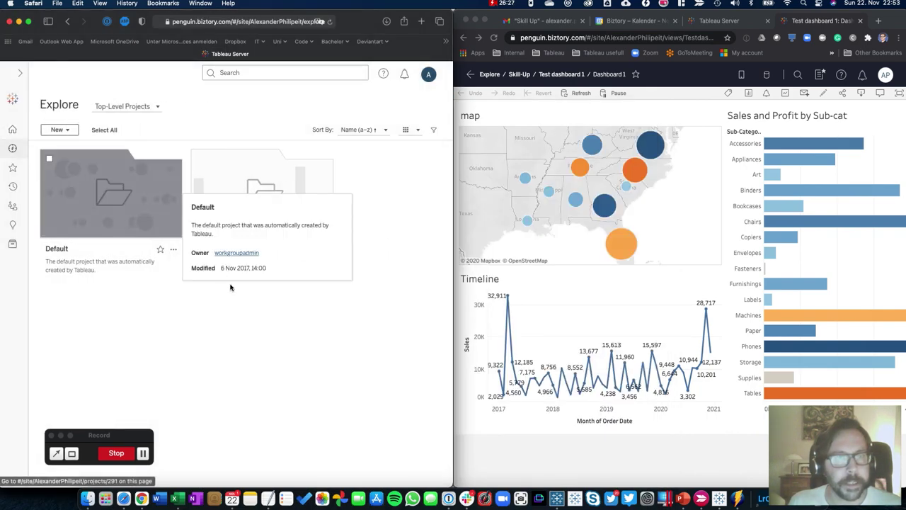
Reload the second browser, and return the dashboard browser to the Explore projects page
click(330, 21)
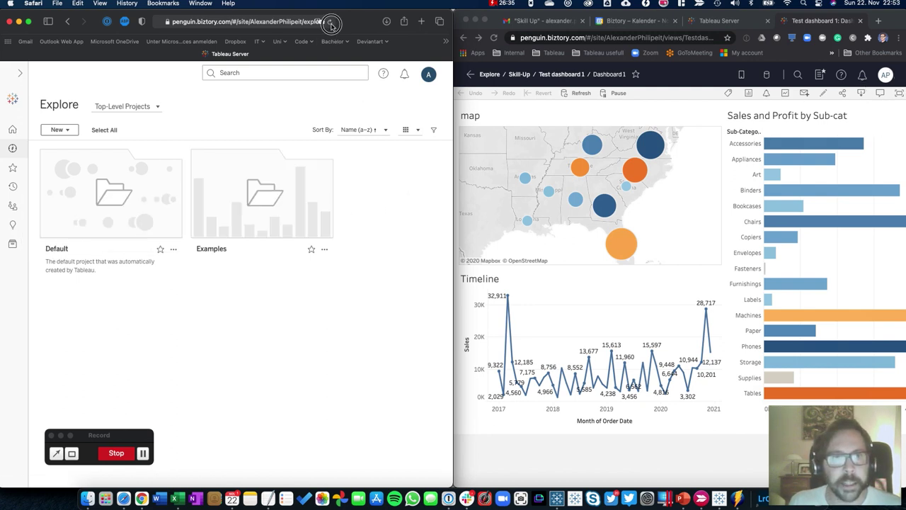
click(329, 21)
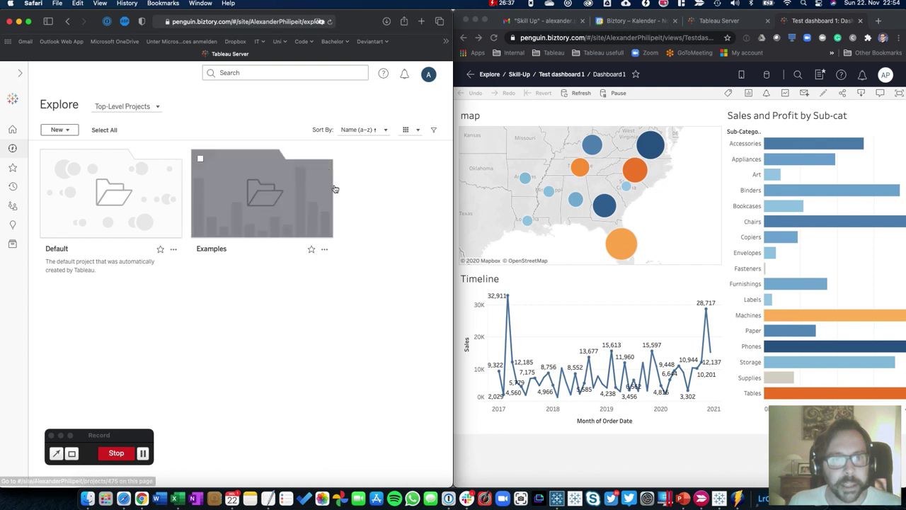
click(487, 76)
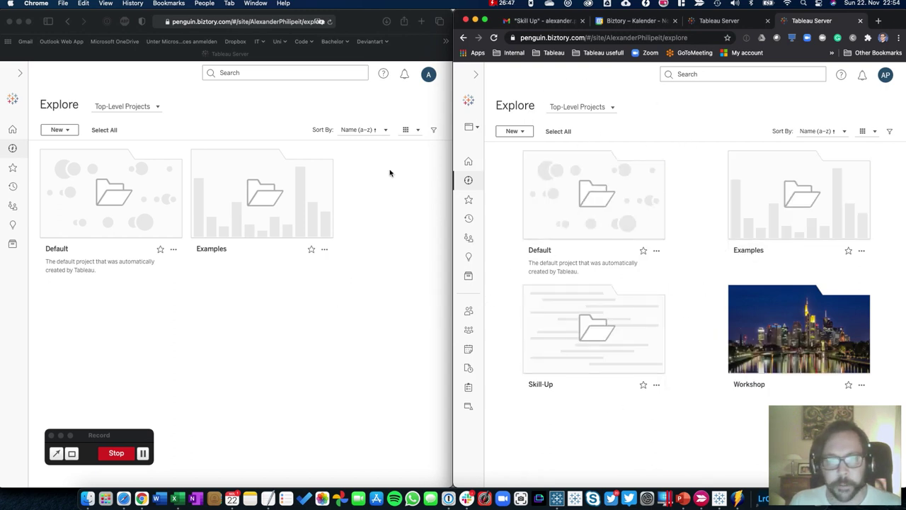
Open the Permissions dialog for the Skill-Up project
click(357, 180)
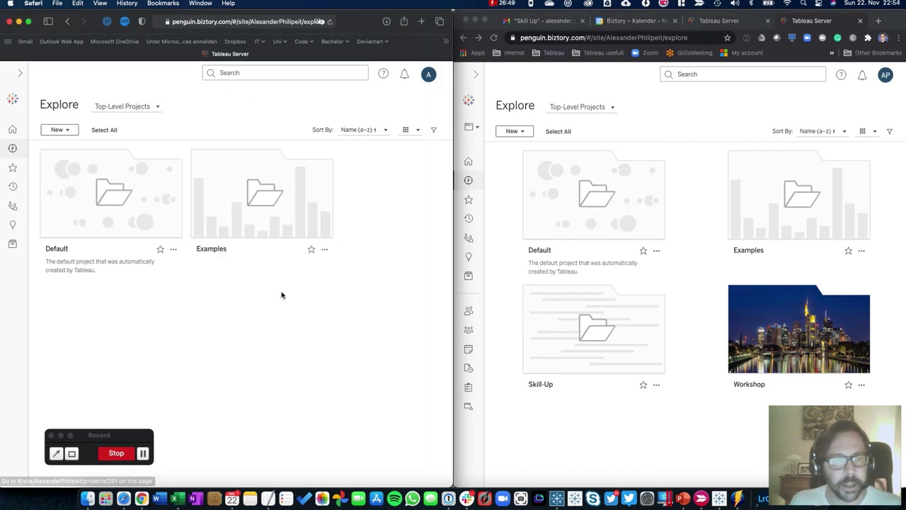
click(618, 399)
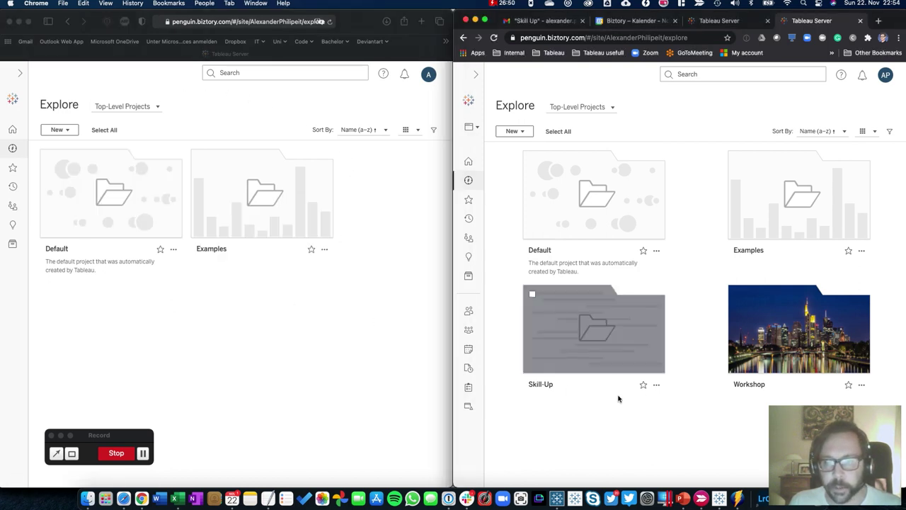
click(657, 384)
click(677, 436)
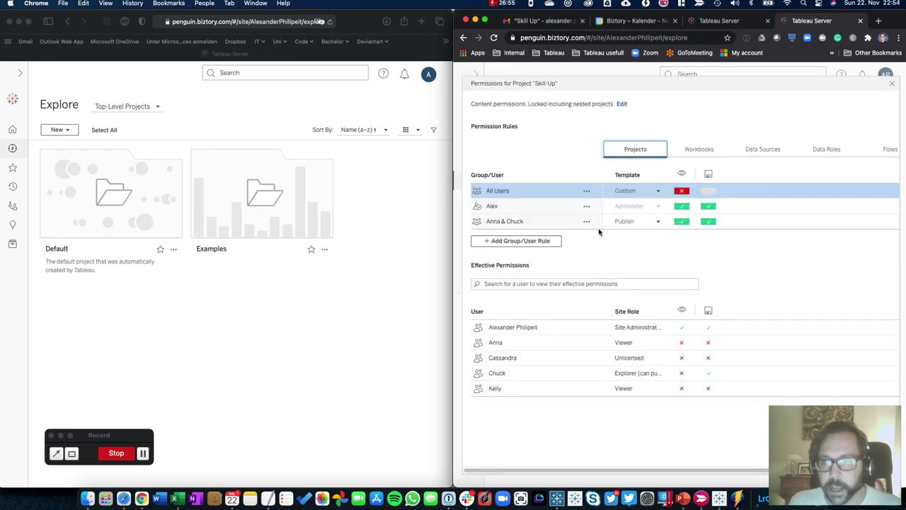
click(607, 256)
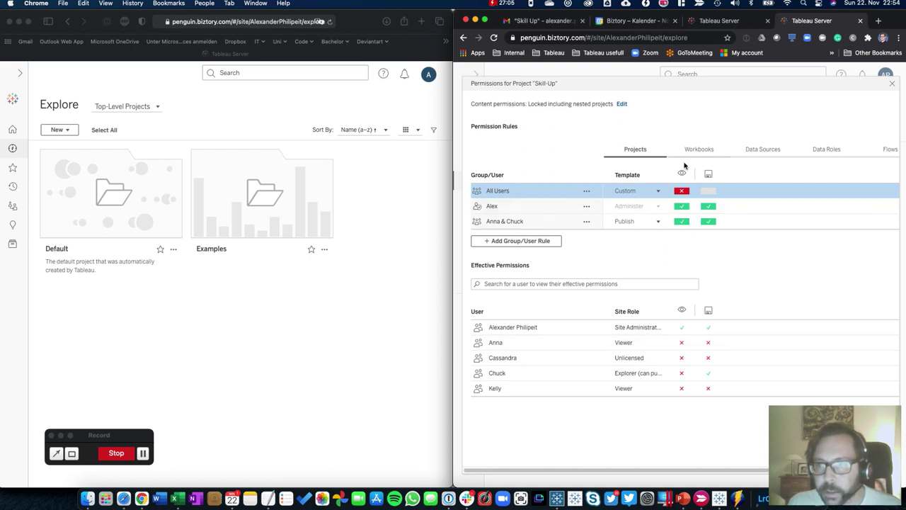
Reset the All Users View permission to Unspecified and save the rule
click(680, 192)
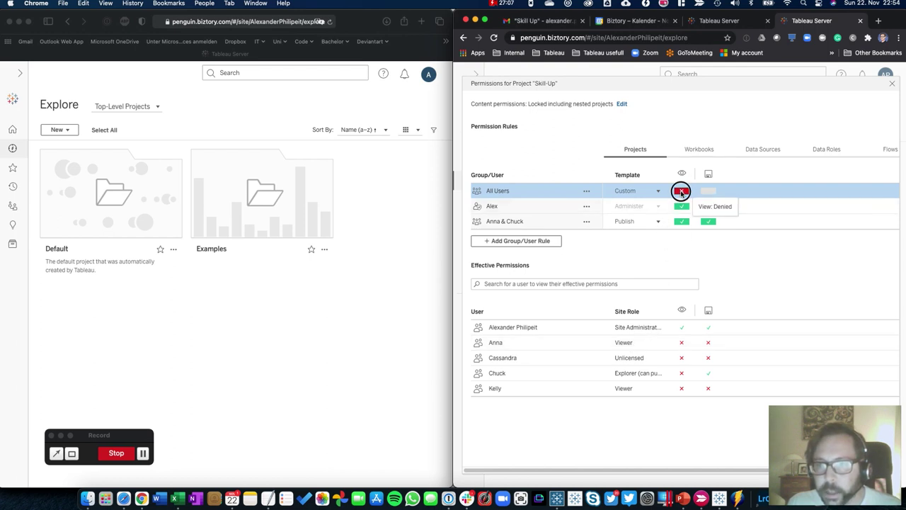
click(681, 192)
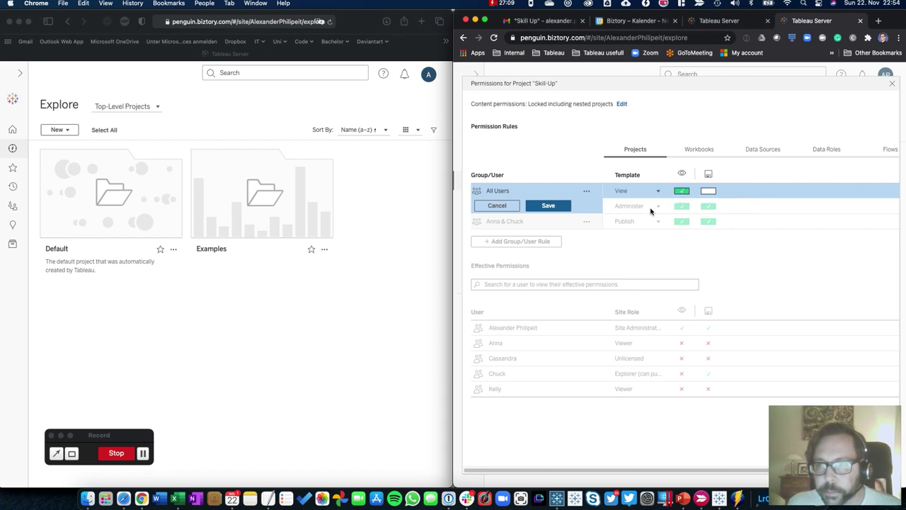
click(681, 192)
click(680, 192)
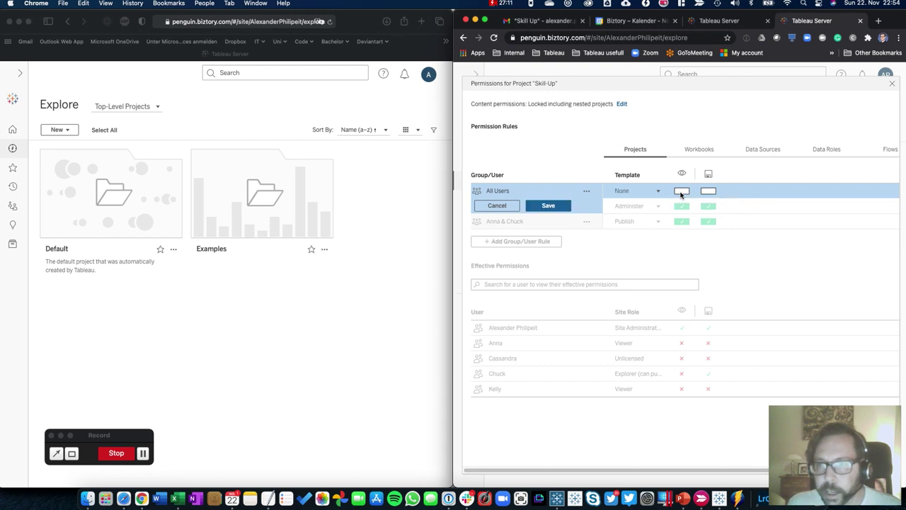
click(548, 206)
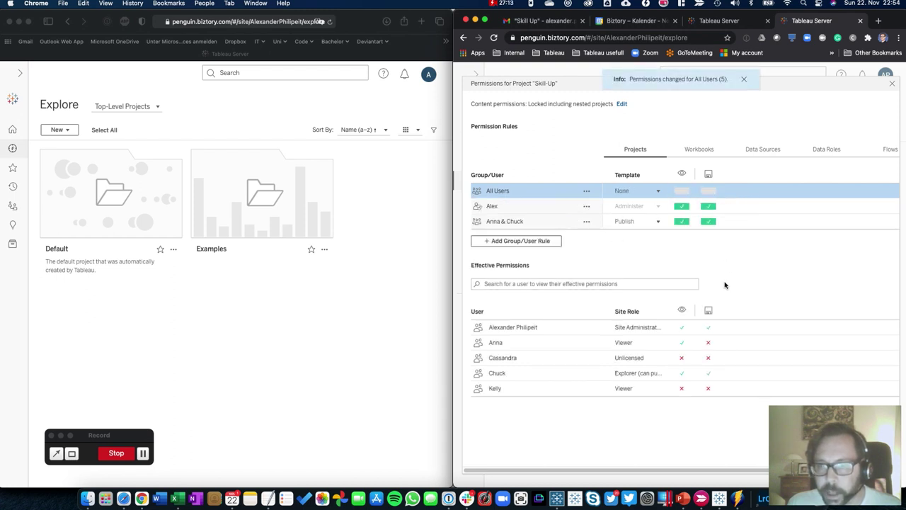
mouse_move(684, 344)
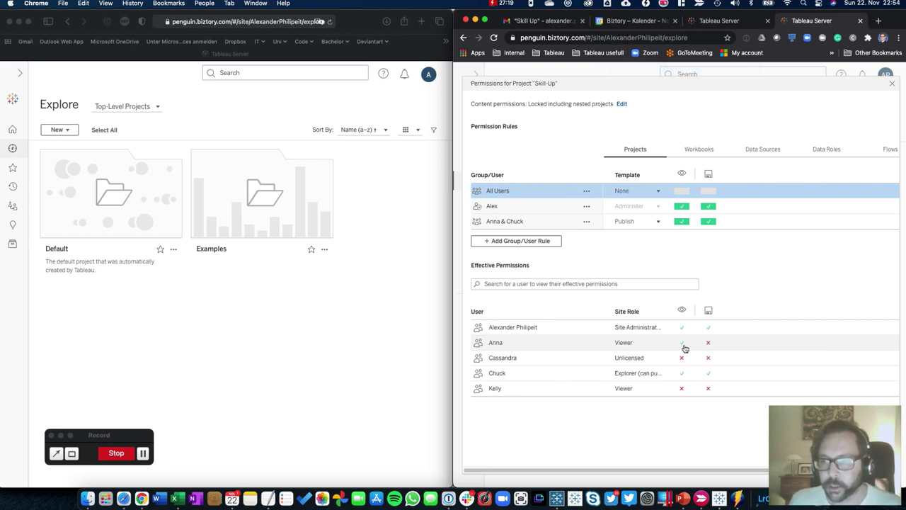
click(379, 337)
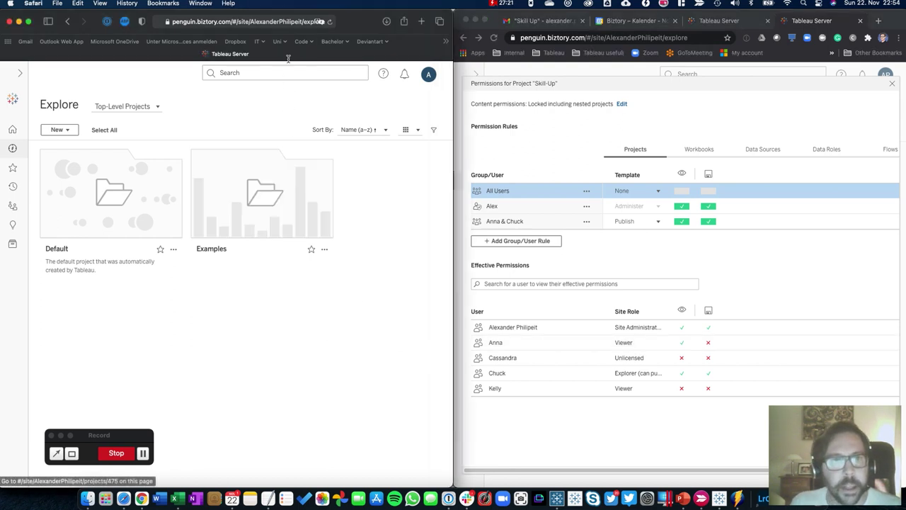
As the second account, open Skill-Up > Test dashboard 1 > Dashboard 1 widened, then sign out
click(329, 21)
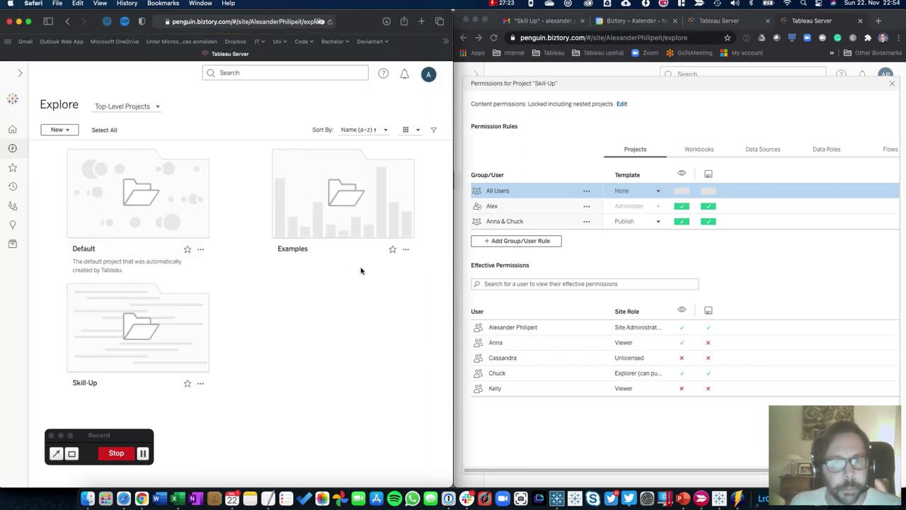
mouse_move(172, 338)
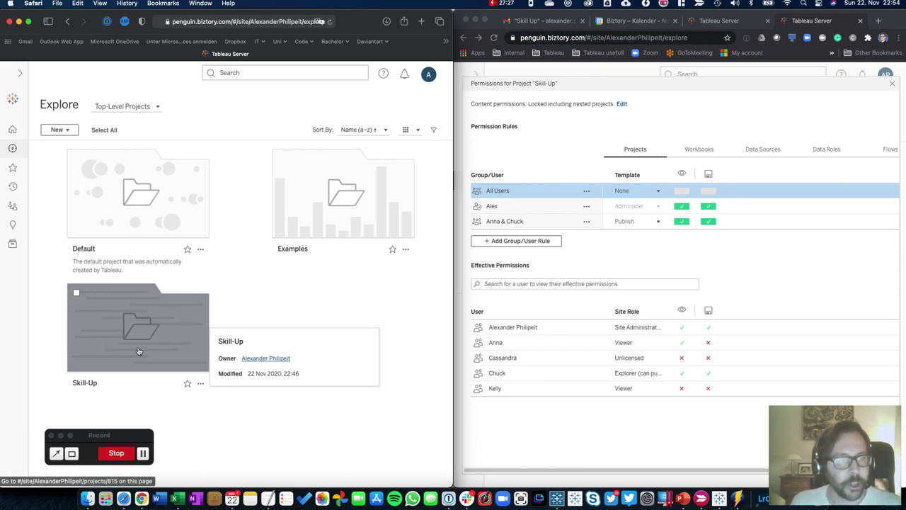
click(106, 353)
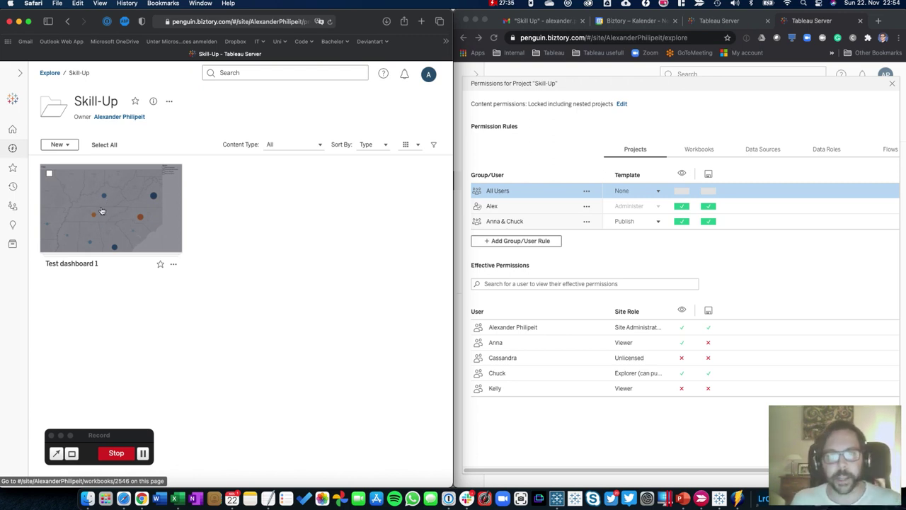
click(101, 210)
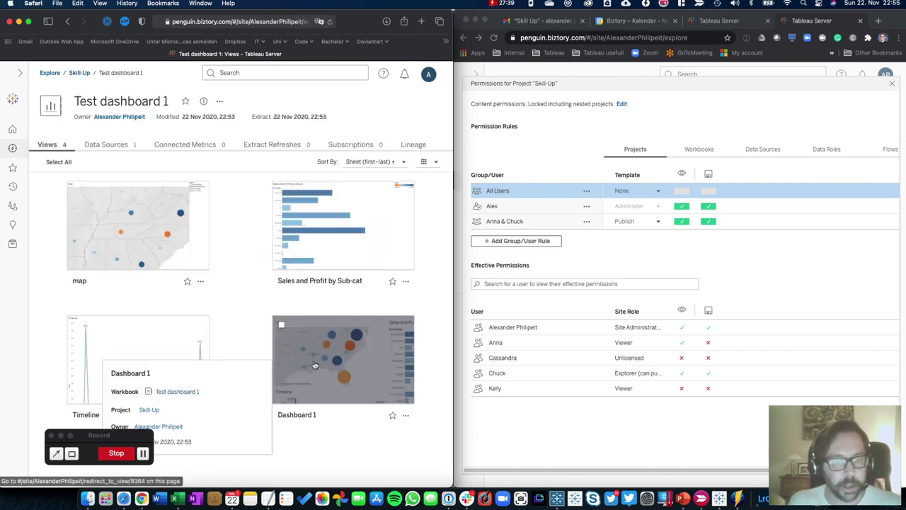
click(313, 366)
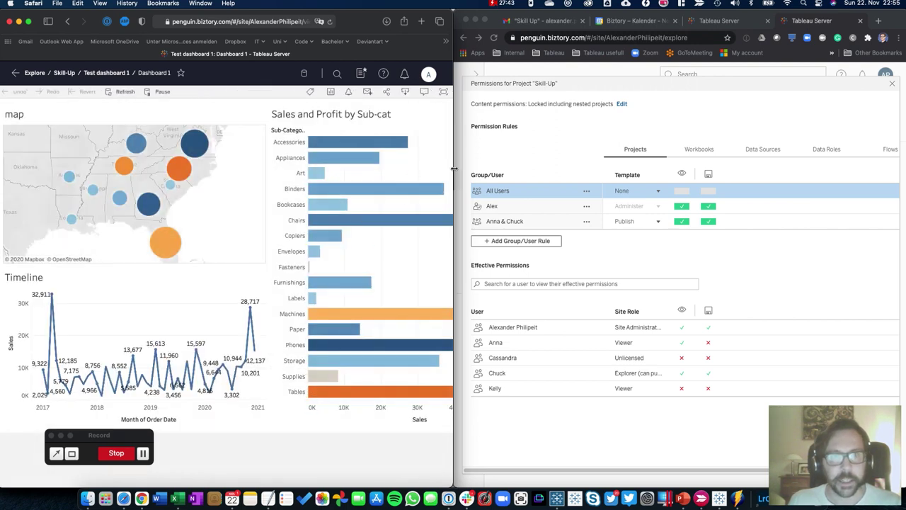
drag(454, 172, 820, 160)
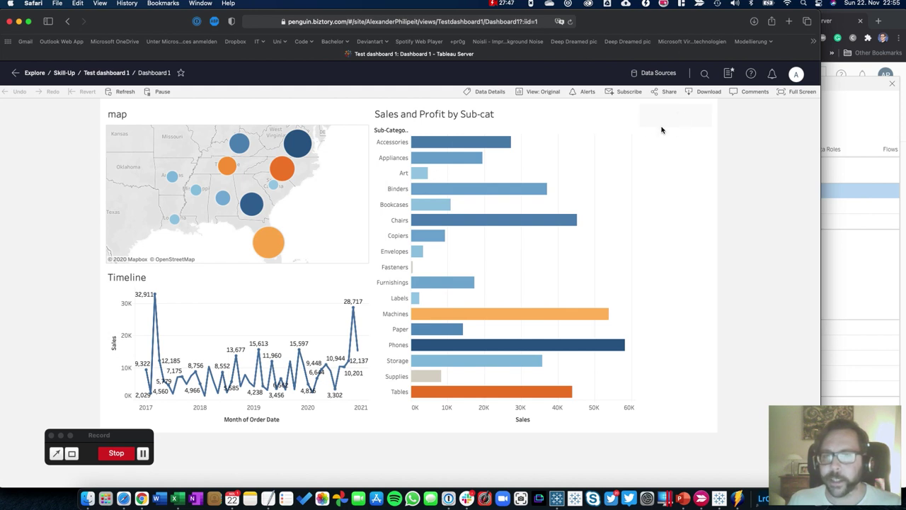
click(795, 75)
click(765, 119)
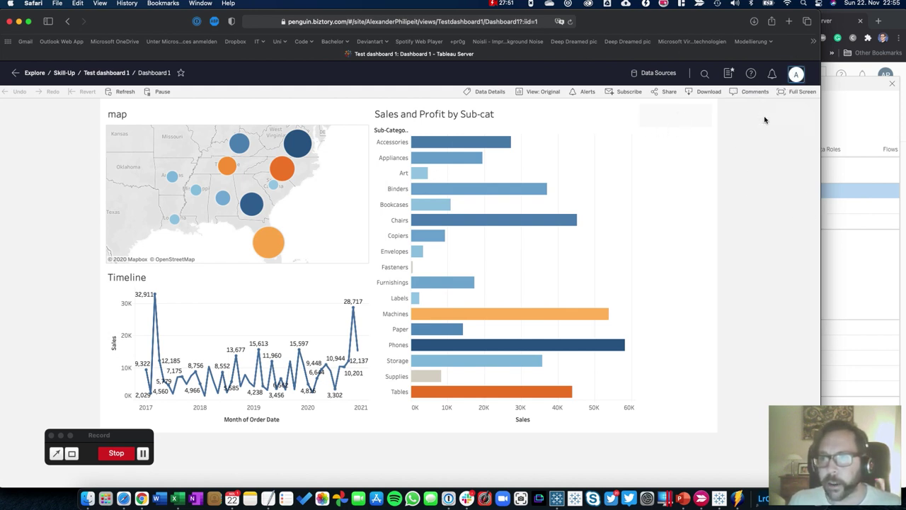
Sign in with the user name copied from spreadsheet cell A3 and its password
key(super+Tab)
key(super+Tab)
key(super+Tab)
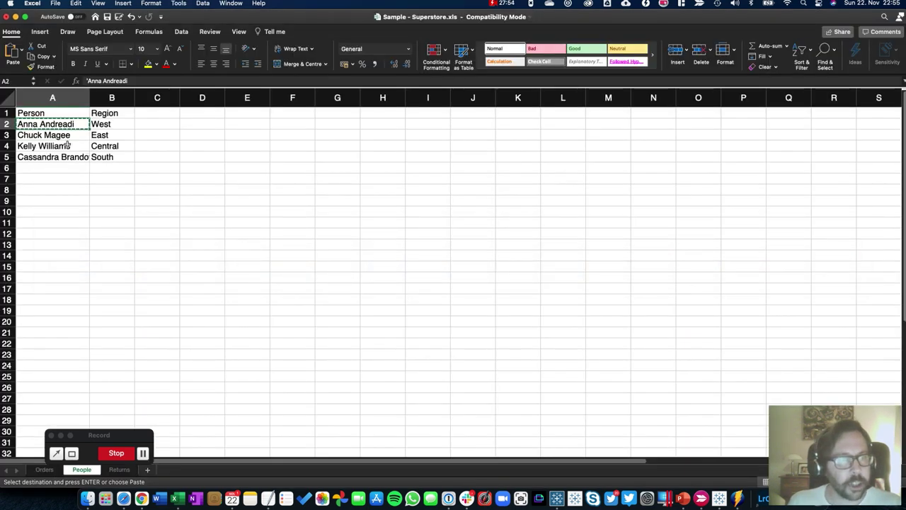
click(41, 136)
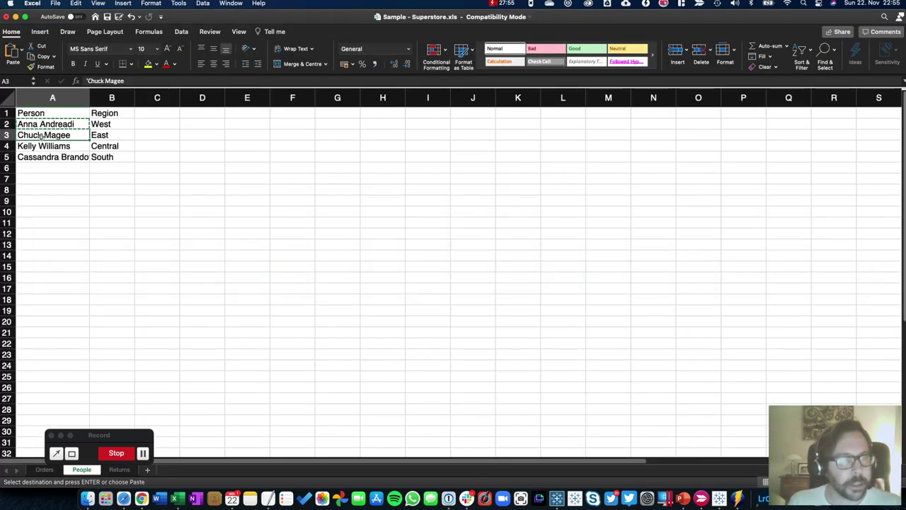
key(super+c)
key(super+Tab)
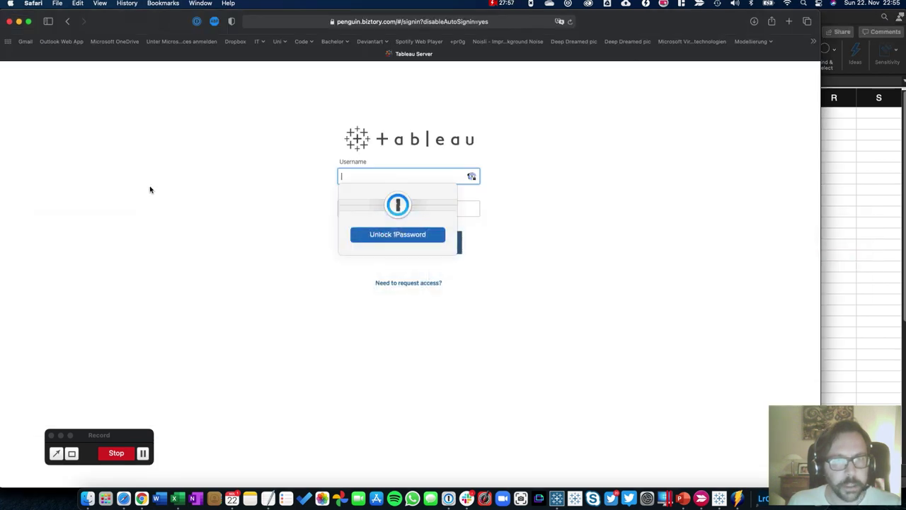
key(super+v)
key(Tab)
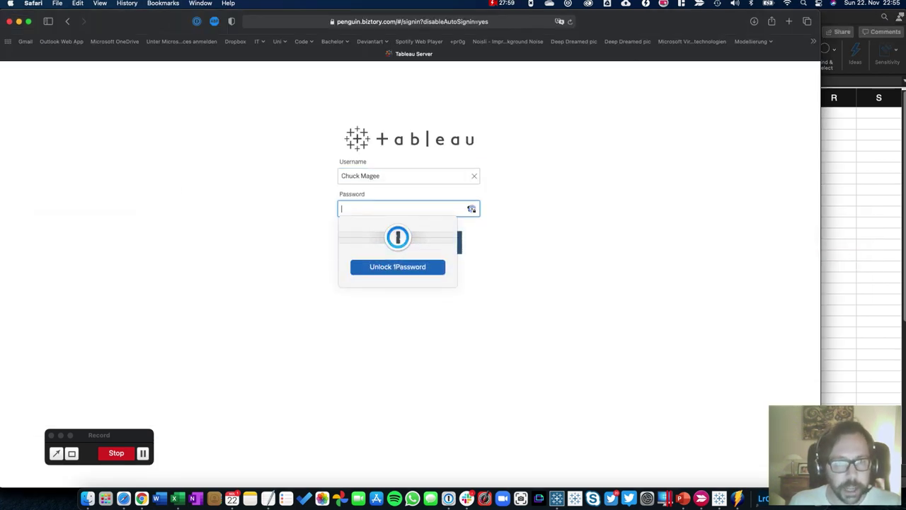
text(***)
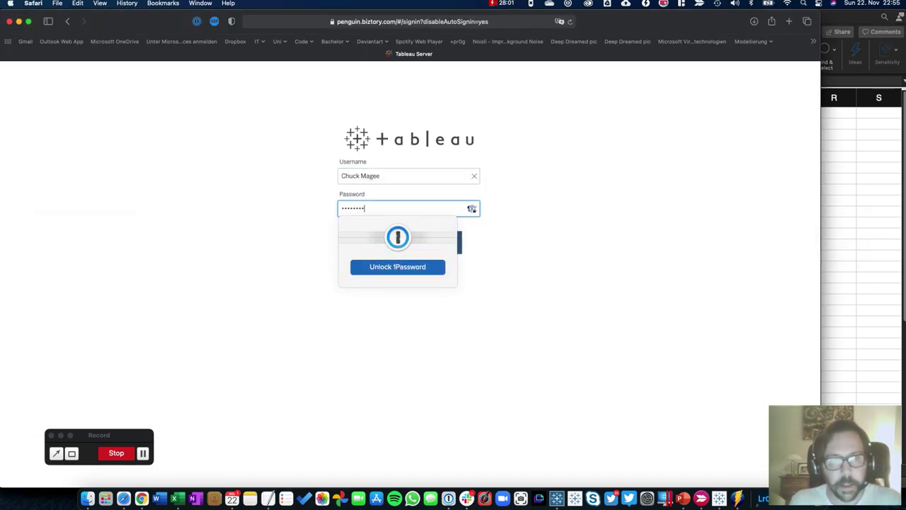
text(*****)
key(Return)
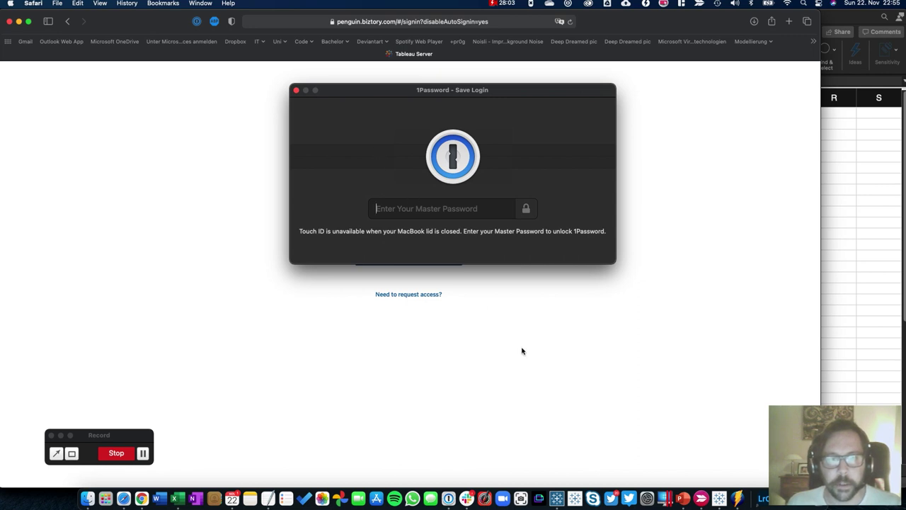
Dismiss the 1Password and Safari save-login prompts and finish signing in
click(296, 92)
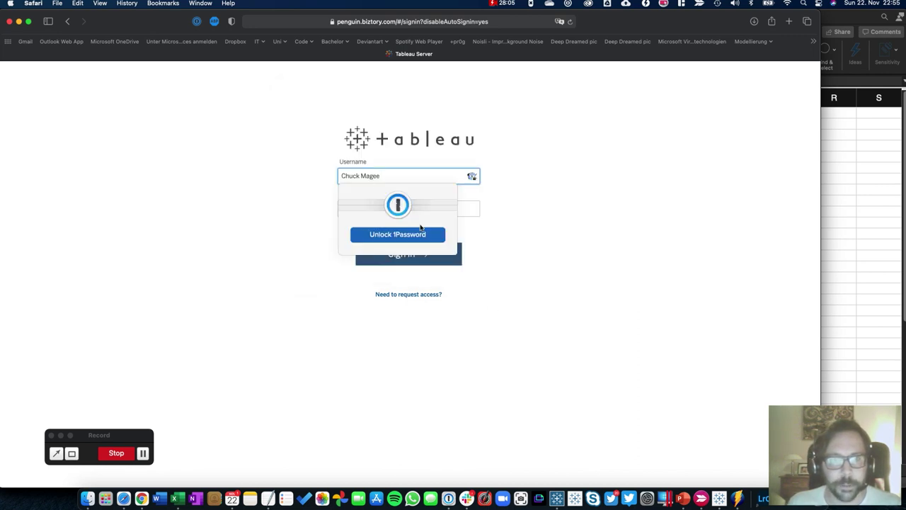
key(Tab)
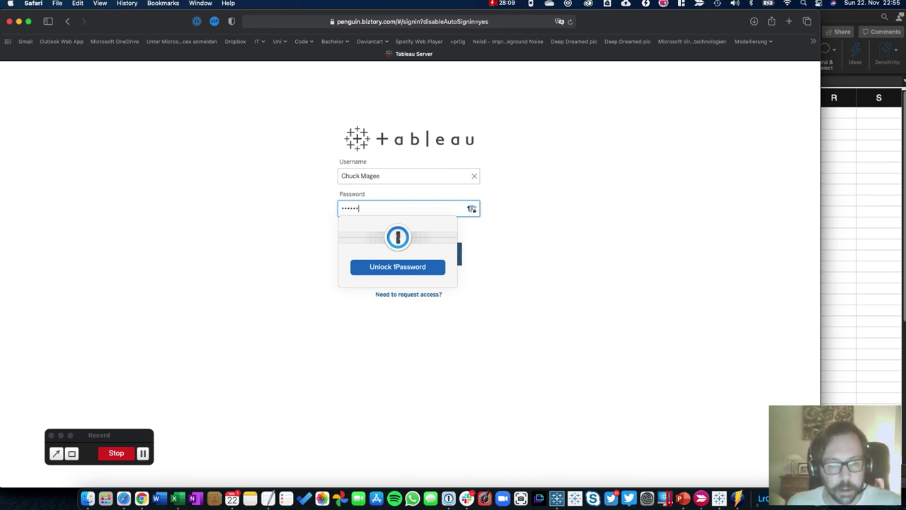
click(465, 253)
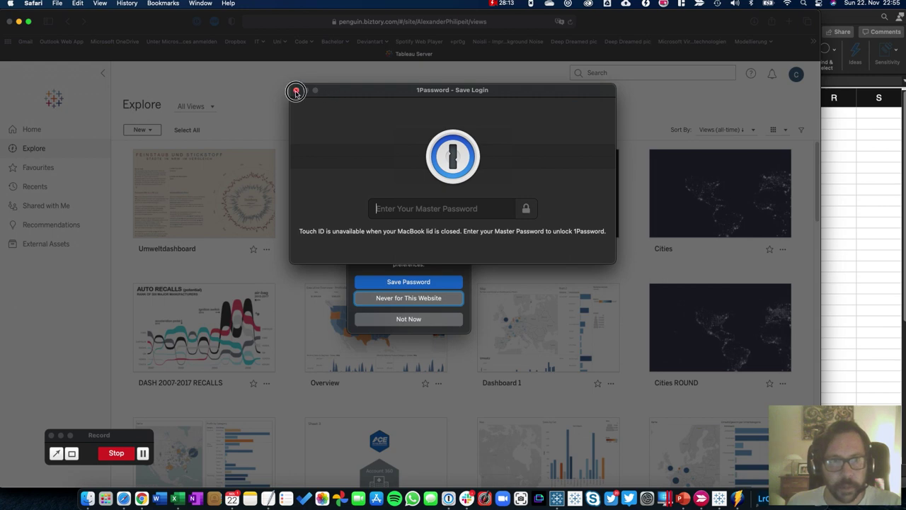
click(296, 90)
click(408, 318)
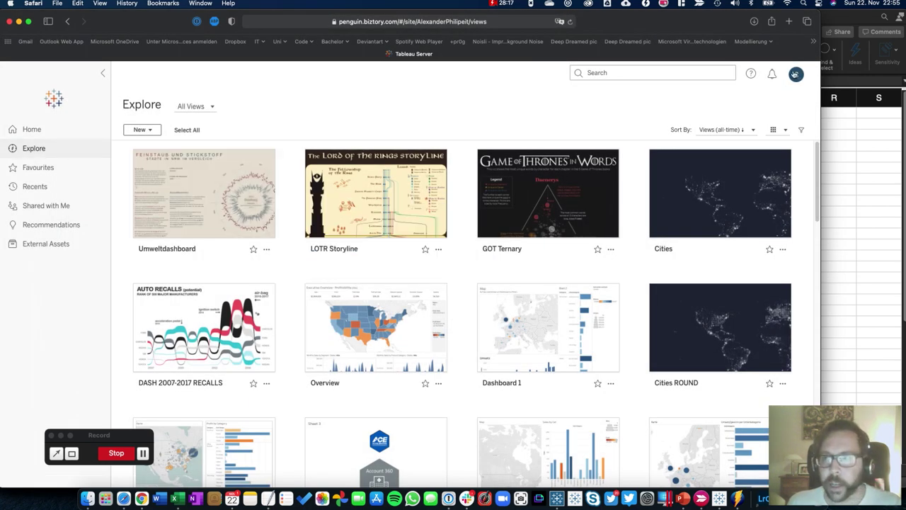
Open Skill-Up > Test dashboard 1 > Dashboard 1 under the new account, then switch to Tableau Desktop
click(45, 150)
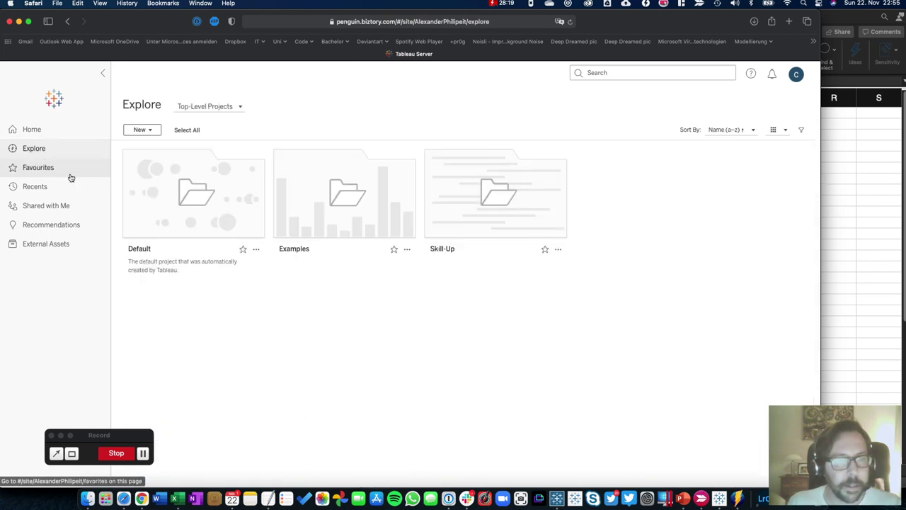
click(494, 195)
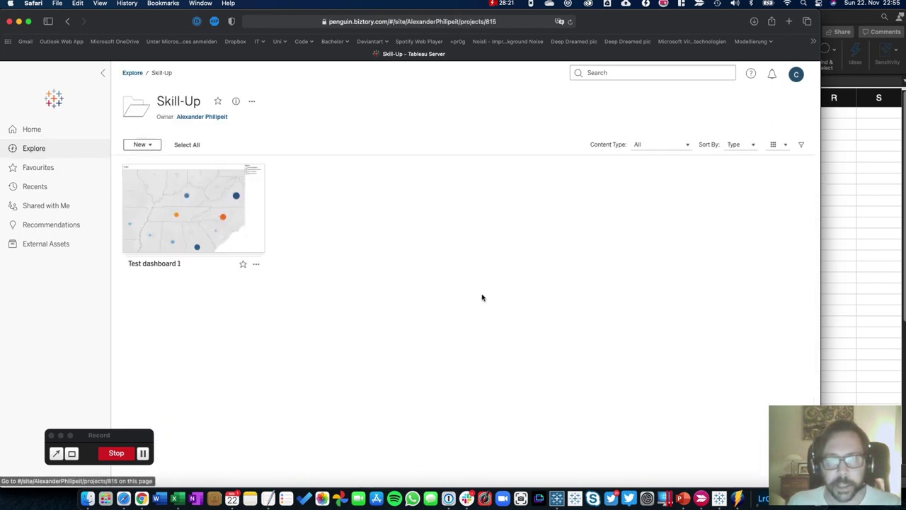
click(177, 218)
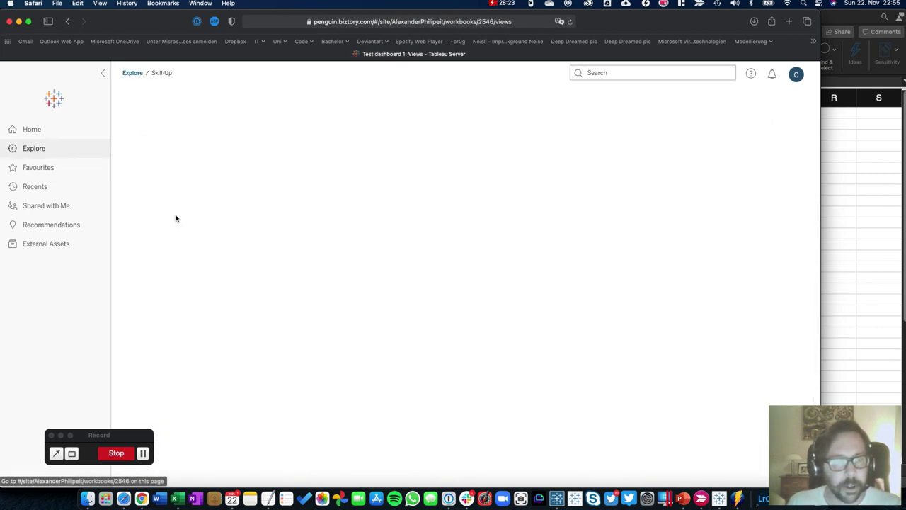
click(614, 232)
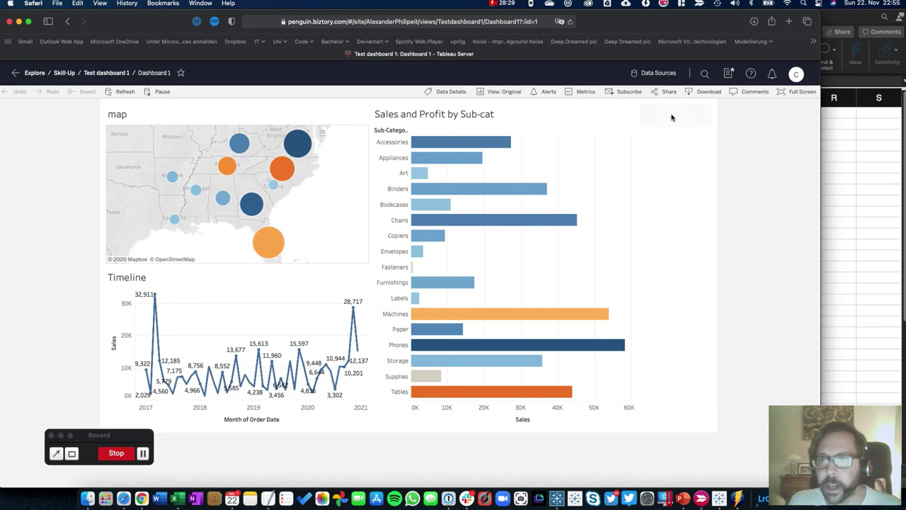
key(super+Tab)
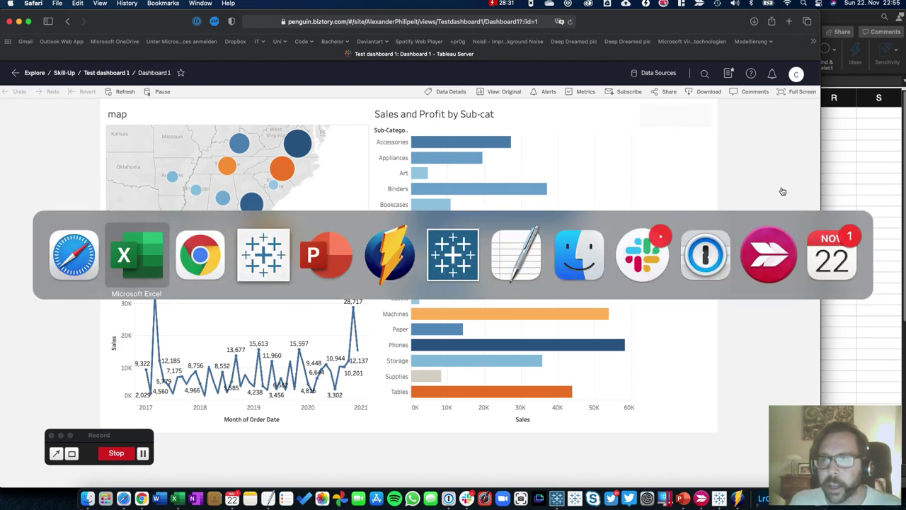
key(super+Tab)
key(super+Tab)
On Skill-Up's Workbooks permissions, set All Users to the None template and save
key(super+Tab)
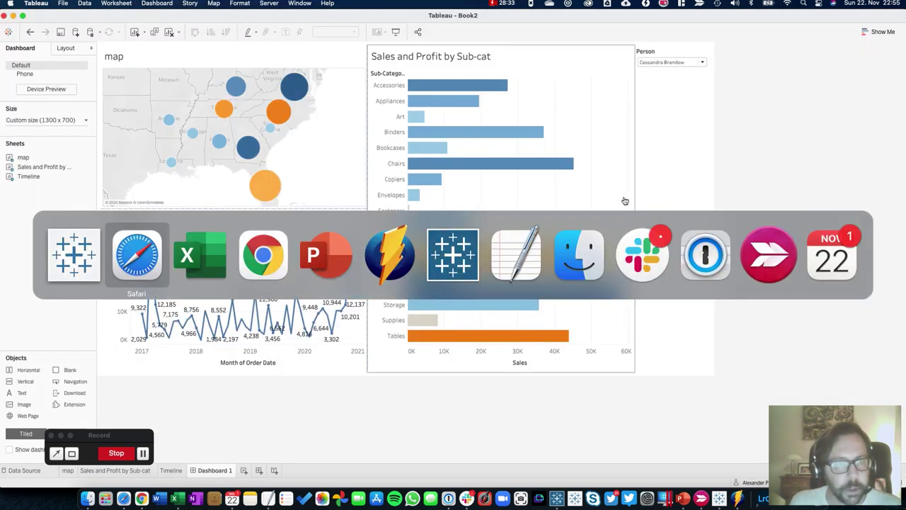
key(super+Tab)
key(super+Tab)
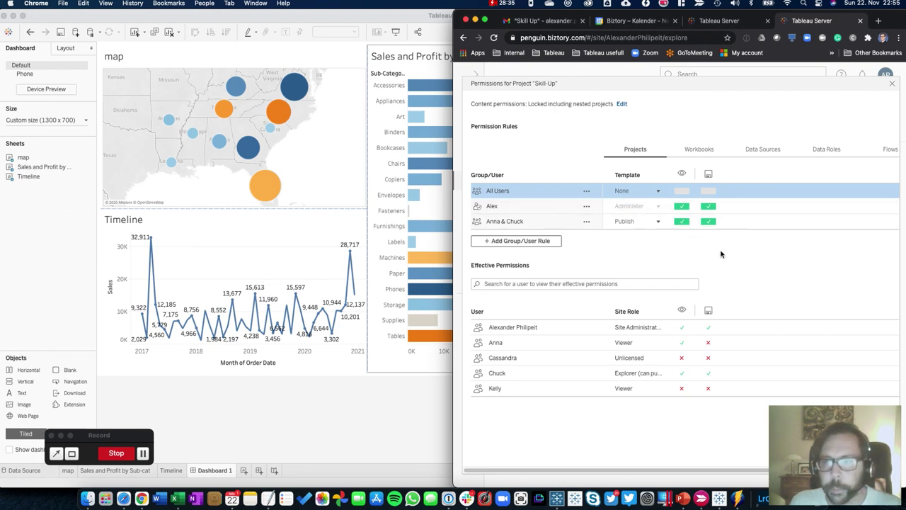
click(536, 222)
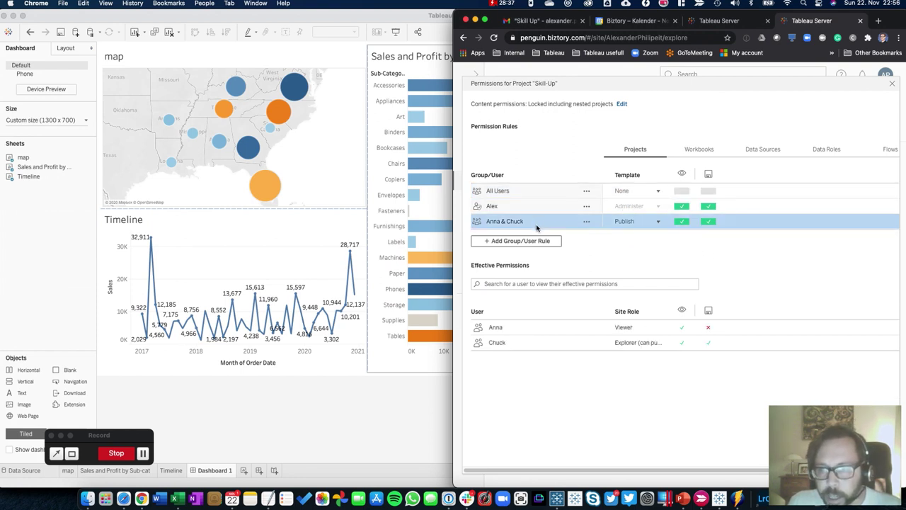
mouse_move(681, 347)
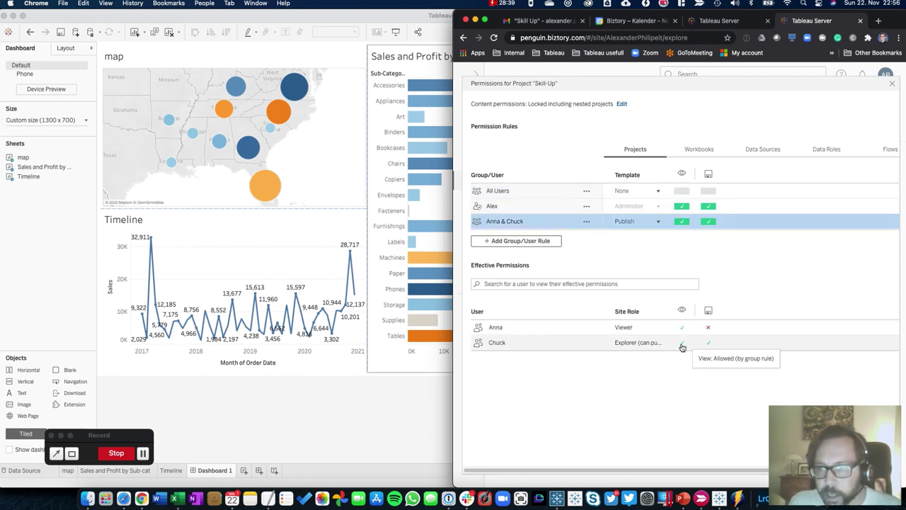
click(687, 149)
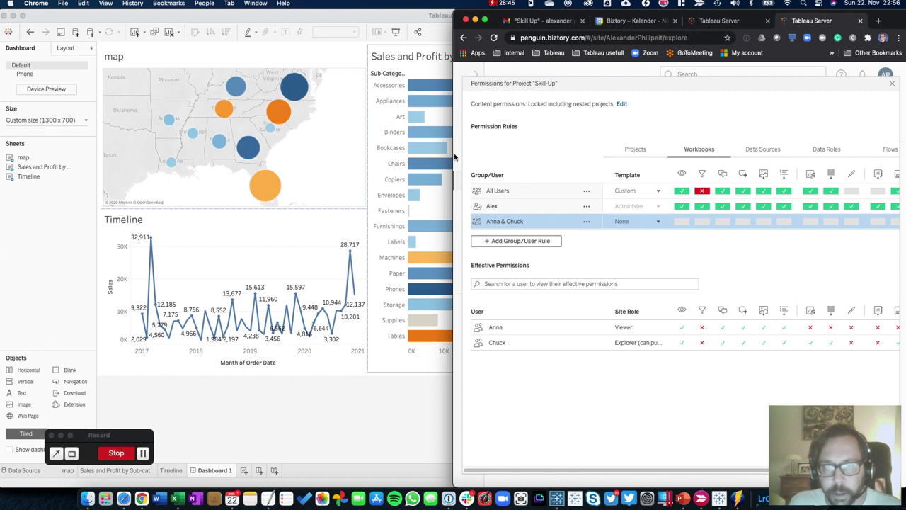
drag(454, 155, 208, 157)
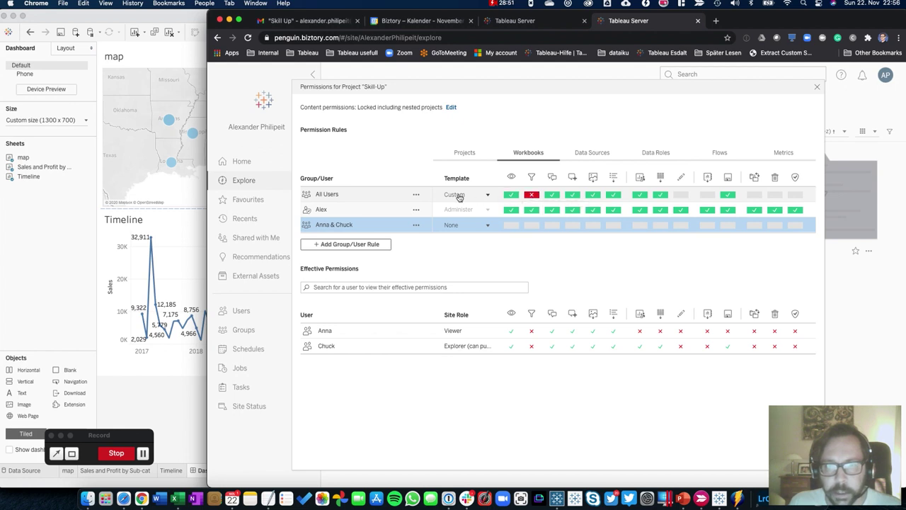
click(489, 194)
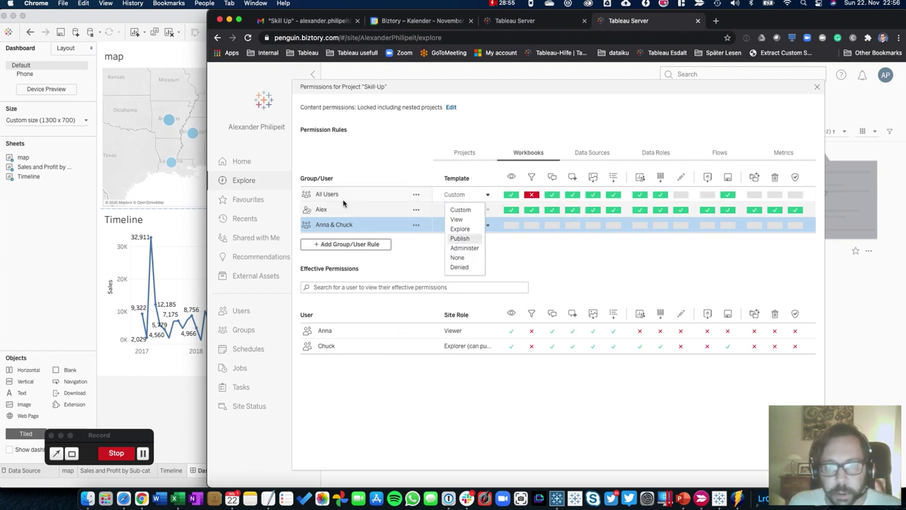
click(470, 258)
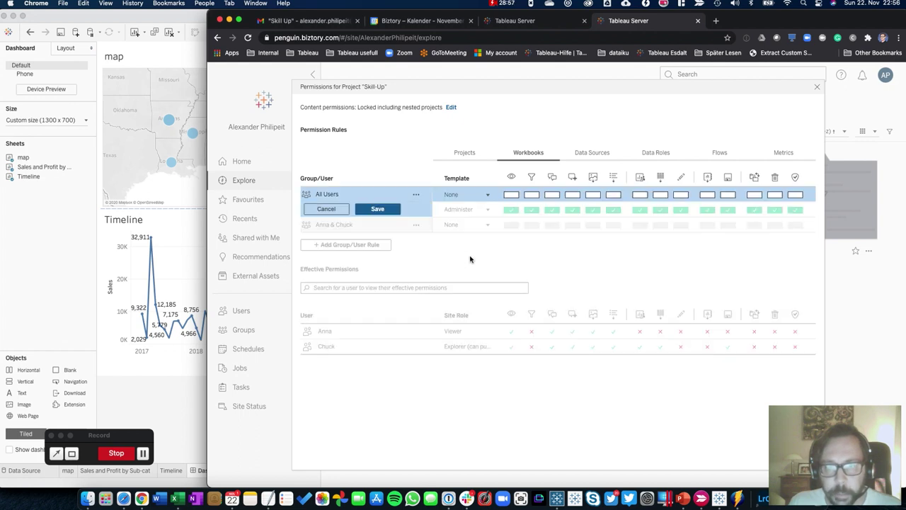
click(376, 209)
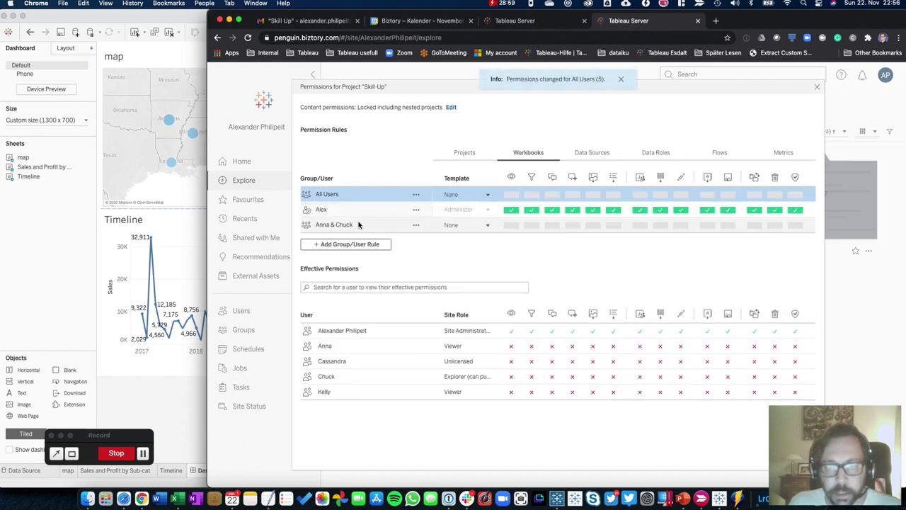
Give the two-user group rule the Explore template and save
click(330, 225)
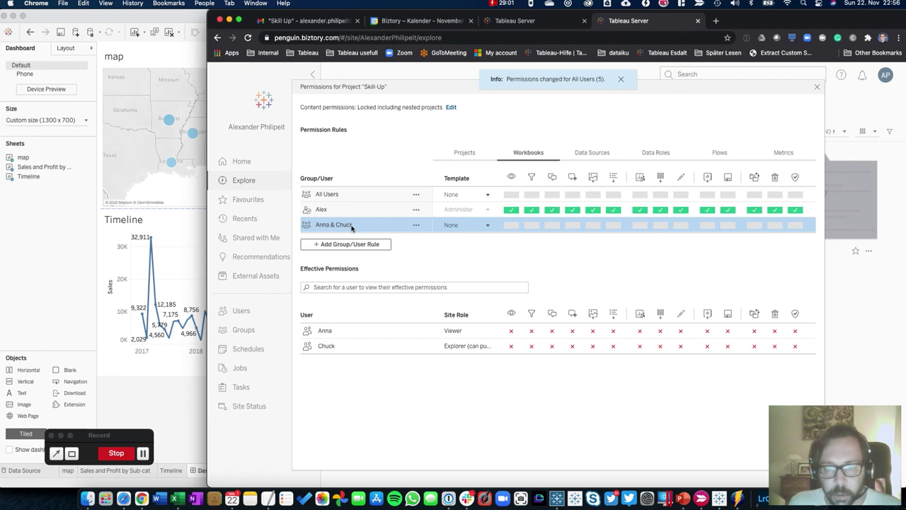
click(482, 228)
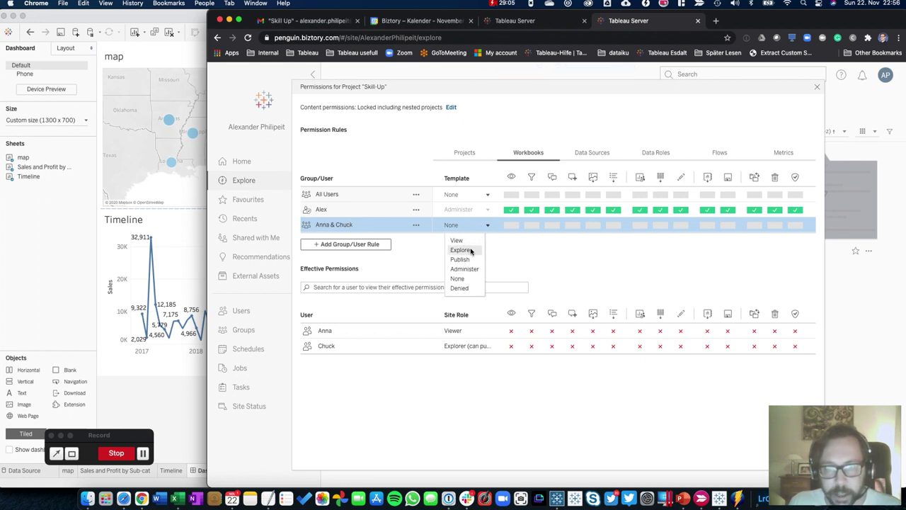
click(469, 250)
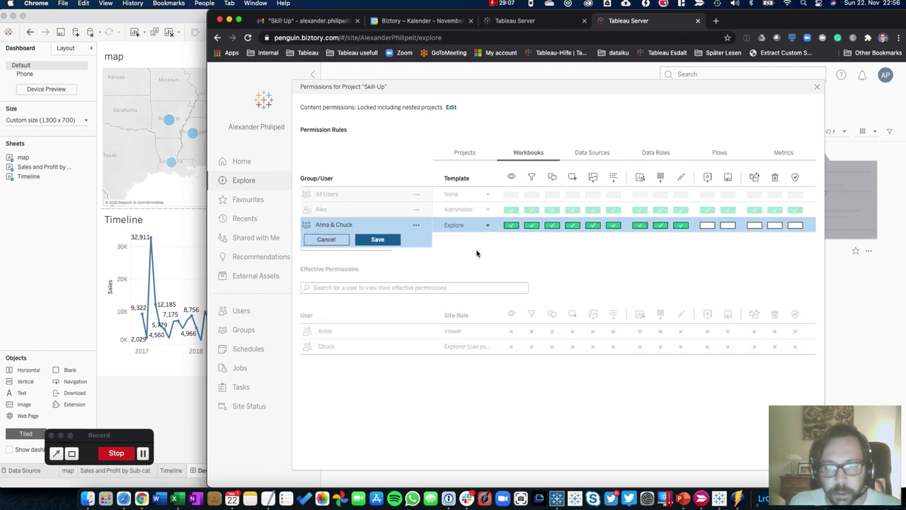
click(386, 243)
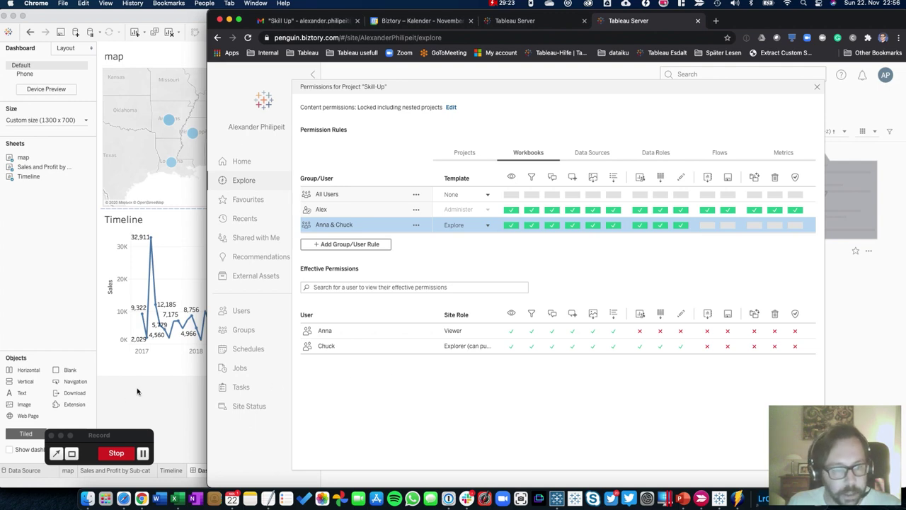
key(super+Tab)
key(super+Tab)
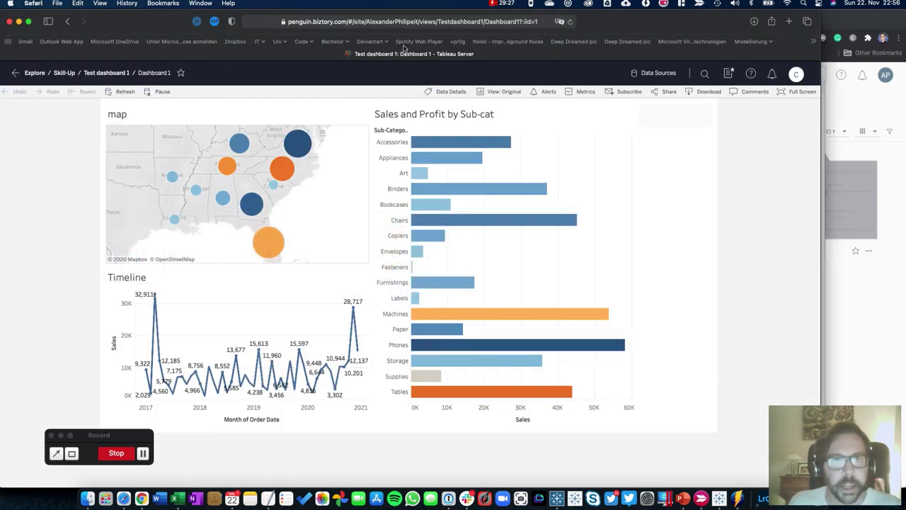
Reload the dashboard and try Person filter selections before restoring (All)
click(570, 22)
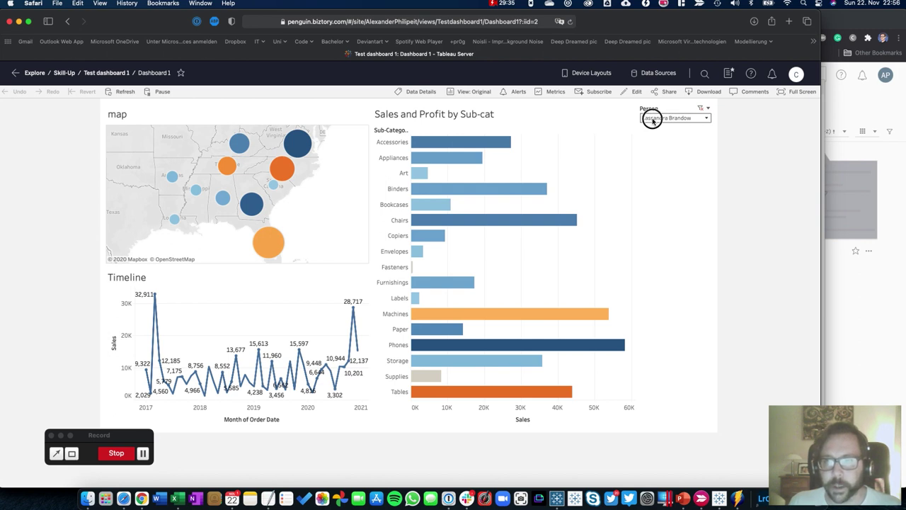
click(651, 118)
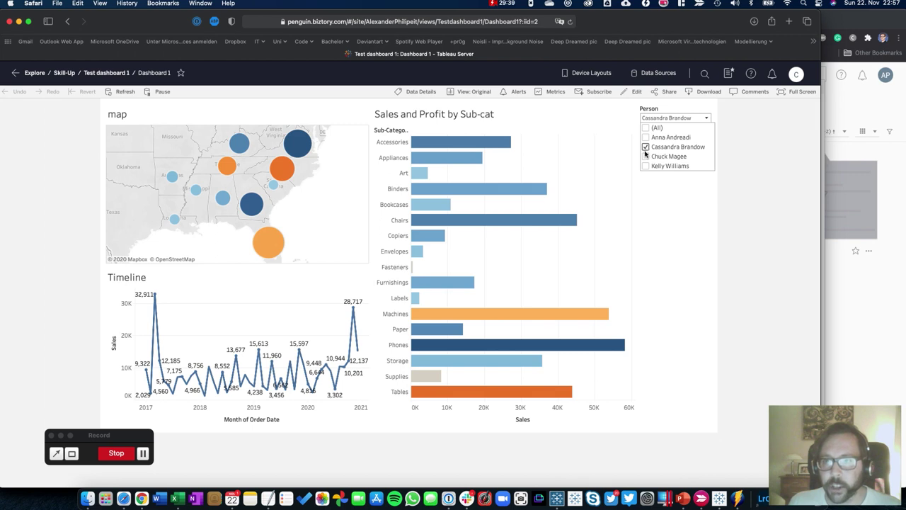
click(645, 156)
click(644, 147)
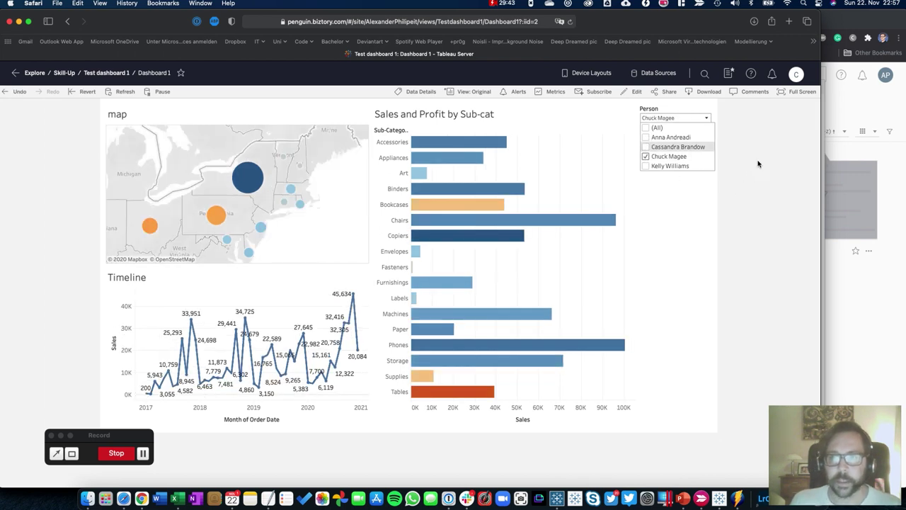
click(653, 174)
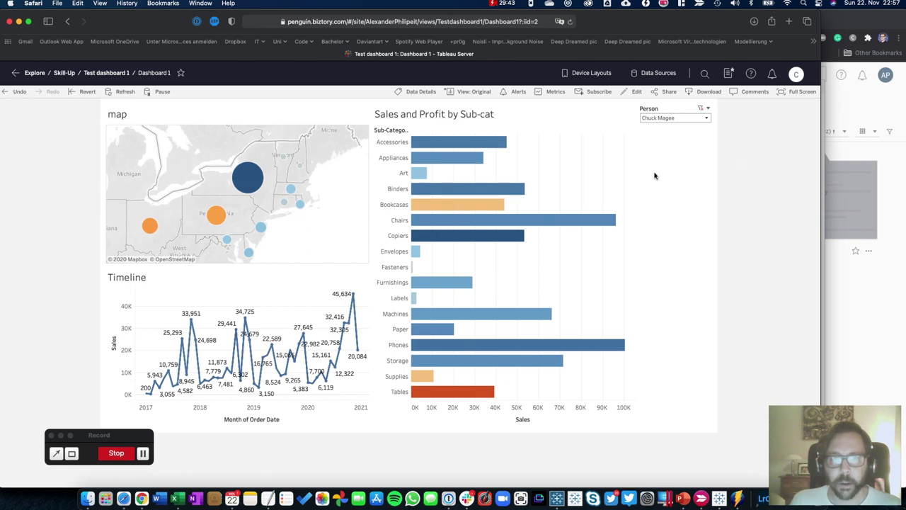
click(651, 117)
click(646, 128)
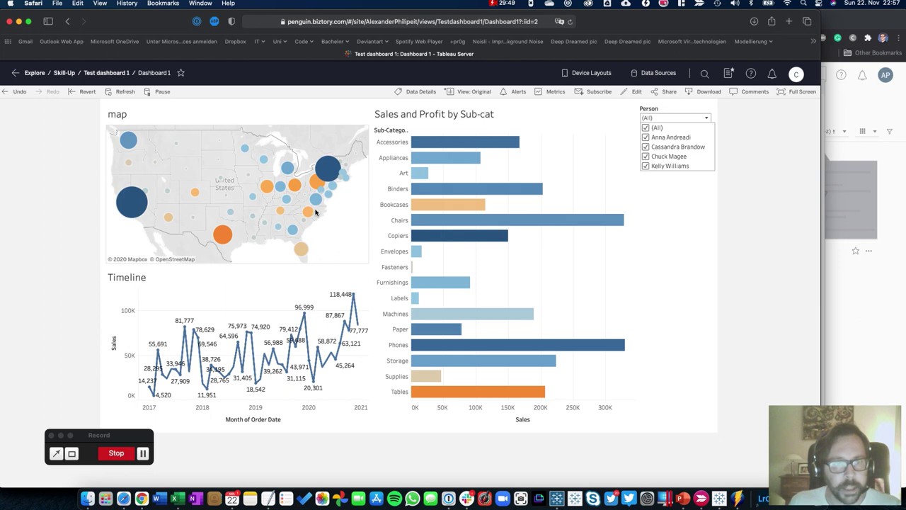
click(744, 201)
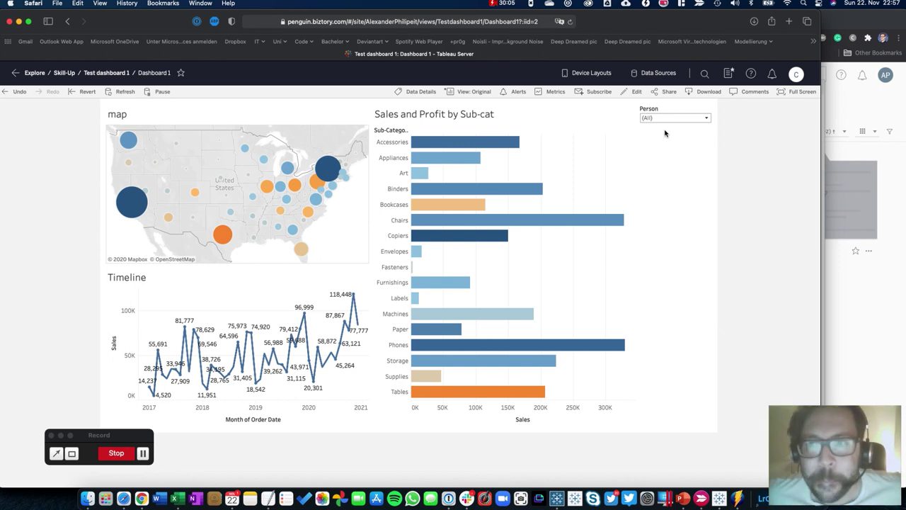
Narrow the Person filter to a single person by clearing (All) and ticking one name
click(672, 120)
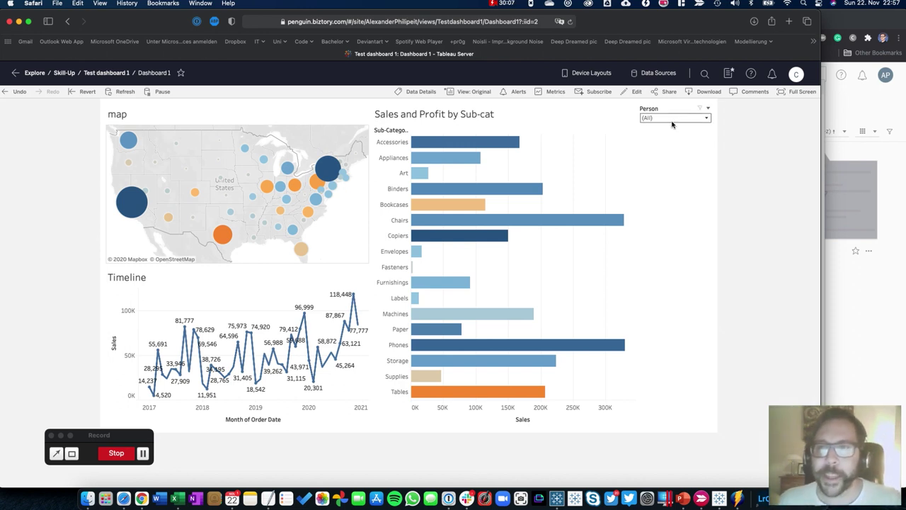
click(671, 121)
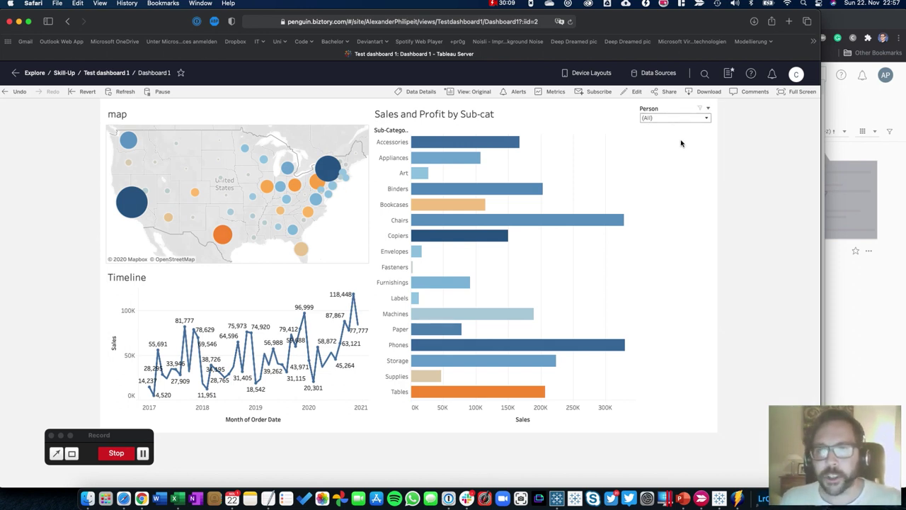
click(650, 118)
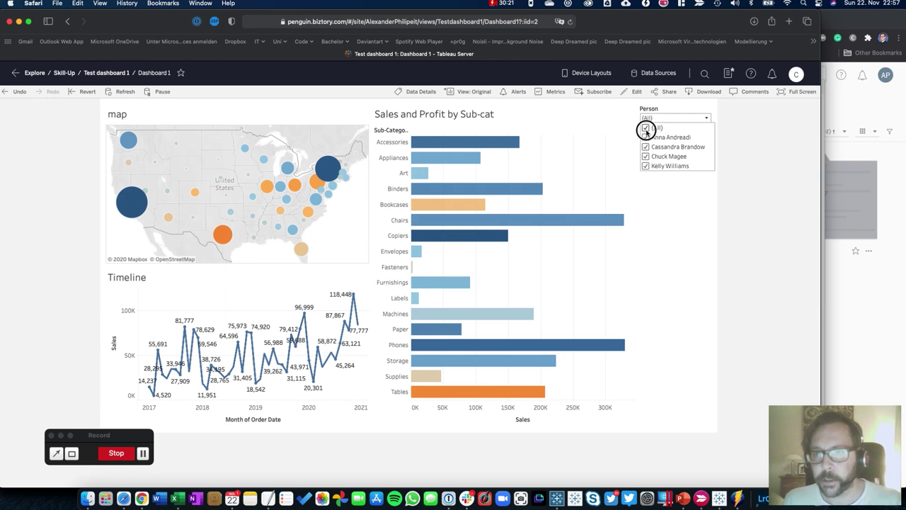
click(645, 127)
click(645, 156)
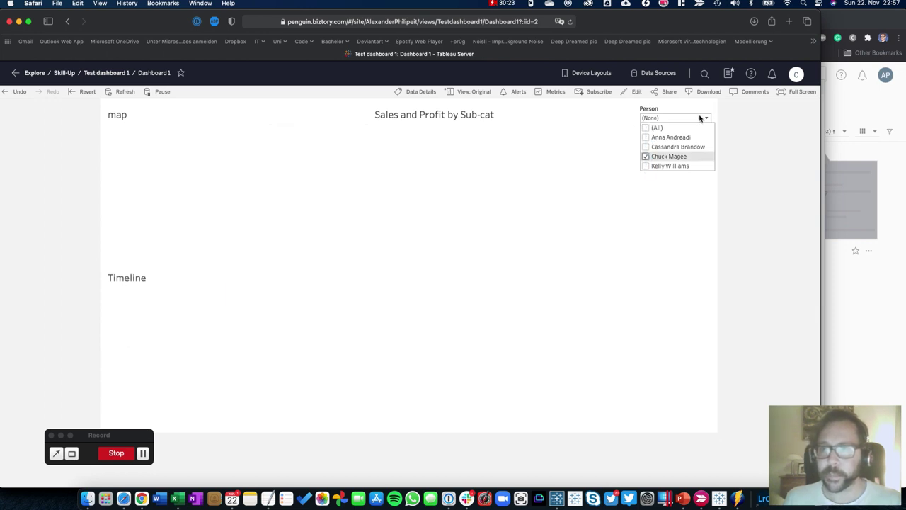
click(700, 120)
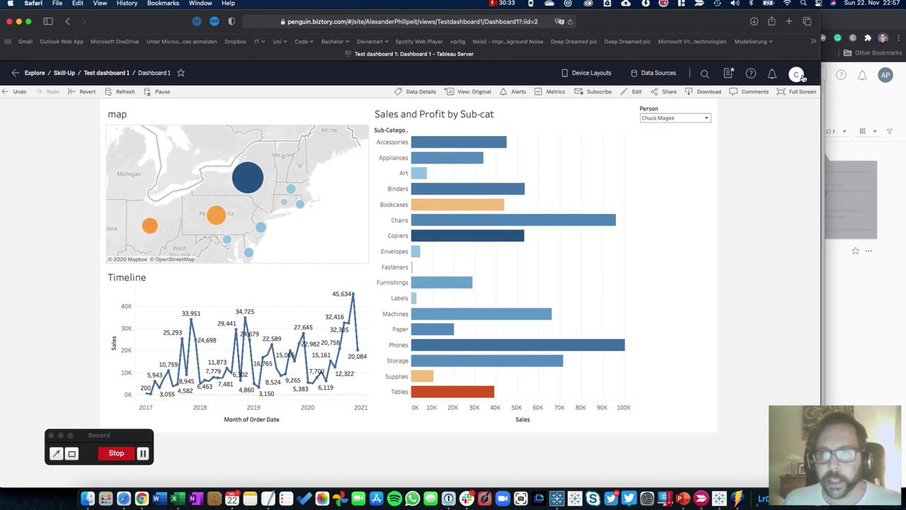
Save the filtered dashboard as custom view 'My own view', made the default
click(460, 94)
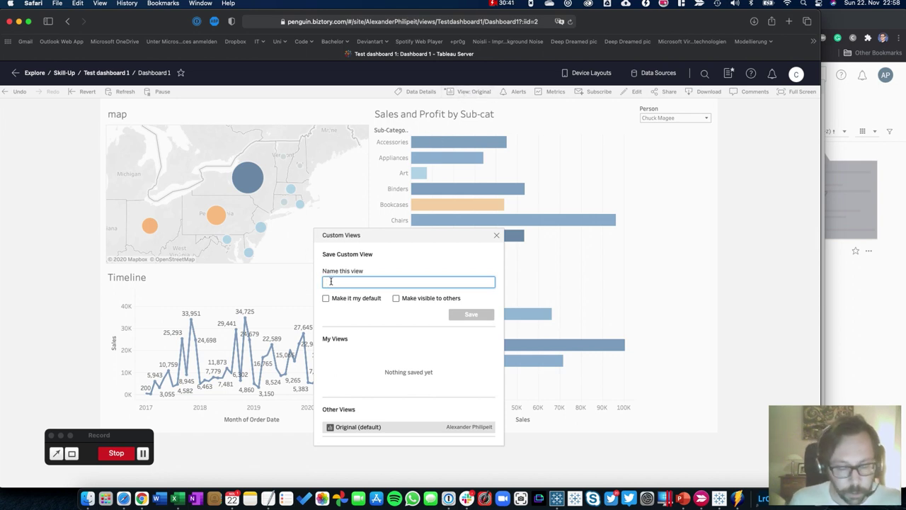
text(My own view)
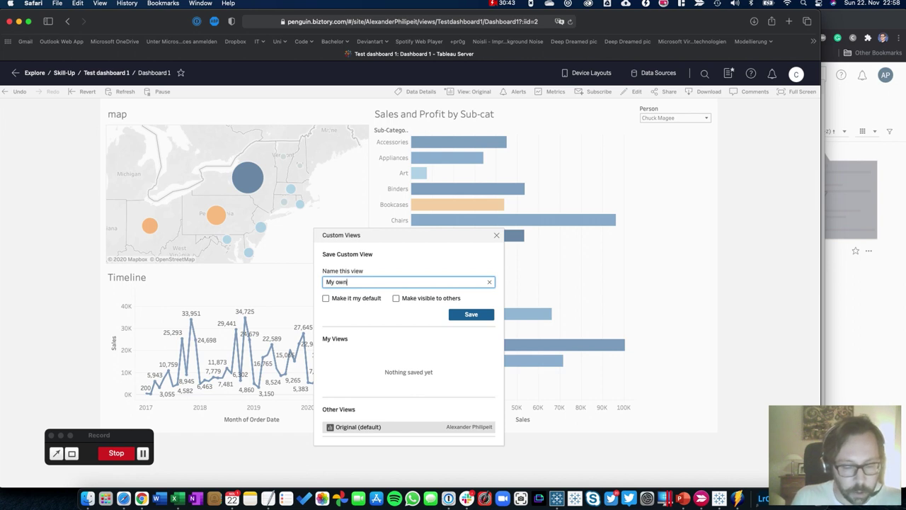
click(326, 298)
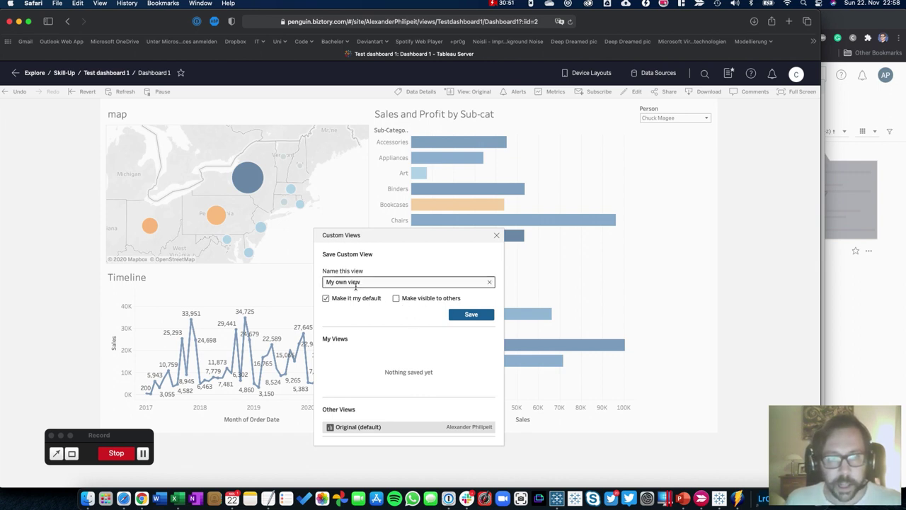
click(475, 314)
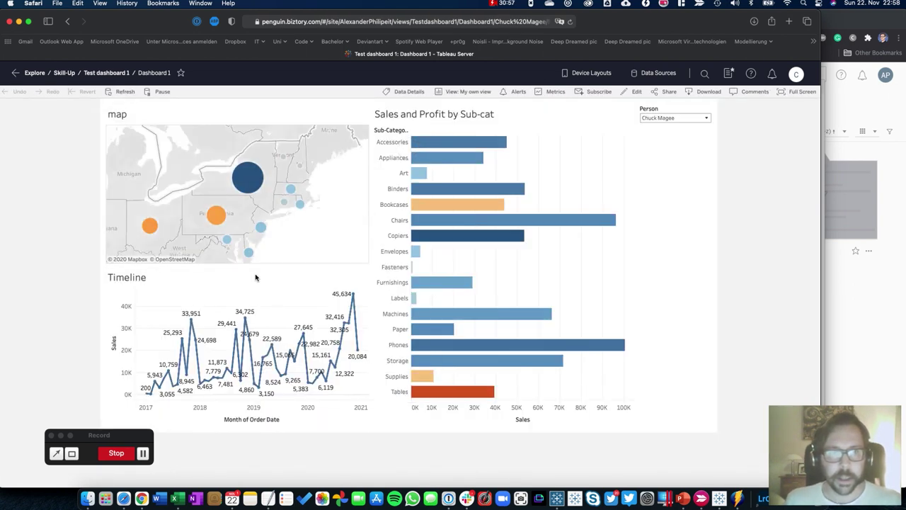
click(34, 73)
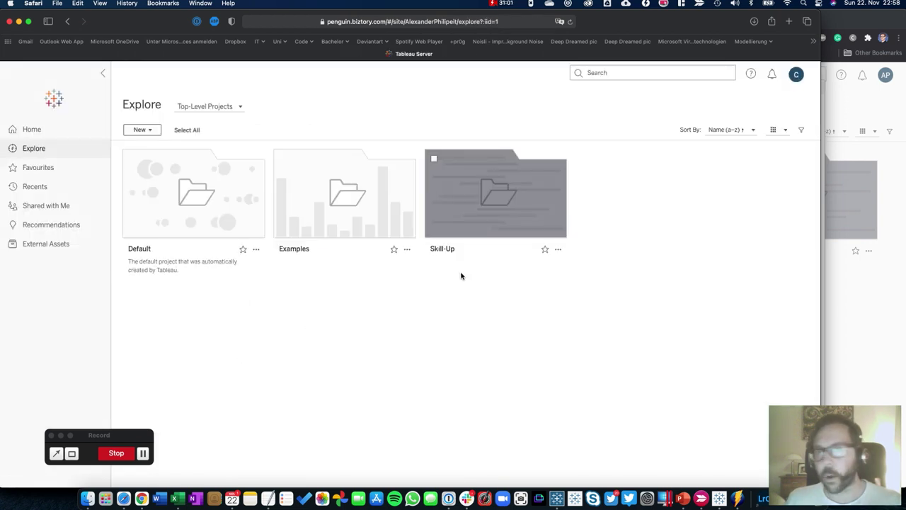
mouse_move(465, 218)
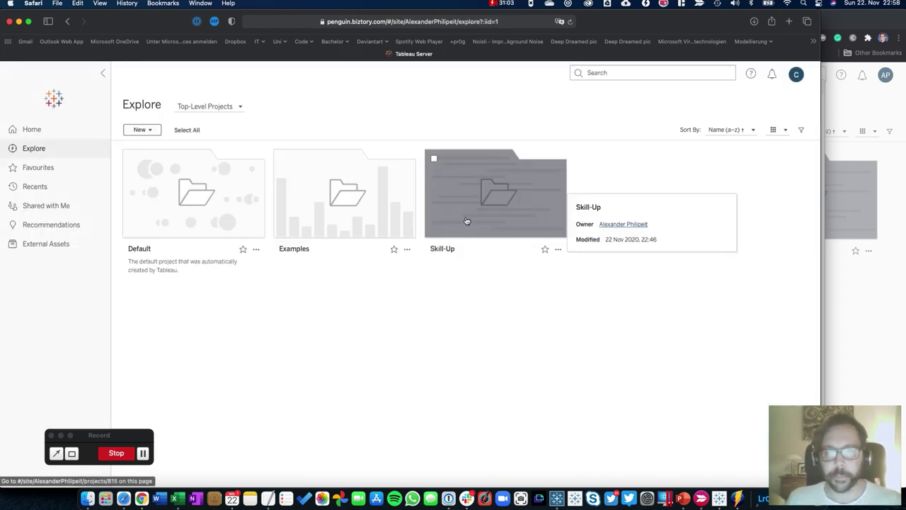
click(464, 199)
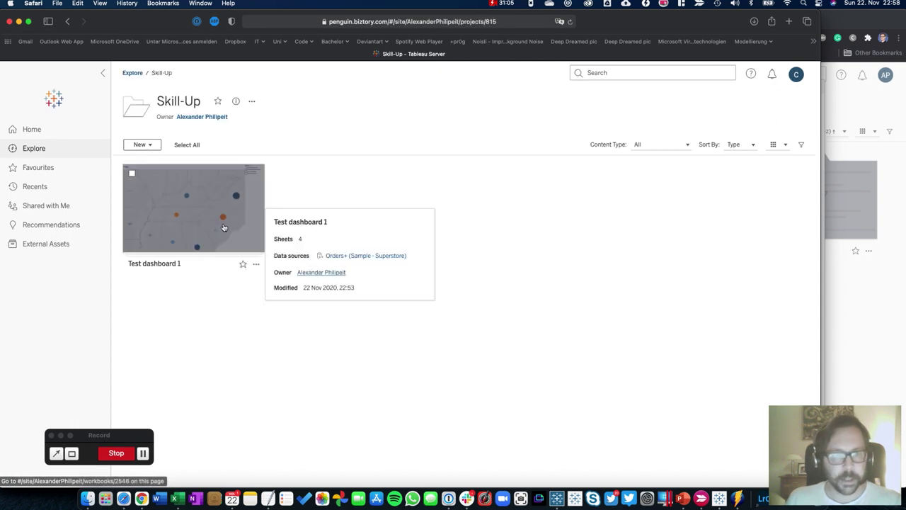
click(179, 221)
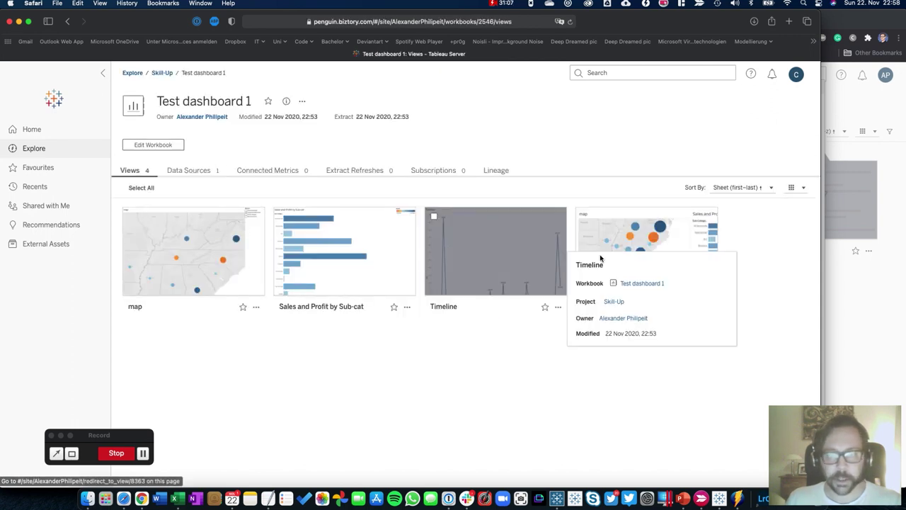
click(623, 237)
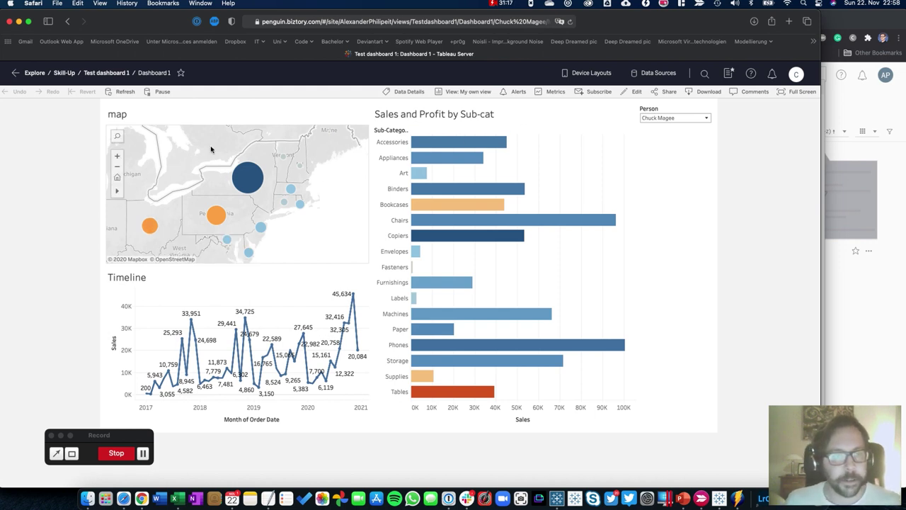
mouse_move(306, 176)
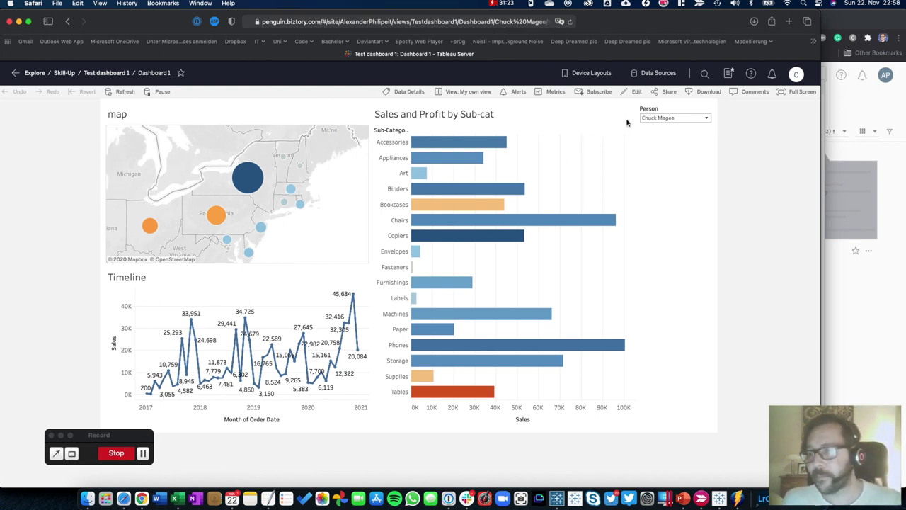
click(649, 118)
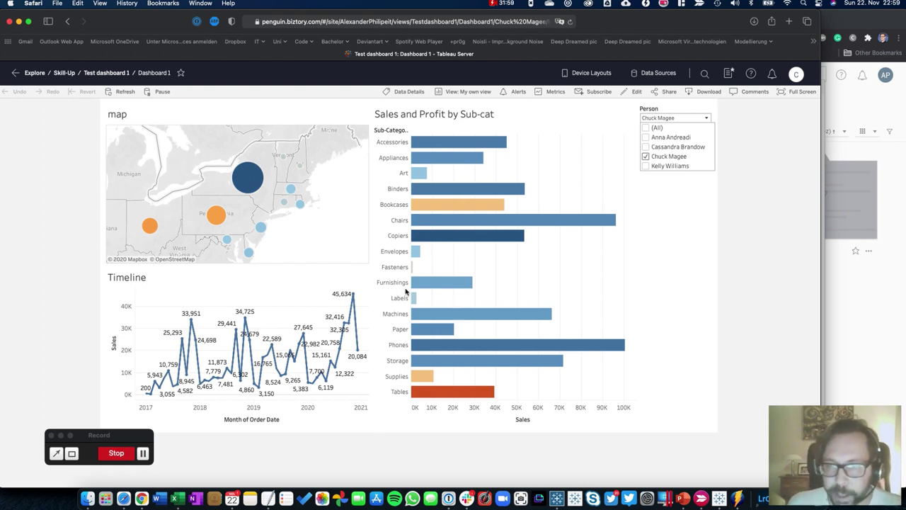
Open Book2's Sales and Profit by Sub-cat worksheet in Tableau Desktop
click(720, 493)
click(361, 220)
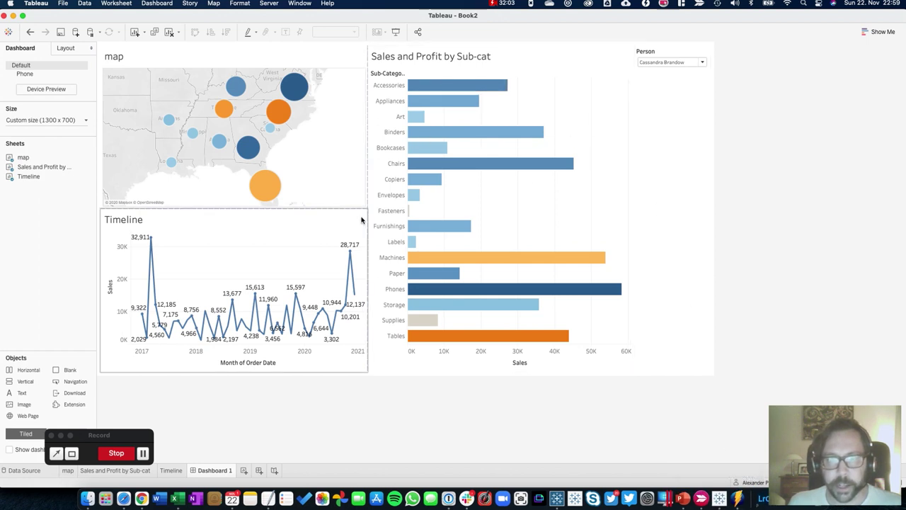
click(498, 208)
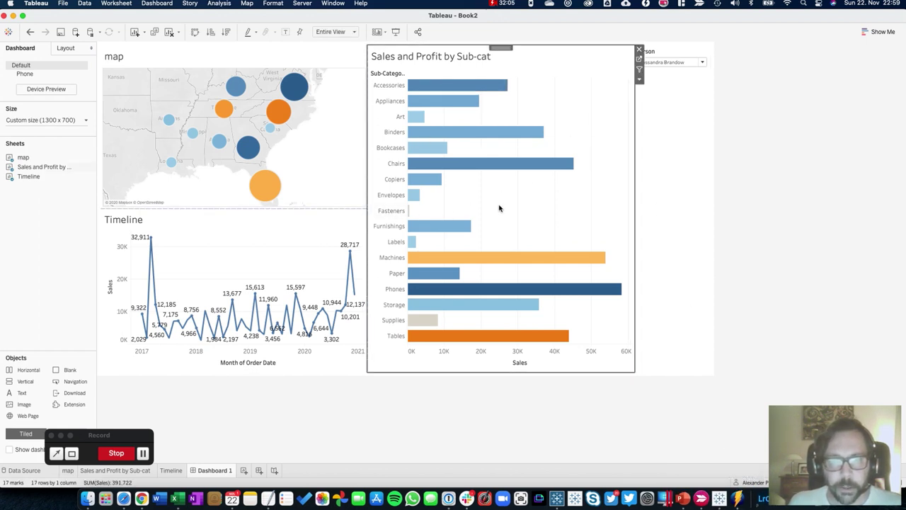
click(639, 62)
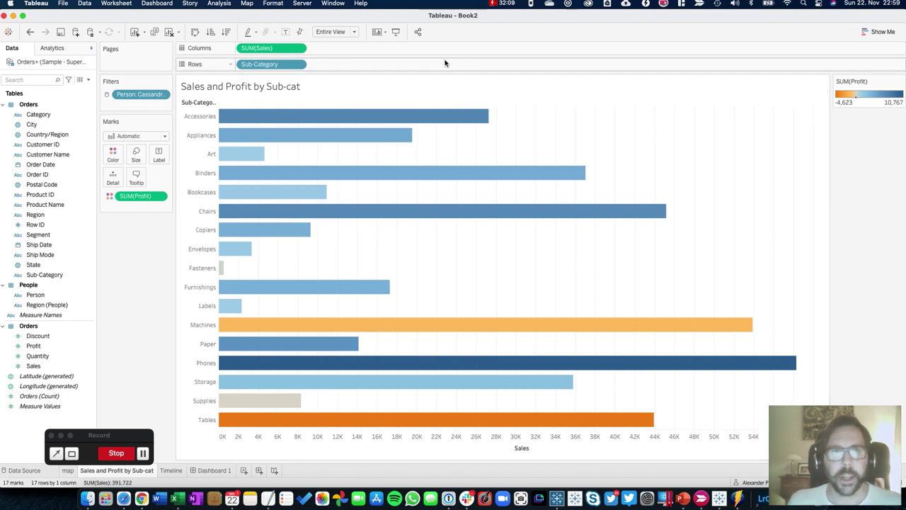
Start a new user filter on the Person field from the Server menu
click(302, 4)
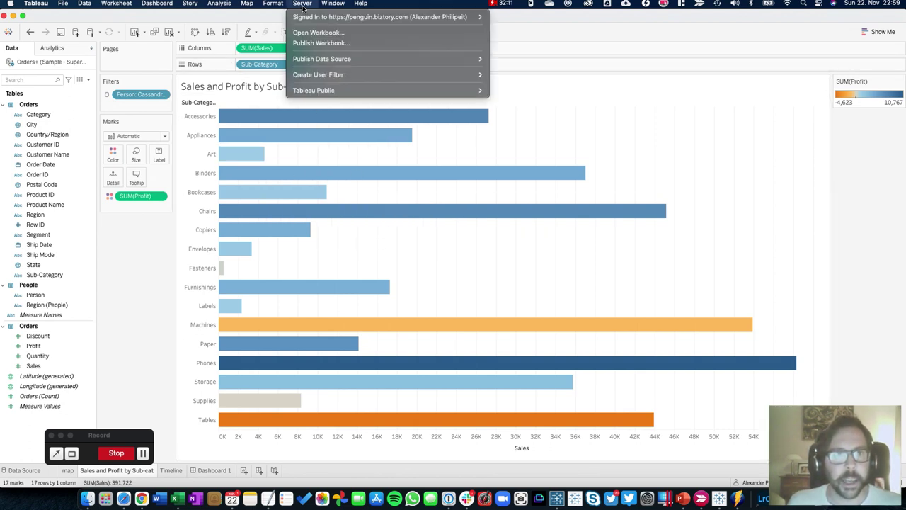
mouse_move(312, 75)
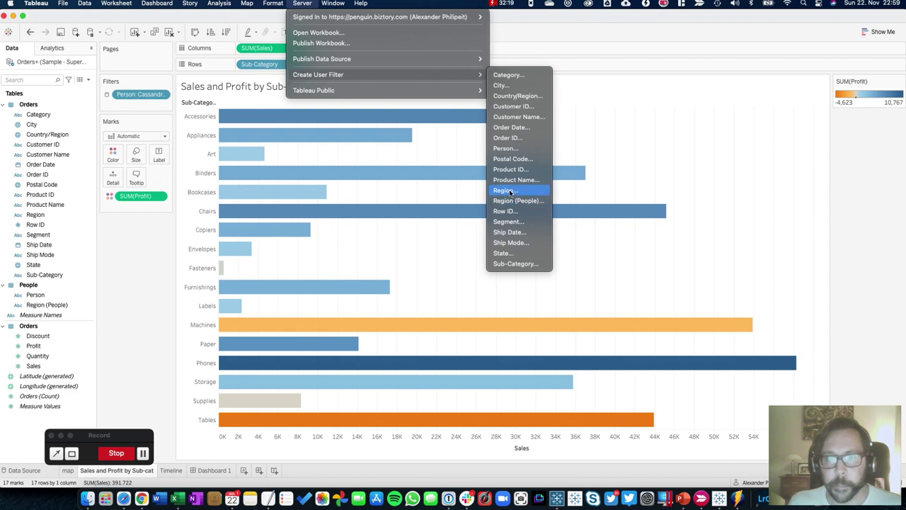
click(506, 150)
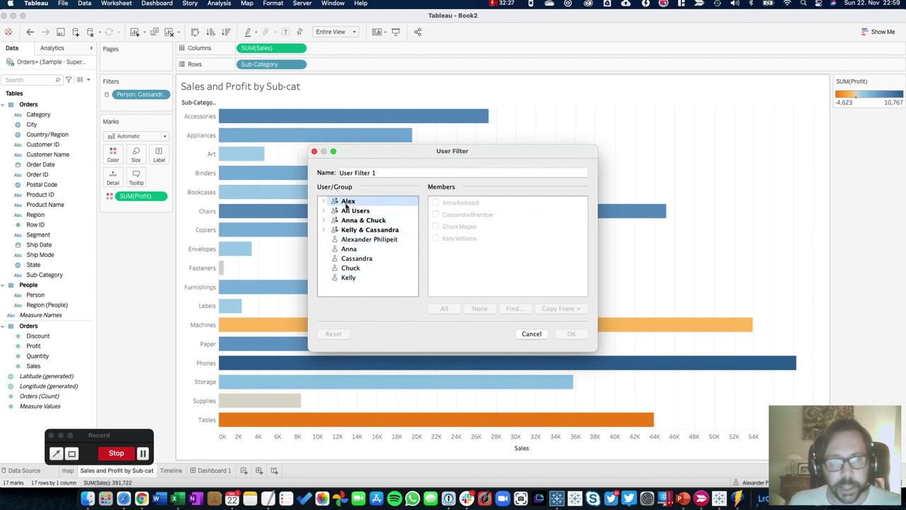
Map each of the four users to their own matching Person member
click(325, 220)
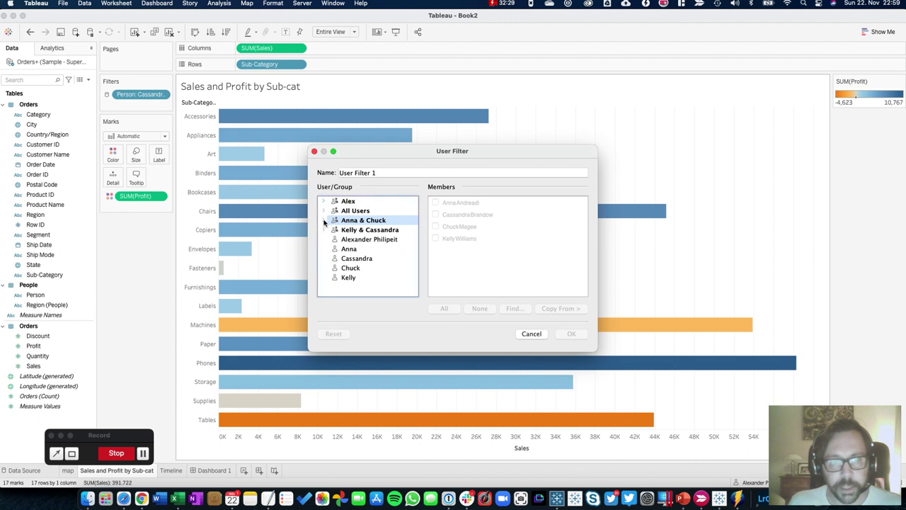
click(325, 222)
click(351, 268)
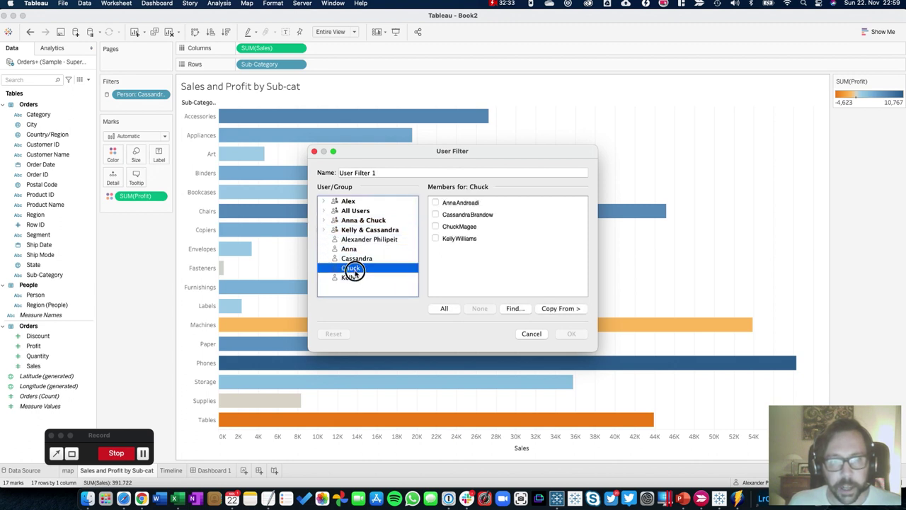
click(435, 226)
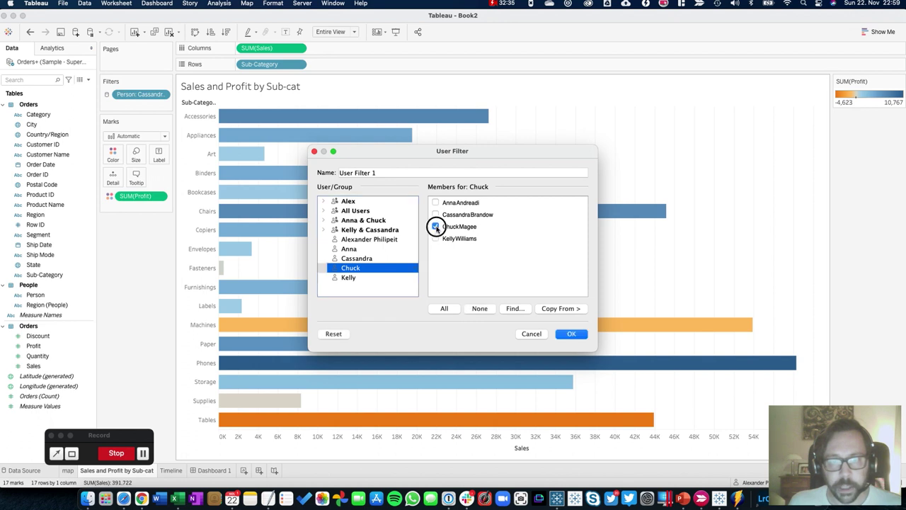
click(385, 276)
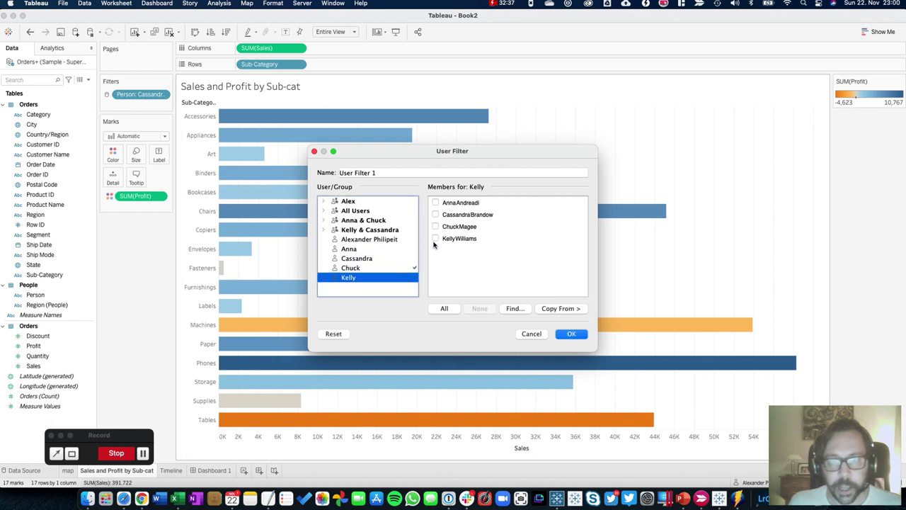
click(436, 239)
click(384, 259)
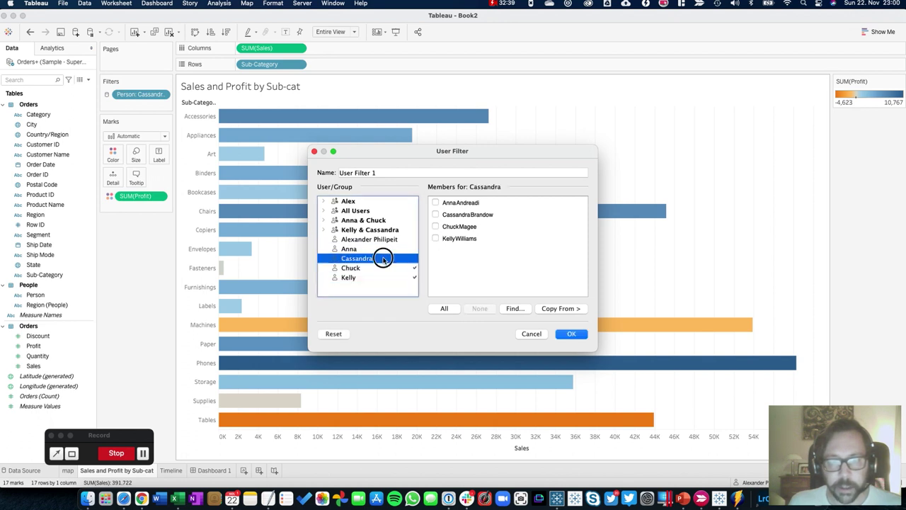
click(436, 215)
click(375, 248)
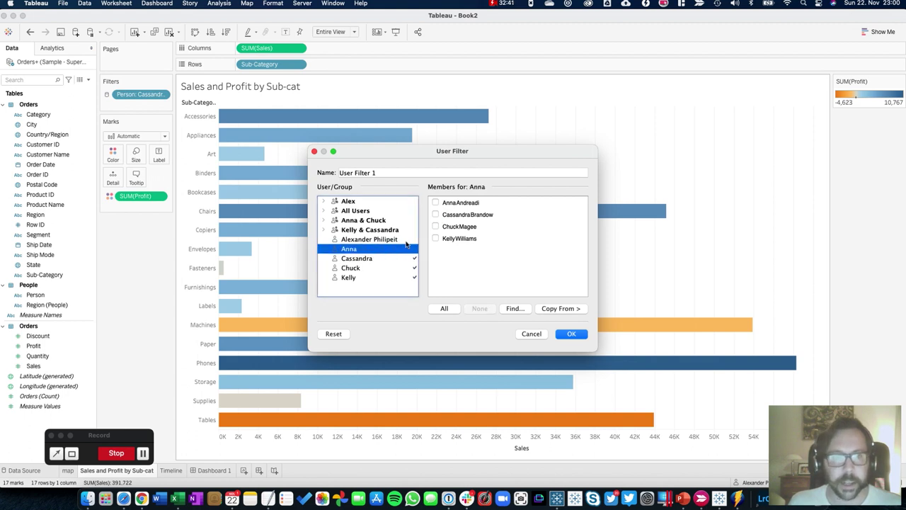
click(436, 203)
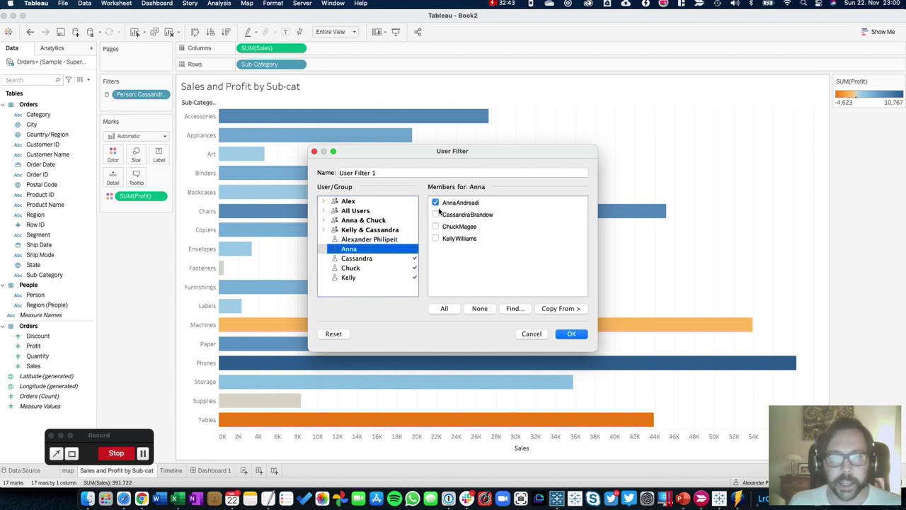
Create User Filter 1 and place it on the Filters shelf of the Sub-cat sheet
triple_click(374, 172)
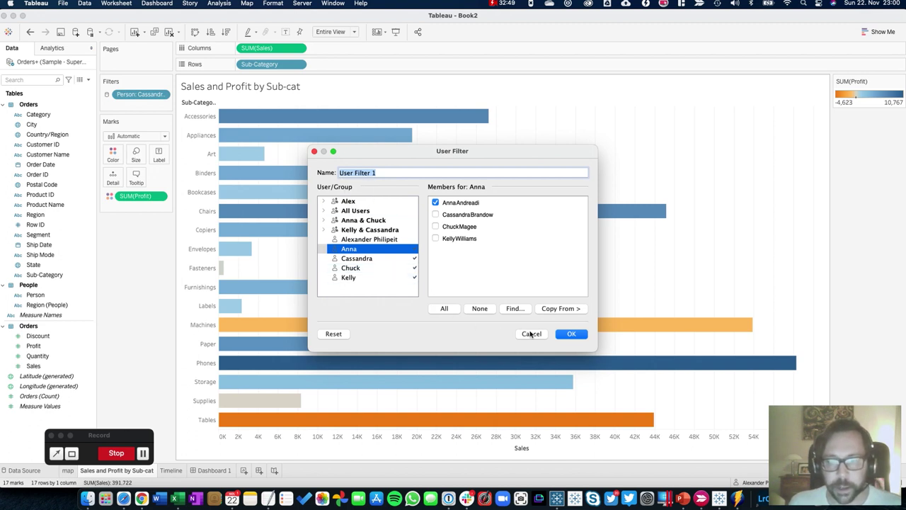
click(566, 334)
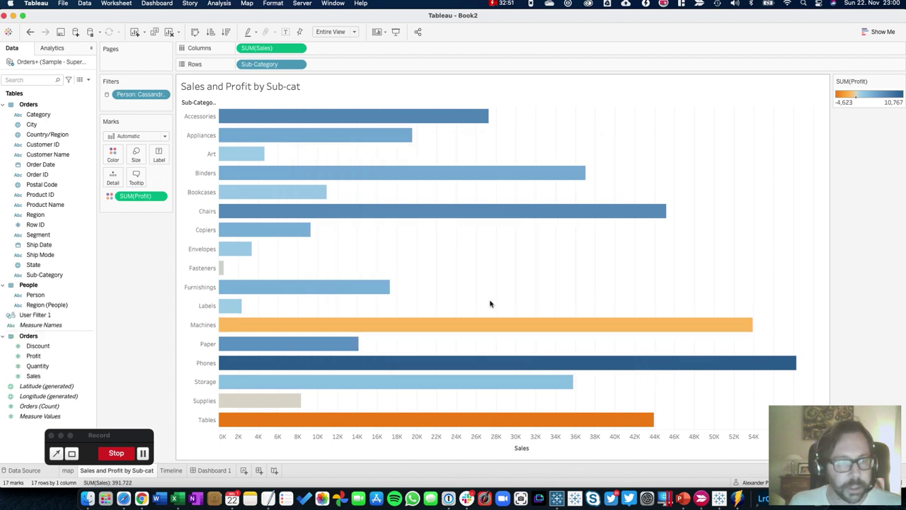
click(45, 315)
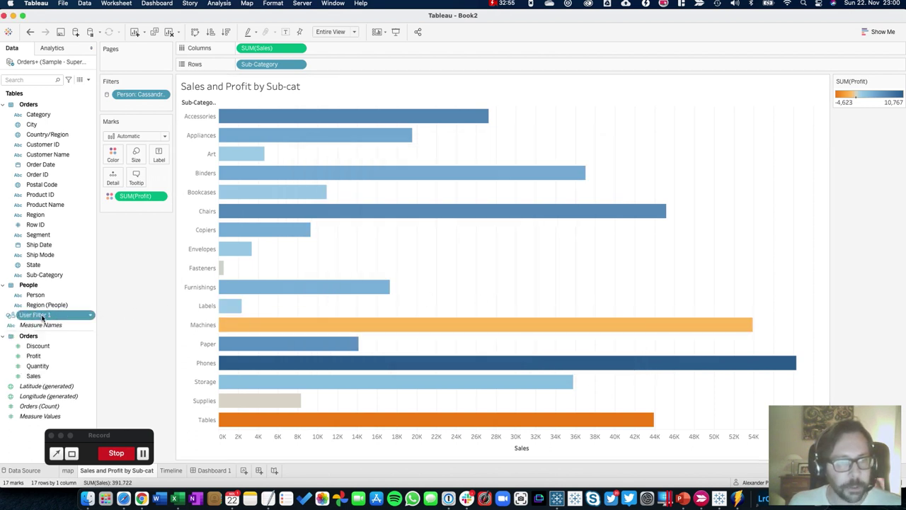
drag(42, 319, 135, 105)
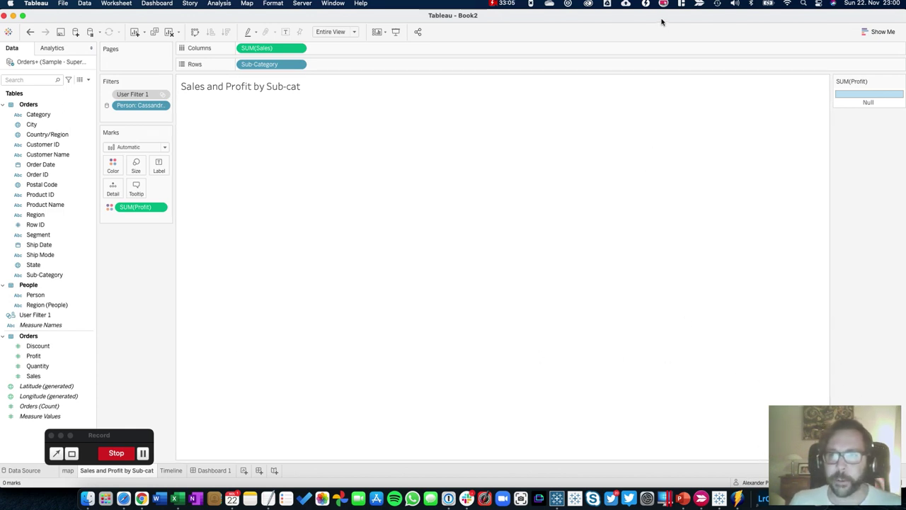
Preview the sheet as a different server user, then drag the Person filter off the Filters shelf
drag(660, 18, 561, 18)
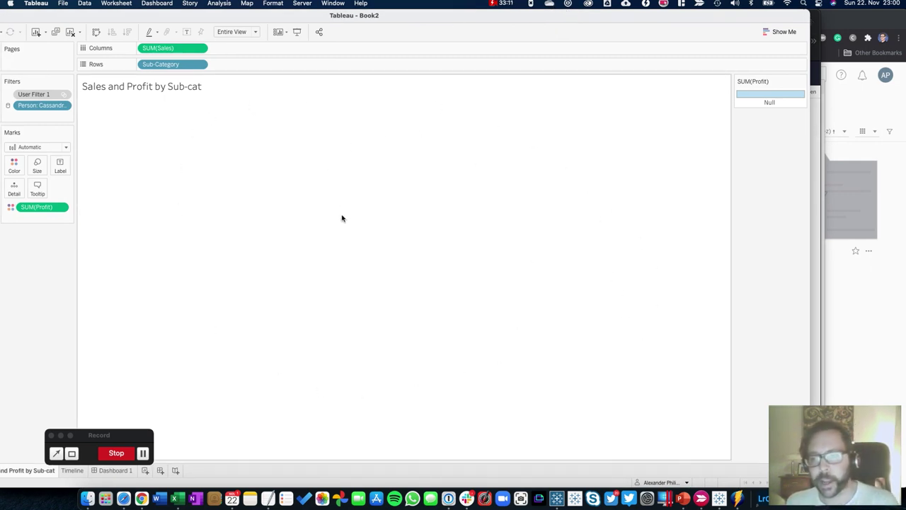
click(687, 482)
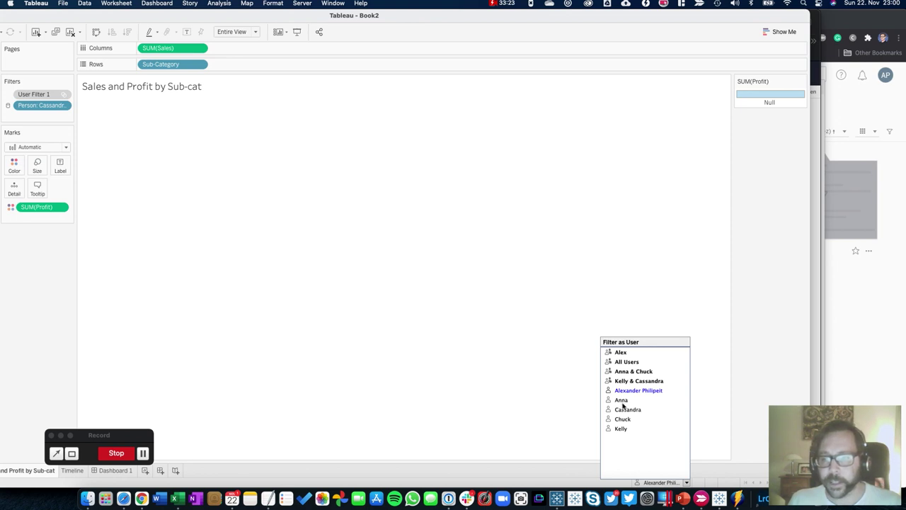
click(622, 420)
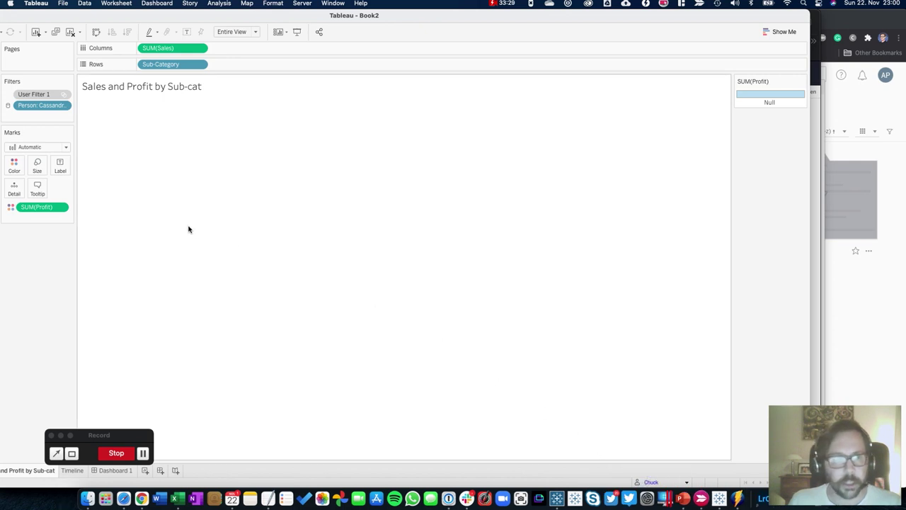
drag(50, 14, 152, 15)
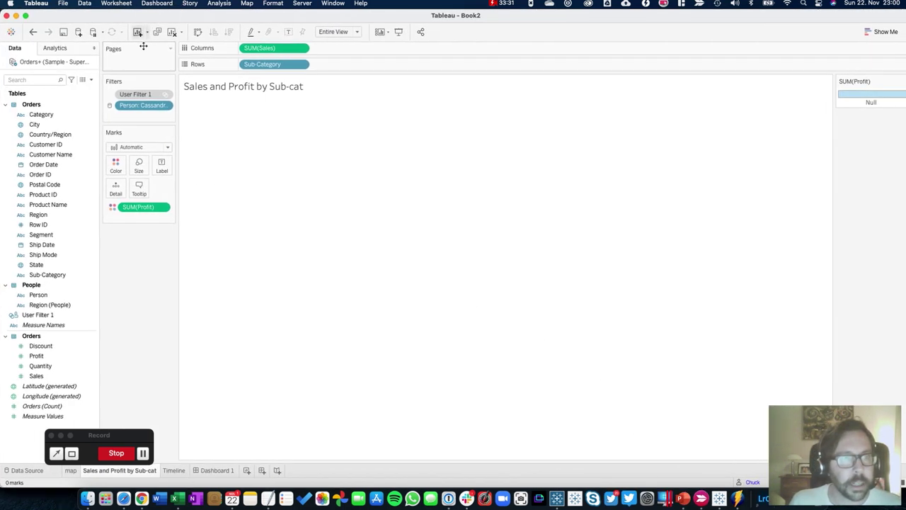
drag(144, 108, 141, 331)
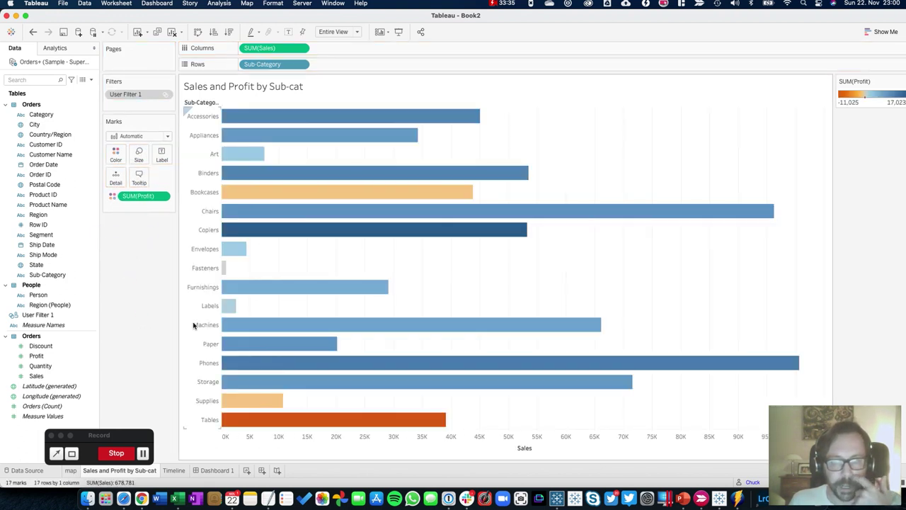
Preview the chart as another user, then switch back to yourself with Tableau maximized
drag(531, 16, 447, 17)
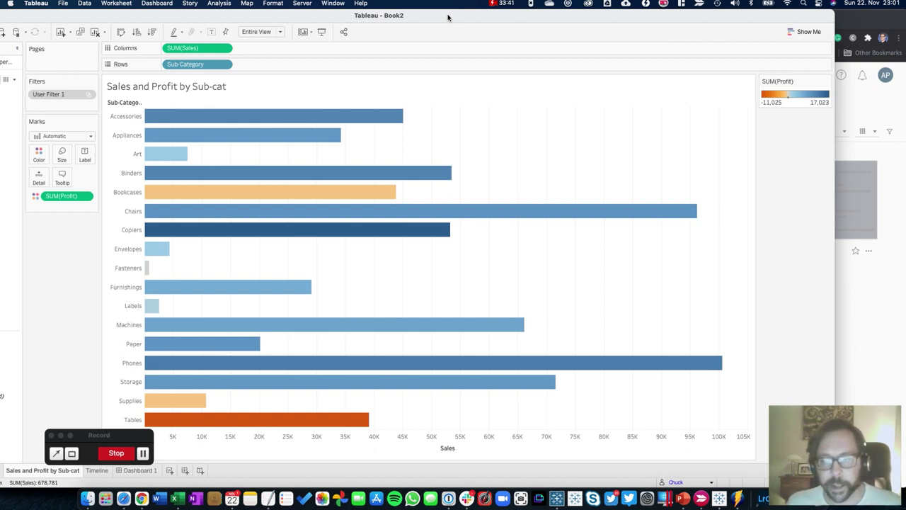
click(712, 484)
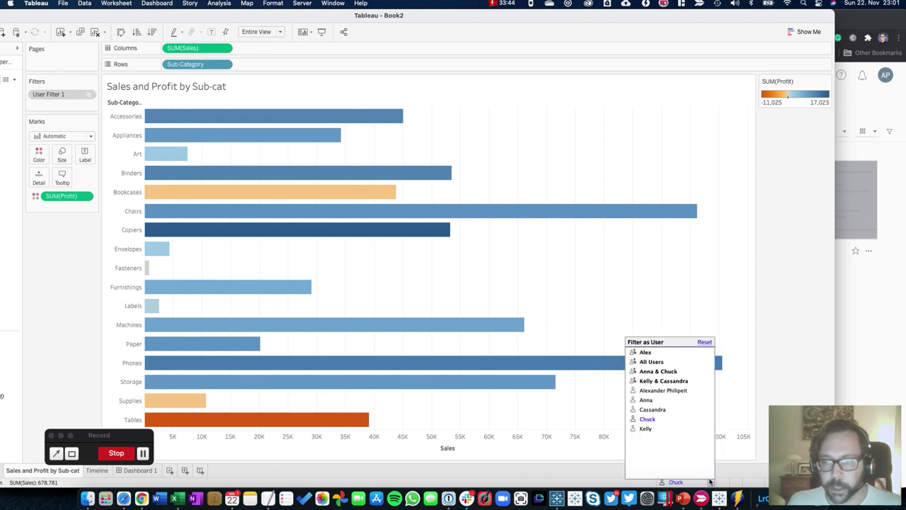
click(651, 403)
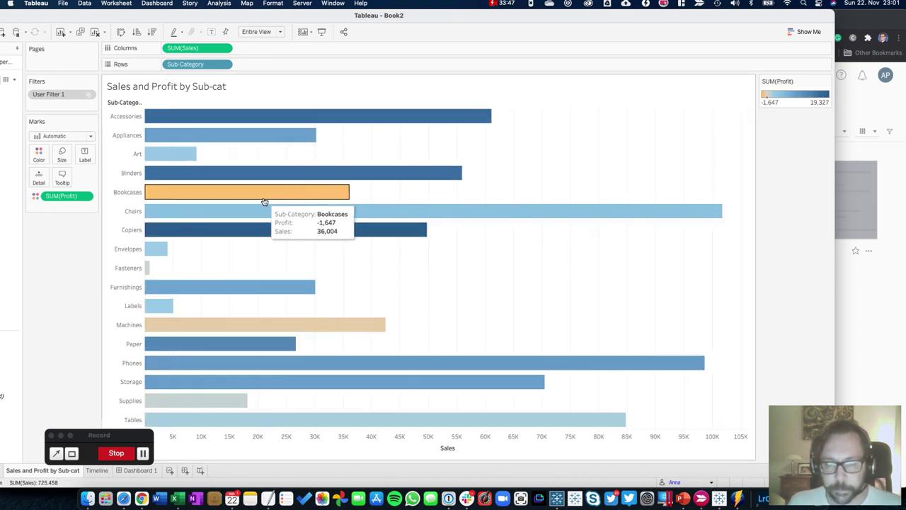
click(710, 482)
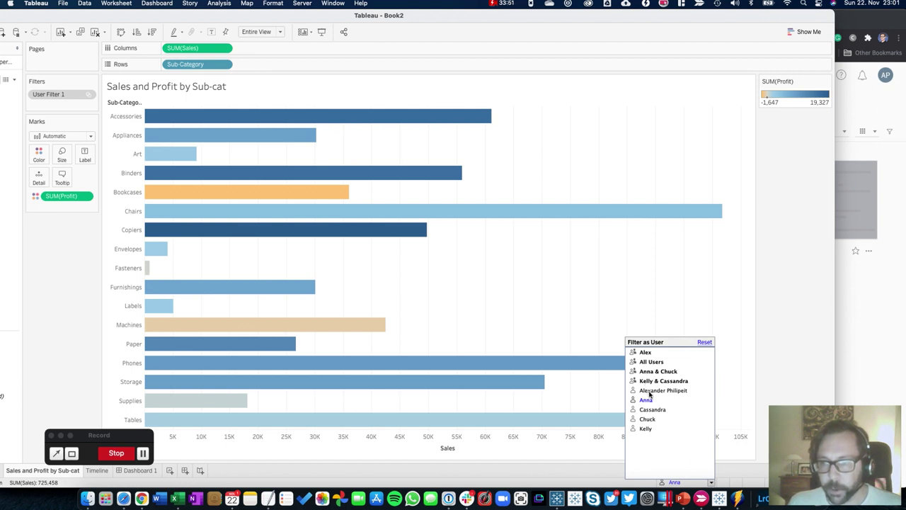
click(649, 391)
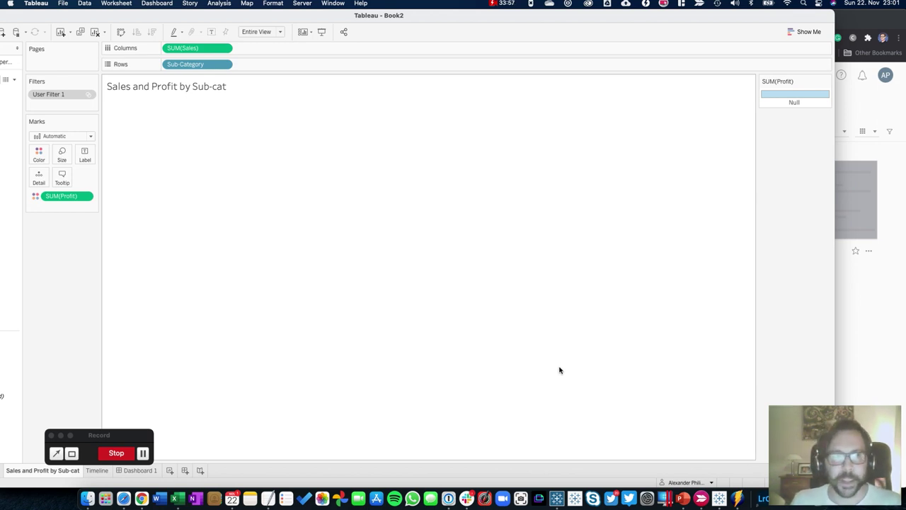
click(236, 20)
click(235, 21)
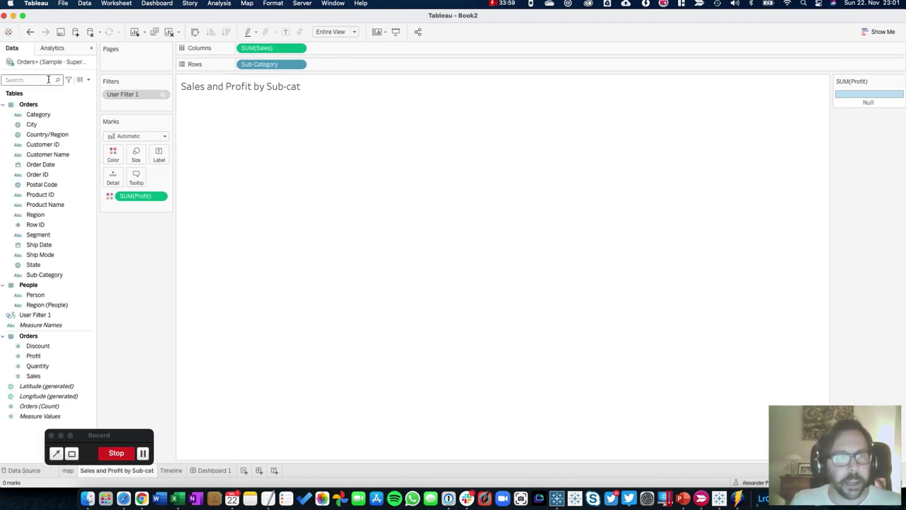
Apply User Filter 1 to all worksheets using this data source and show Dashboard 1
right_click(128, 97)
mouse_move(185, 148)
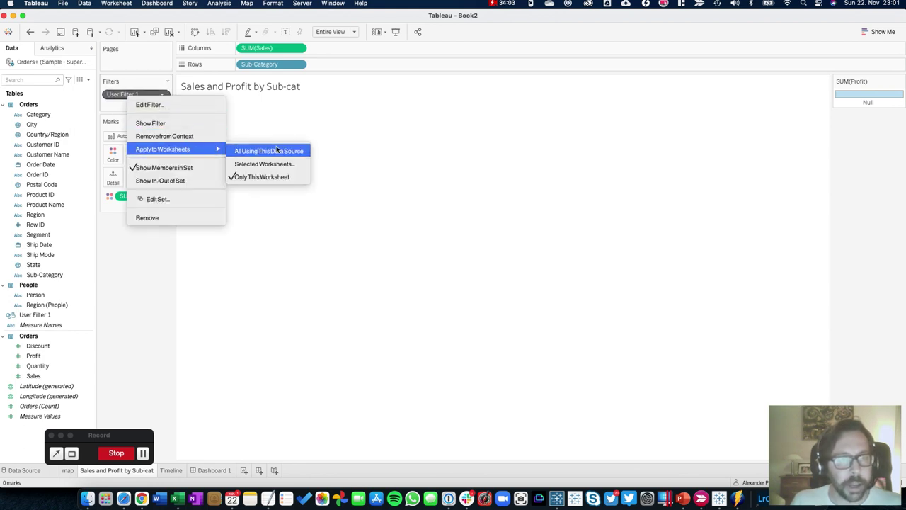
click(252, 151)
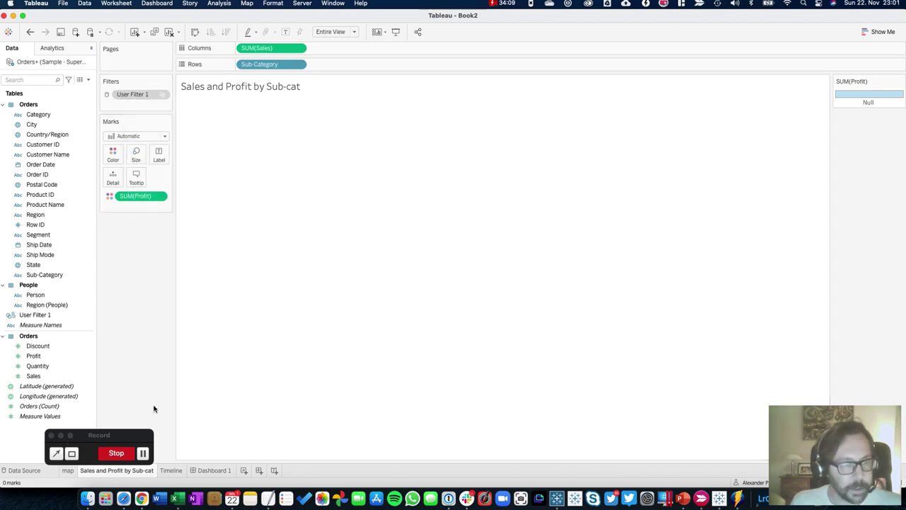
click(212, 470)
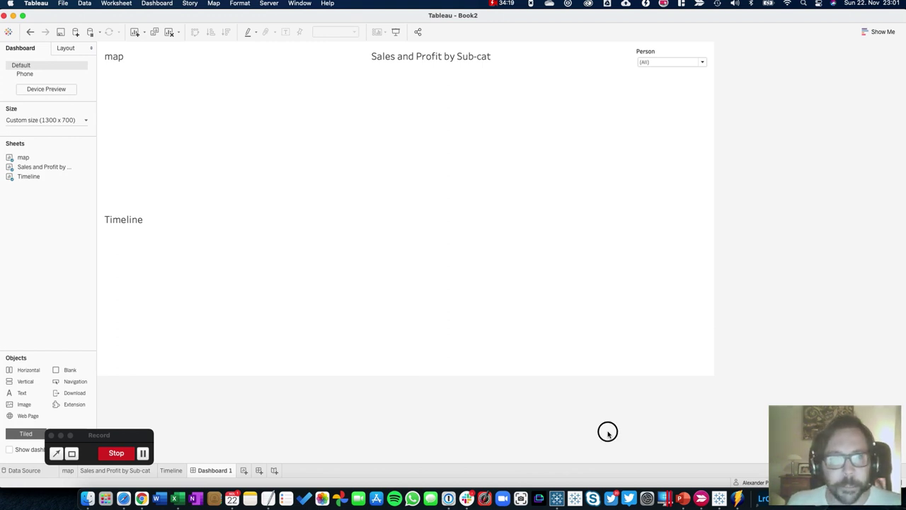
Start publishing the workbook to the server under the name 'Test dashboard 2'
click(275, 6)
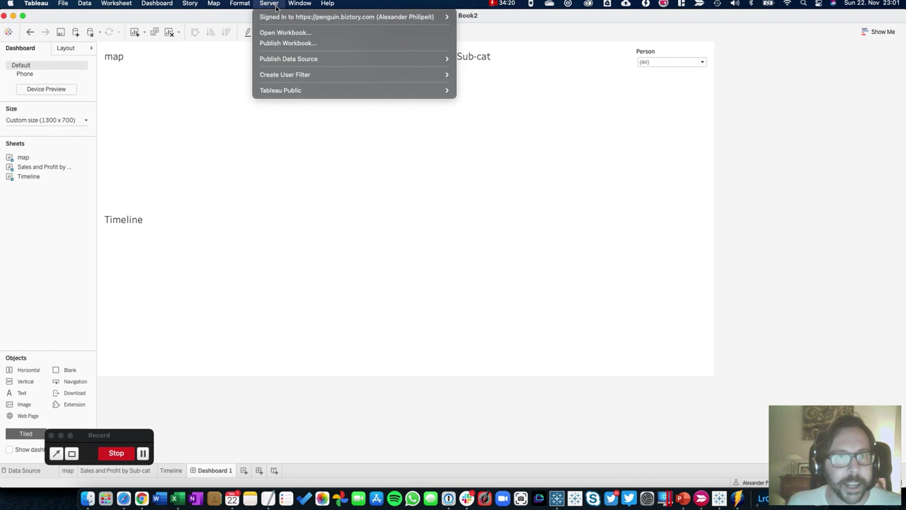
click(286, 43)
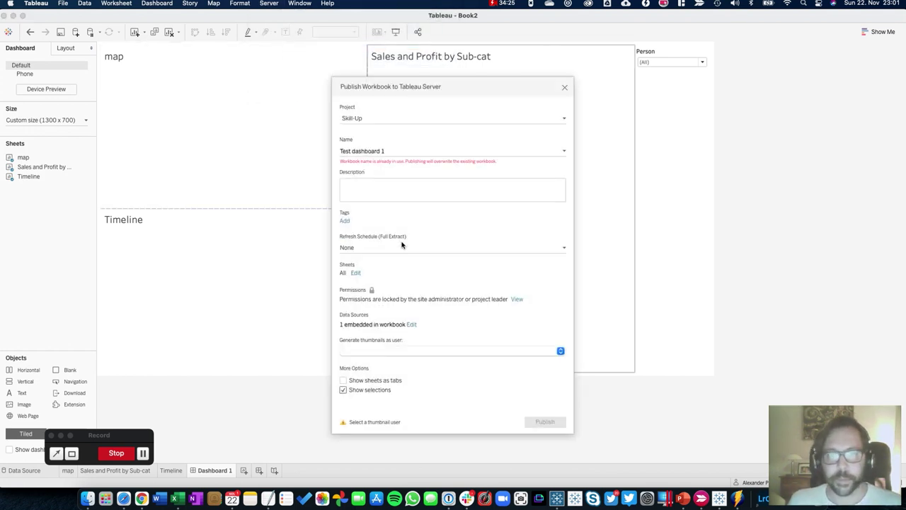
click(392, 150)
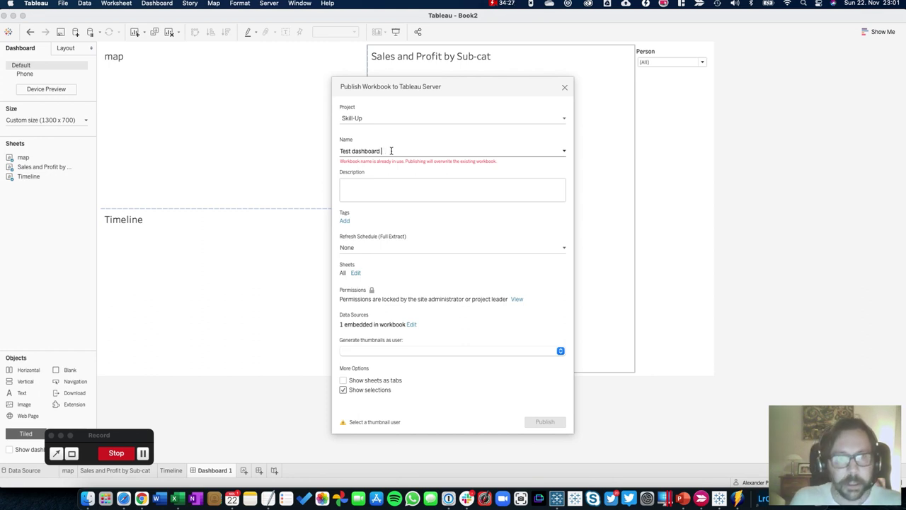
text(2)
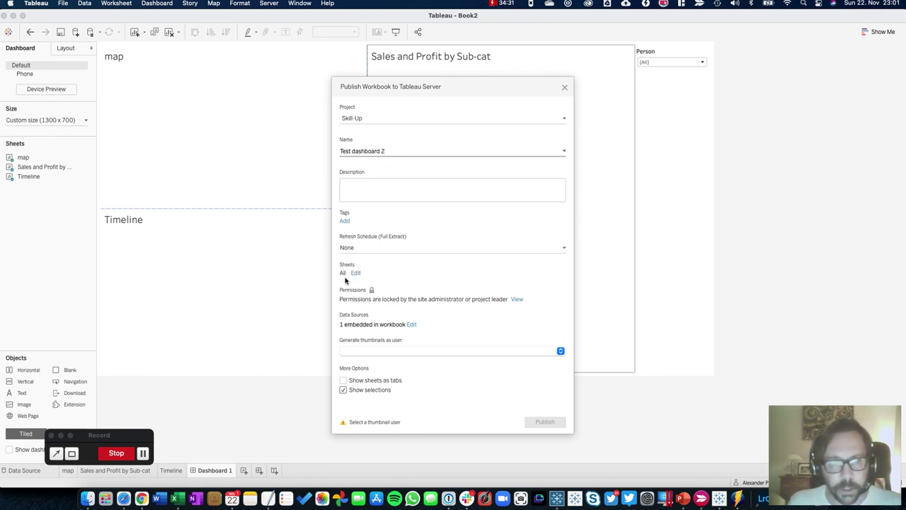
Limit the published sheets to the dashboards only
click(356, 273)
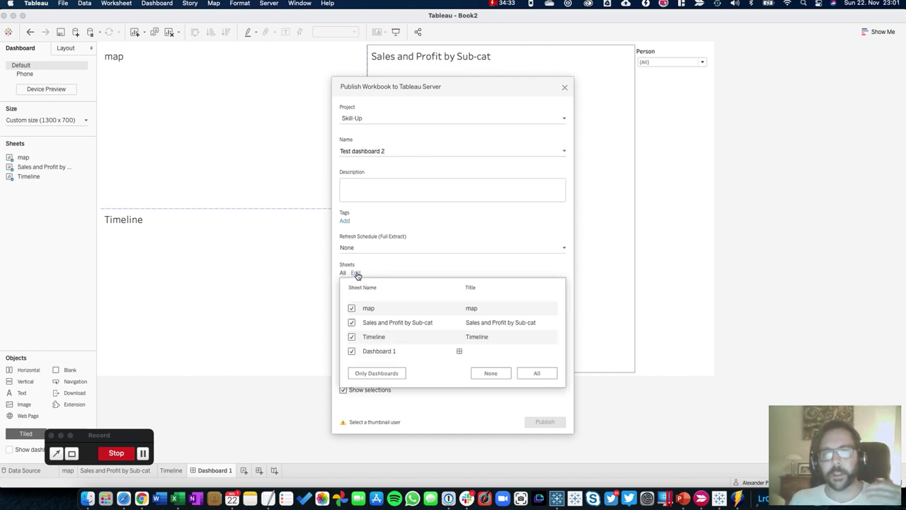
mouse_move(370, 311)
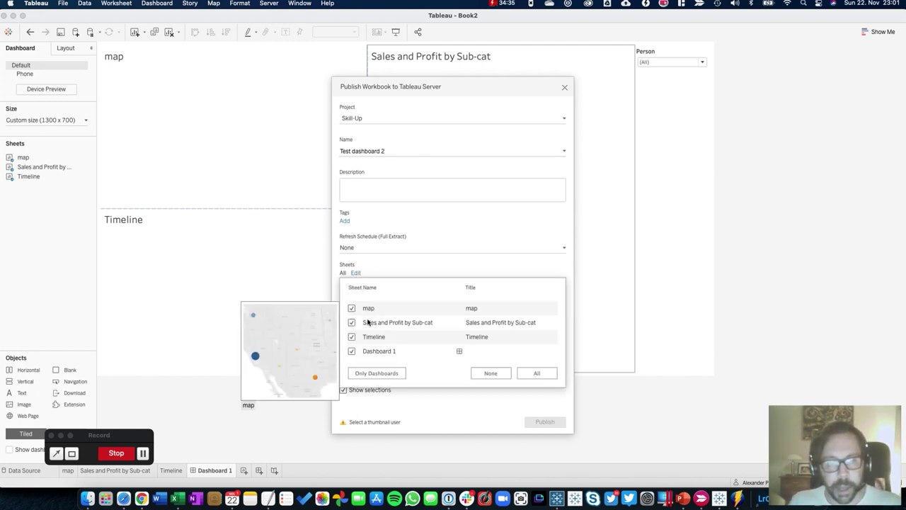
mouse_move(385, 339)
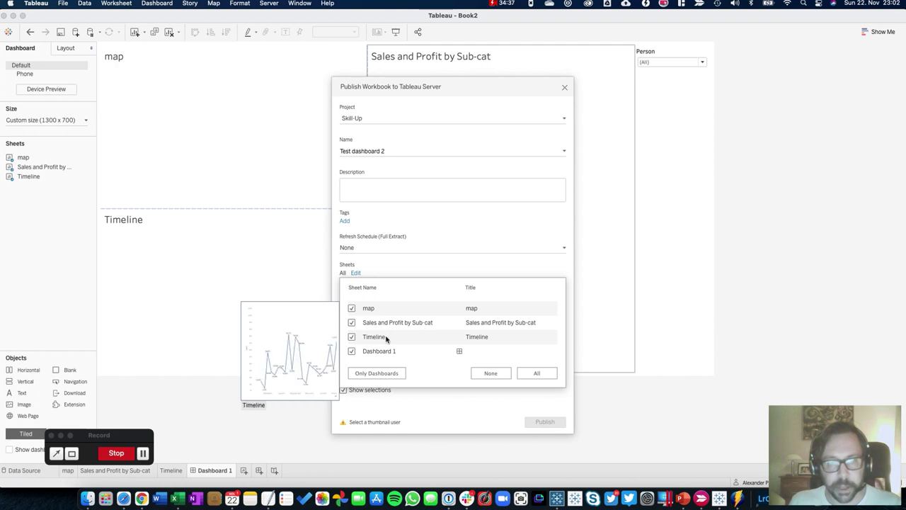
mouse_move(366, 355)
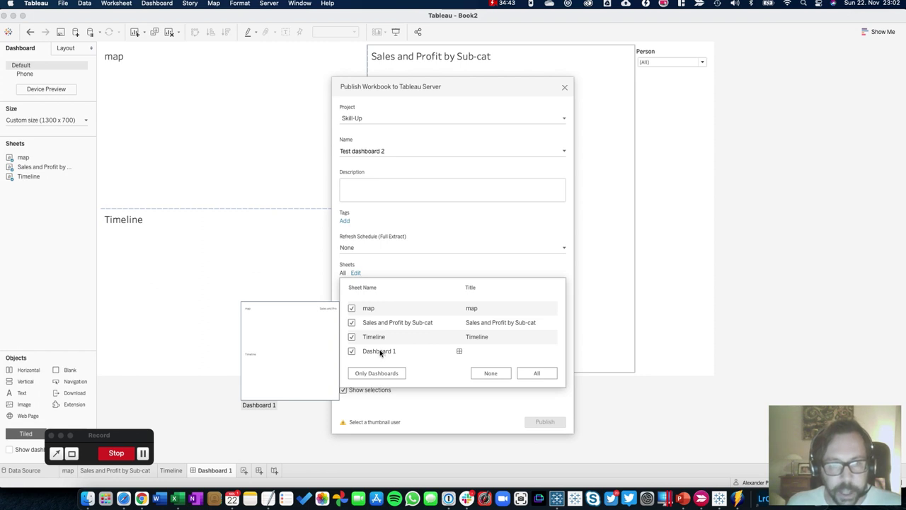
click(366, 373)
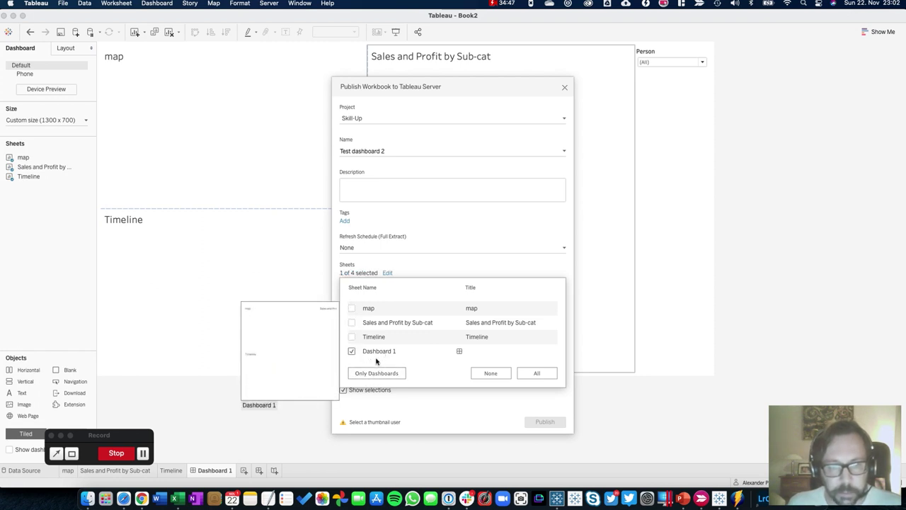
click(481, 211)
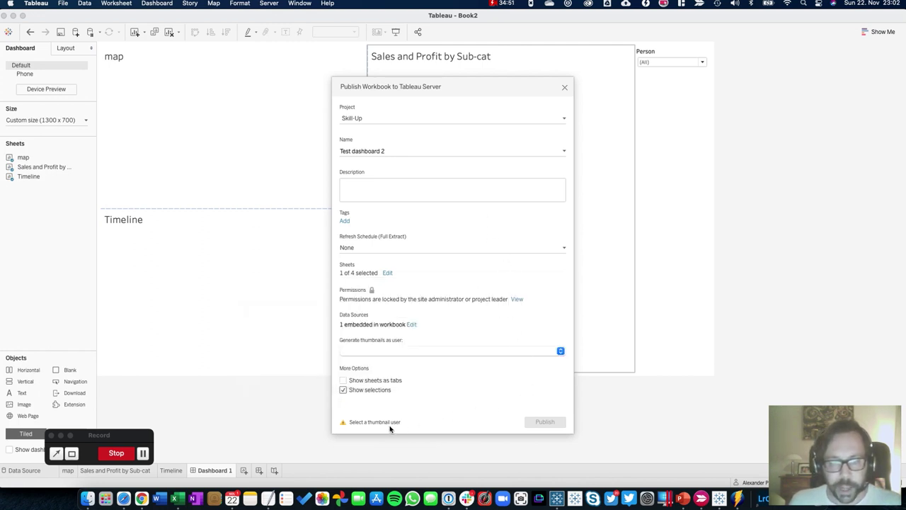
Choose the thumbnail-generation user and publish the workbook to Skill-Up
click(378, 351)
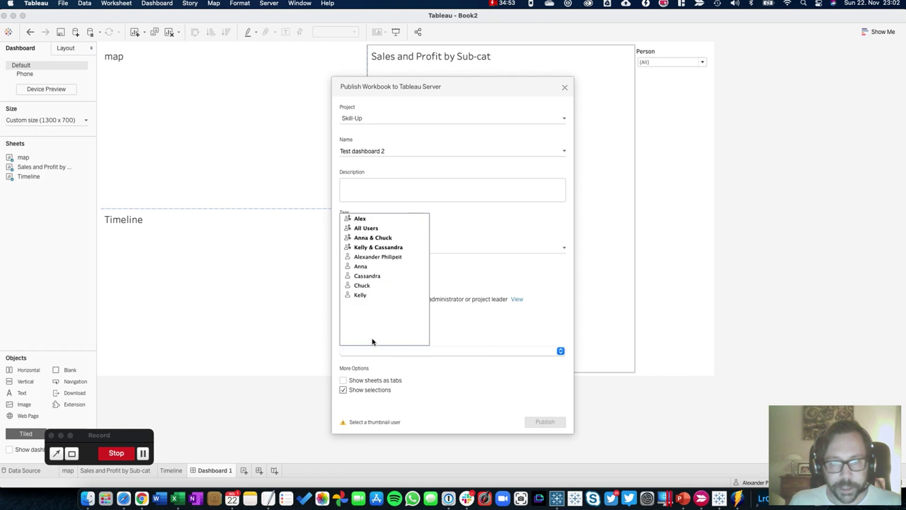
click(357, 267)
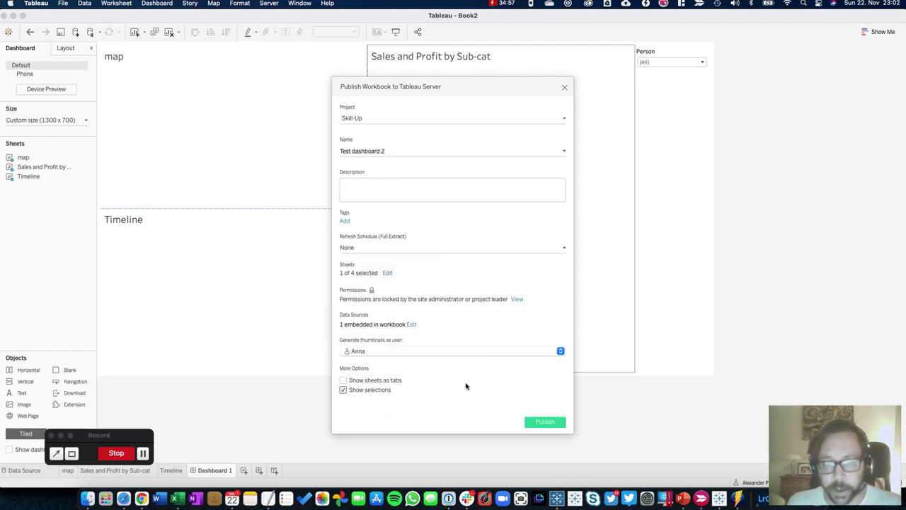
click(533, 422)
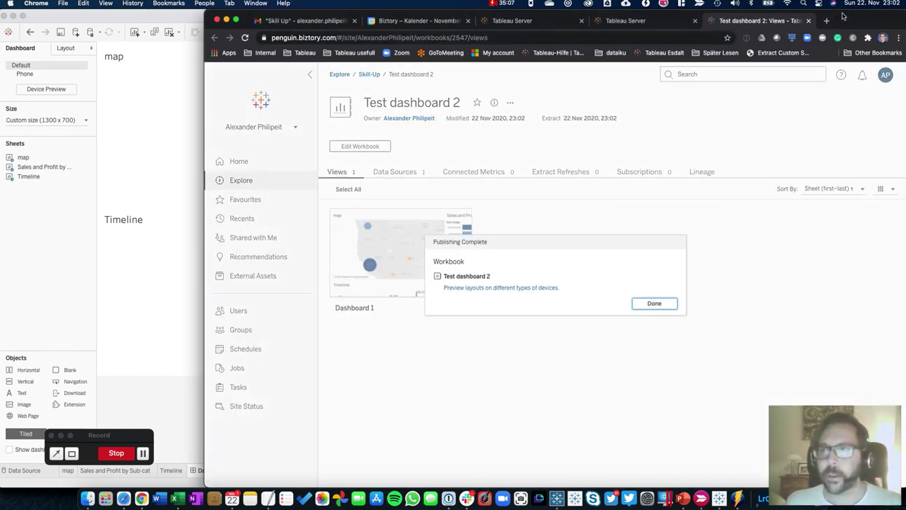
Maximize the browser, dismiss the Publishing Complete notice, and open Test dashboard 2's Dashboard 1
double_click(842, 16)
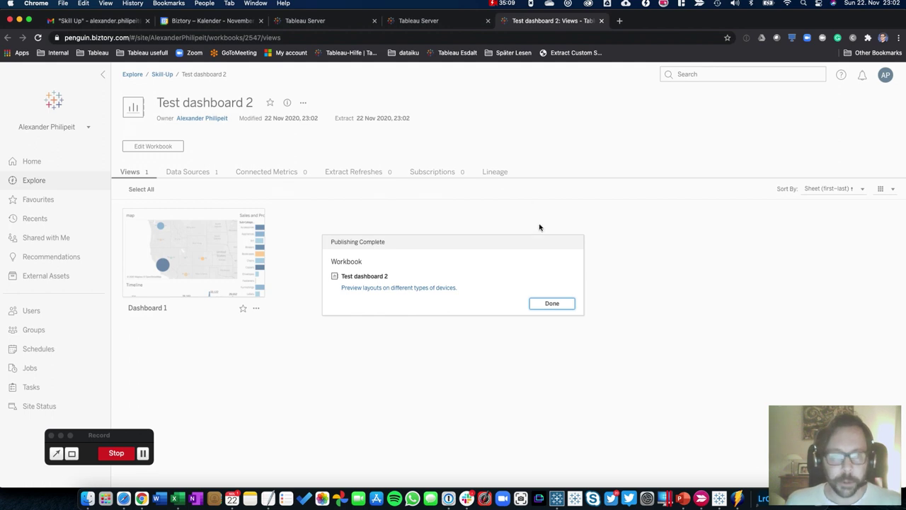
click(550, 302)
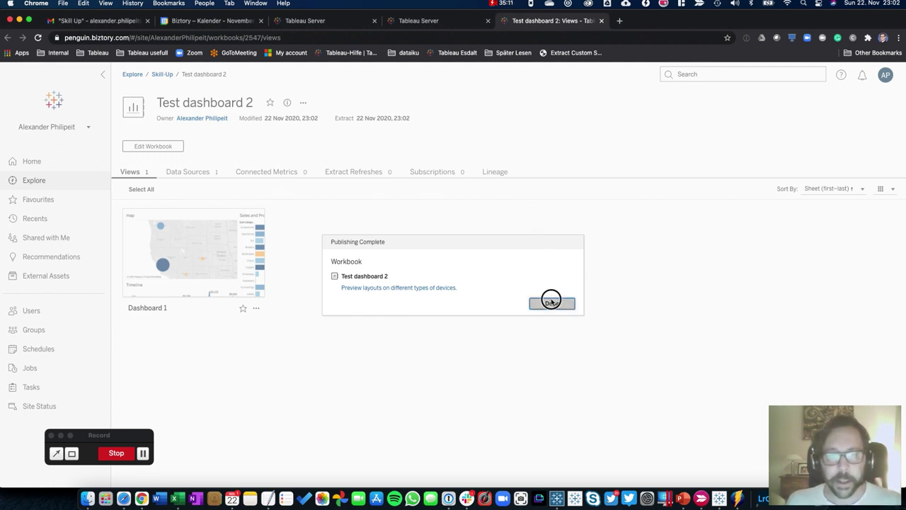
mouse_move(163, 247)
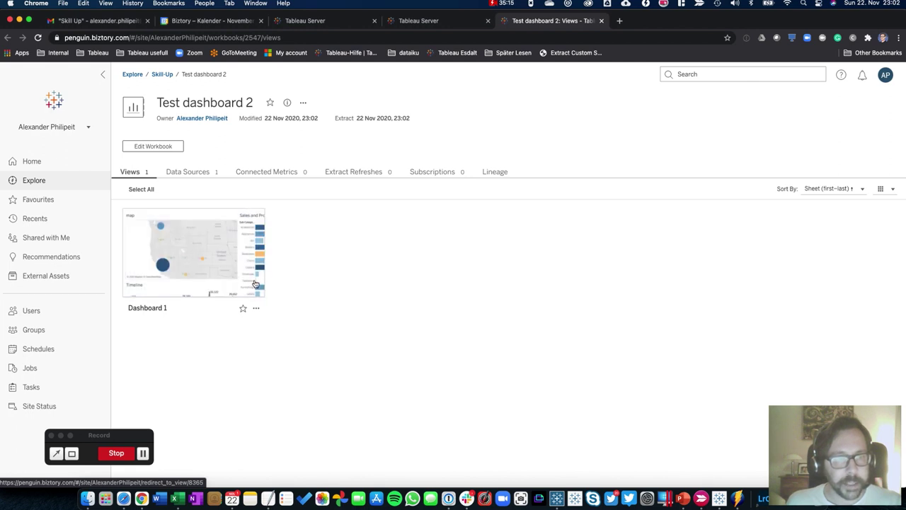
click(196, 244)
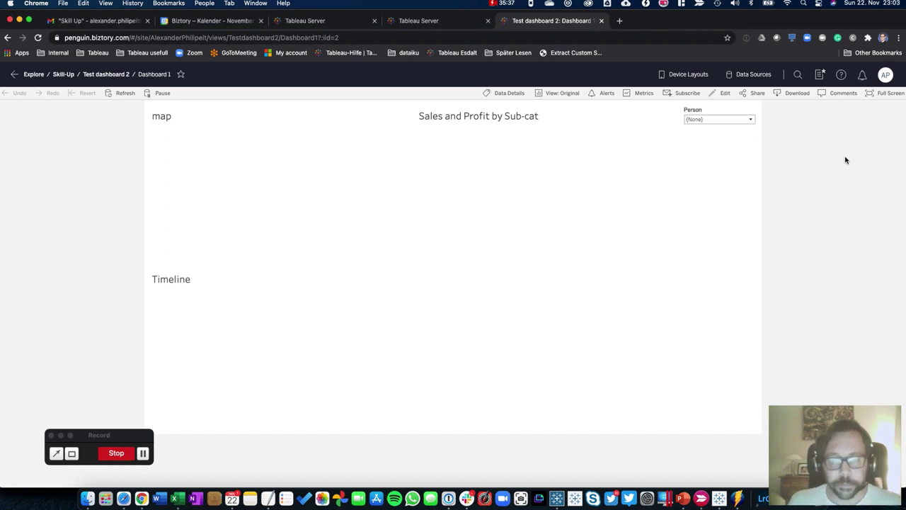
In the other user's browser, open Test dashboard 2's Dashboard 1 from the Skill-Up project
click(123, 505)
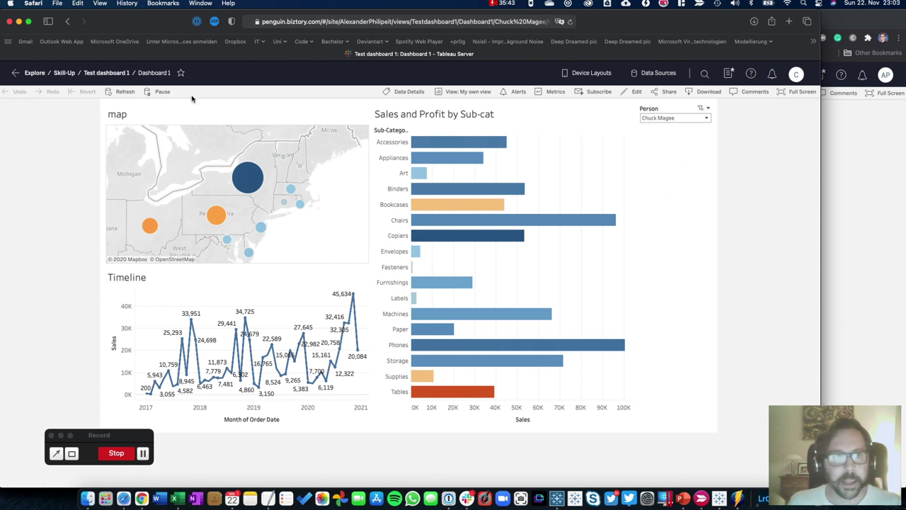
click(64, 73)
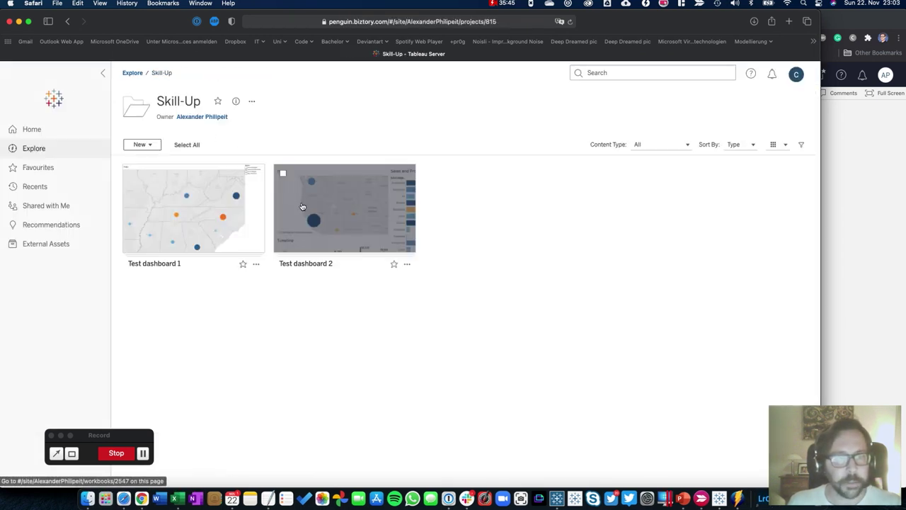
mouse_move(194, 215)
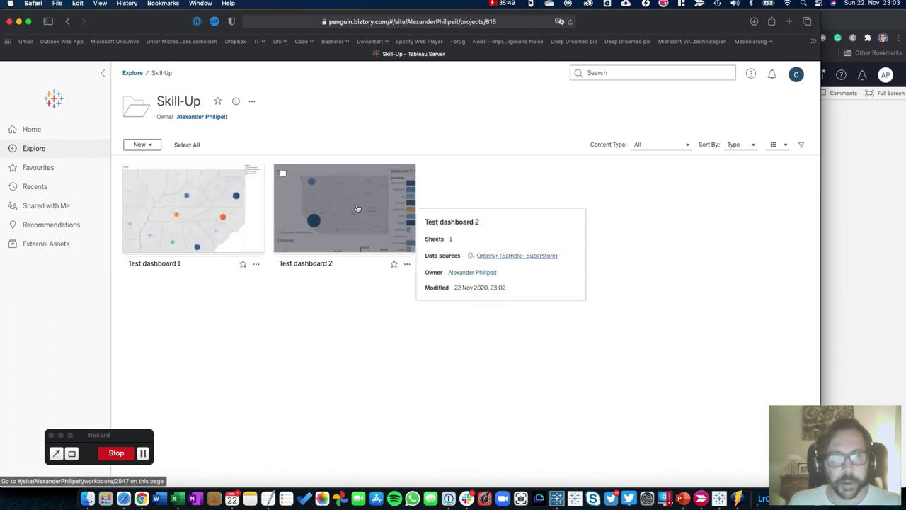
click(357, 209)
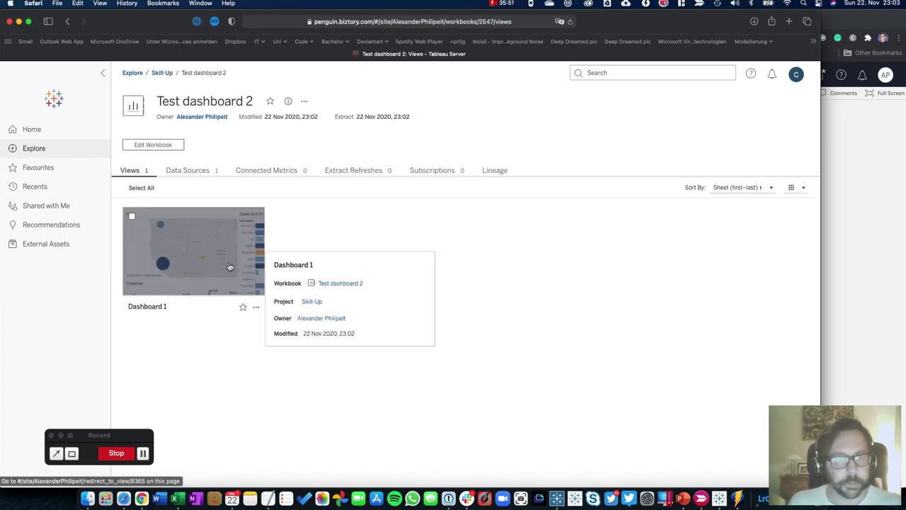
click(229, 267)
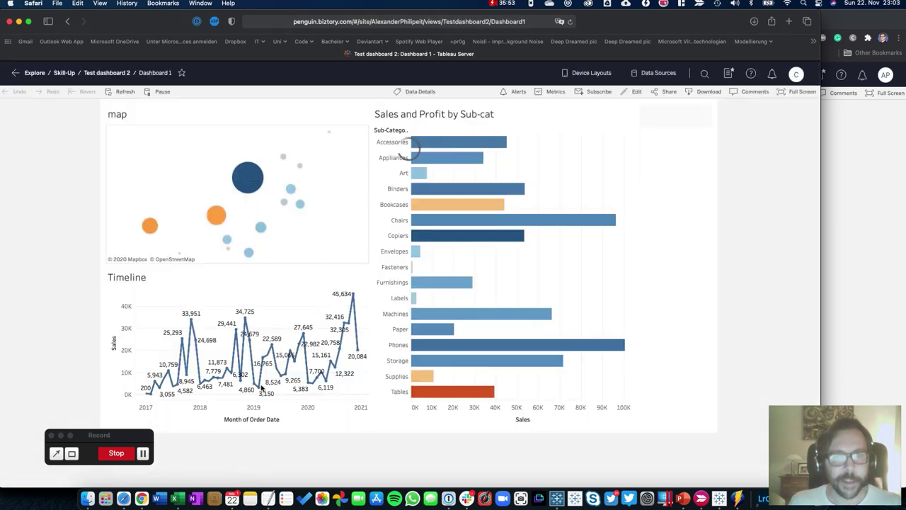
mouse_move(260, 386)
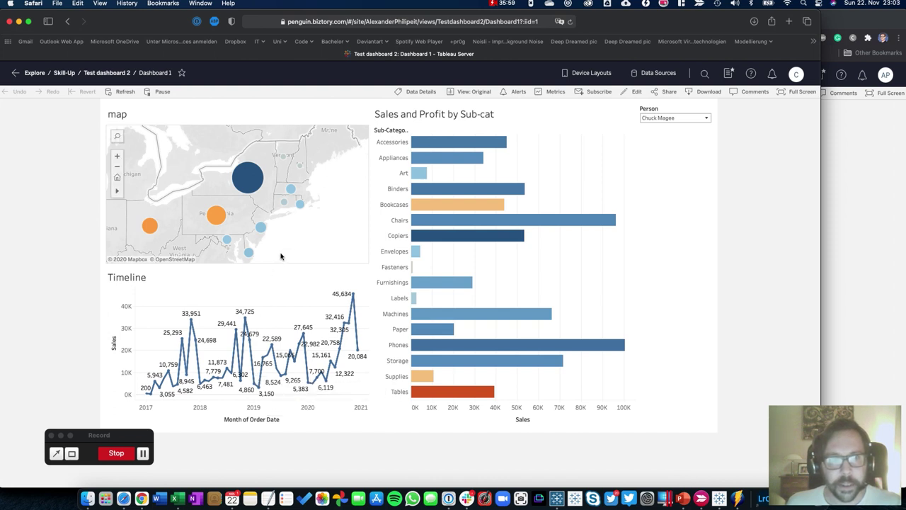
mouse_move(249, 247)
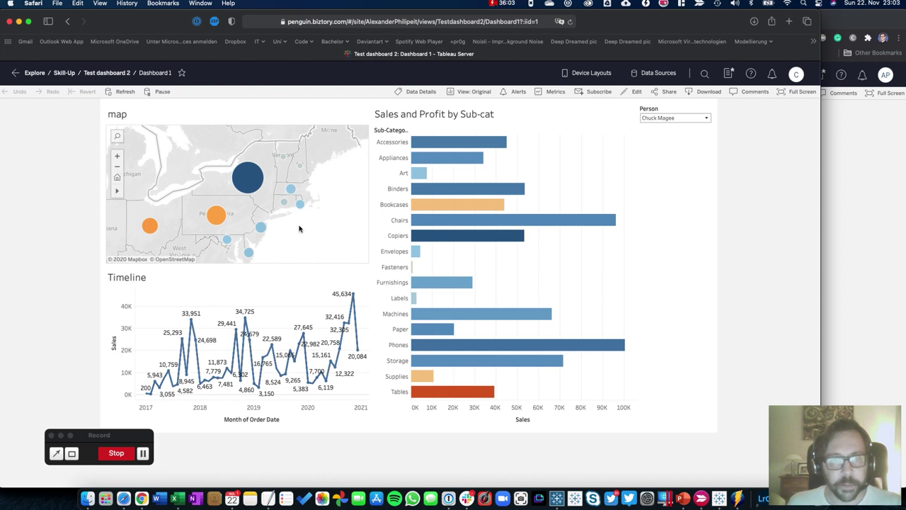
click(798, 75)
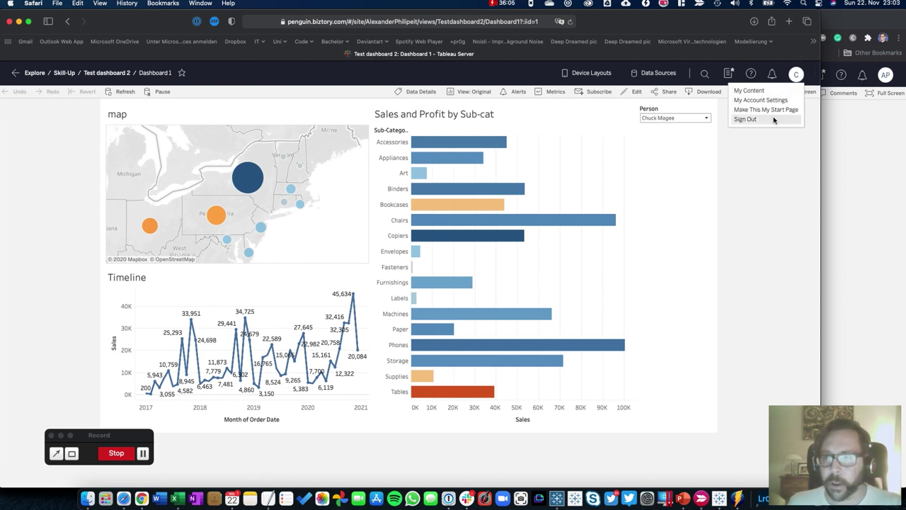
Sign out, then sign in as another user with a username copied from the spreadsheet
click(746, 119)
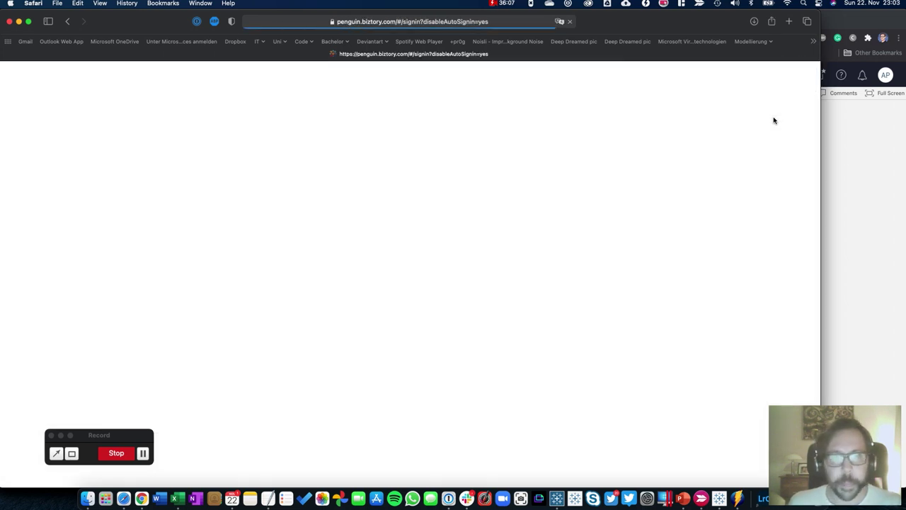
key(super+Tab)
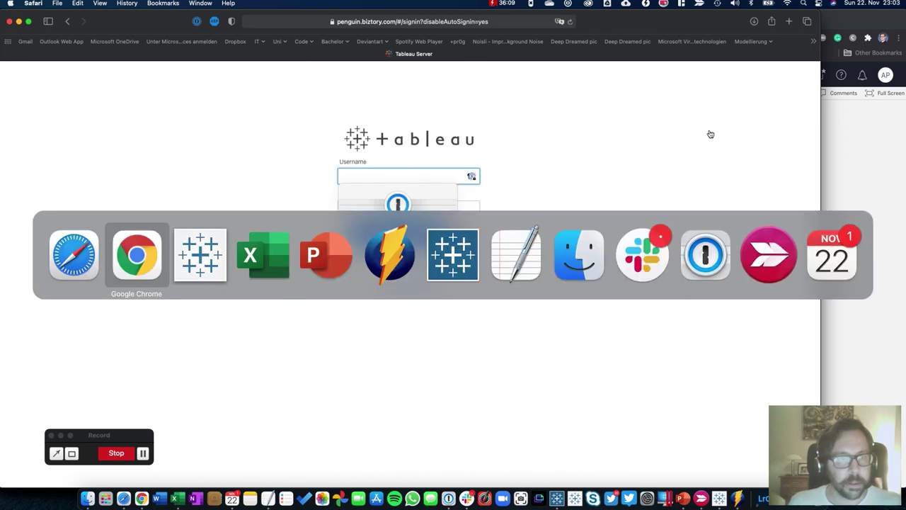
key(super+Tab)
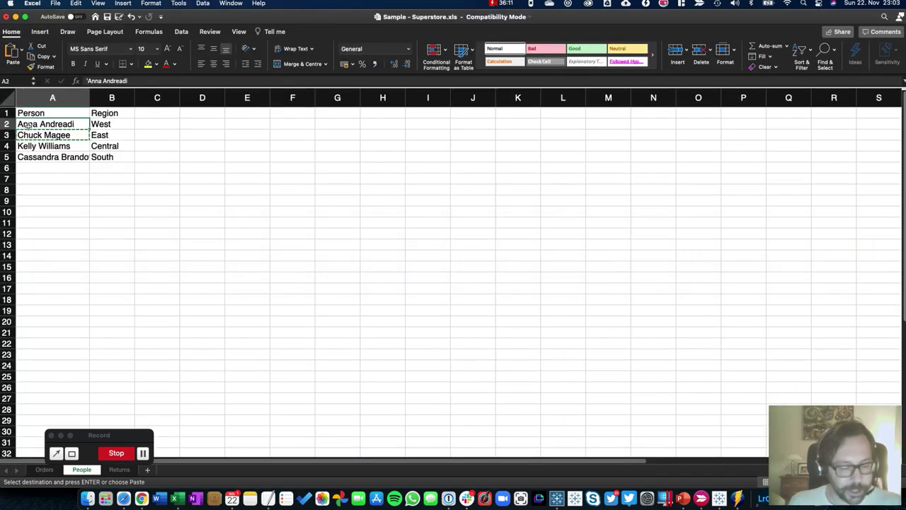
key(super+Tab)
key(super+v)
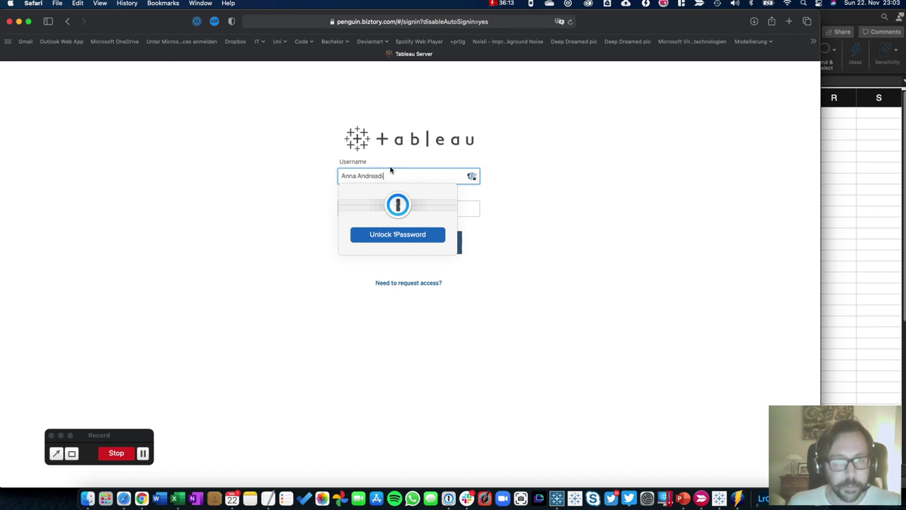
key(Tab)
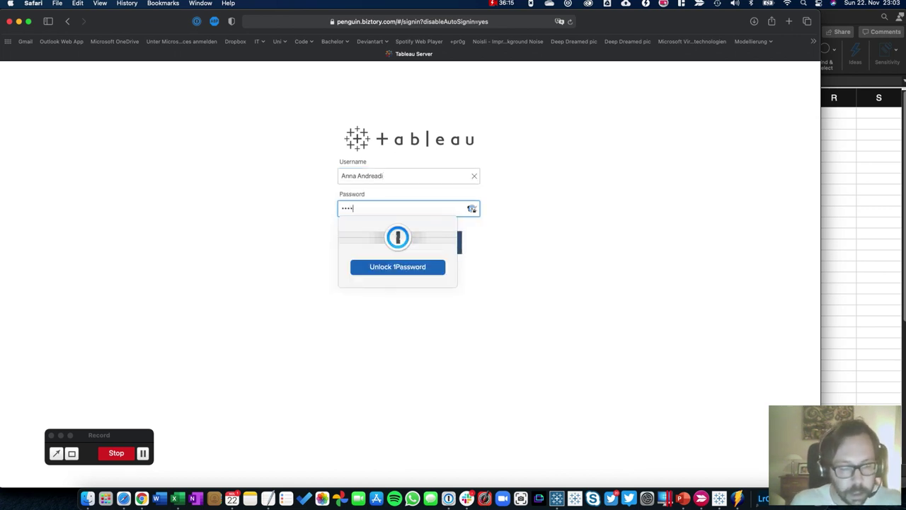
key(Return)
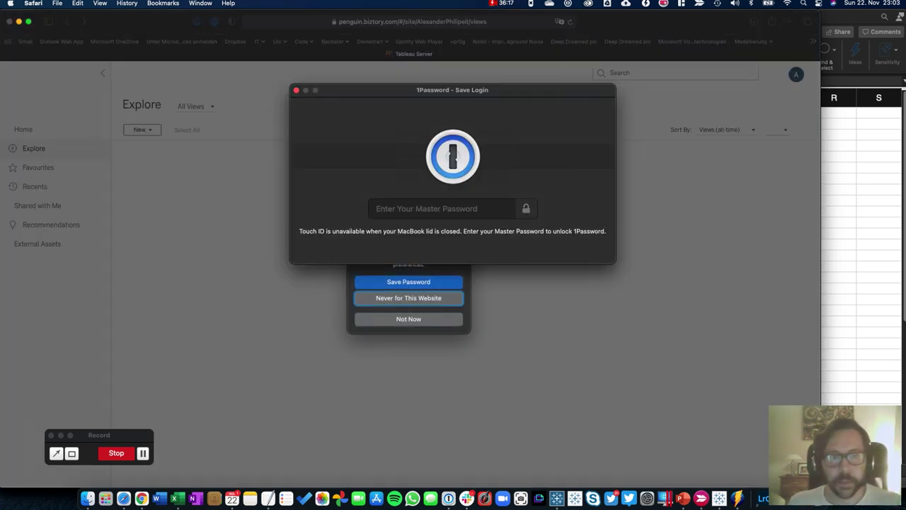
click(297, 91)
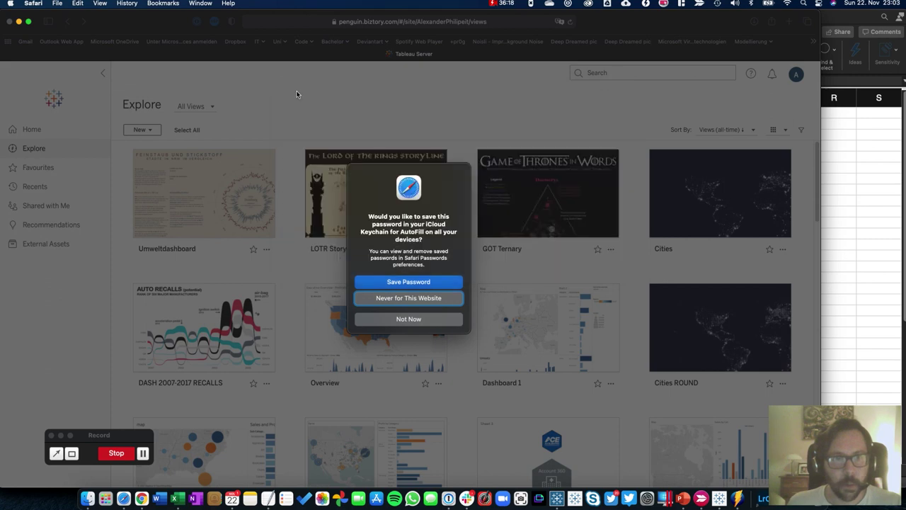
Decline saving the password, then open Dashboard 1 via Explore, Skill-Up and Test dashboard 2
click(394, 315)
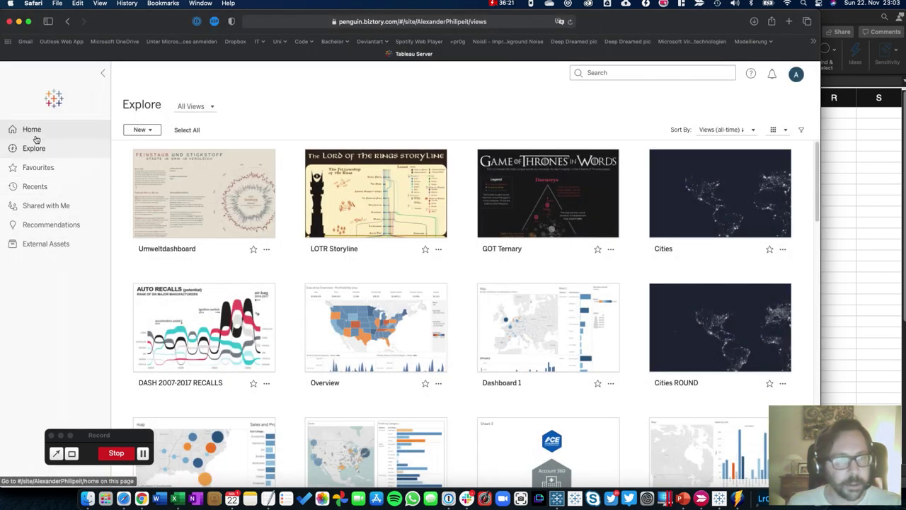
click(34, 147)
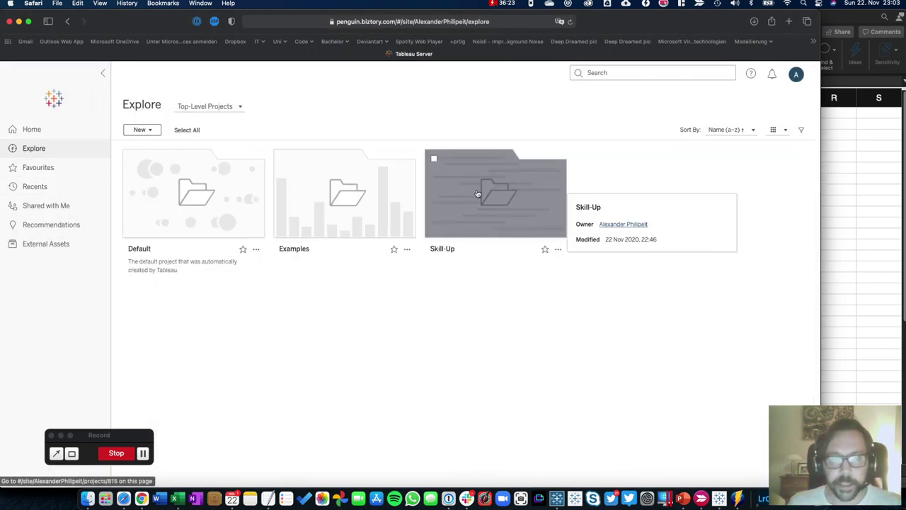
click(477, 191)
mouse_move(318, 216)
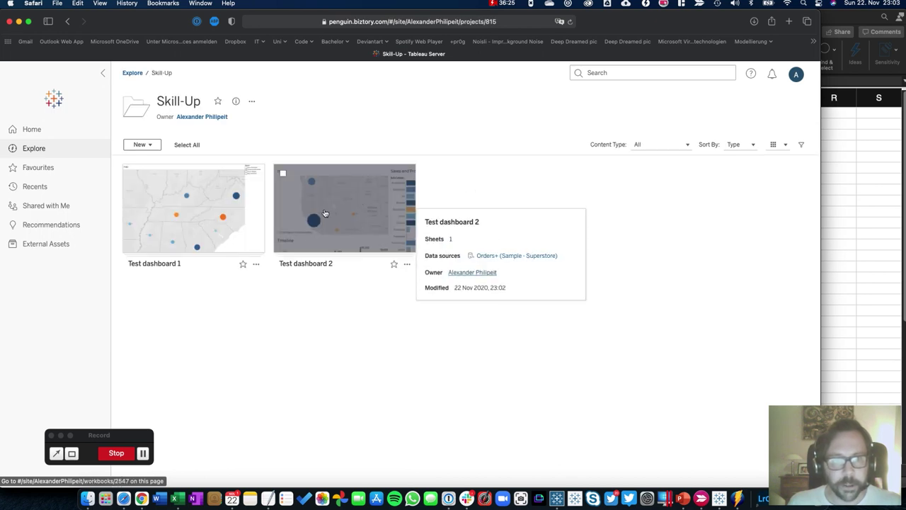
click(321, 218)
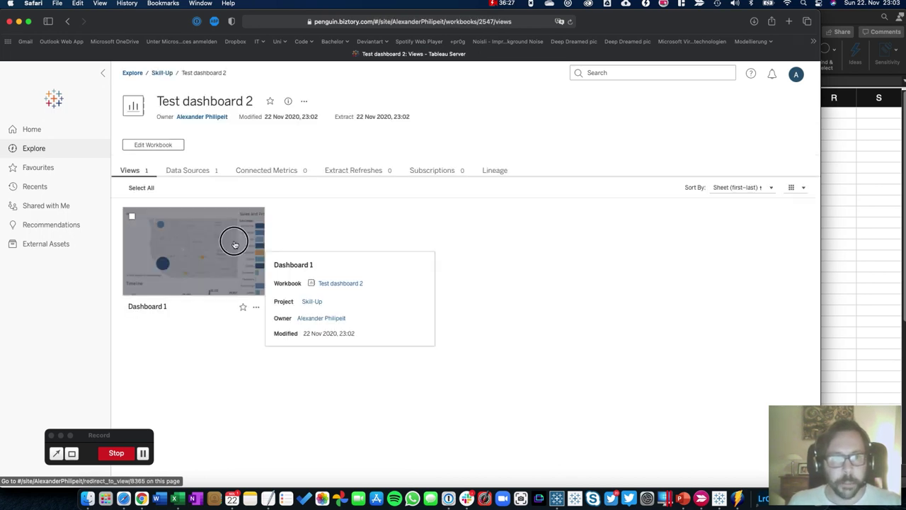
click(233, 239)
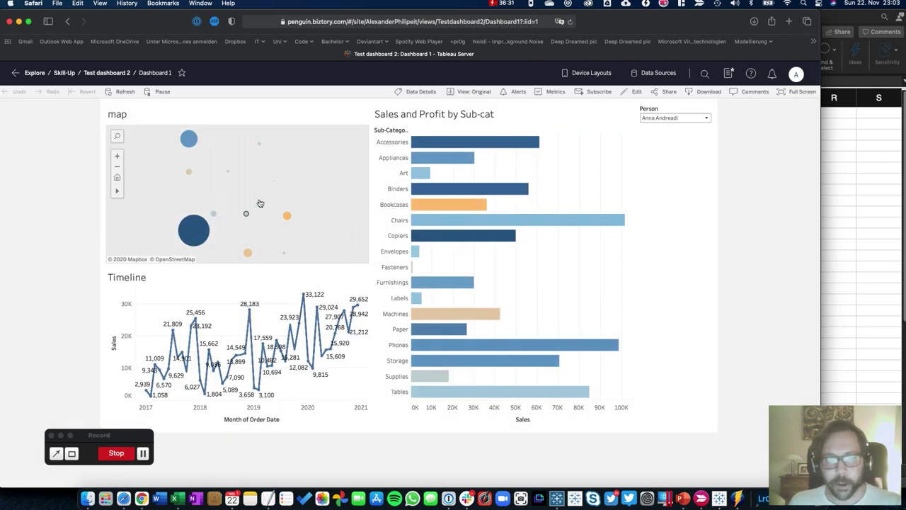
mouse_move(190, 129)
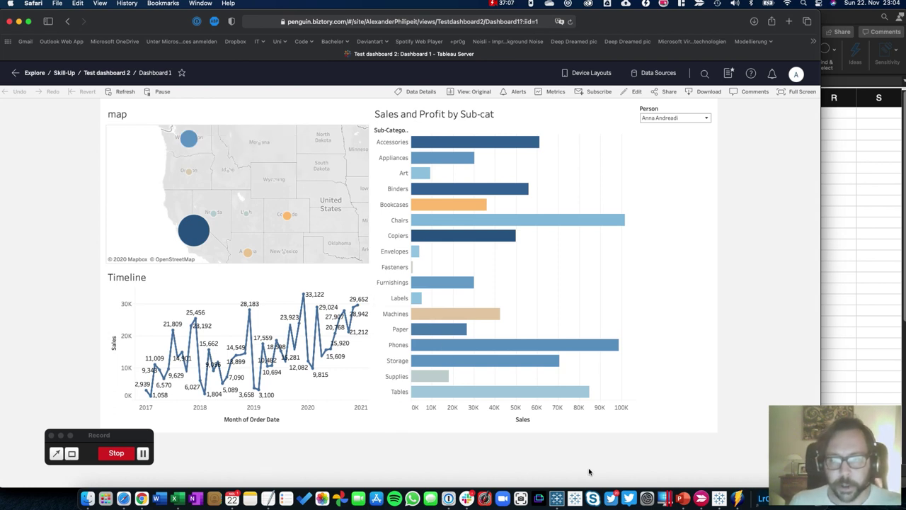
Create Sheet 4 with Person on Rows and drag User Filter 1 off the Filters shelf
click(720, 494)
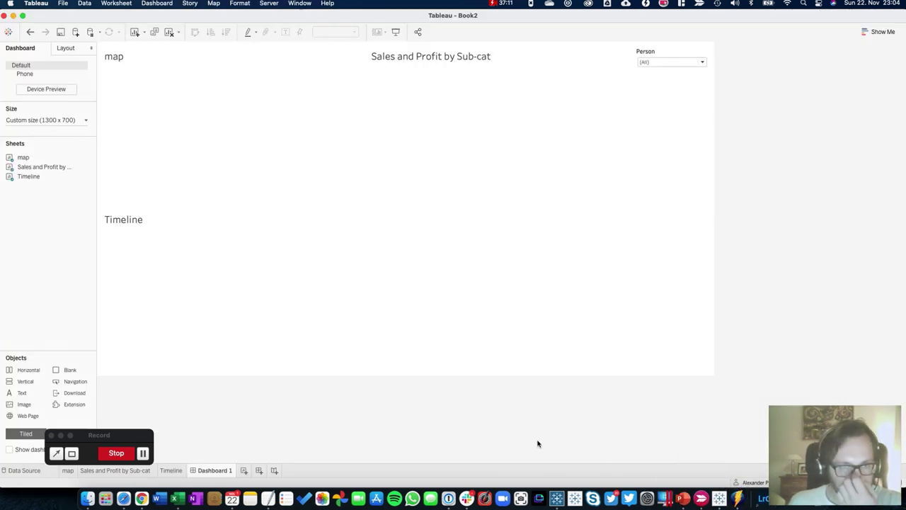
click(244, 470)
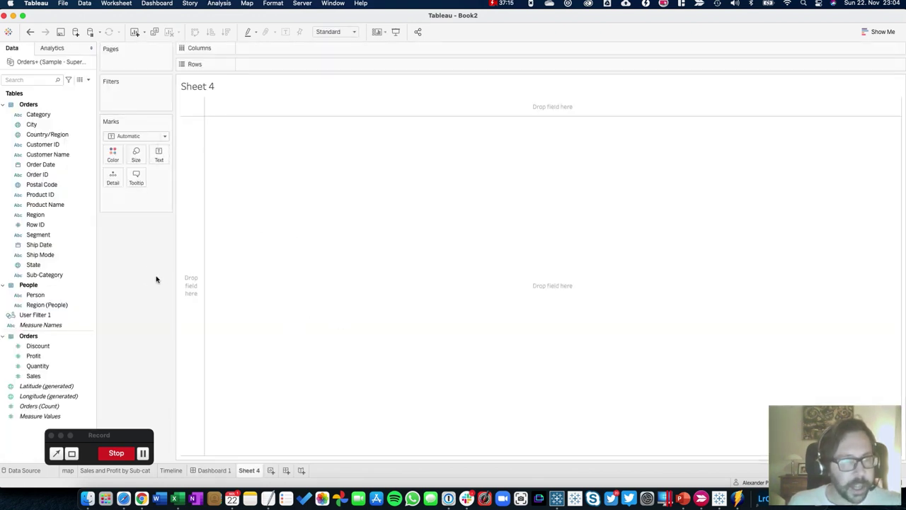
click(43, 296)
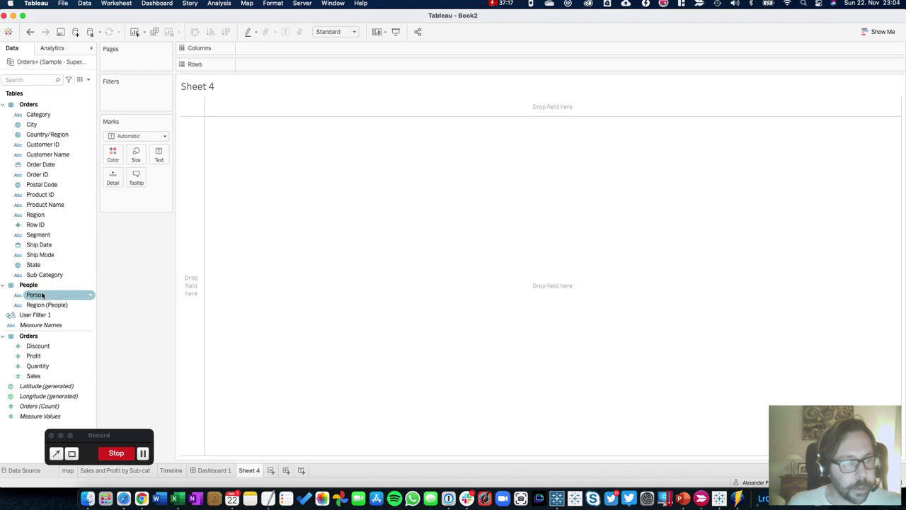
click(39, 304)
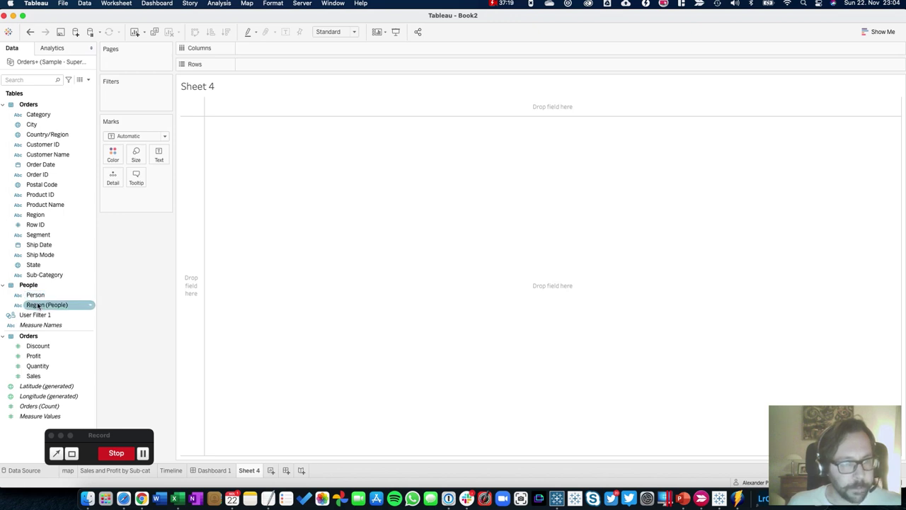
drag(35, 303, 260, 69)
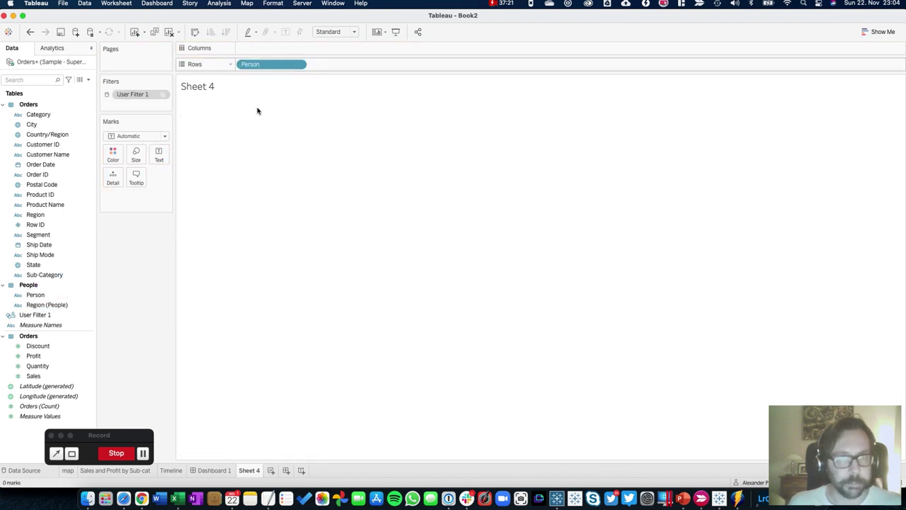
drag(138, 97, 132, 283)
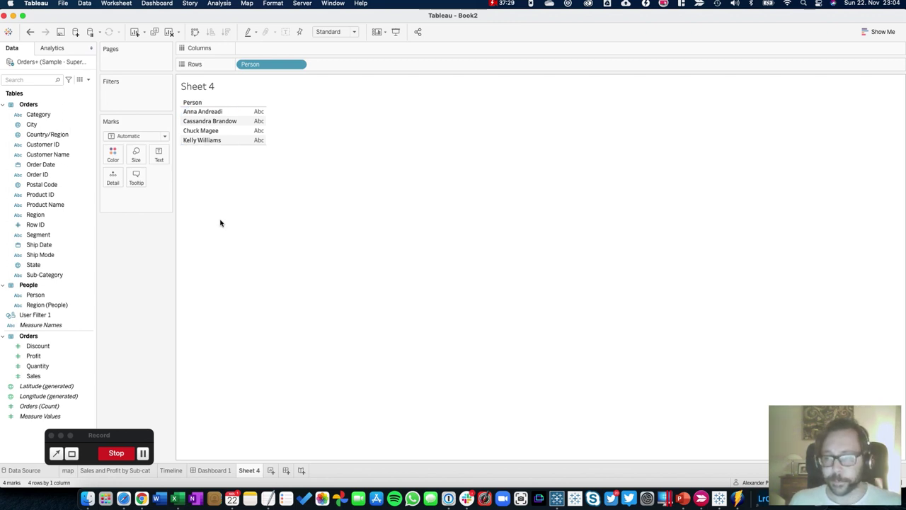
Create a calculated field 'username' with formula USERNAME() and add it to Sheet 4's Rows
click(88, 80)
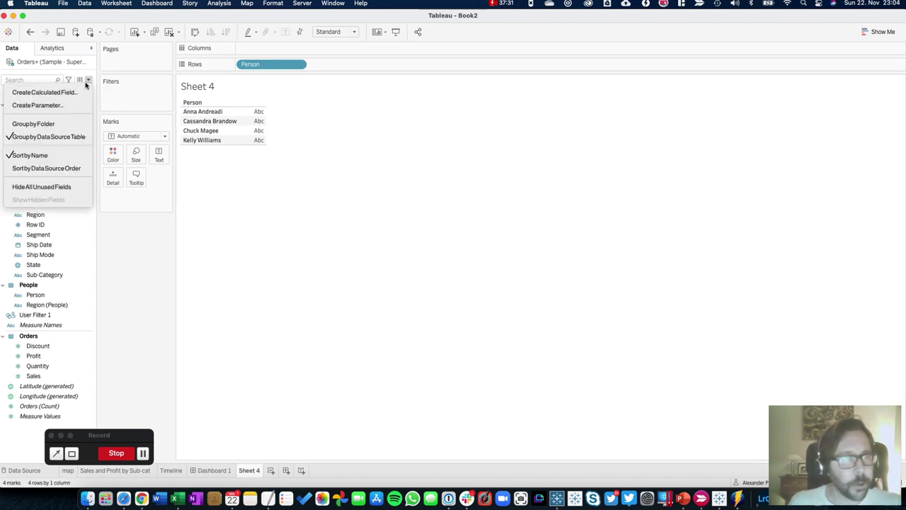
click(71, 92)
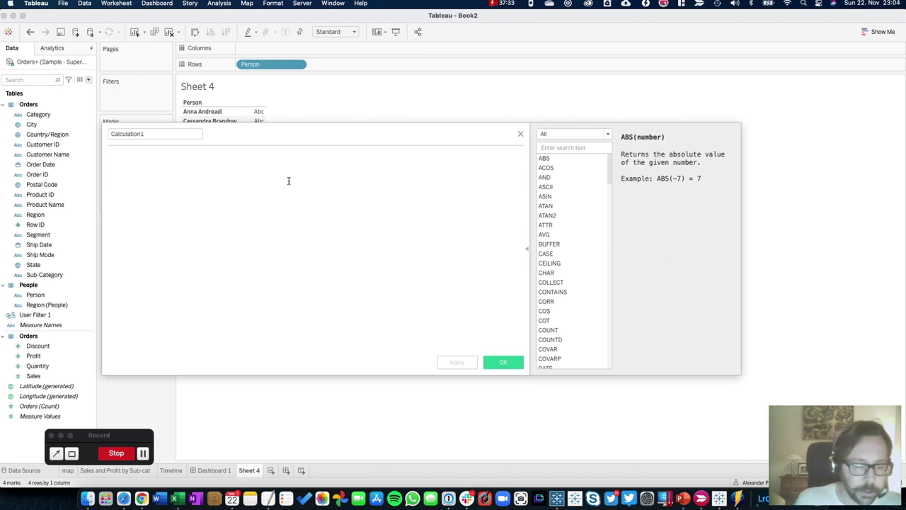
text(us)
key(Down)
key(Down)
key(Return)
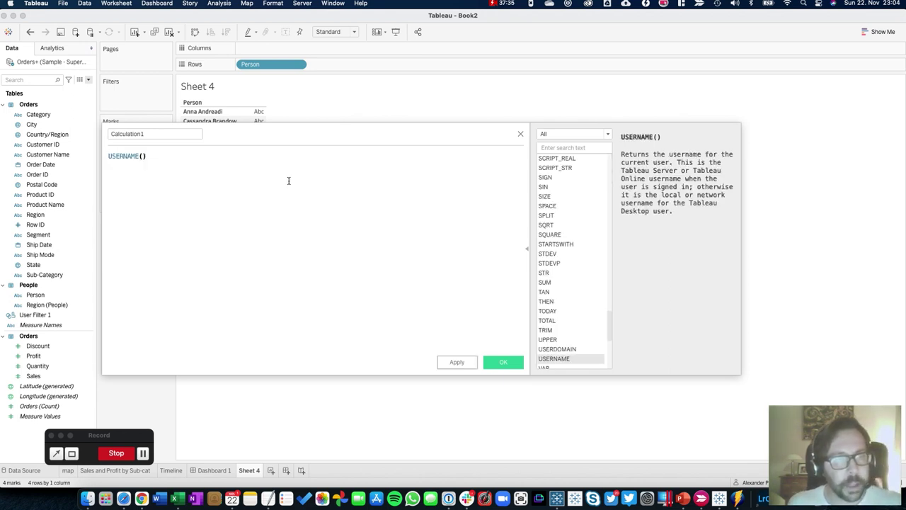
click(177, 136)
text(username)
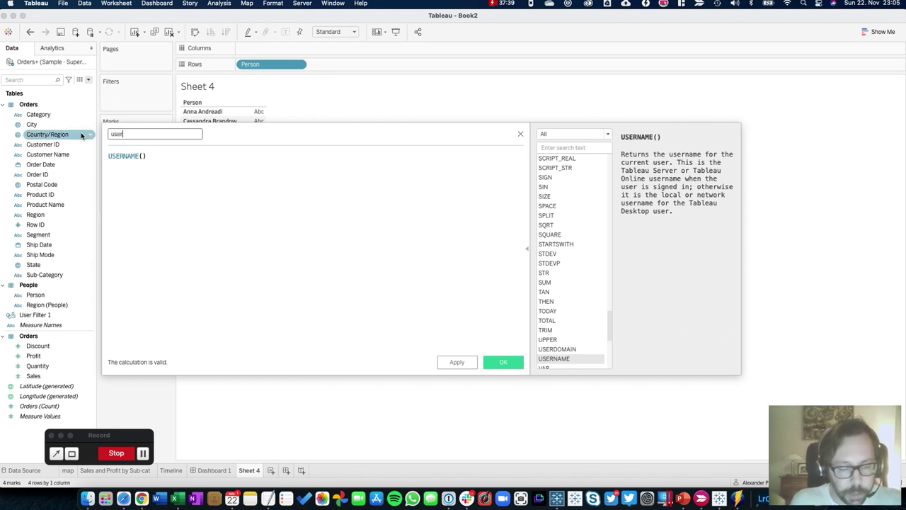
click(492, 364)
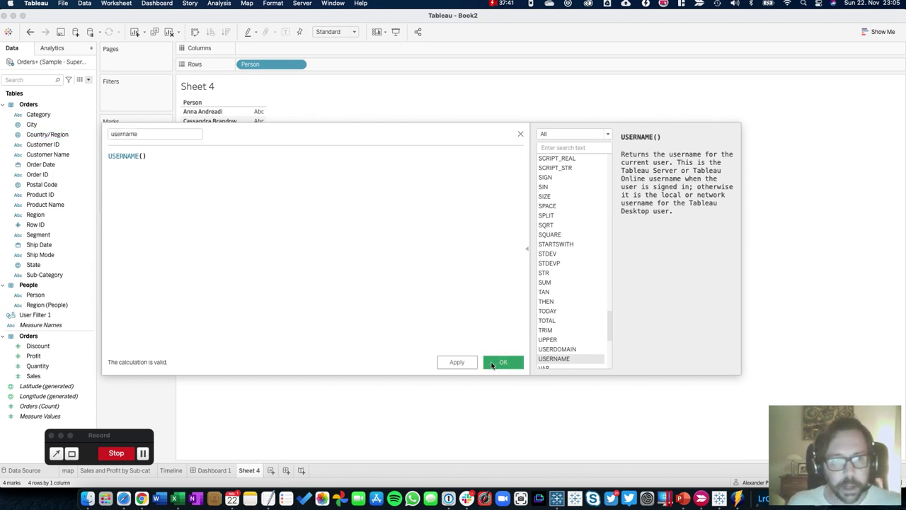
drag(61, 326, 394, 64)
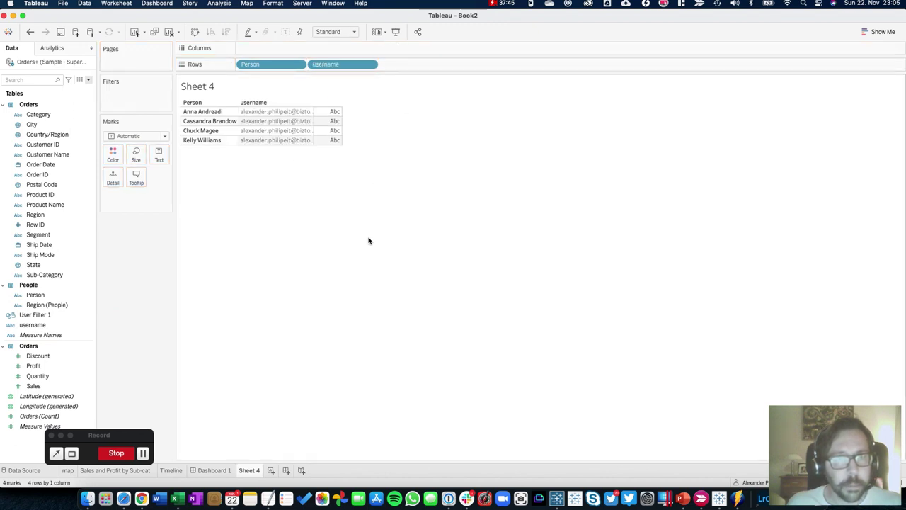
Widen the username column and preview Sheet 4 as another sample user
drag(314, 131, 348, 134)
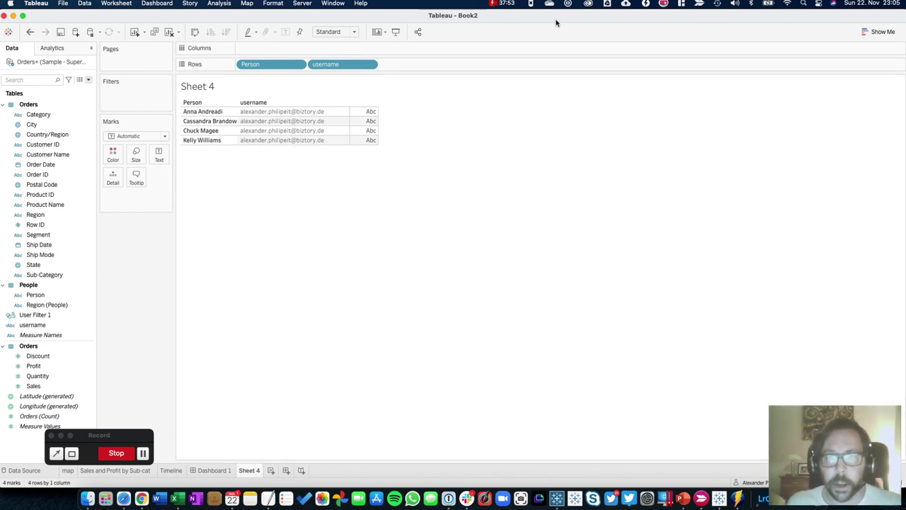
drag(552, 12, 465, 11)
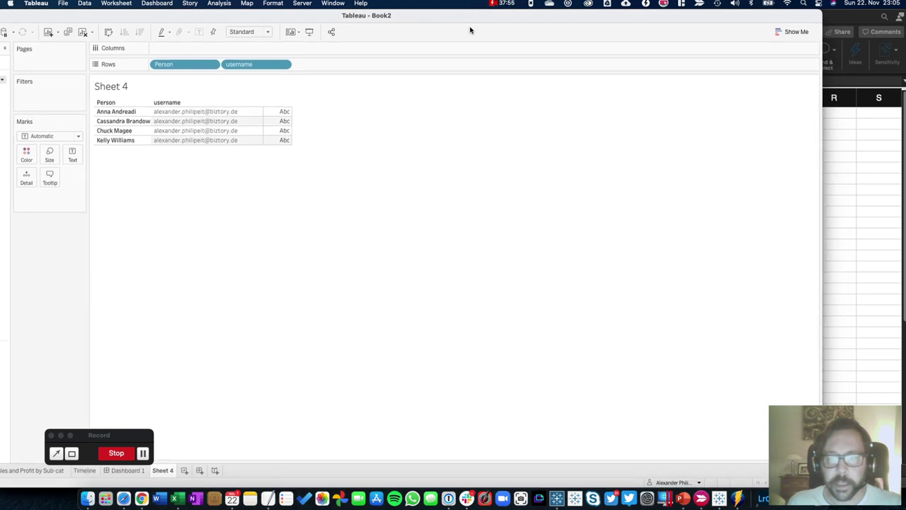
click(701, 482)
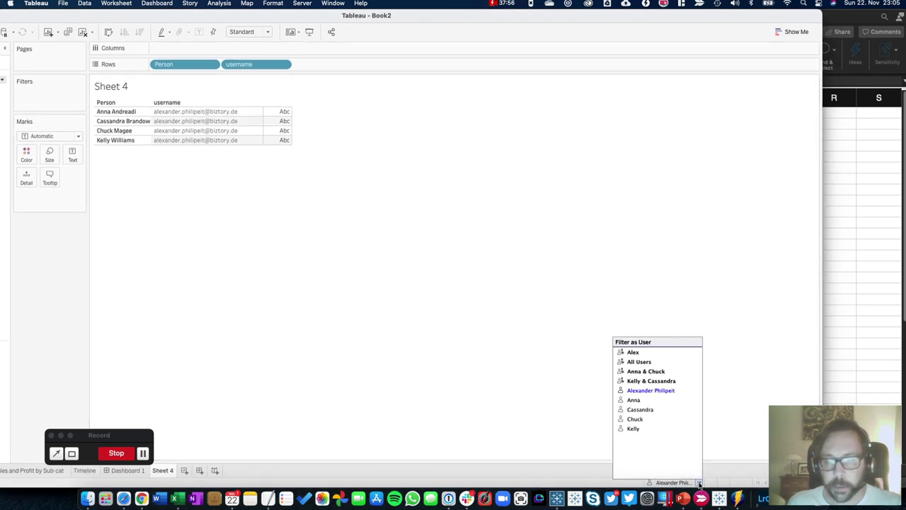
click(632, 400)
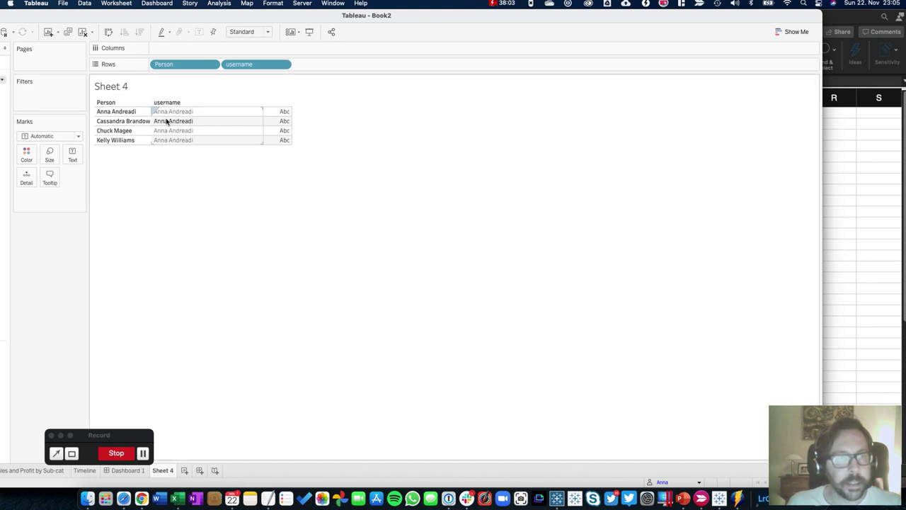
click(119, 112)
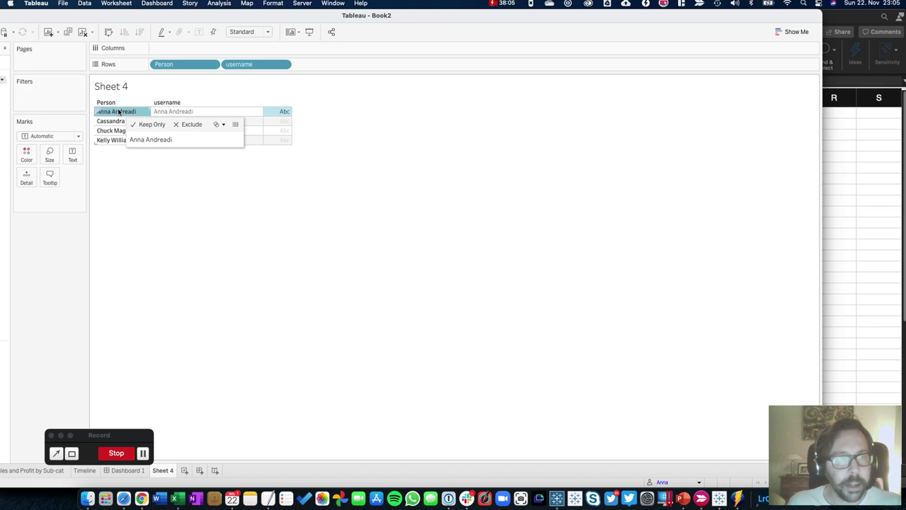
click(175, 113)
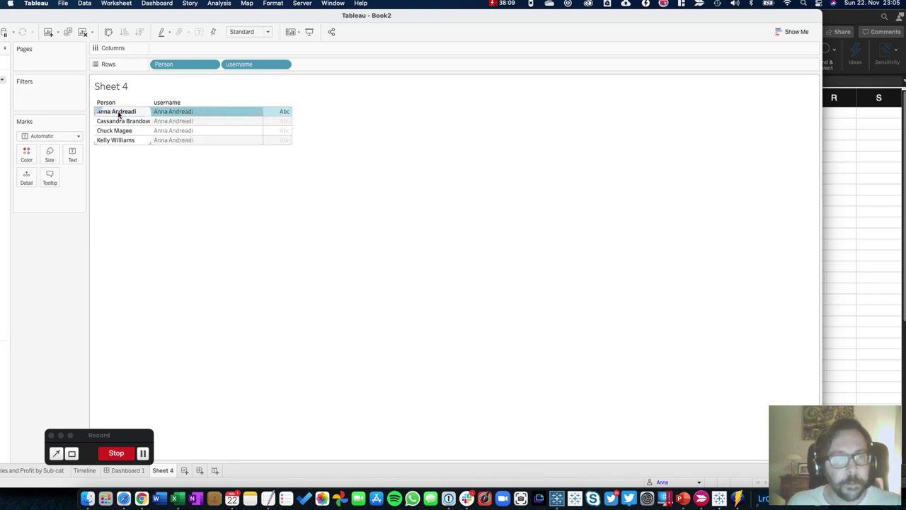
Create a new calculated field with the formula [Person] = USERNAME()
drag(177, 12, 283, 16)
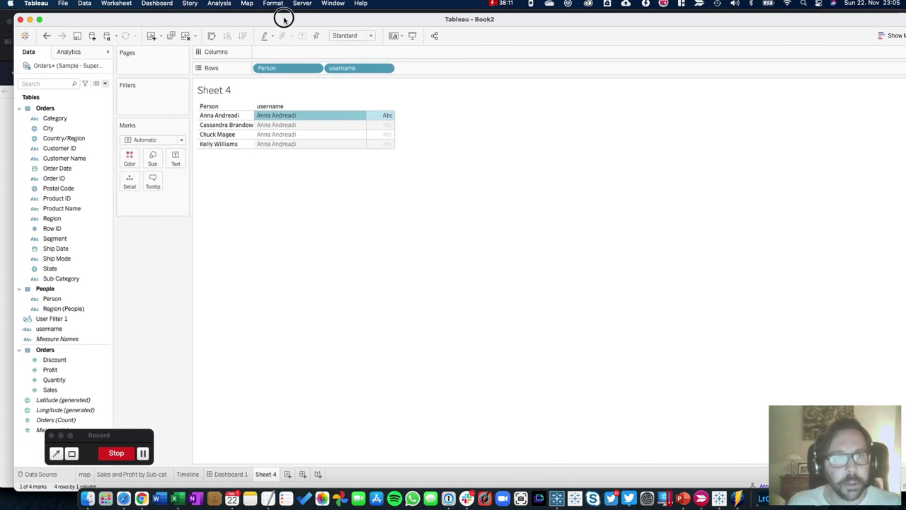
click(105, 84)
click(99, 93)
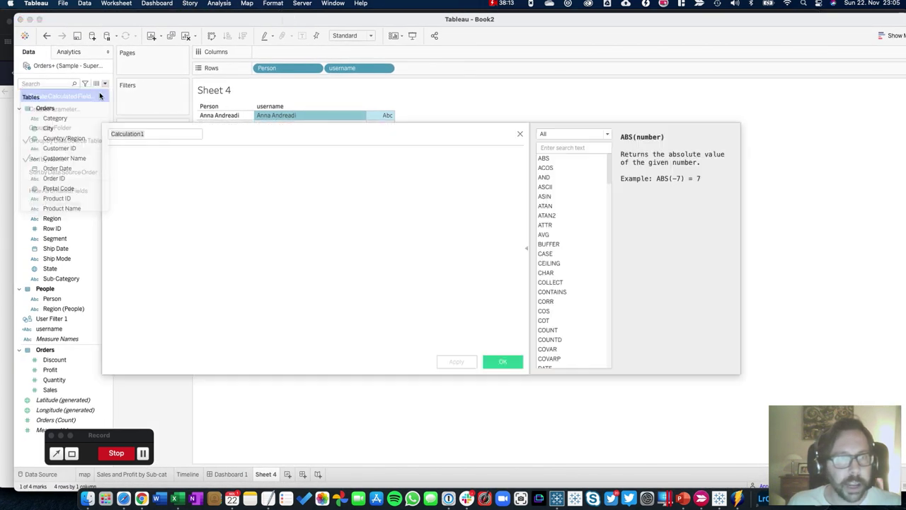
click(292, 224)
text(Per)
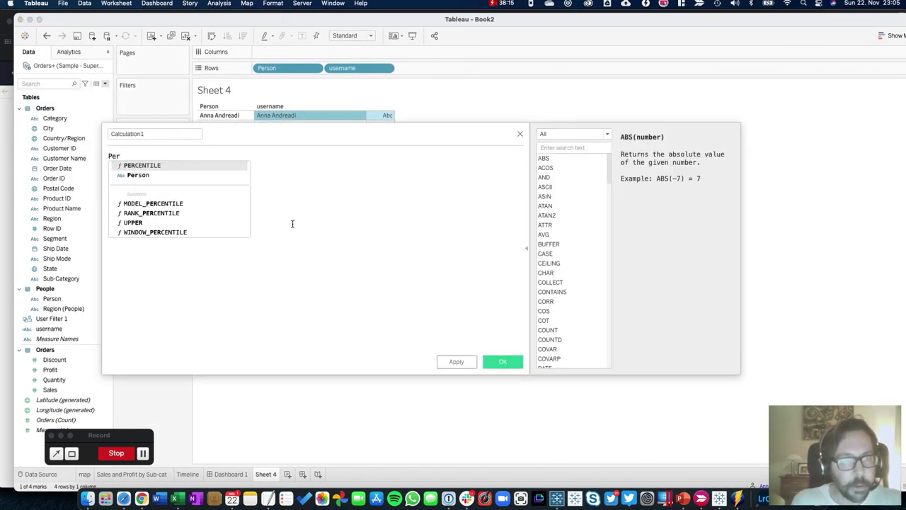
key(Down)
key(Return)
text(=)
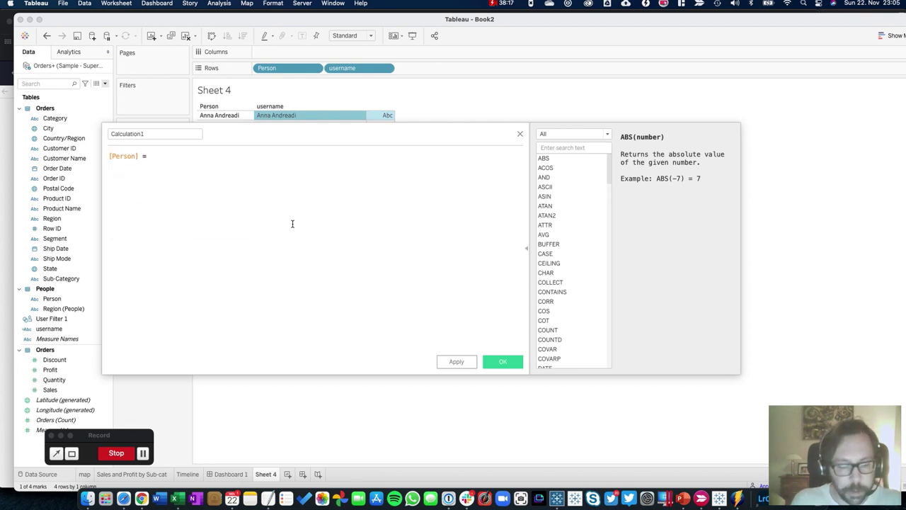
text( user)
key(Down)
key(Down)
key(Return)
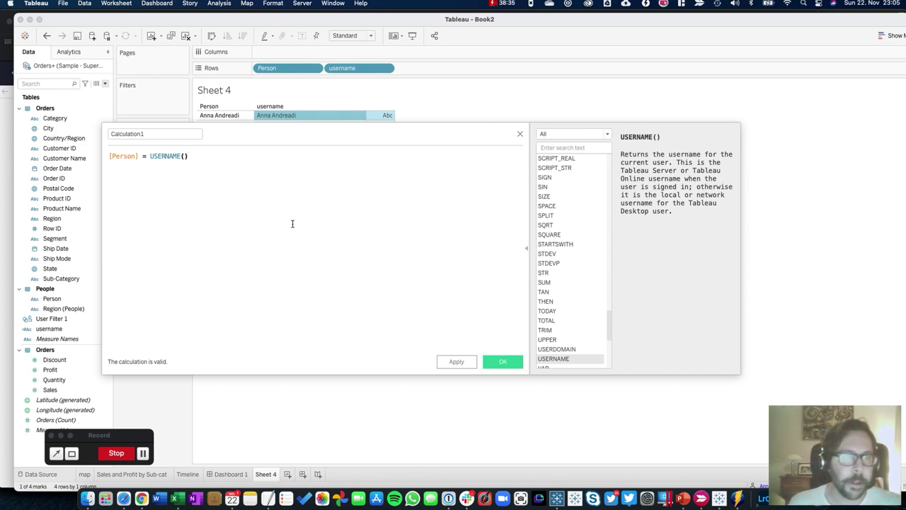
Filter the function reference to User functions and view the ISMEMBEROF description
drag(208, 158, 110, 154)
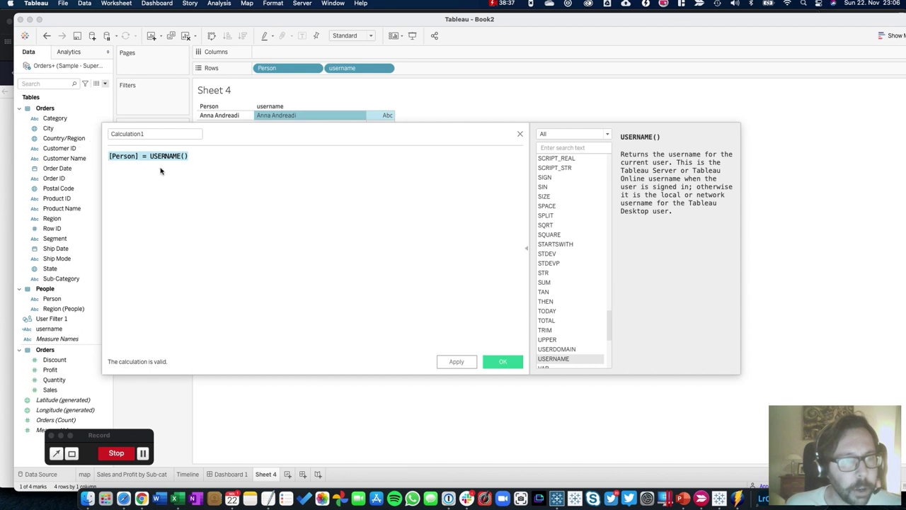
click(239, 160)
drag(302, 132, 288, 205)
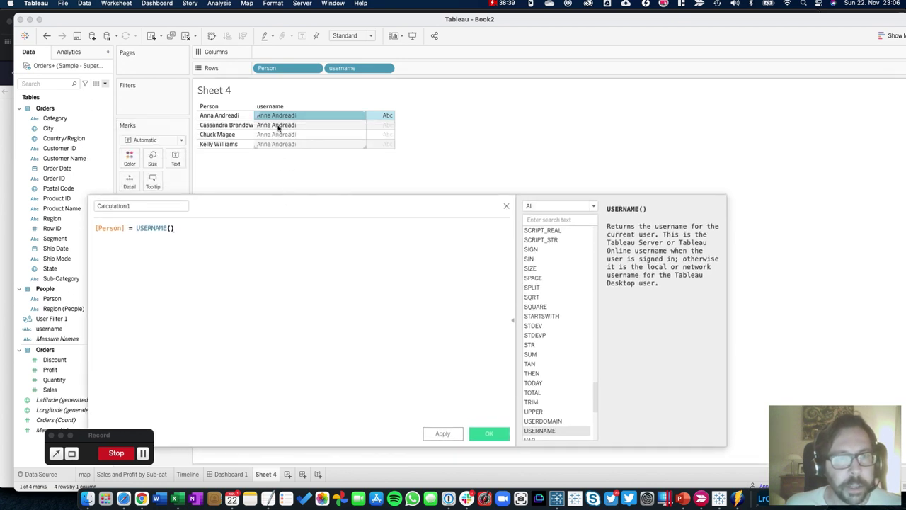
mouse_move(268, 117)
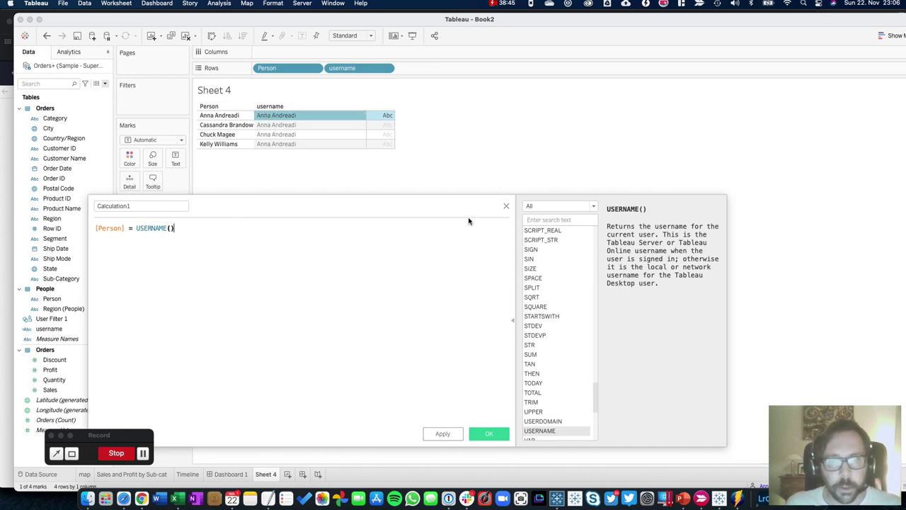
click(572, 206)
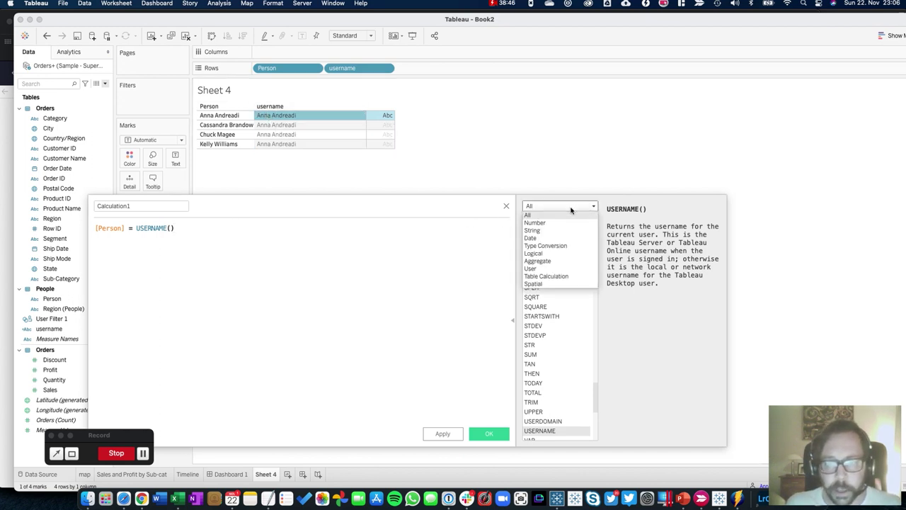
click(535, 268)
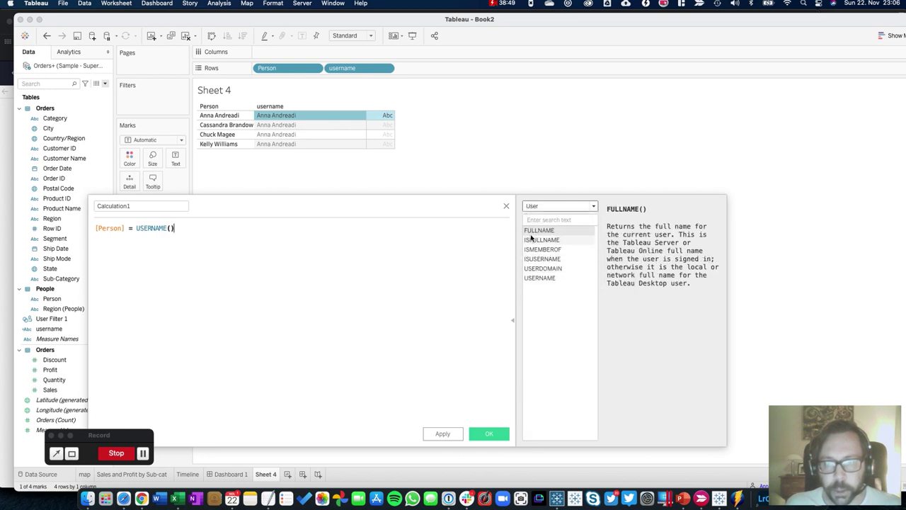
click(536, 250)
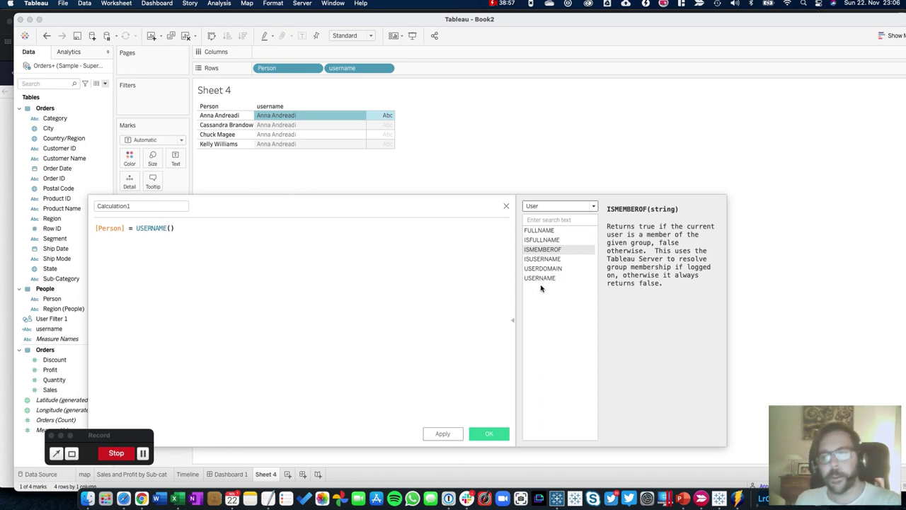
click(507, 207)
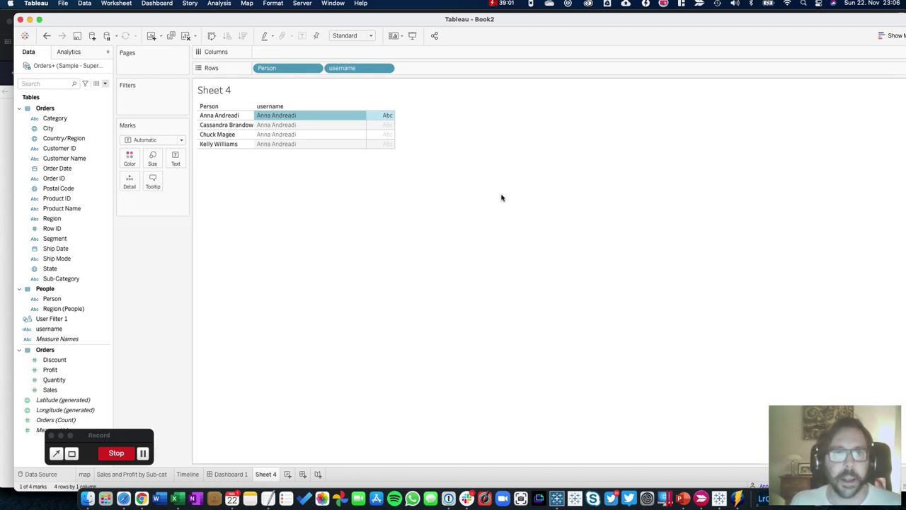
click(300, 3)
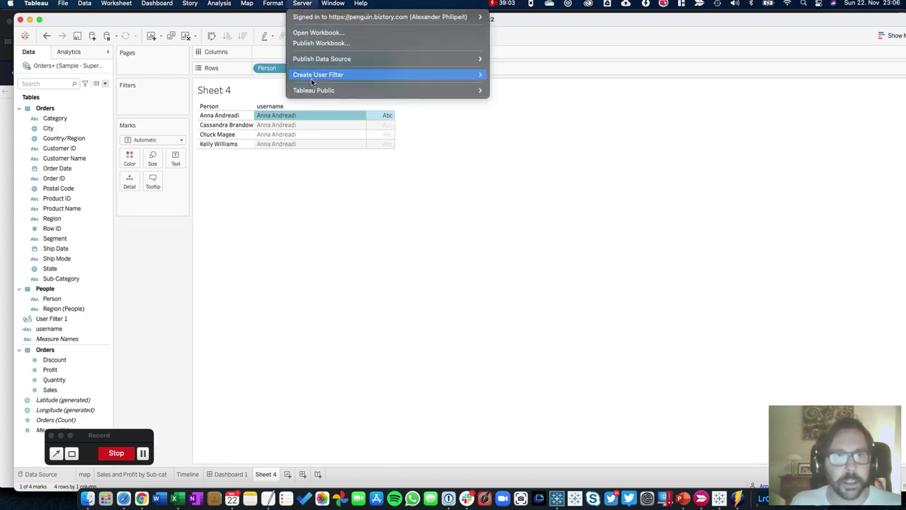
mouse_move(308, 76)
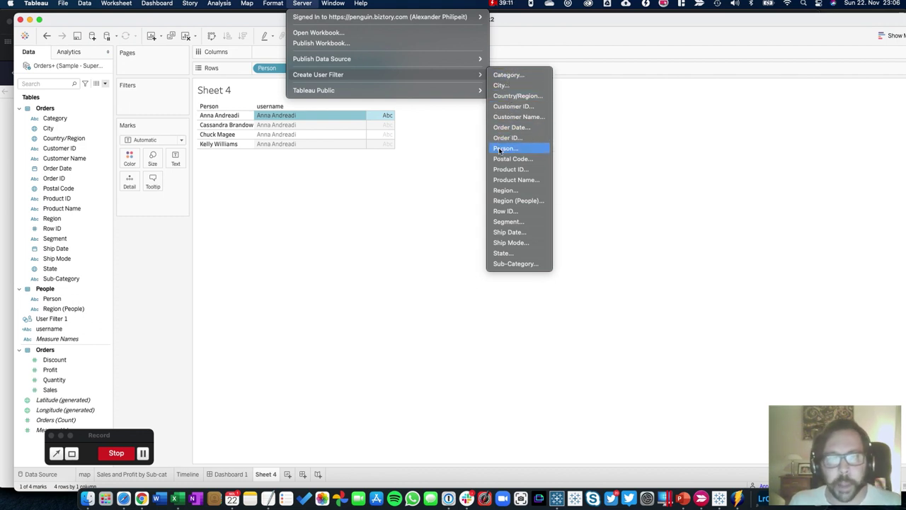
click(501, 194)
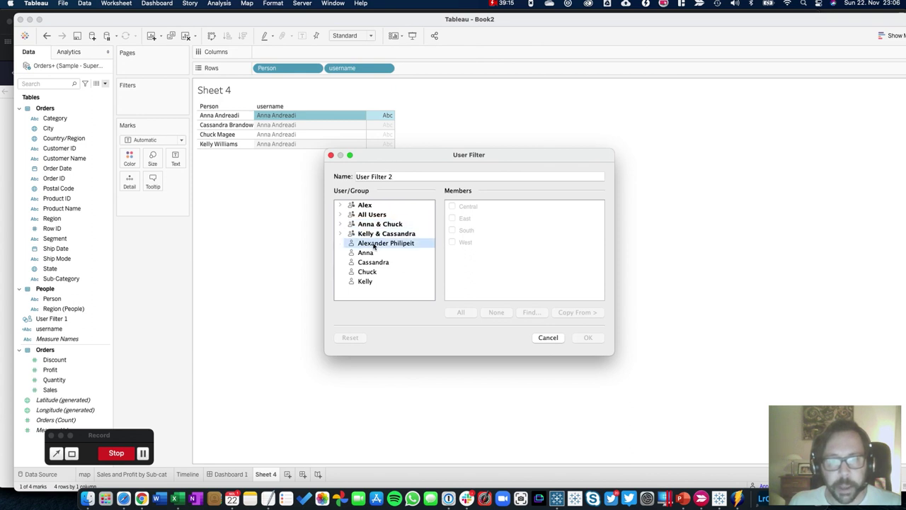
click(372, 252)
click(453, 218)
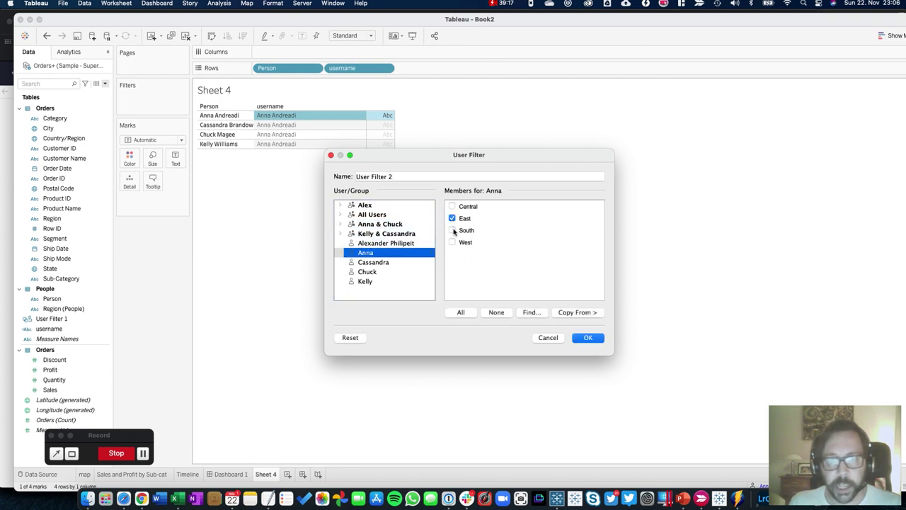
click(413, 263)
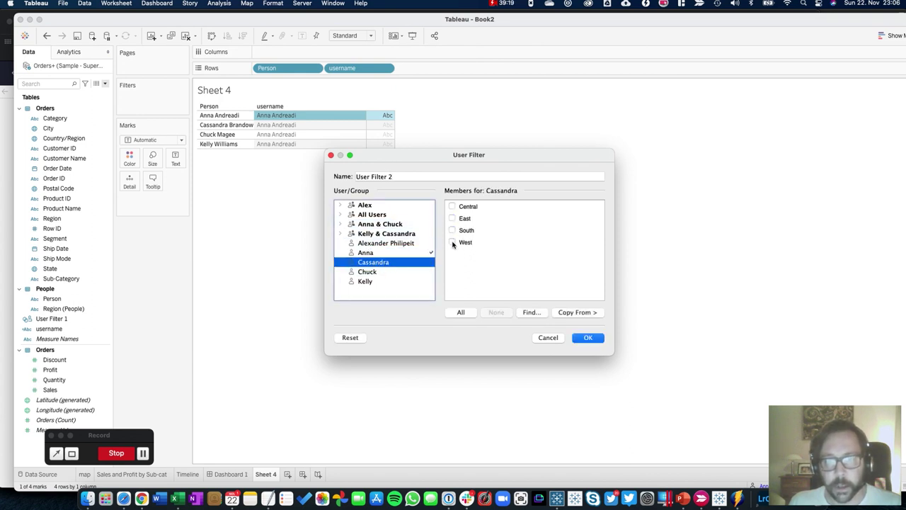
click(452, 242)
click(452, 206)
click(386, 273)
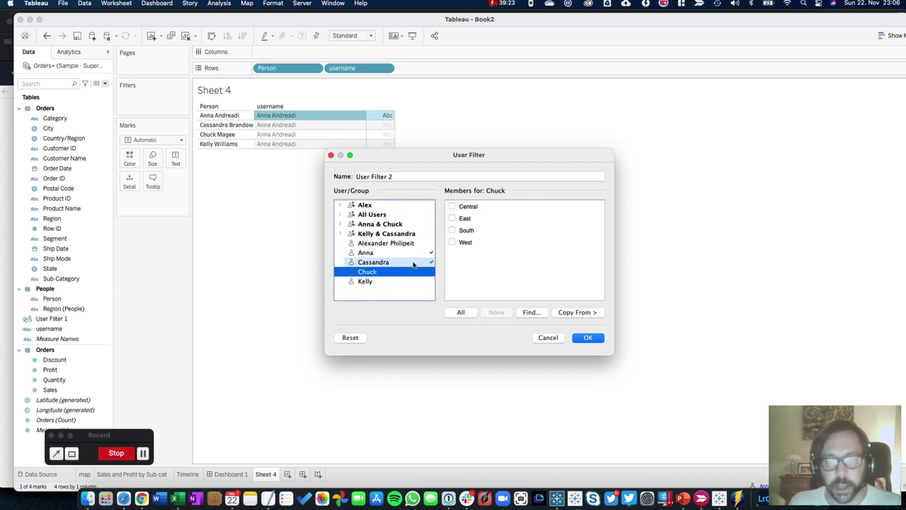
click(330, 155)
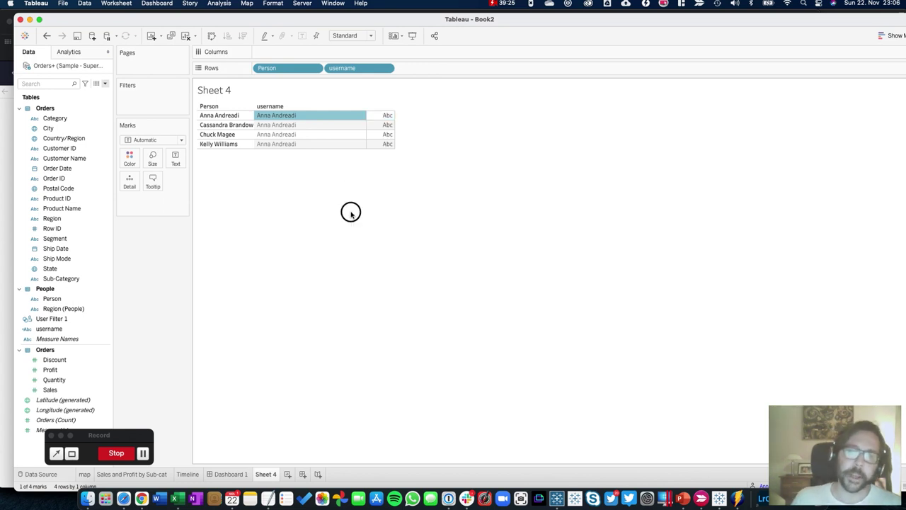
click(350, 214)
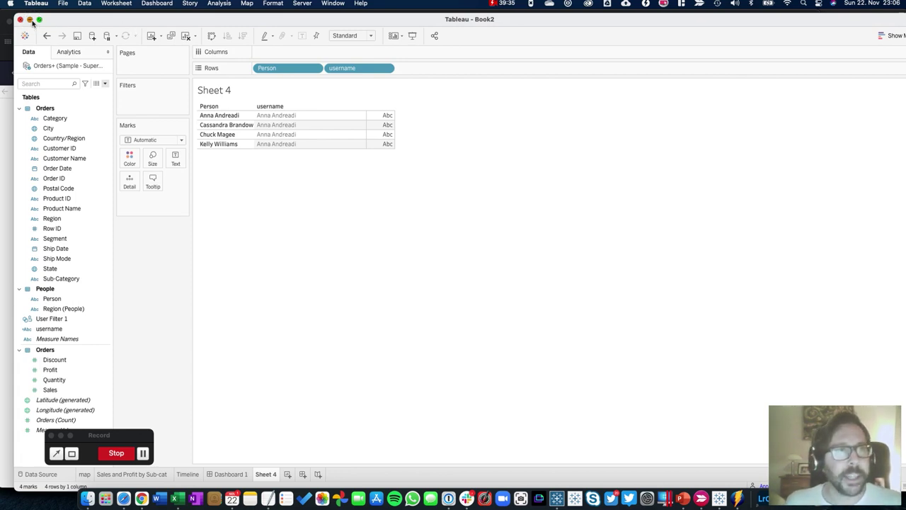
Minimize Tableau Desktop and bring forward Safari showing Test dashboard 2's Dashboard 1
click(29, 19)
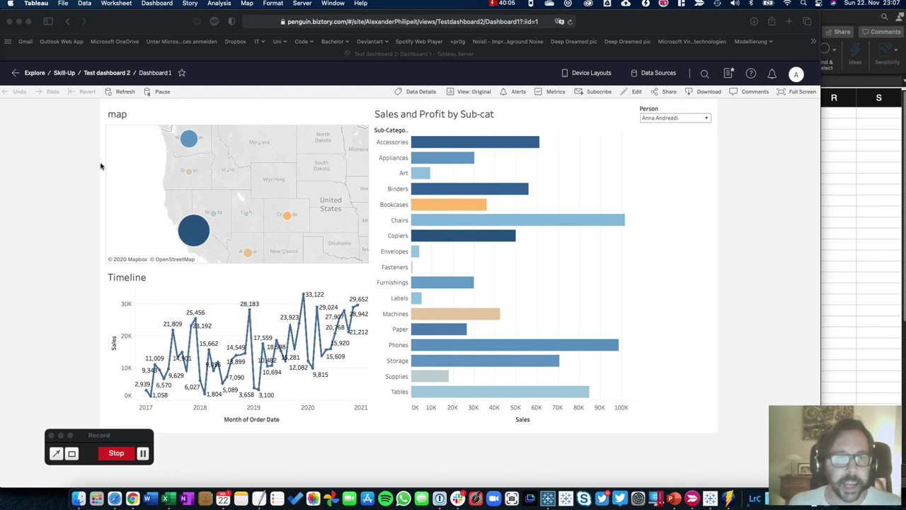
click(216, 184)
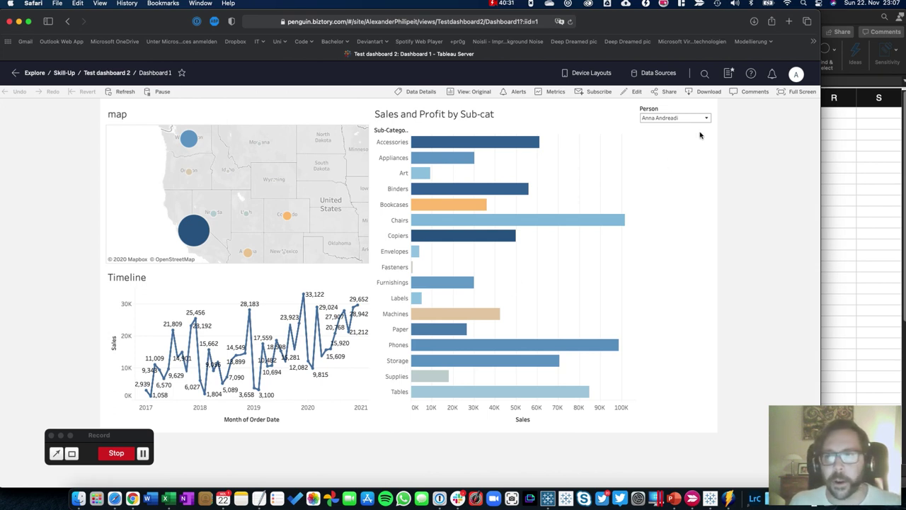
click(708, 92)
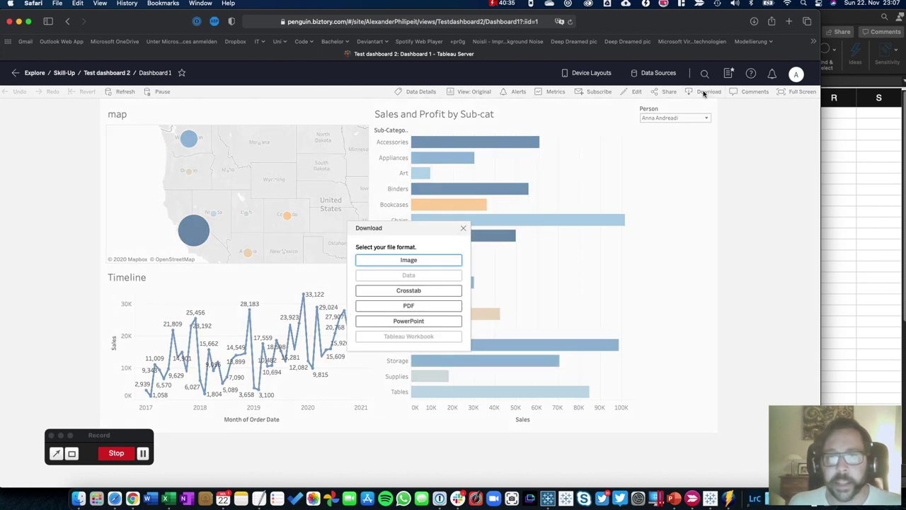
click(704, 94)
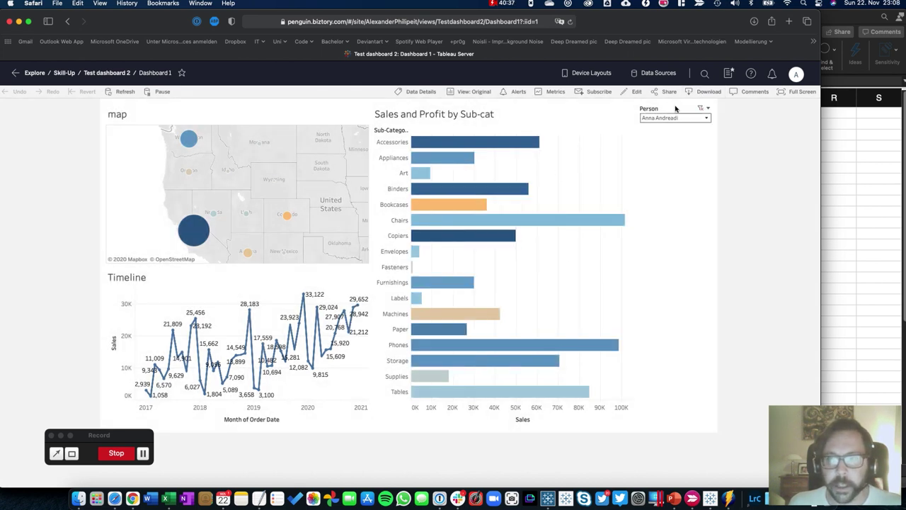
click(703, 94)
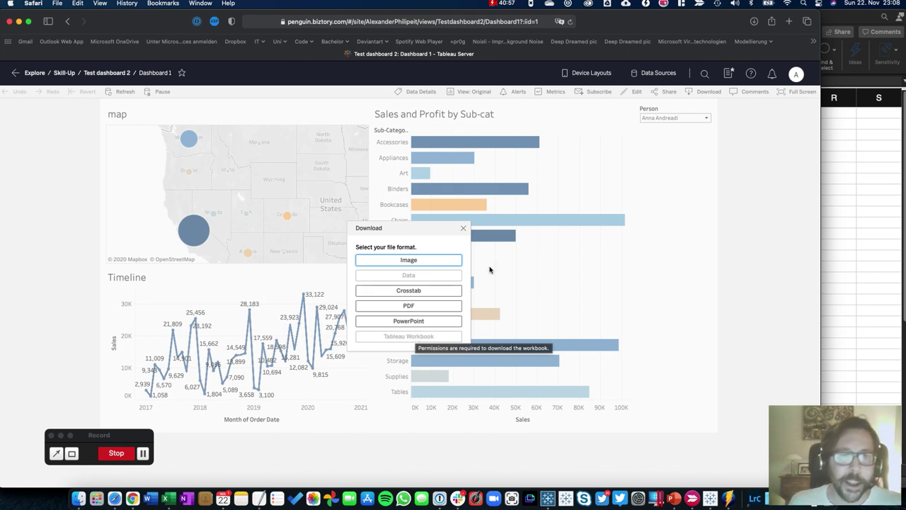
click(463, 228)
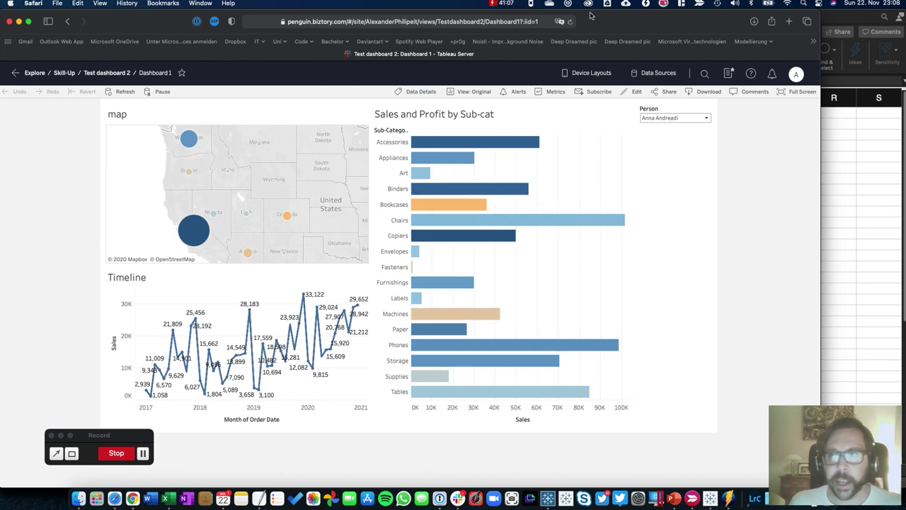
Switch to Chrome and browse the Skill-Up project's Test dashboard 1 workbook and its map view
click(132, 497)
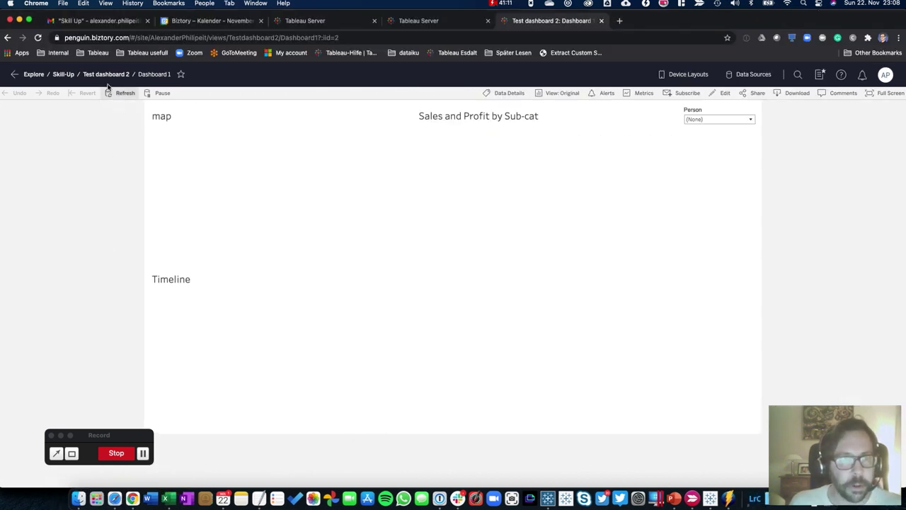
click(63, 73)
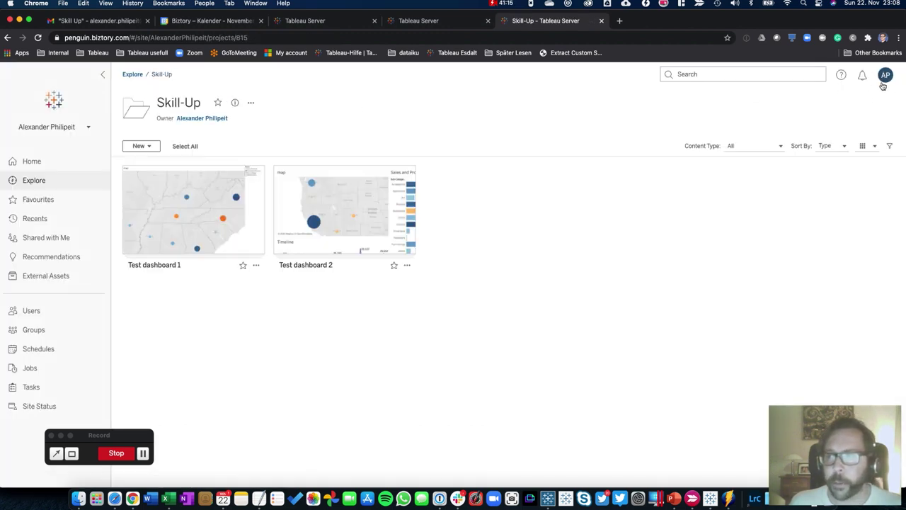
click(621, 285)
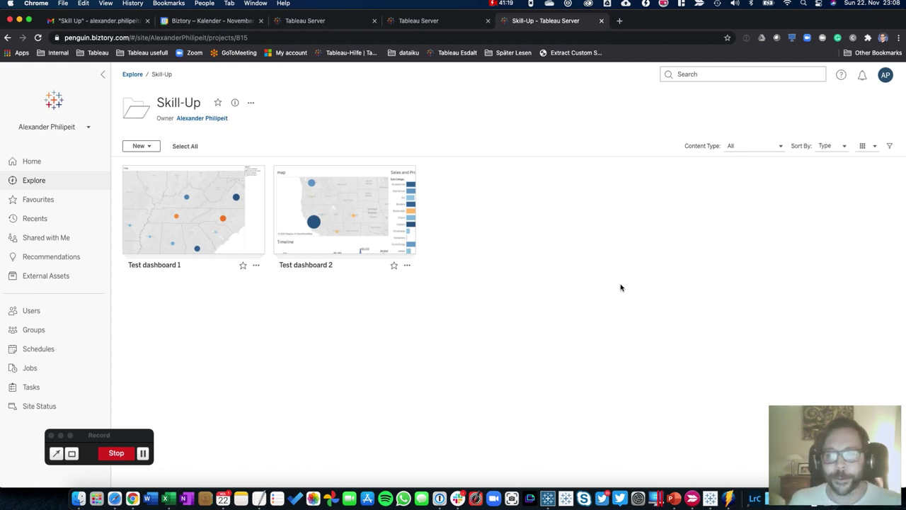
click(202, 205)
click(203, 269)
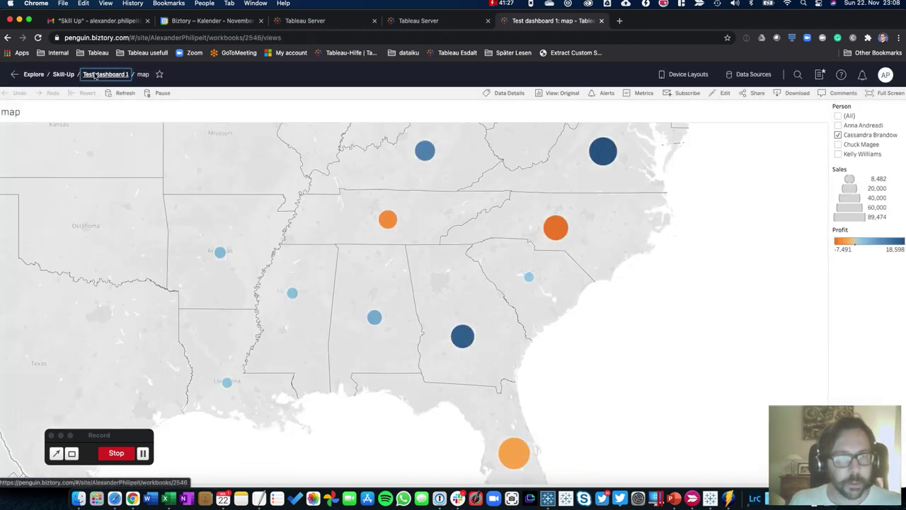
click(104, 74)
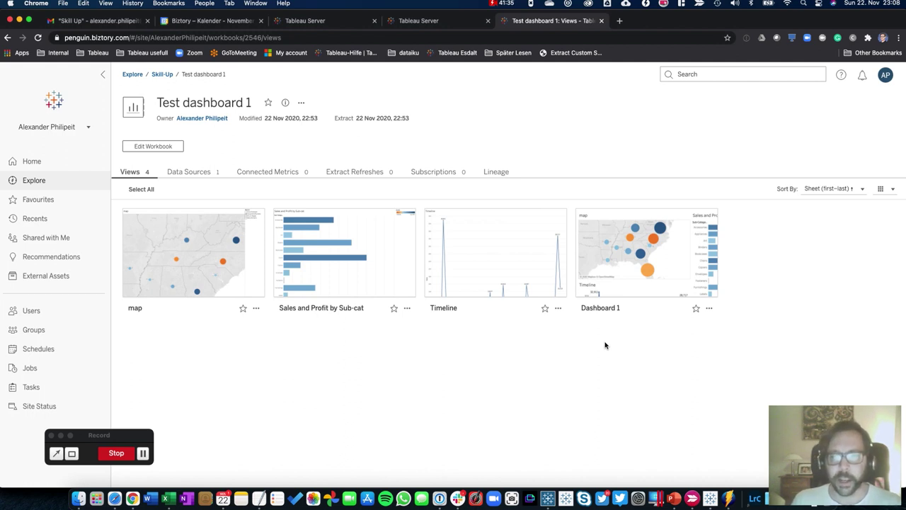
Go back to the Skill-Up project and browse the Test dashboard 2 workbook
mouse_move(680, 258)
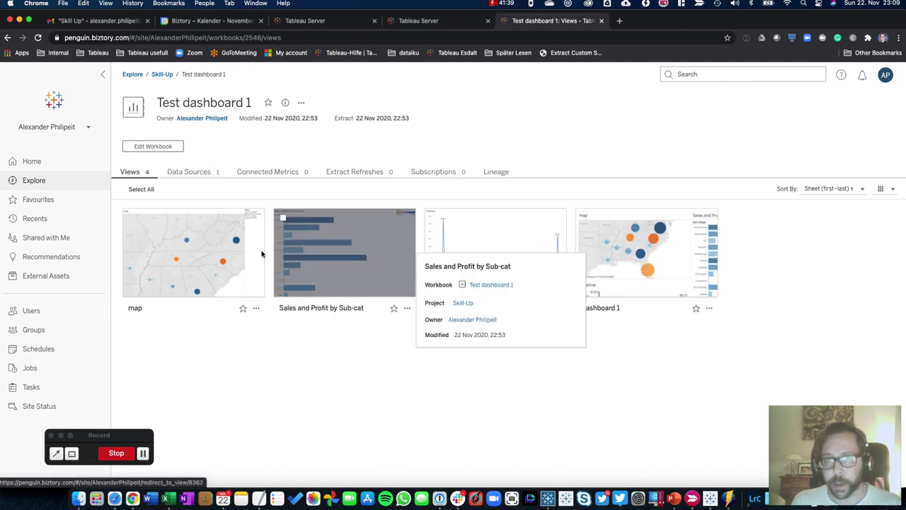
mouse_move(459, 278)
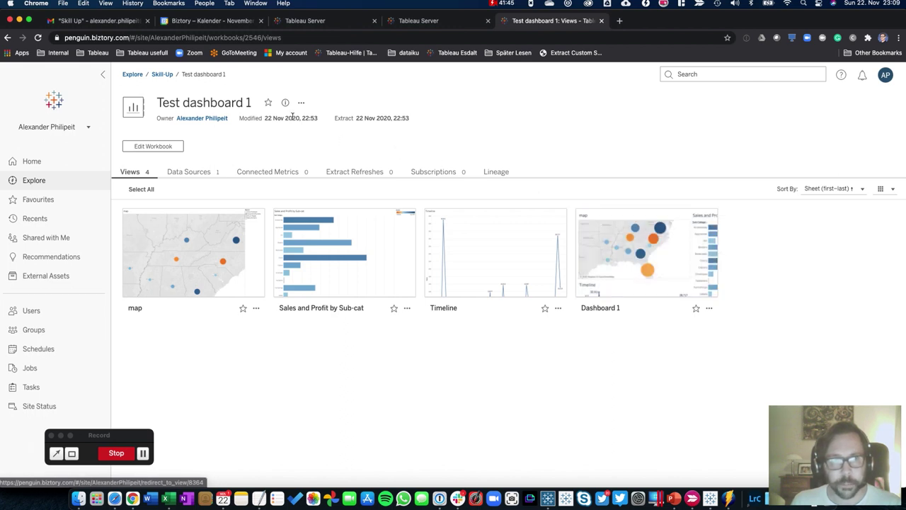
click(162, 73)
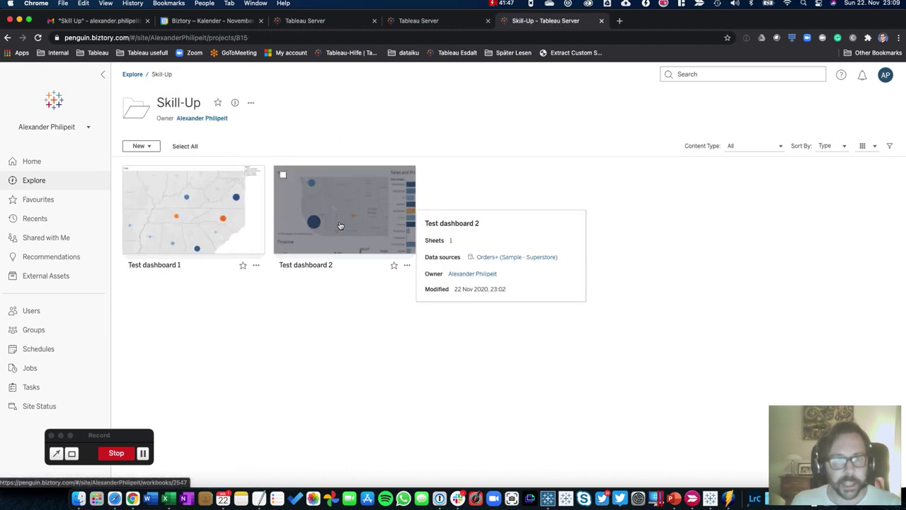
click(340, 225)
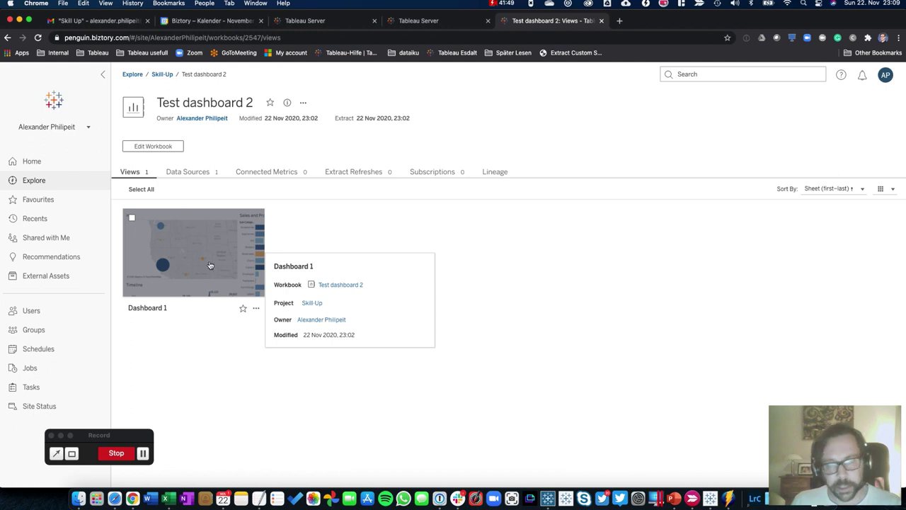
click(613, 278)
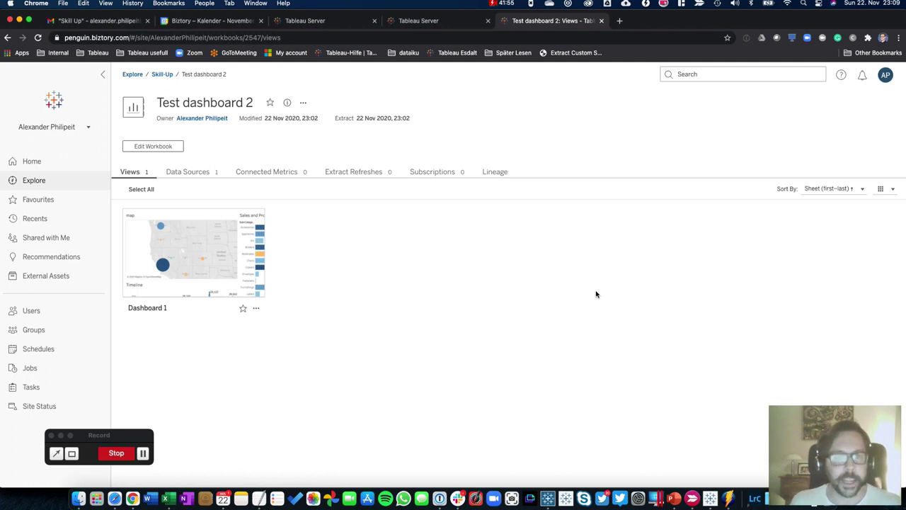
Return to Skill-Up and open Test dashboard 1's Dashboard 1 view
mouse_move(209, 287)
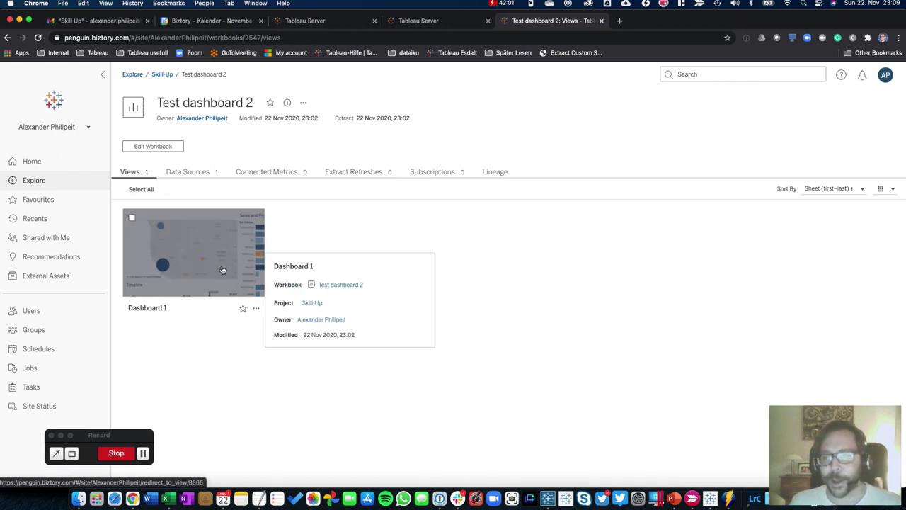
click(163, 74)
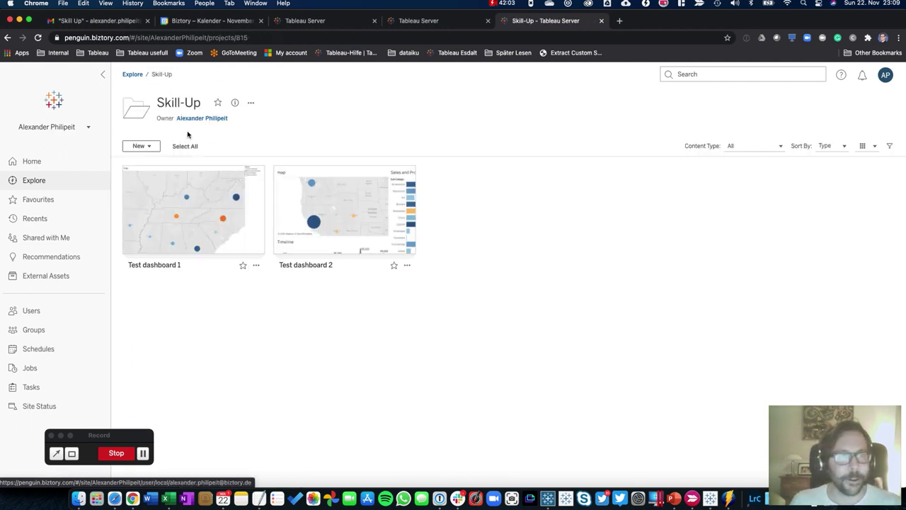
click(187, 196)
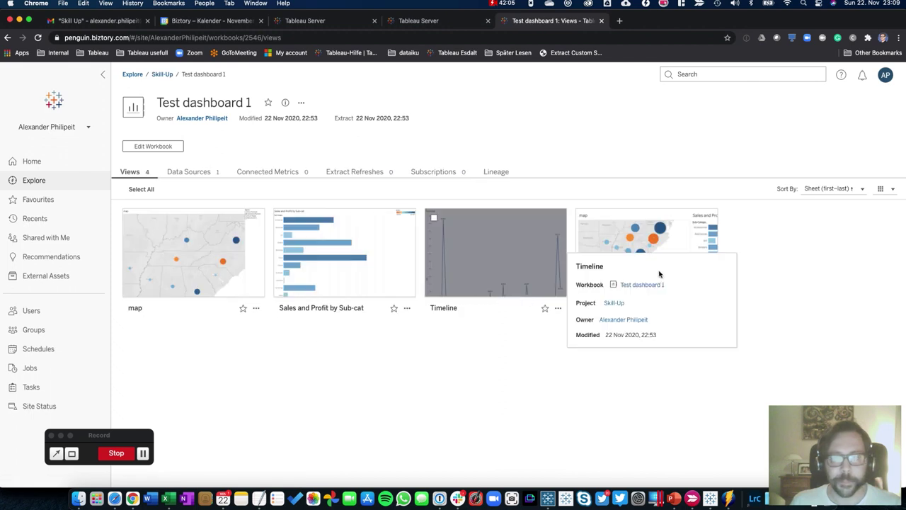
click(651, 249)
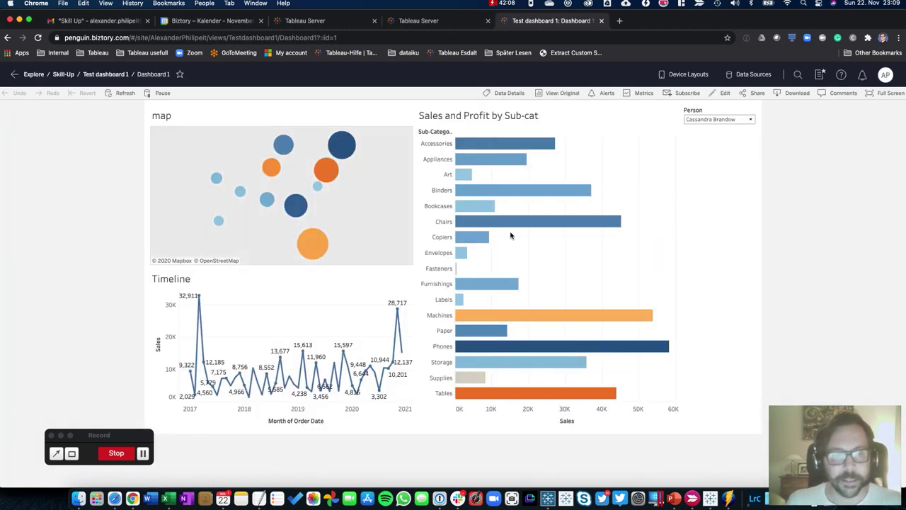
mouse_move(513, 225)
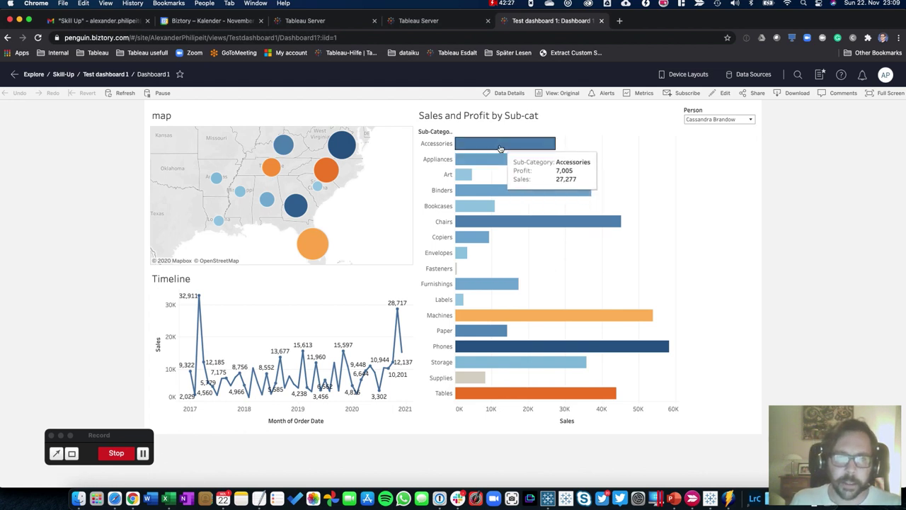
click(548, 271)
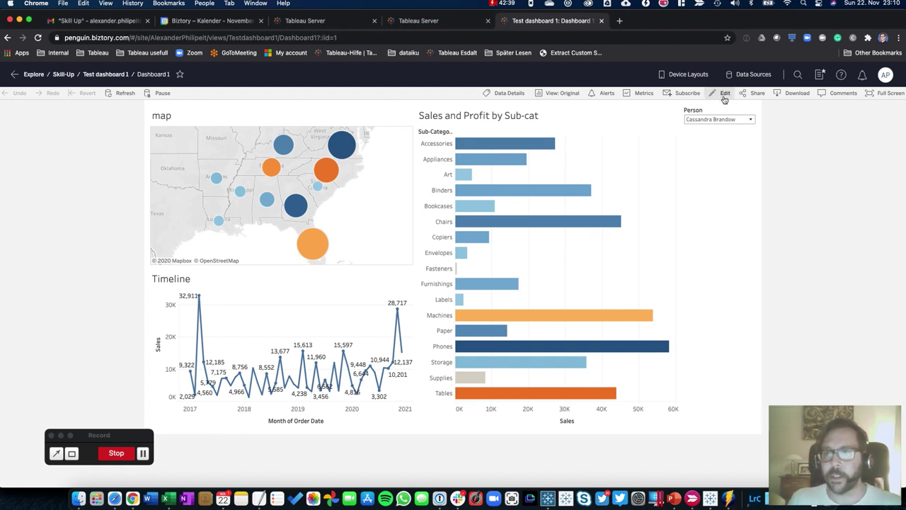
Open the dashboard for web editing and go to the Sales and Profit by Sub-cat sheet
click(719, 95)
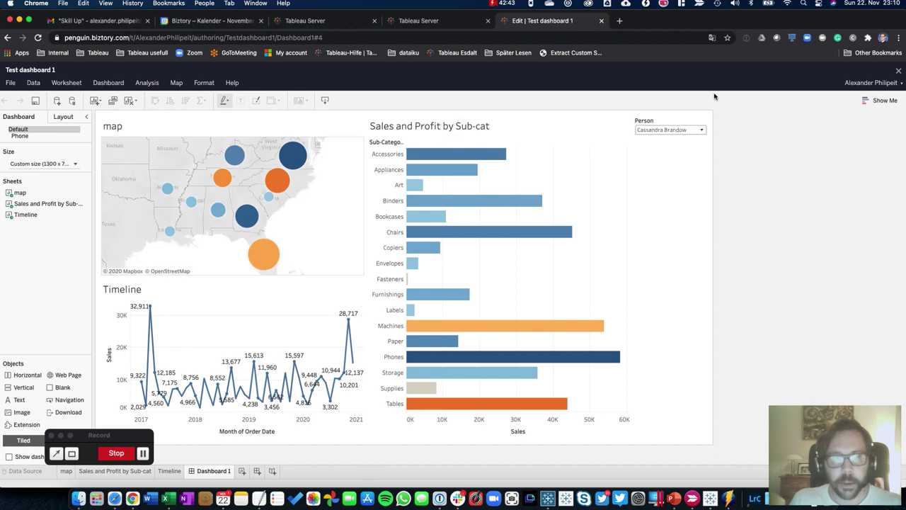
click(559, 286)
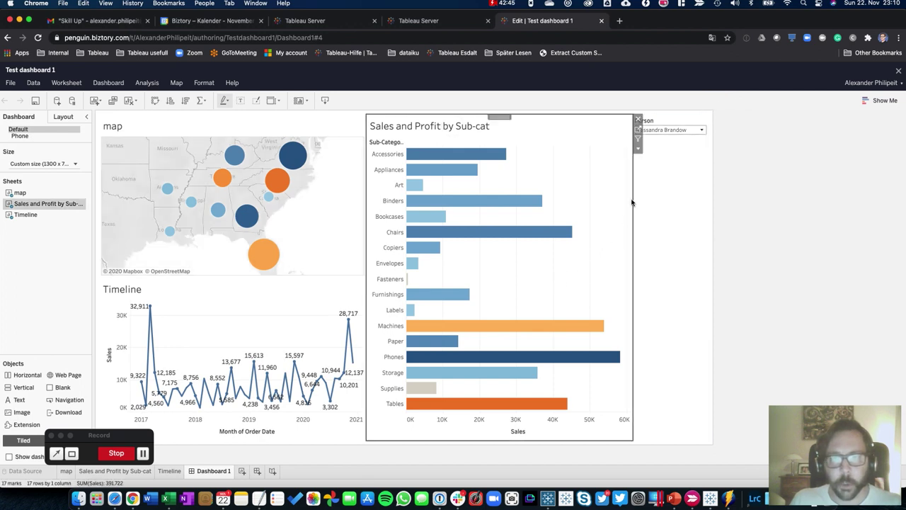
click(639, 138)
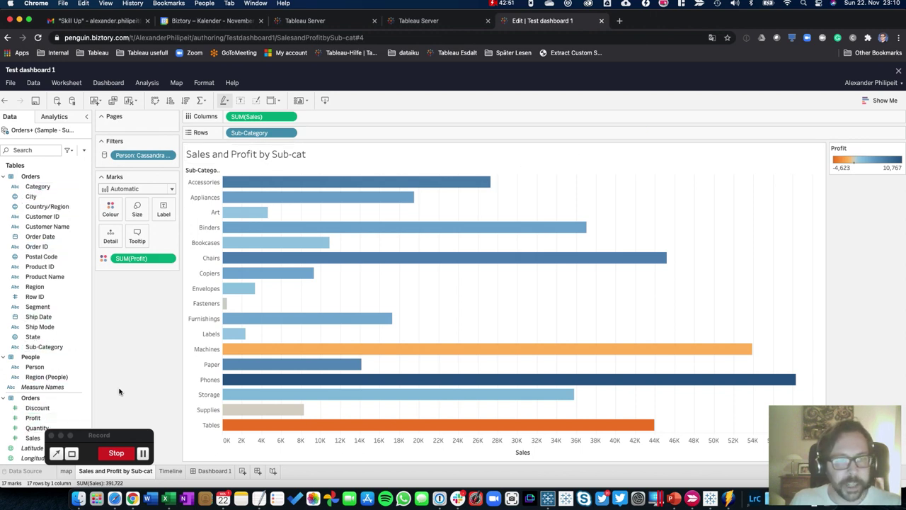
Colour the Profit bars with the Orange palette and return to Dashboard 1
click(109, 212)
click(146, 235)
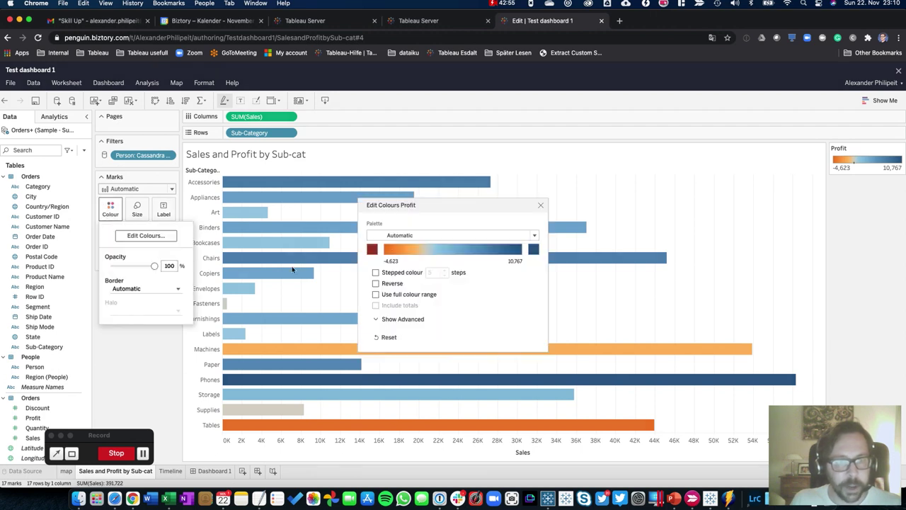
click(396, 235)
click(402, 274)
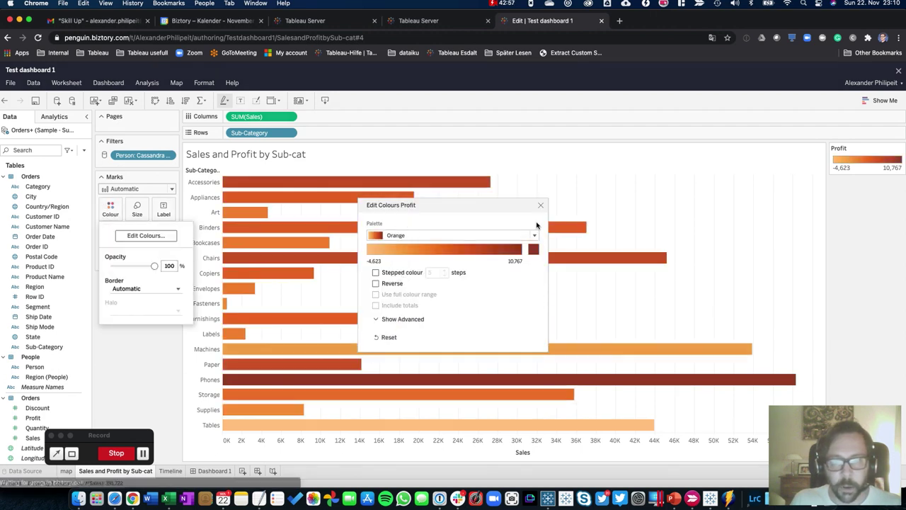
click(541, 204)
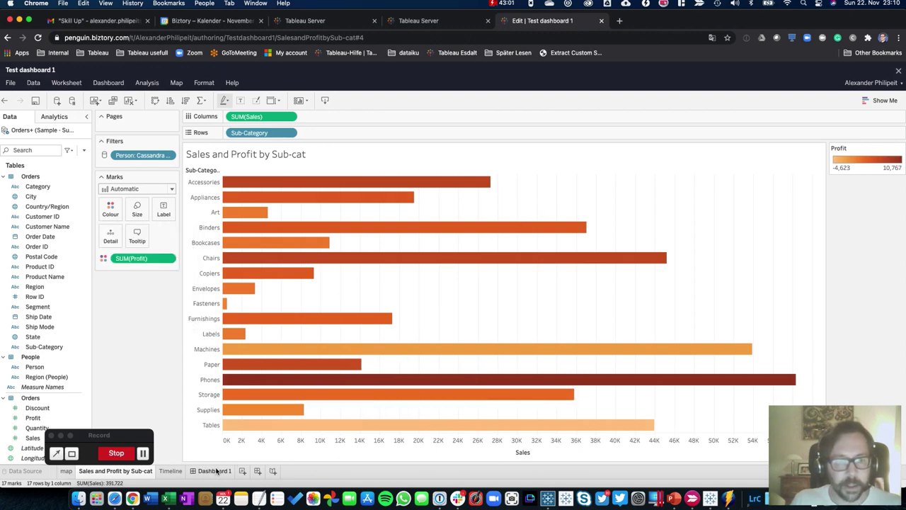
click(214, 471)
mouse_move(301, 385)
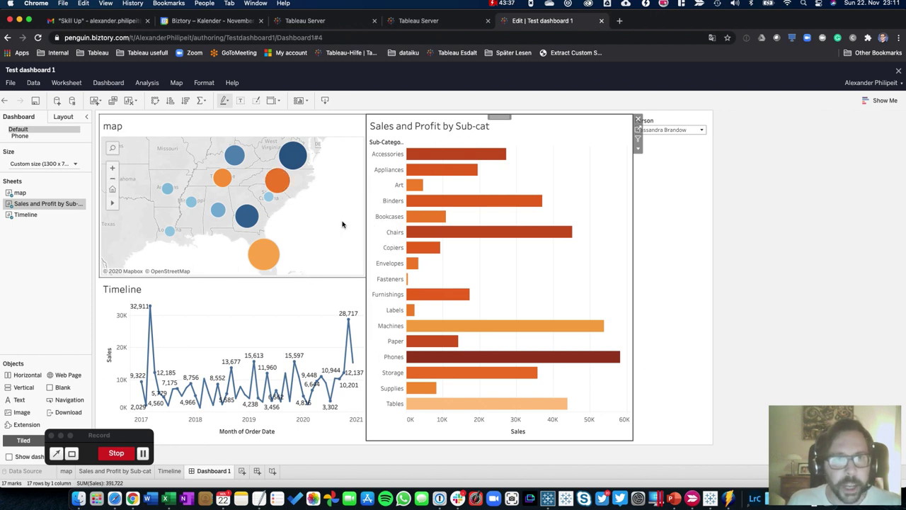
Save the edited workbook with File > Save and exit web authoring to the view
click(11, 83)
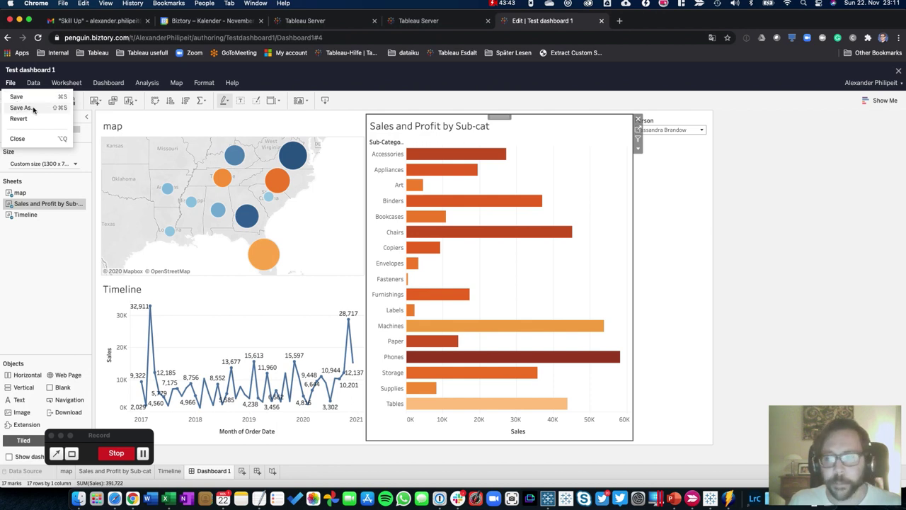
click(22, 97)
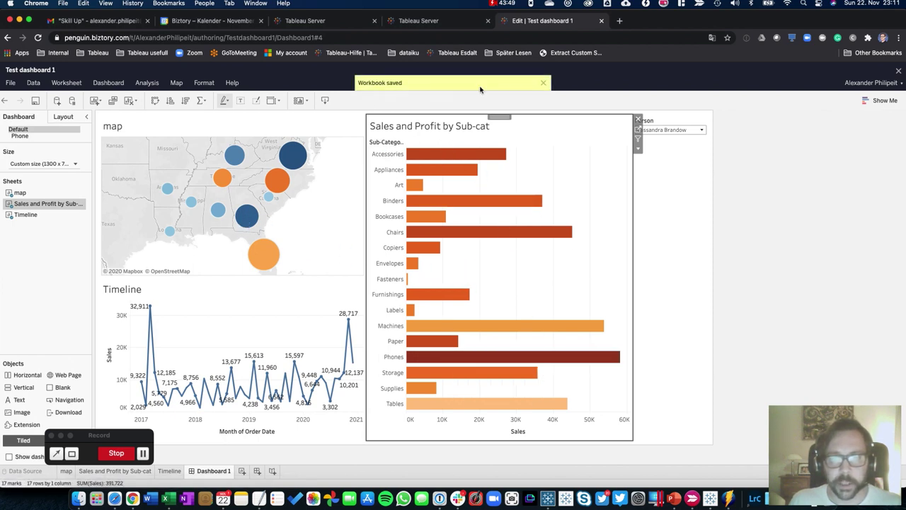
click(899, 70)
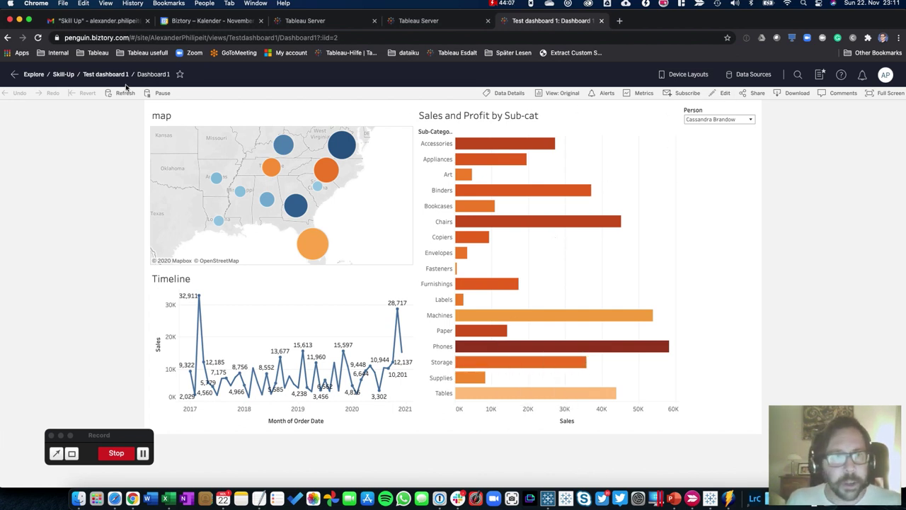
Review the Skill-Up project's Workbooks permissions and the group rule members' effective rights
click(62, 74)
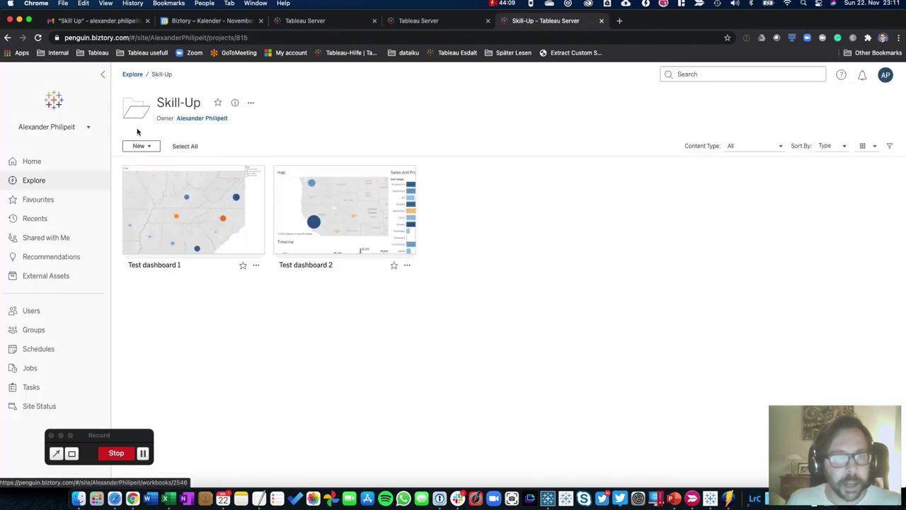
click(126, 74)
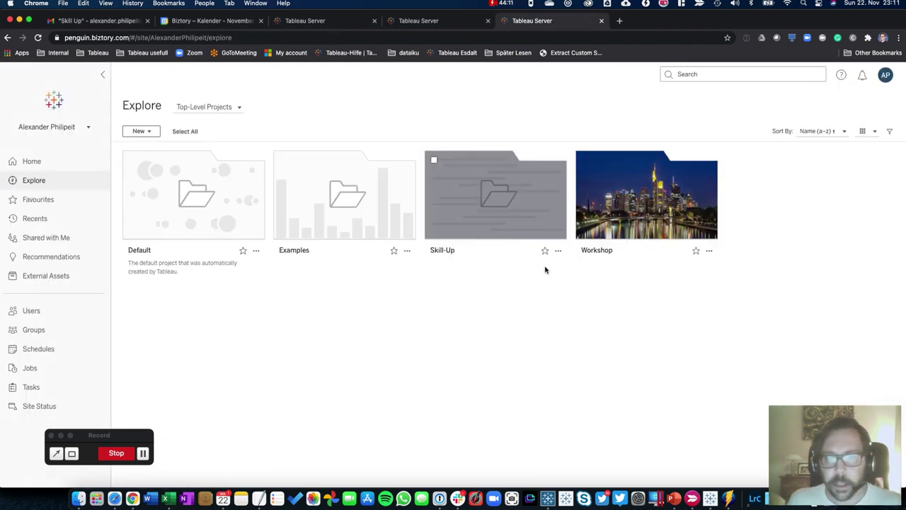
click(557, 253)
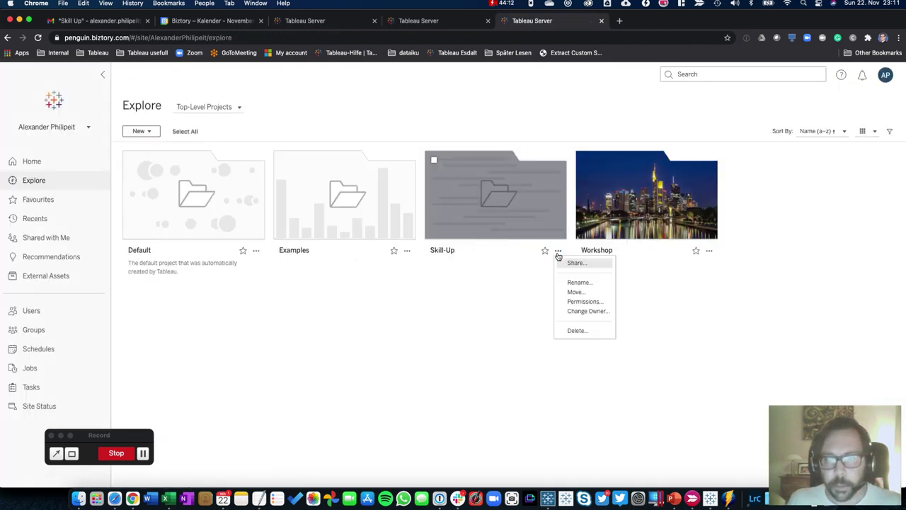
click(579, 301)
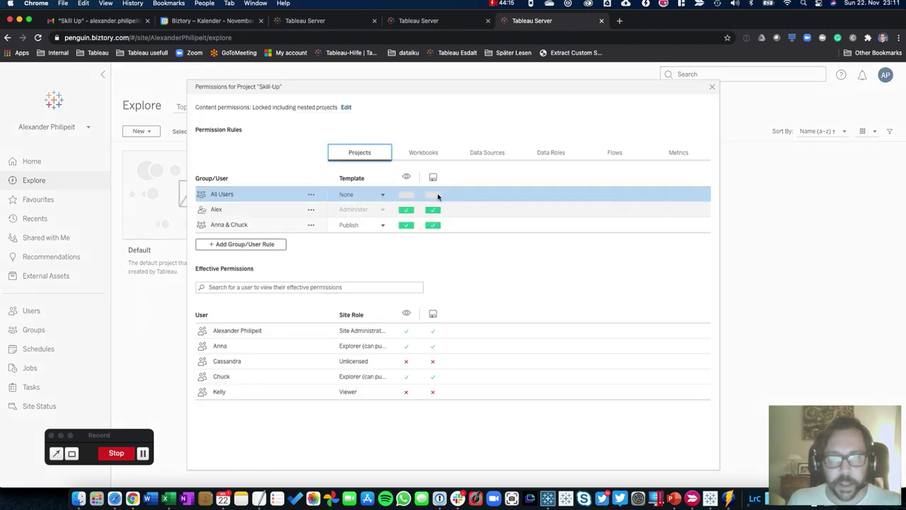
click(412, 153)
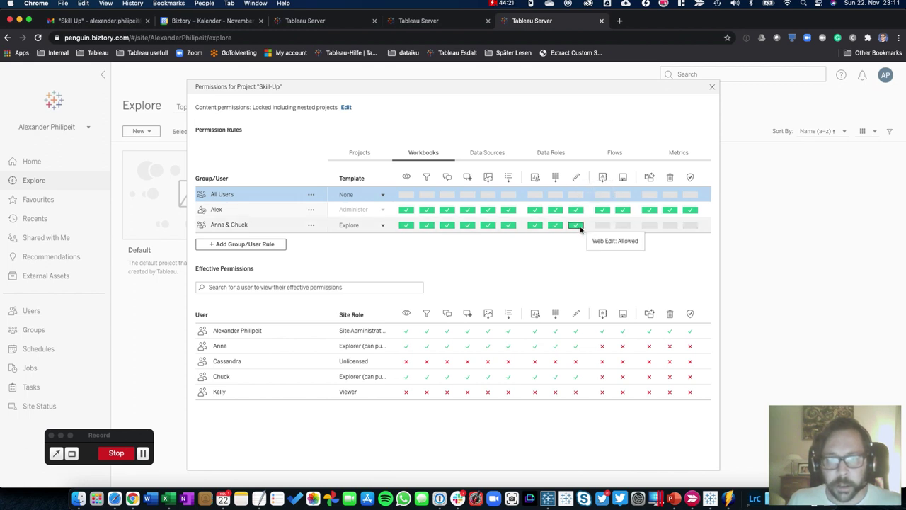
click(263, 227)
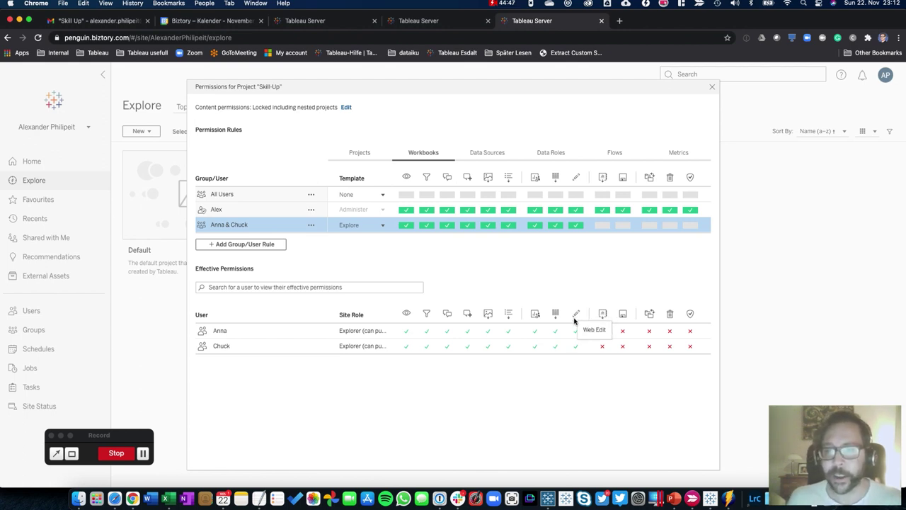
mouse_move(577, 333)
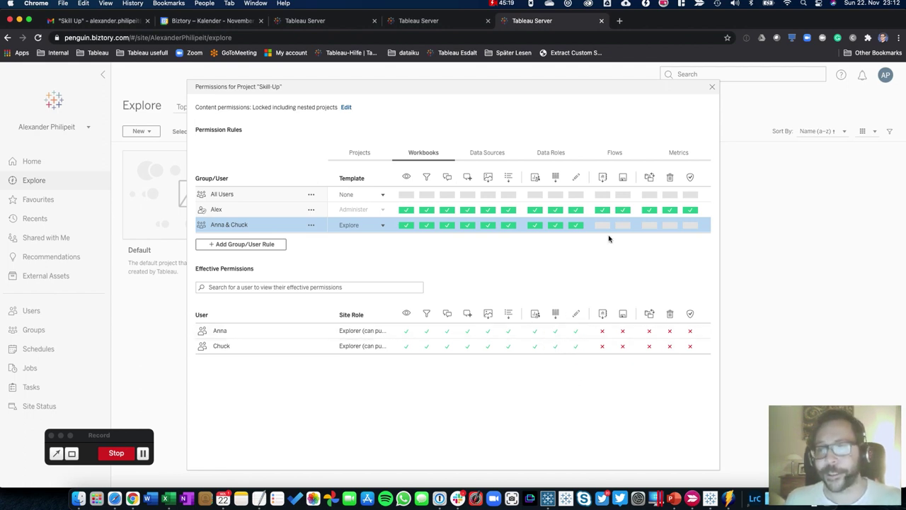
Close the permissions dialog and reopen Test dashboard 1's Dashboard 1 from Skill-Up
click(711, 88)
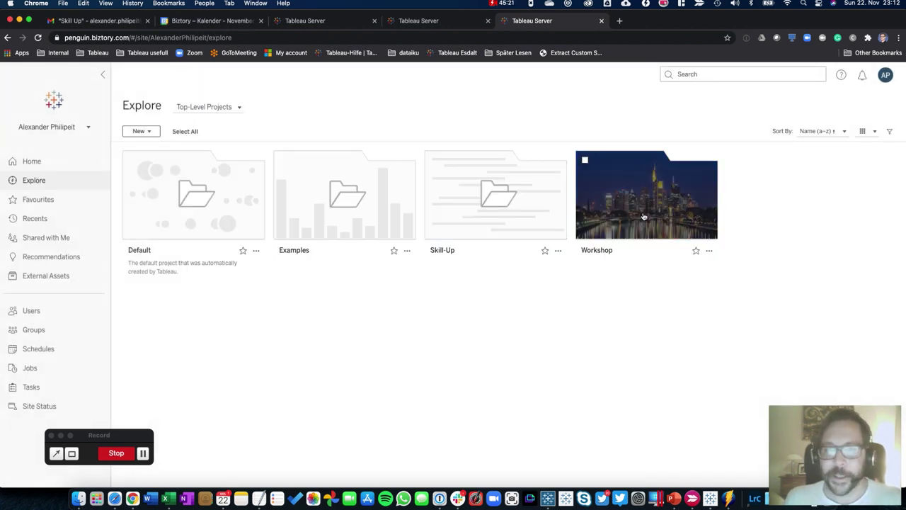
click(492, 213)
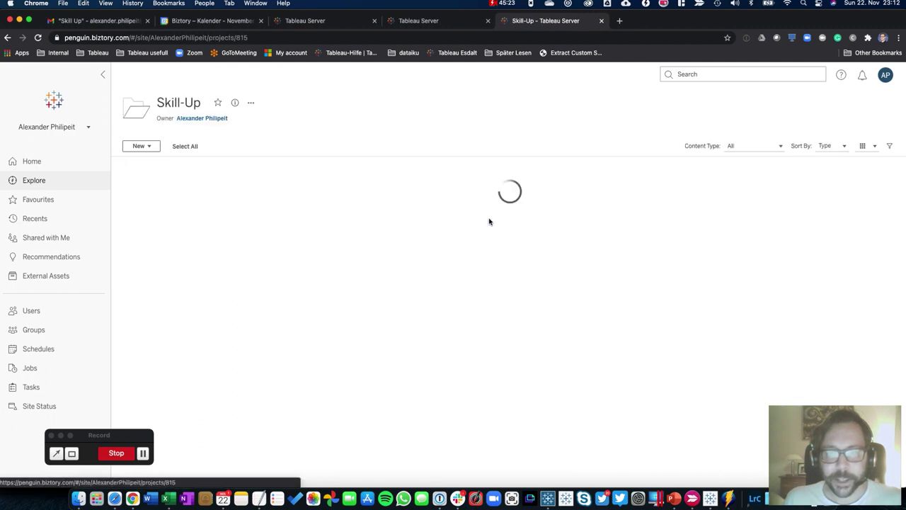
click(186, 235)
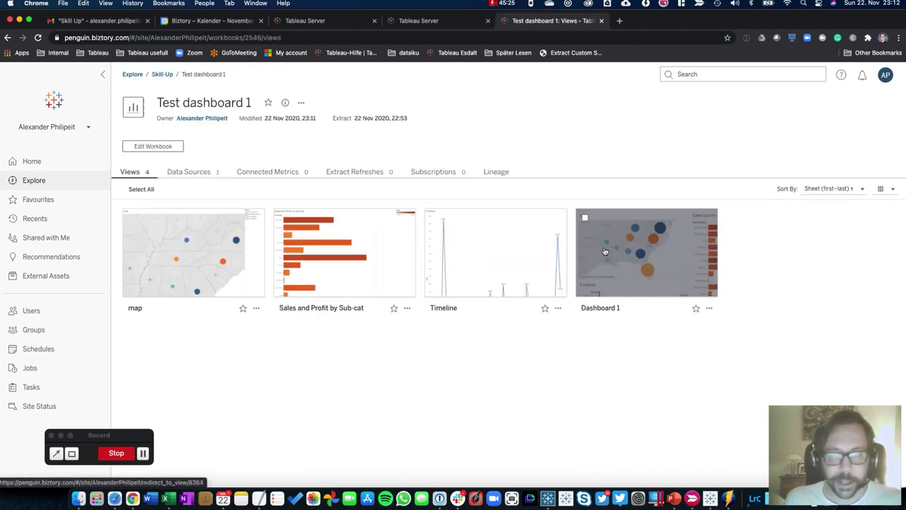
click(627, 247)
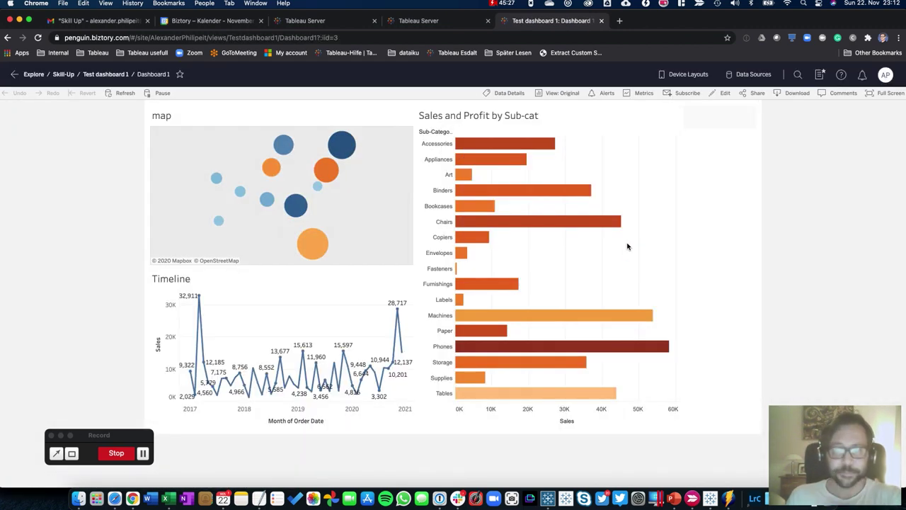
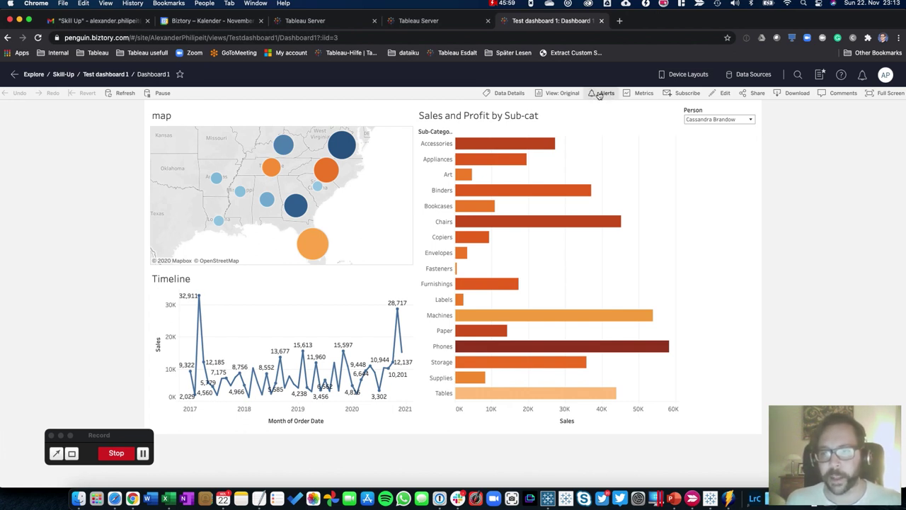
Start a new data alert on Dashboard 1's Sales axis
click(605, 93)
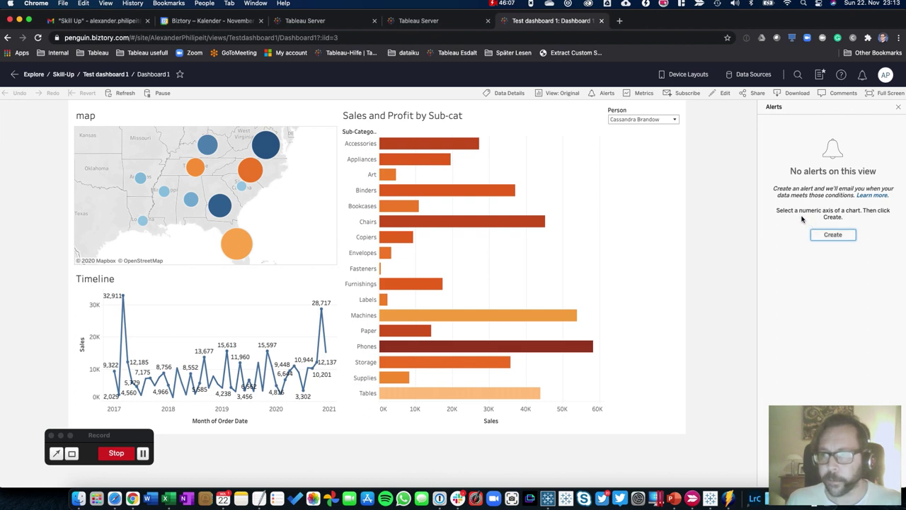
click(449, 411)
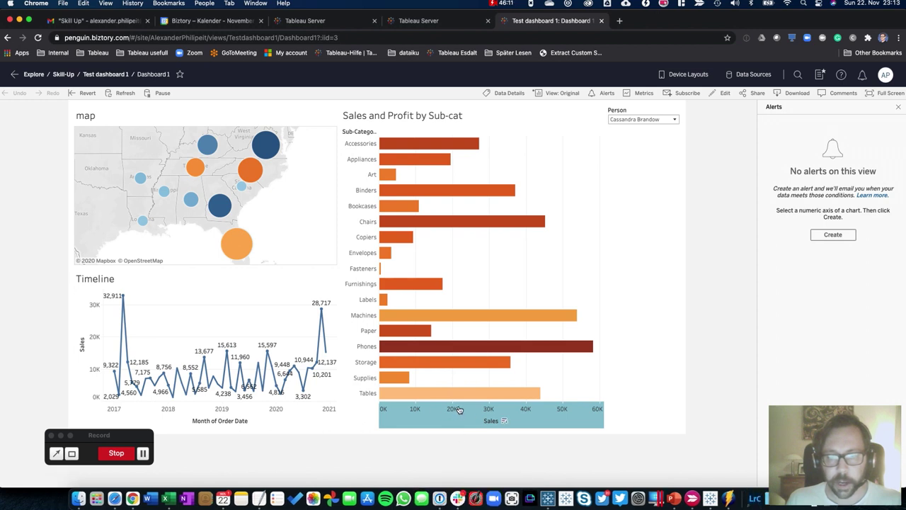
click(821, 237)
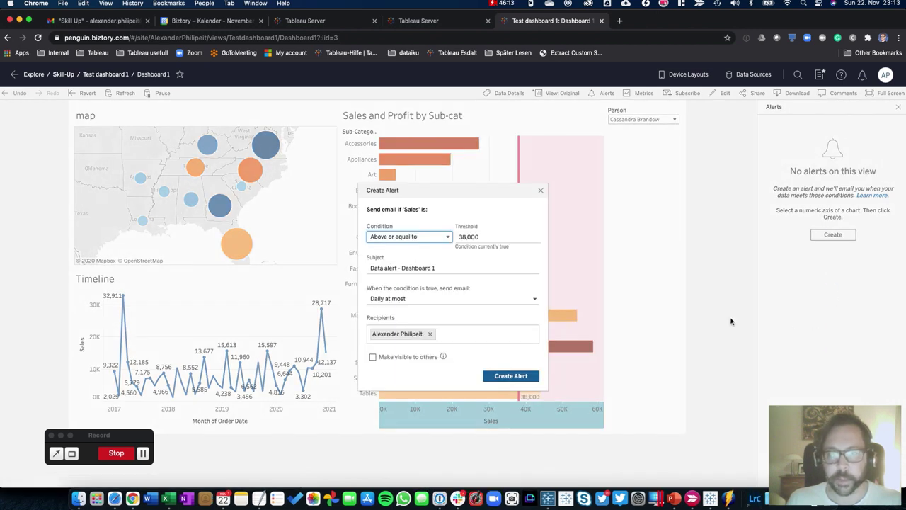
click(486, 206)
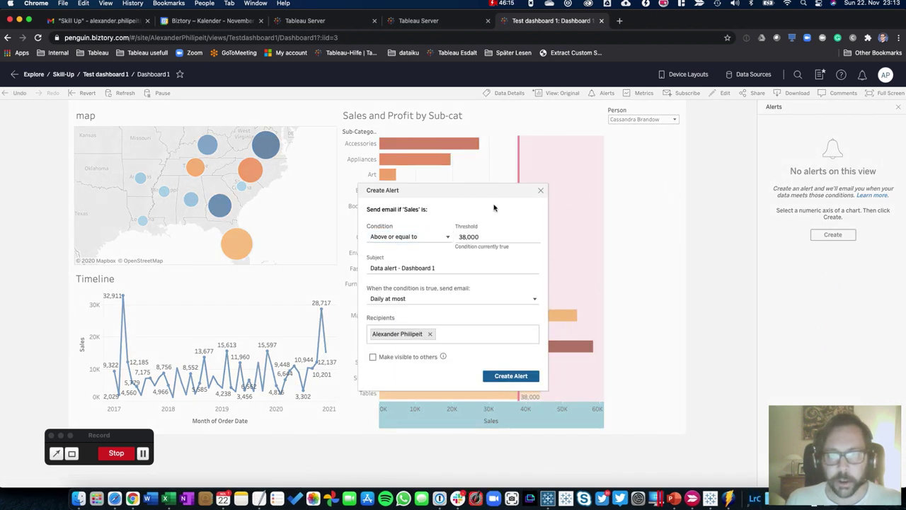
drag(485, 188, 718, 197)
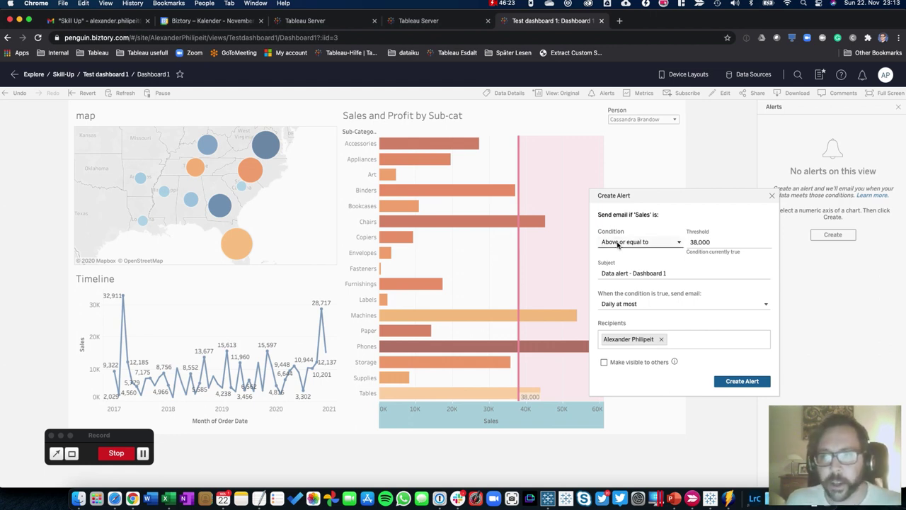
Set the alert to Below or equal to 38,000, emailing Once, and save it
click(617, 243)
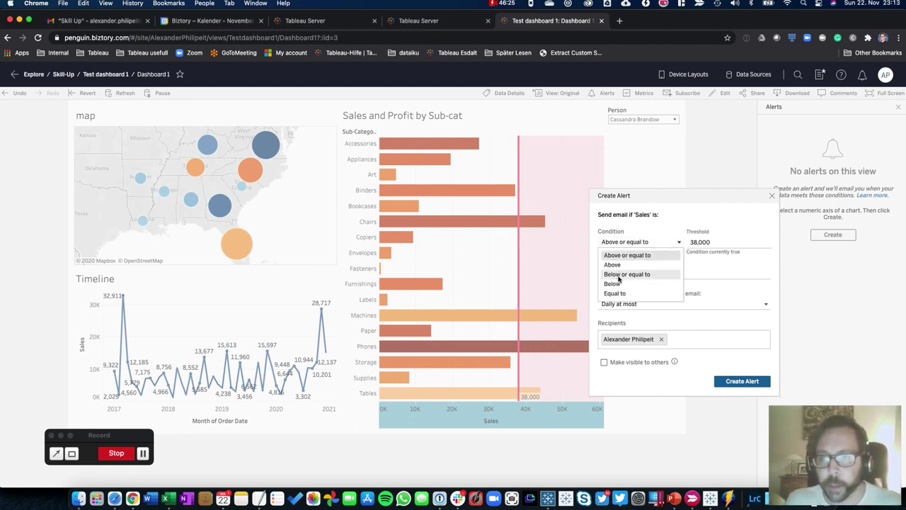
click(618, 274)
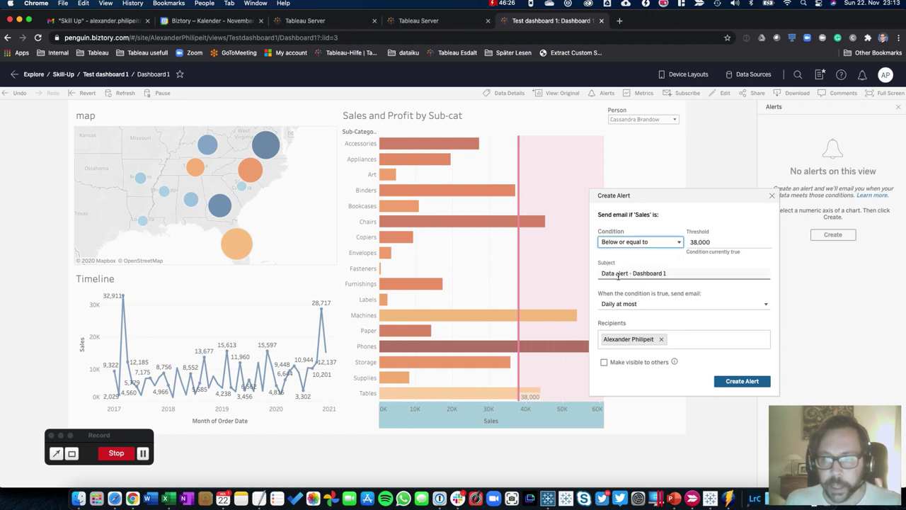
click(721, 242)
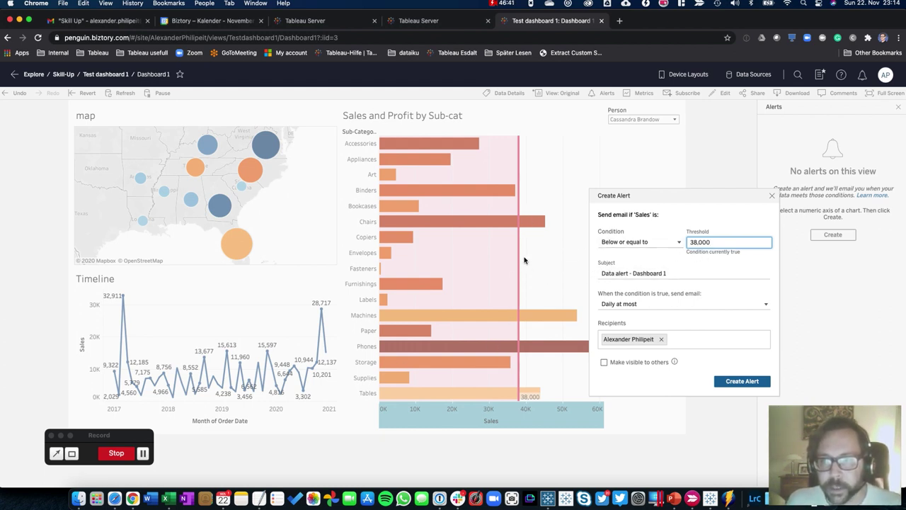
click(625, 242)
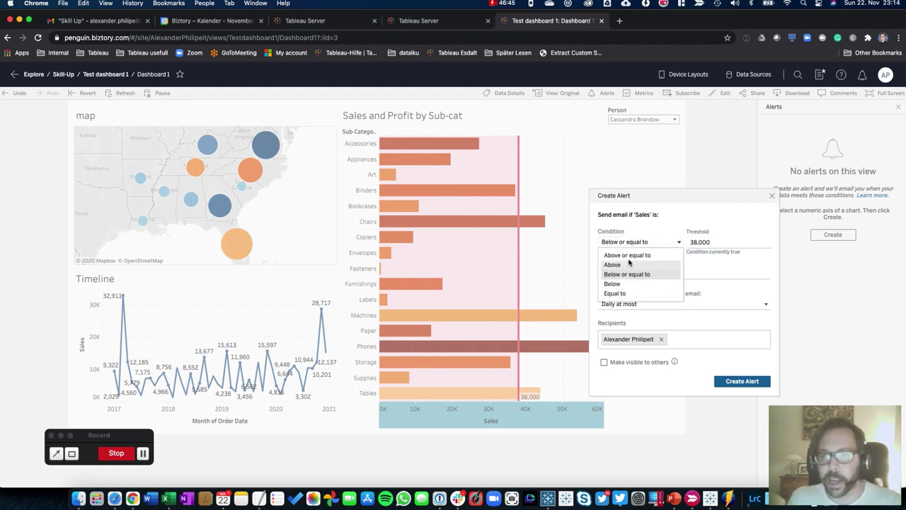
click(715, 263)
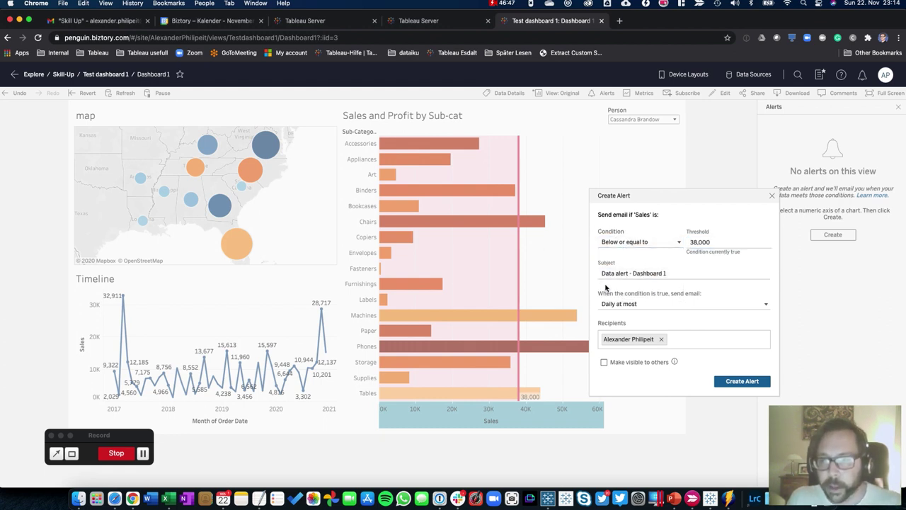
click(650, 304)
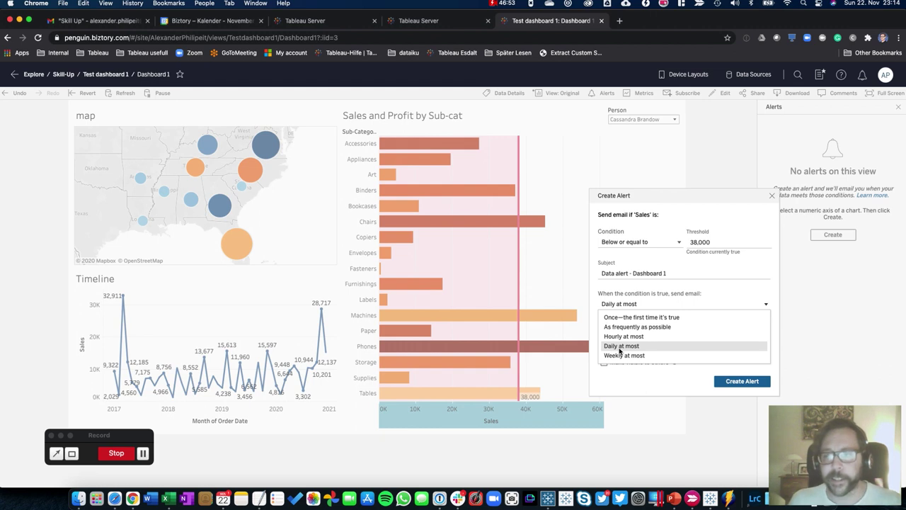
click(616, 318)
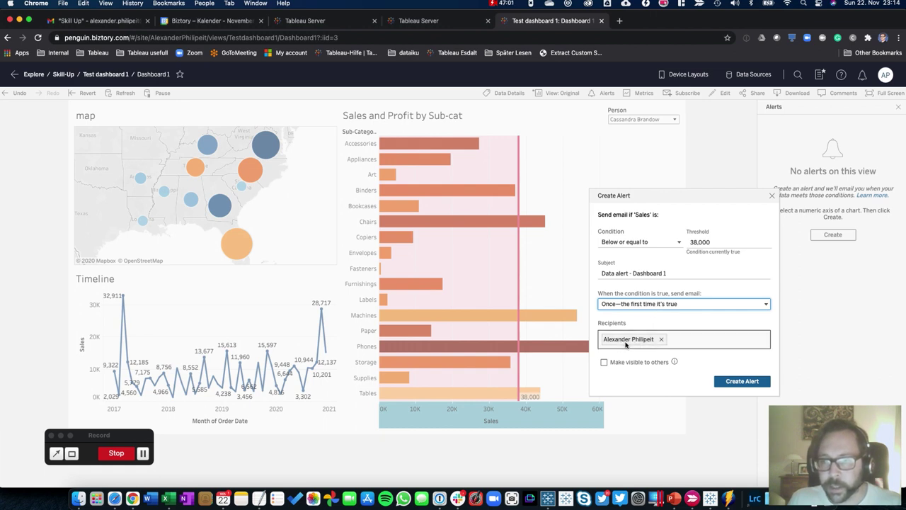
click(729, 383)
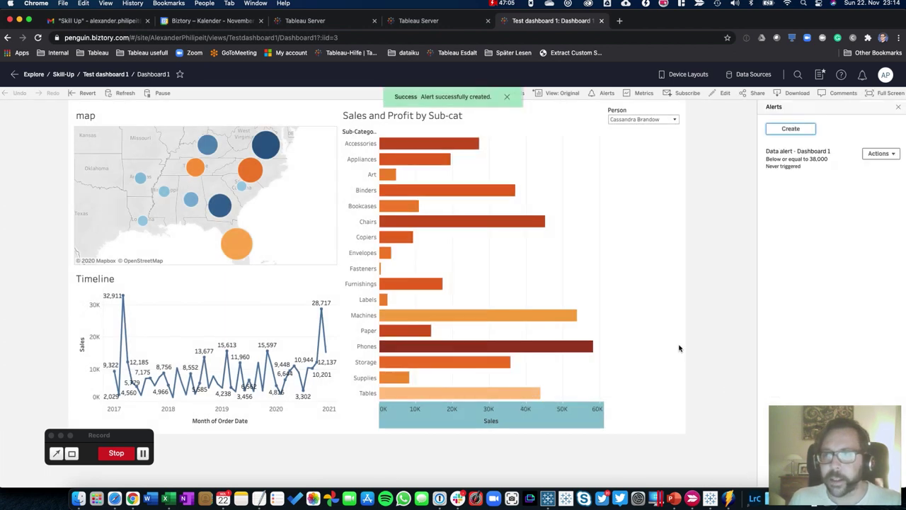
Review the Data alert - Dashboard 1 overview and return to the alerts list
click(803, 166)
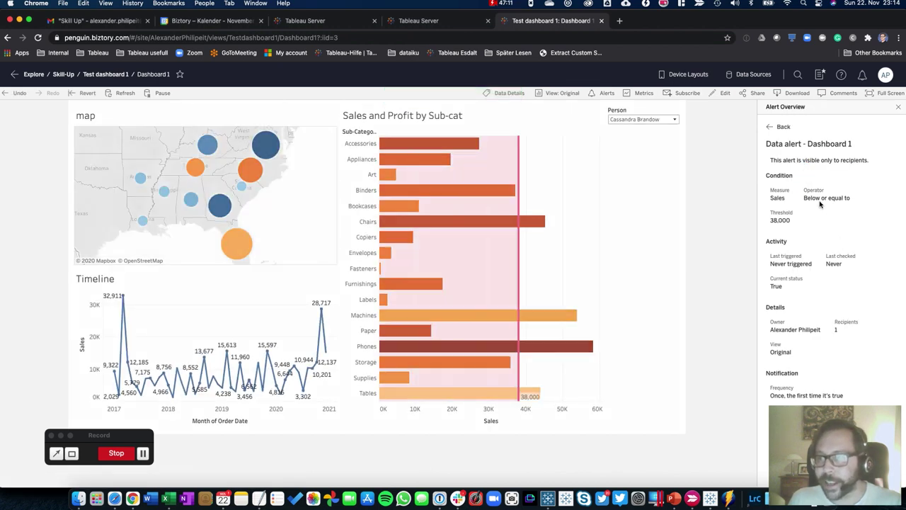
click(780, 126)
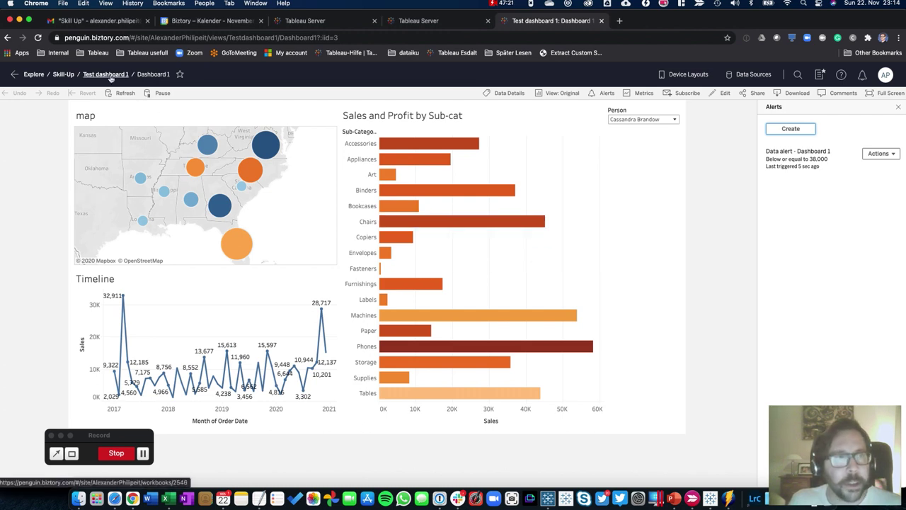
Open the Data alert - Dashboard 1 email under Skill Up and follow its dashboard image
click(73, 21)
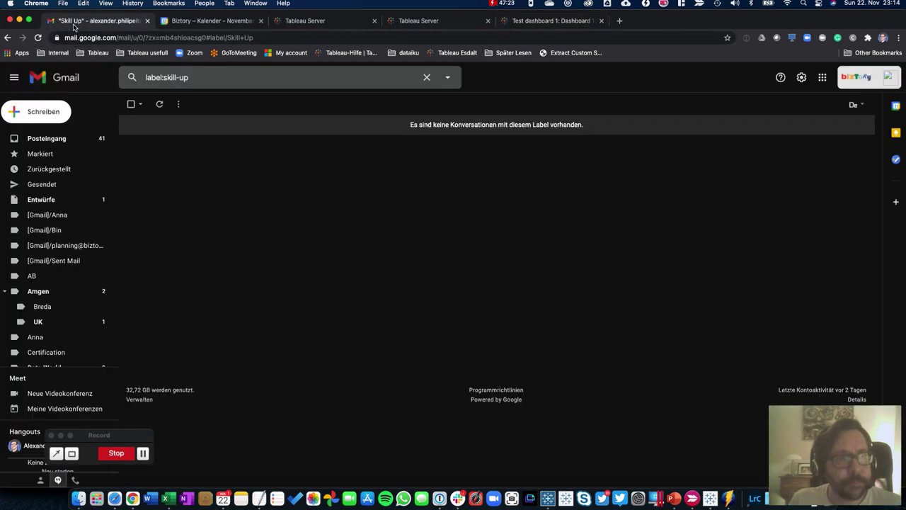
click(39, 39)
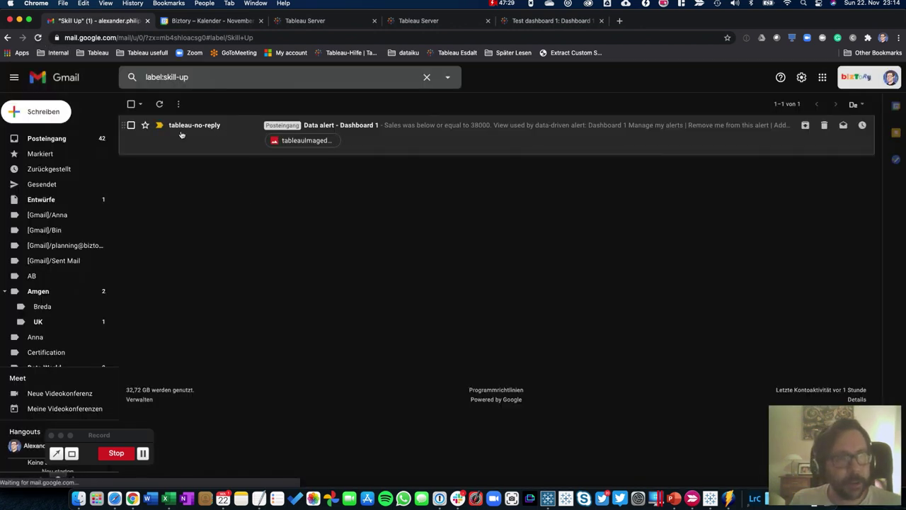
click(197, 139)
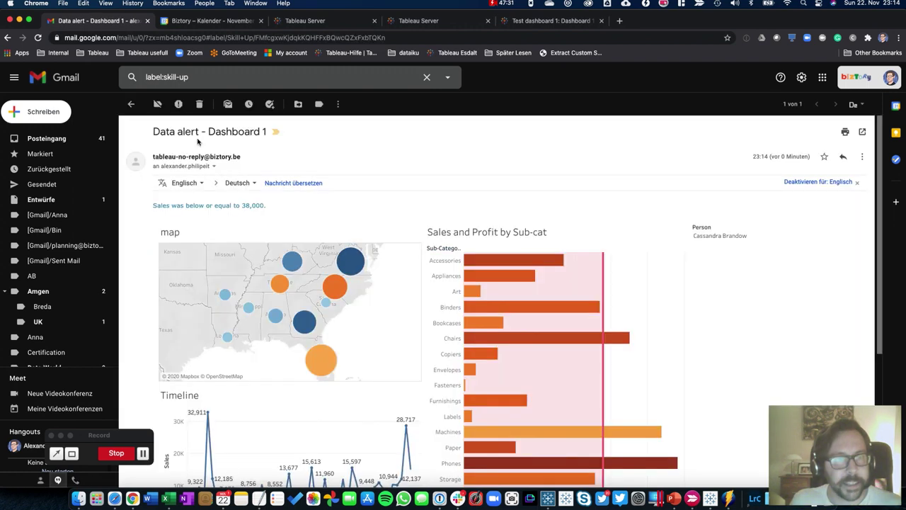
scroll(304, 276, down, 3)
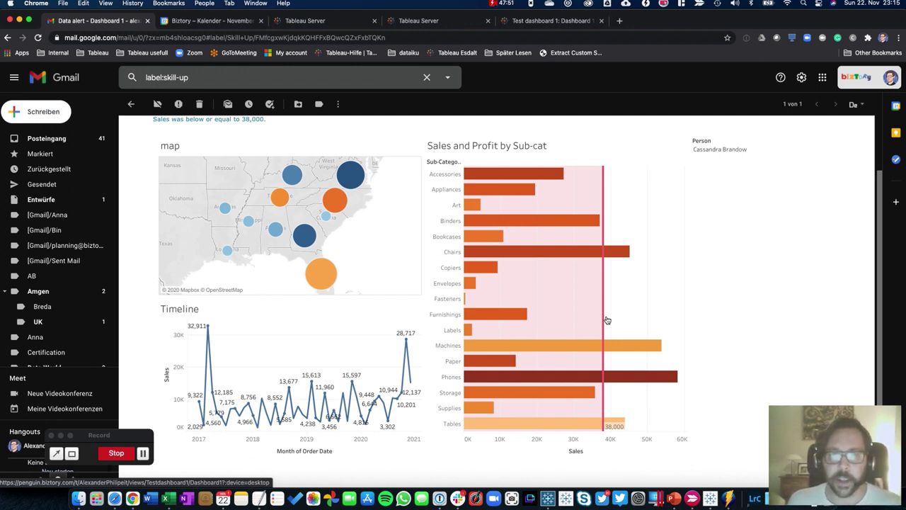
click(578, 281)
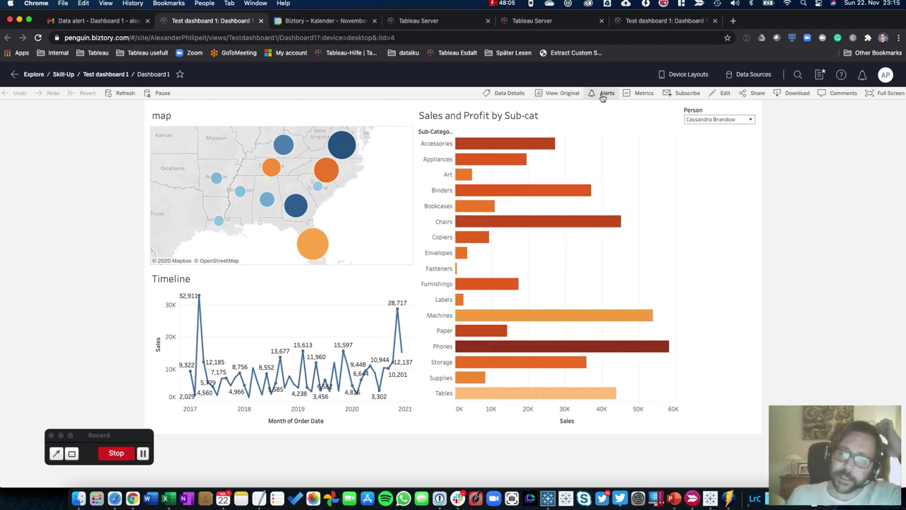
Start a Dashboard 1 subscription with yourself as subscriber and This View as content
click(684, 93)
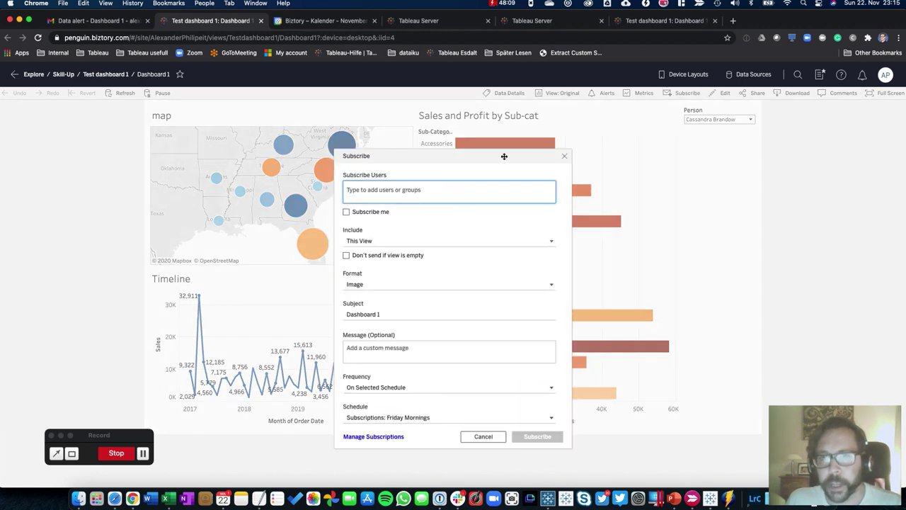
drag(474, 160, 562, 144)
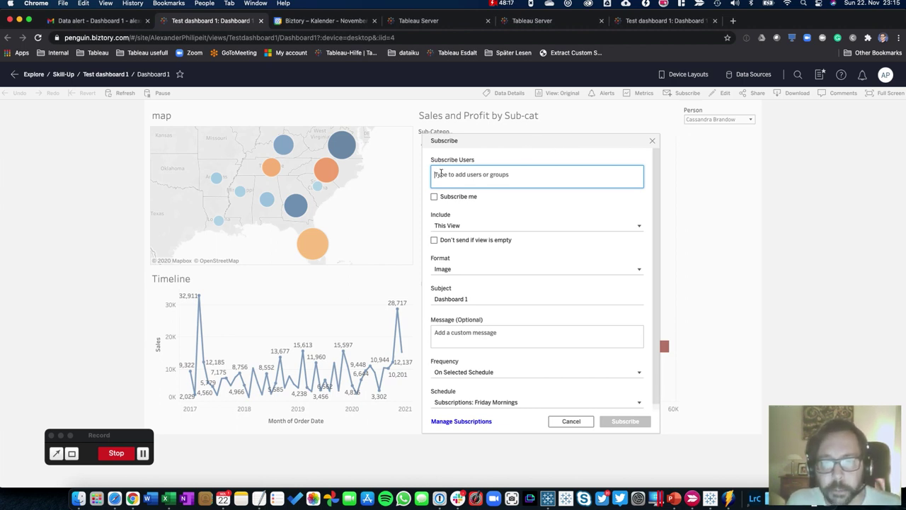
click(434, 196)
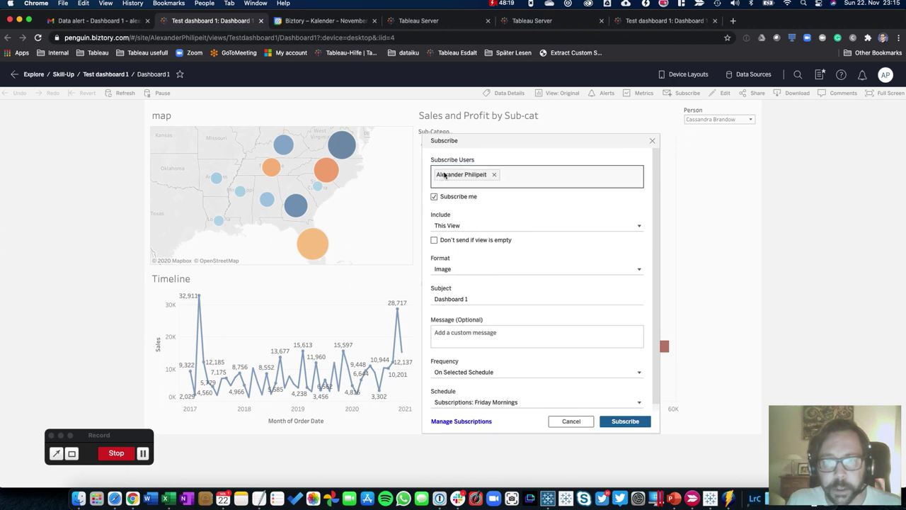
click(453, 226)
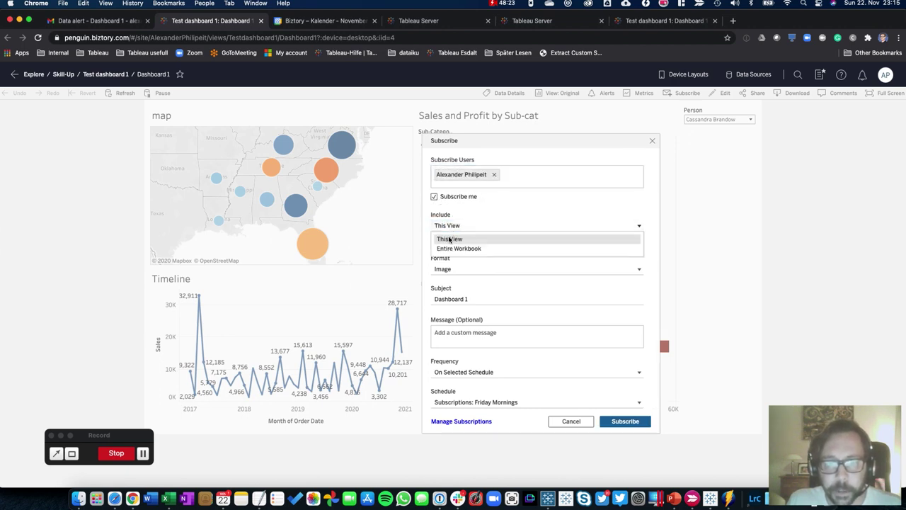
click(453, 239)
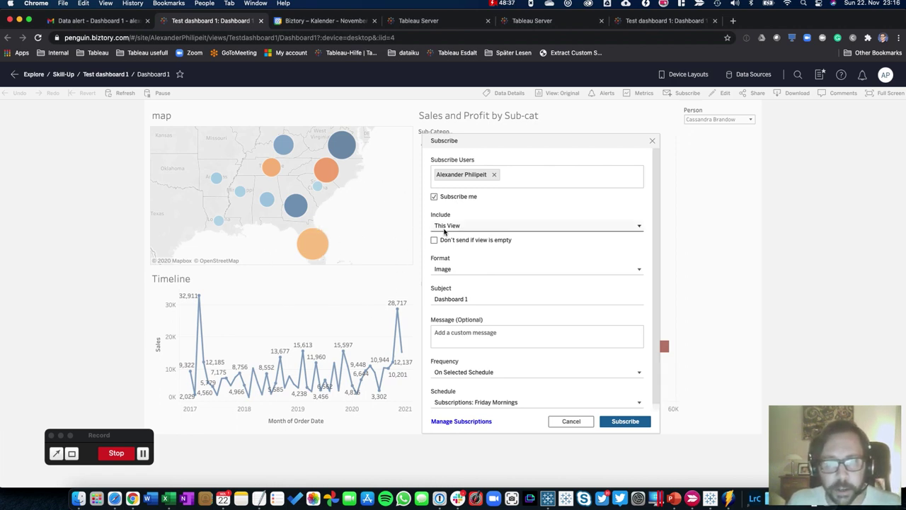
Keep Image format, choose the Subscriptions: Weekday mornings schedule, and subscribe
click(451, 269)
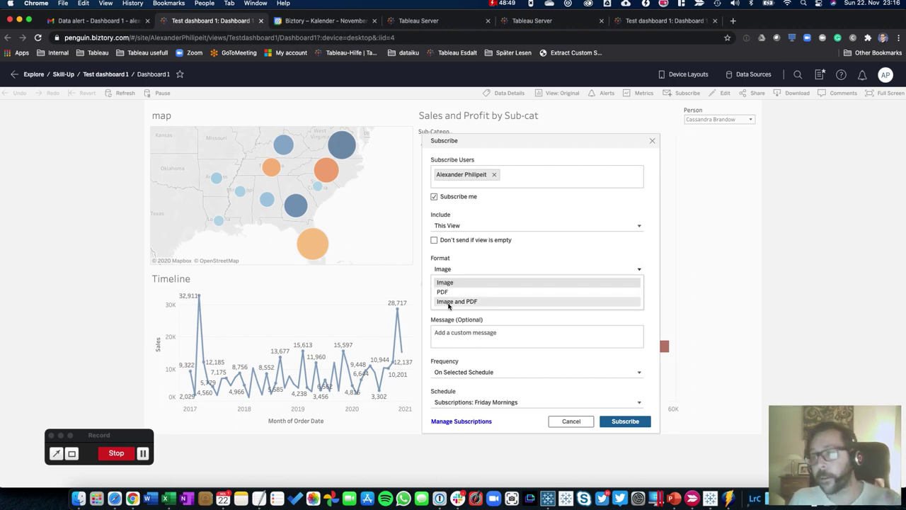
click(447, 283)
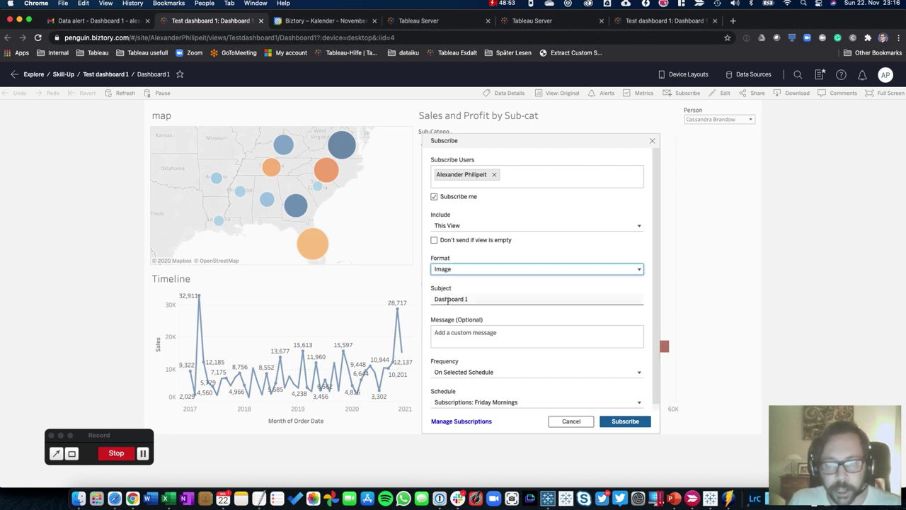
click(459, 339)
click(458, 339)
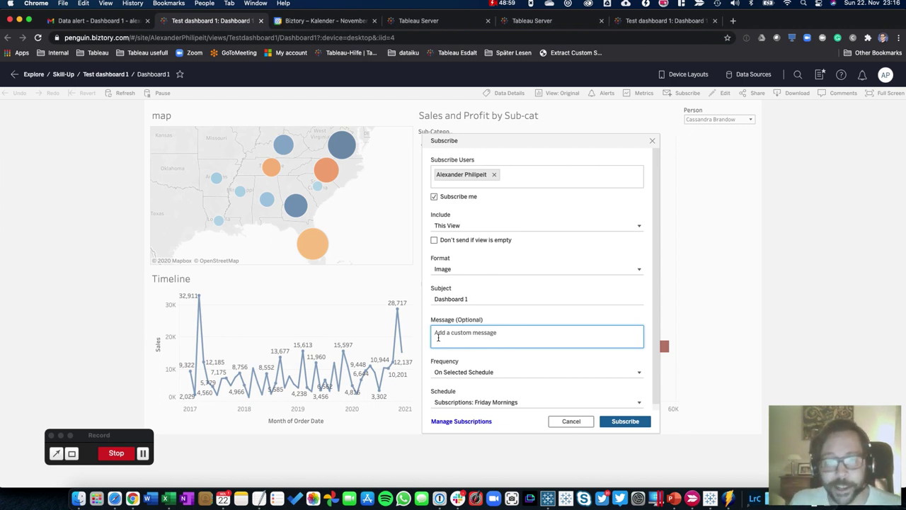
click(450, 373)
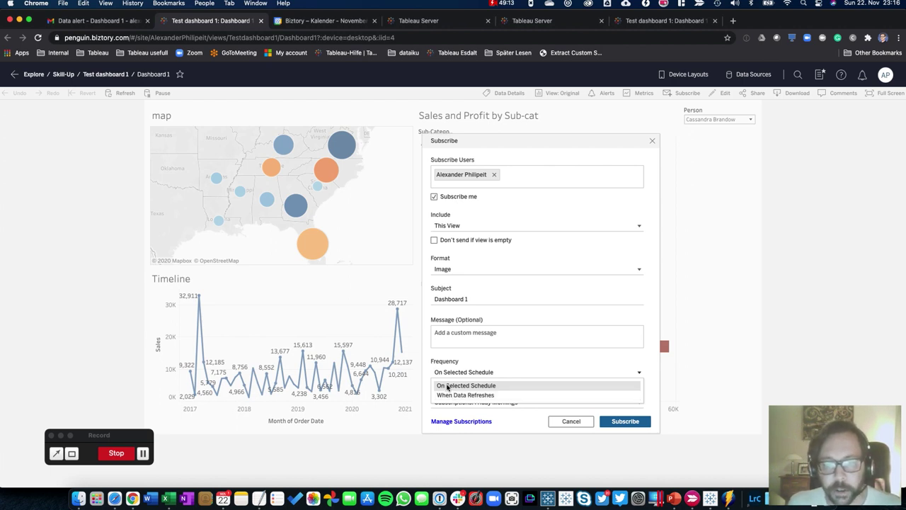
click(448, 386)
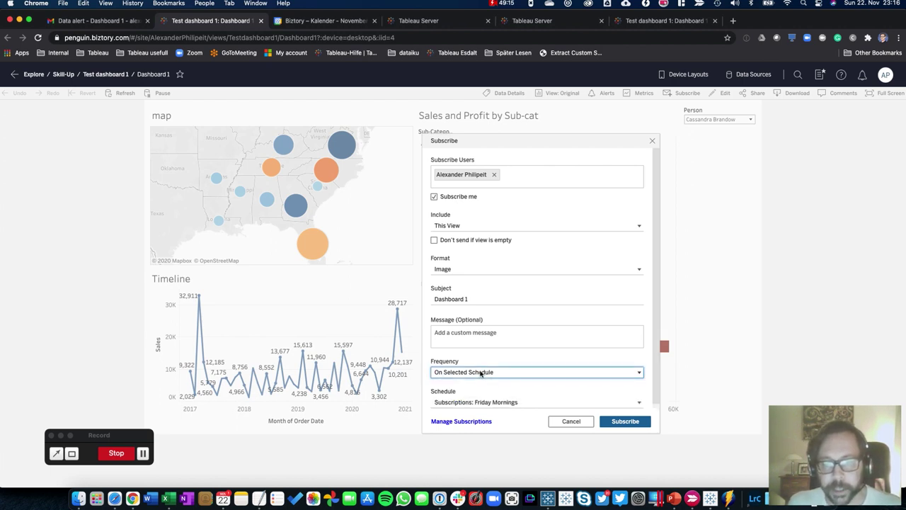
click(453, 403)
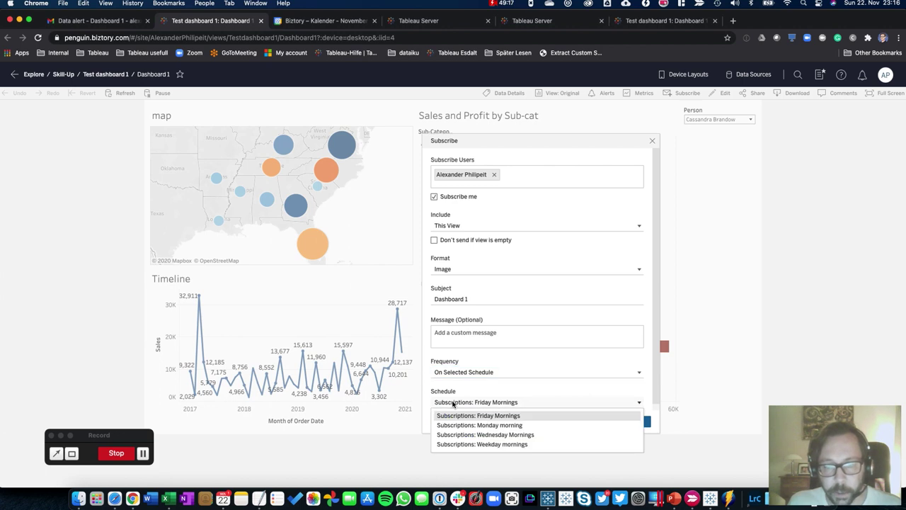
click(487, 446)
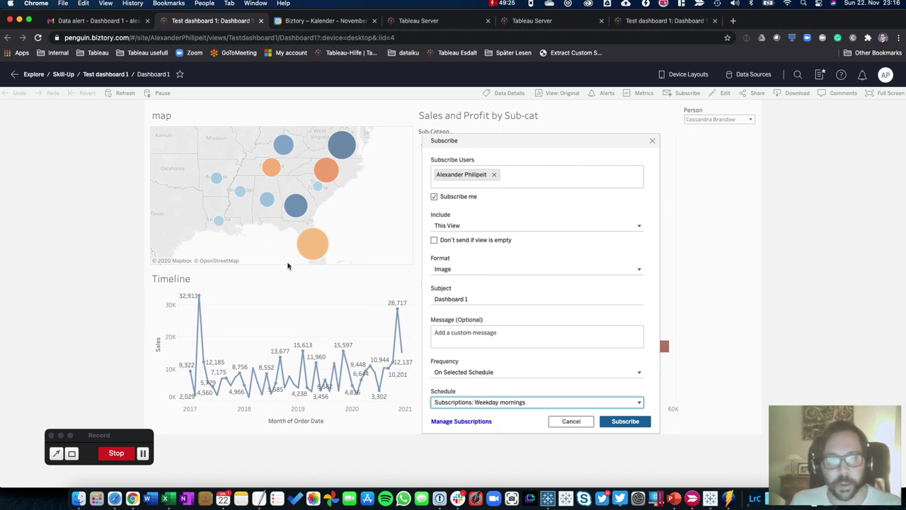
click(605, 424)
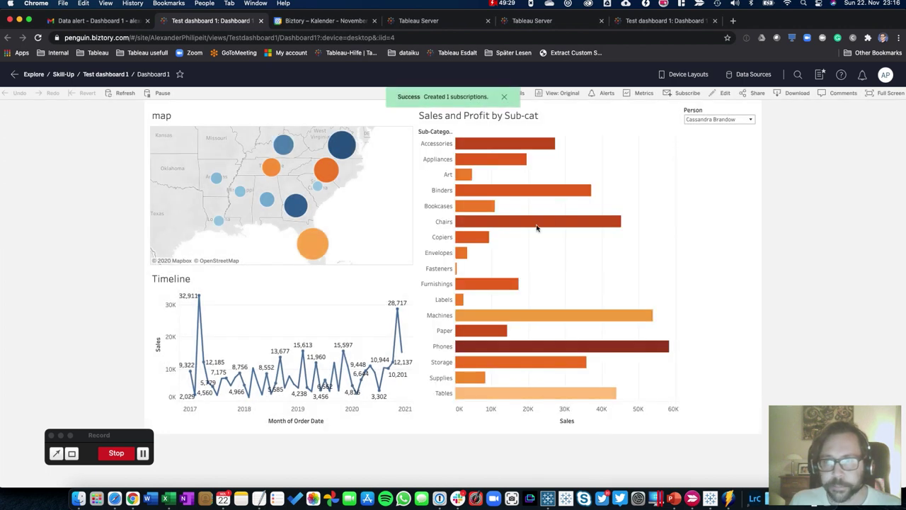
Check the Dashboard 1 subscription in Manage Subscriptions and open its Weekday mornings schedule page
click(671, 94)
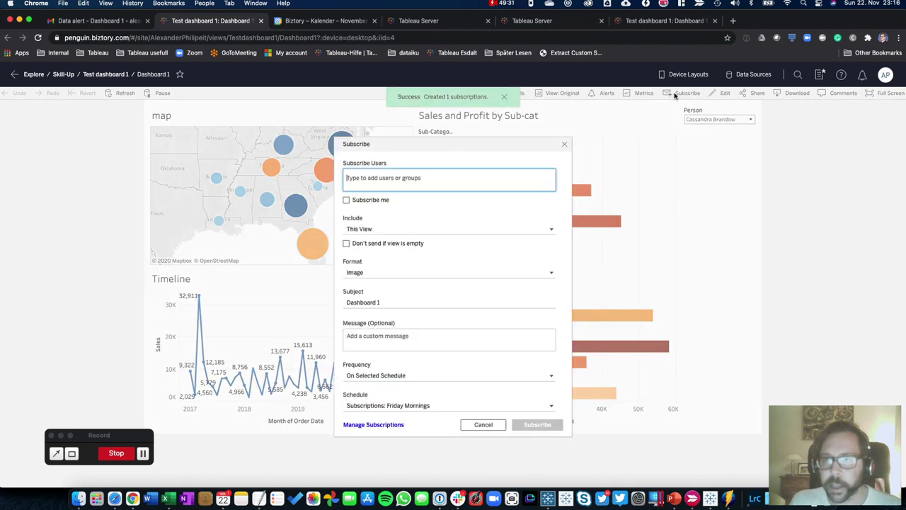
click(373, 424)
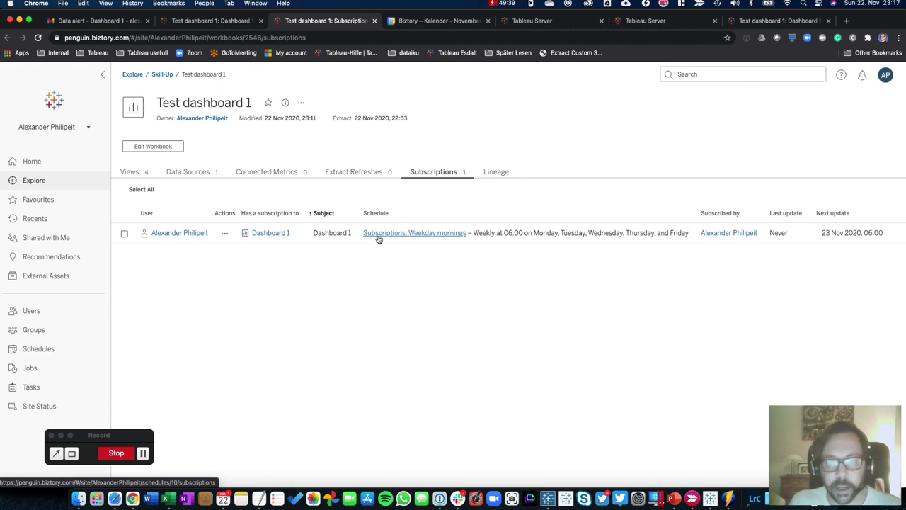
click(225, 233)
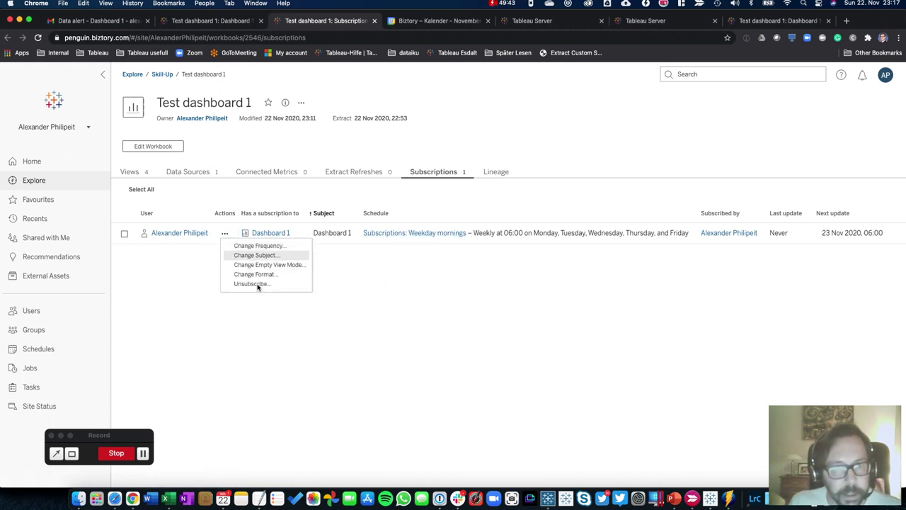
click(421, 290)
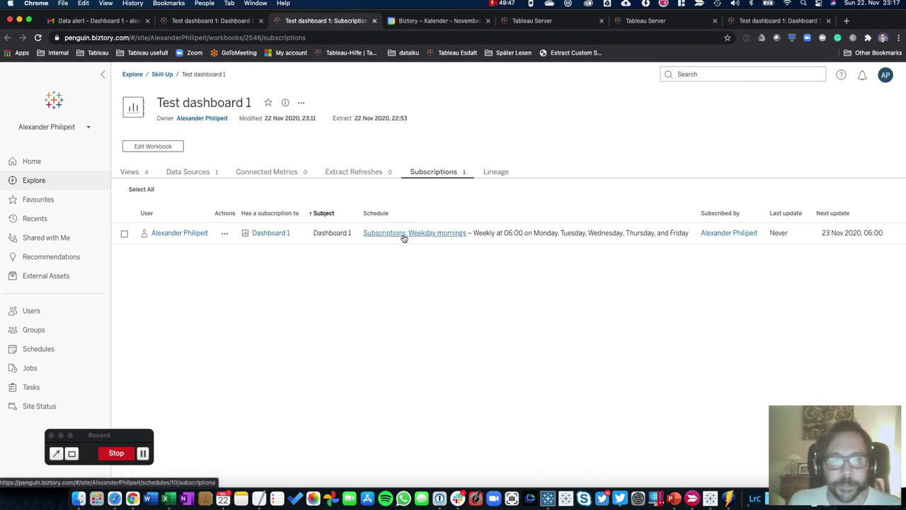
click(431, 239)
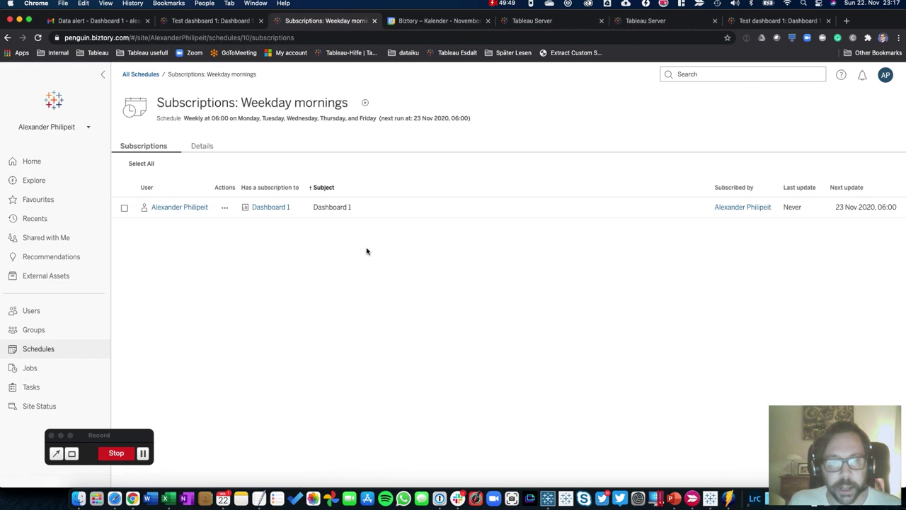
Run the Subscriptions: Weekday mornings schedule now from All Schedules, then return to Gmail
click(224, 209)
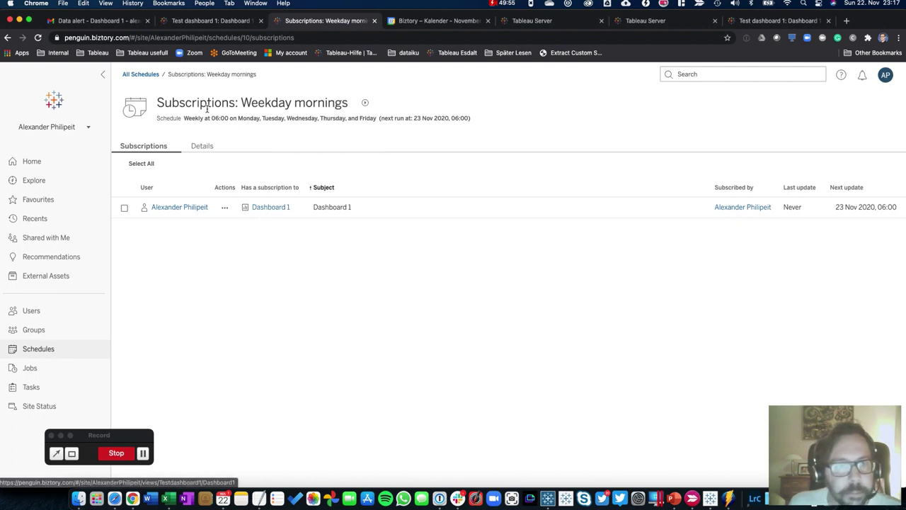
click(141, 73)
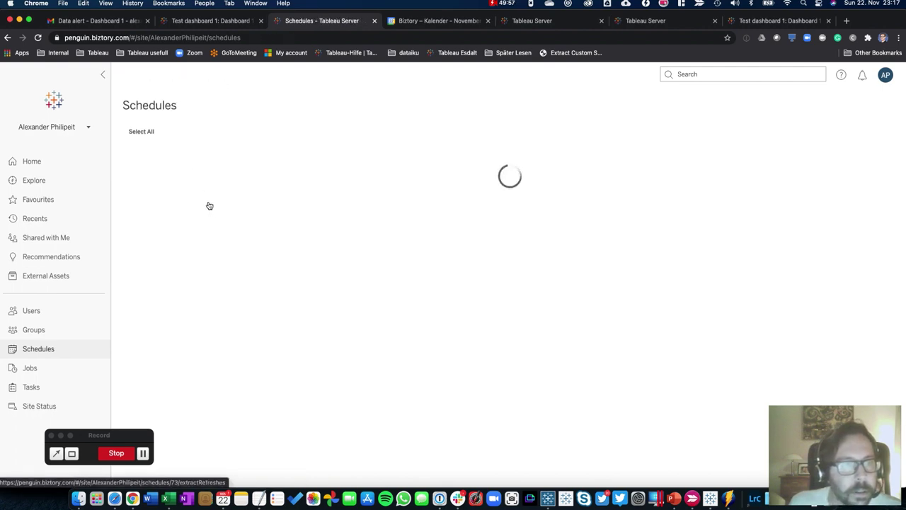
scroll(321, 353, down, 5)
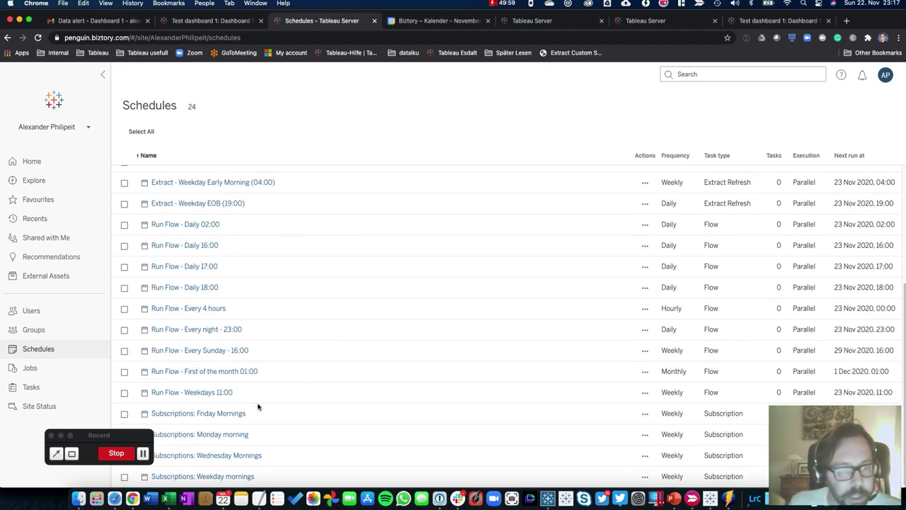
scroll(166, 250, up, 5)
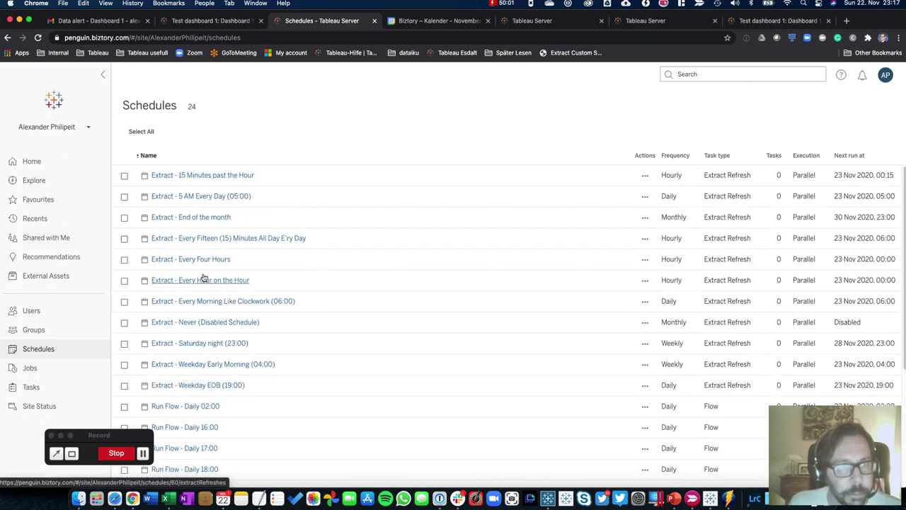
scroll(205, 297, down, 3)
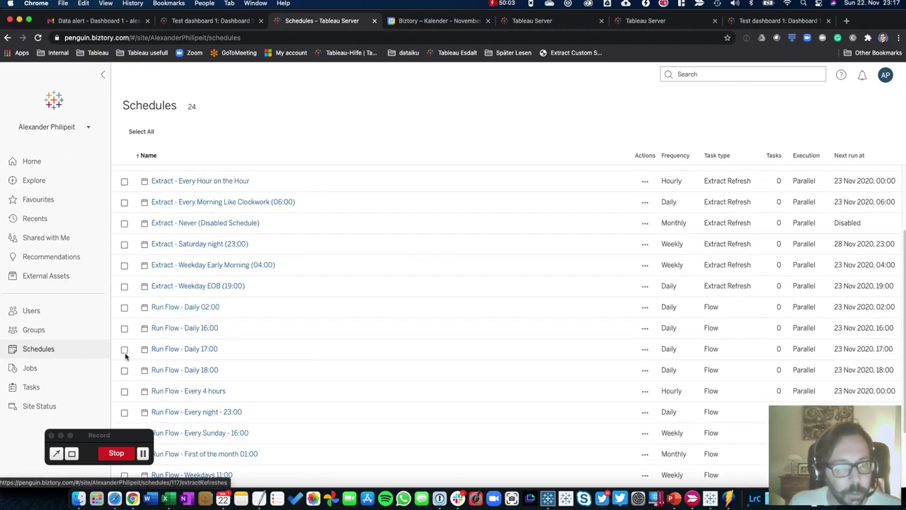
scroll(166, 368, down, 3)
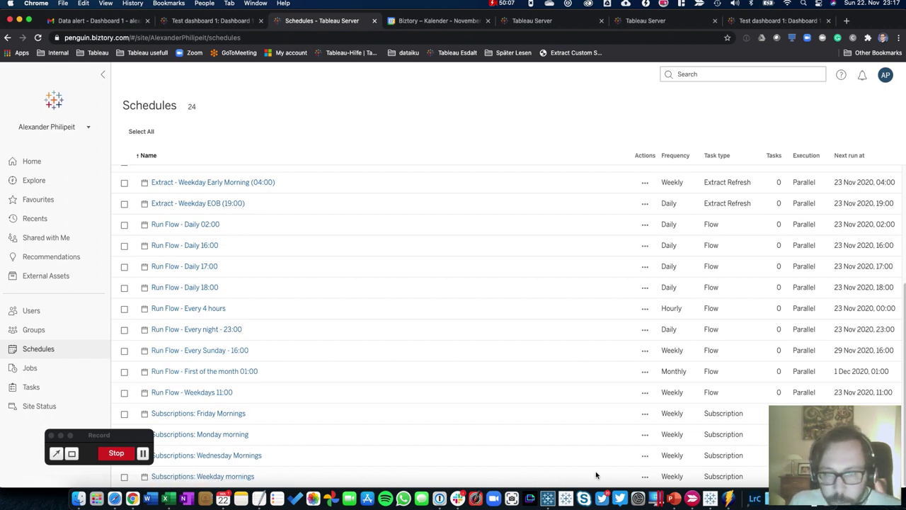
click(645, 476)
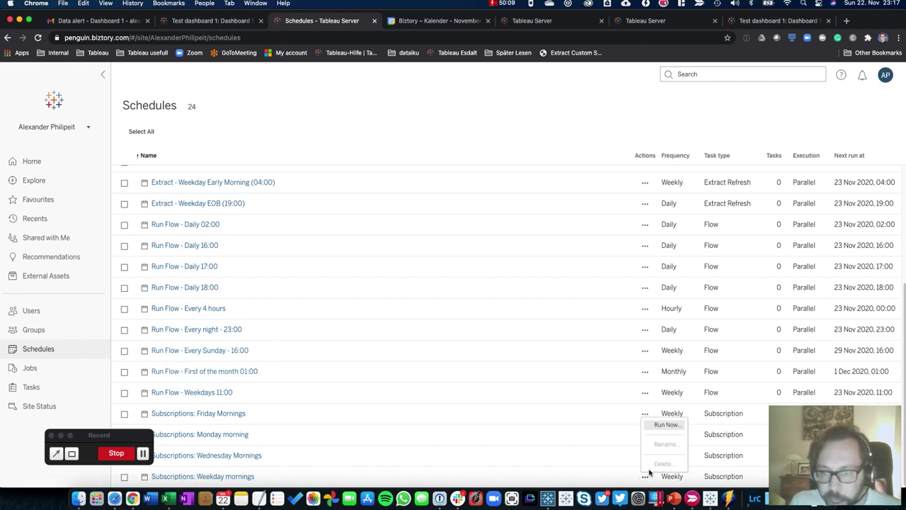
click(665, 424)
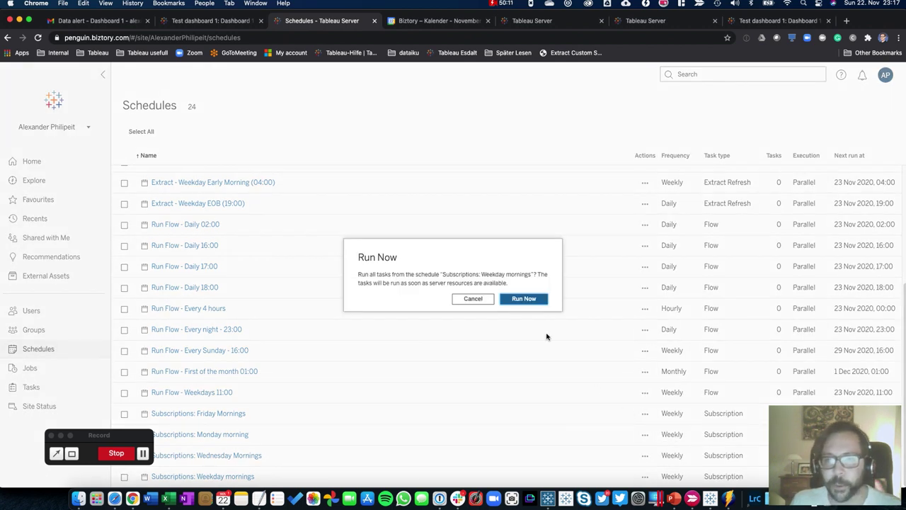
click(525, 298)
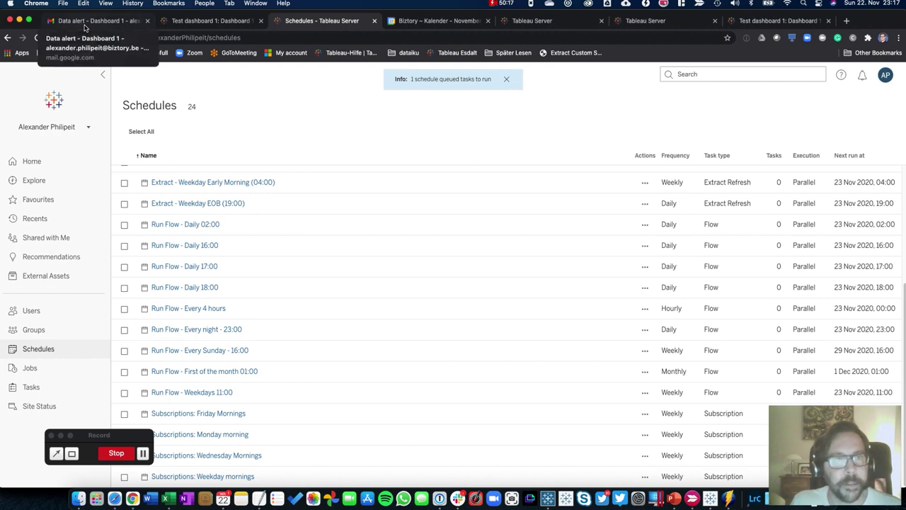
click(84, 27)
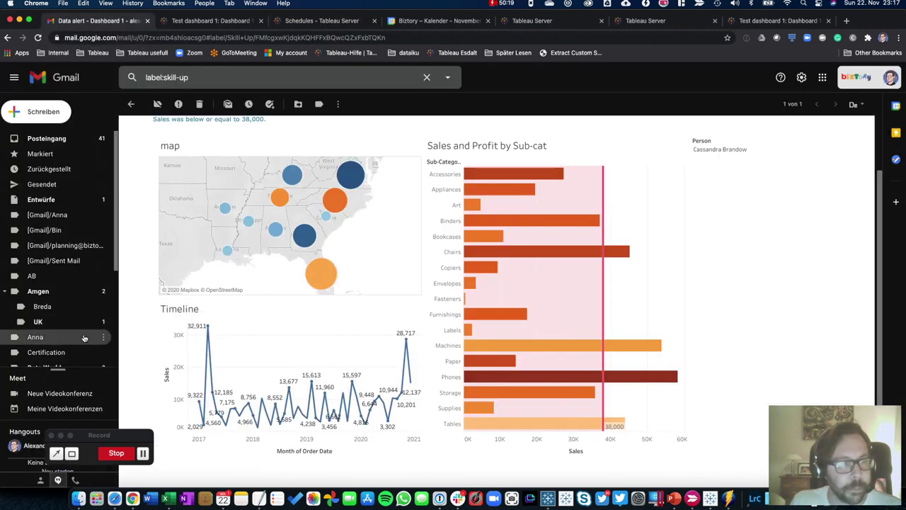
Open and read the Dashboard 1 subscription email from tableau-no-reply under Skill Up
scroll(84, 337, down, 4)
click(72, 287)
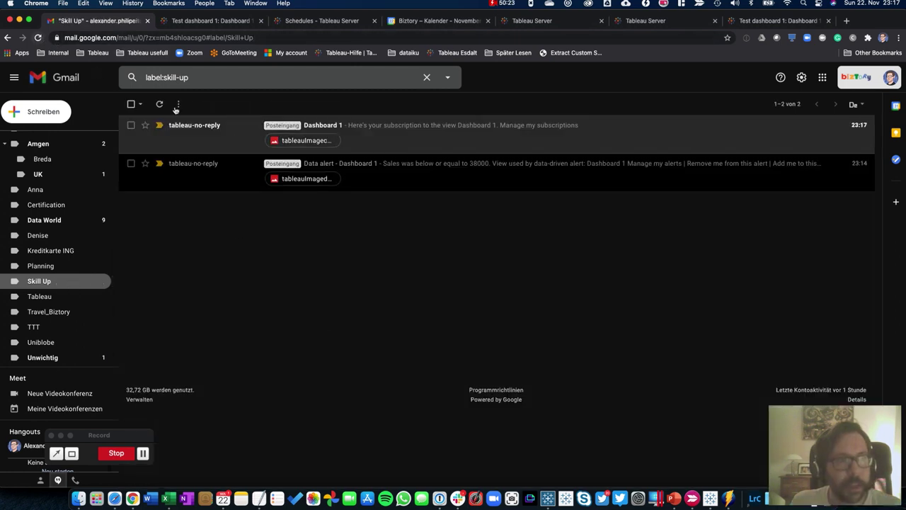
click(232, 134)
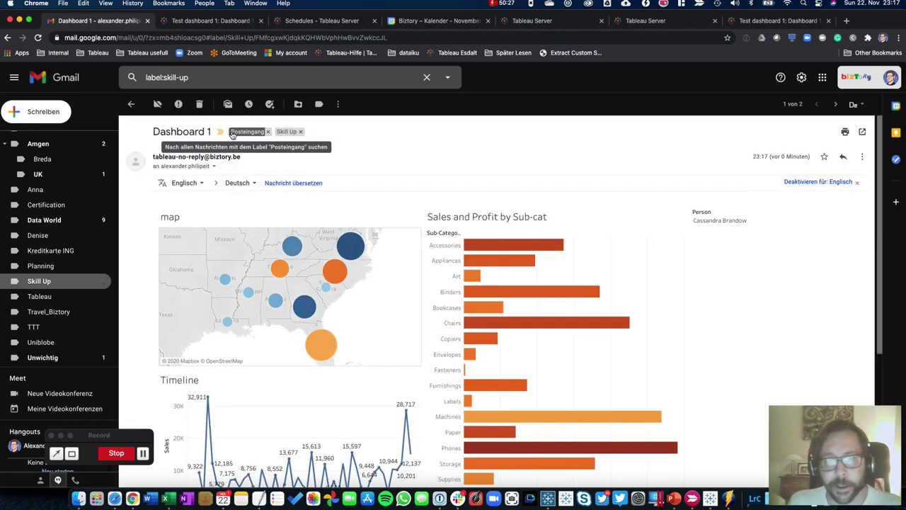
scroll(420, 352, down, 5)
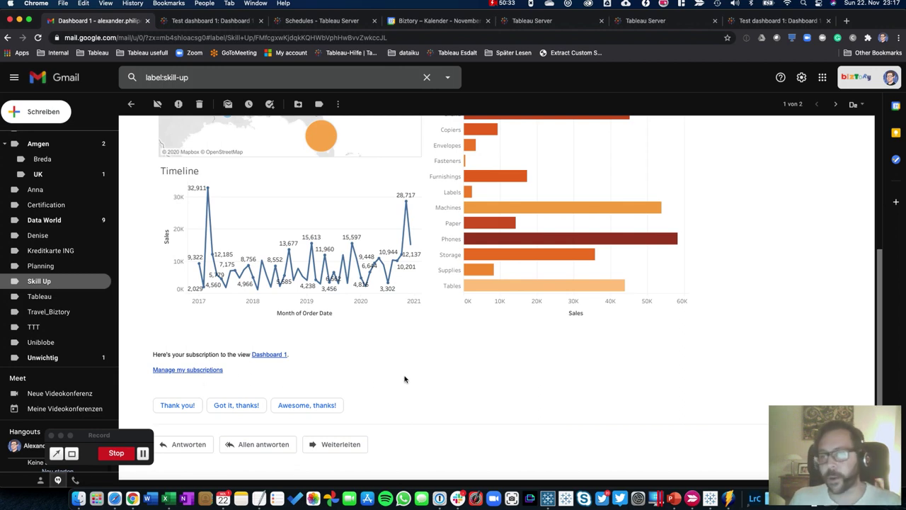
scroll(404, 378, up, 5)
Go back to Test dashboard 1 / Dashboard 1 through the email's dashboard link
click(498, 326)
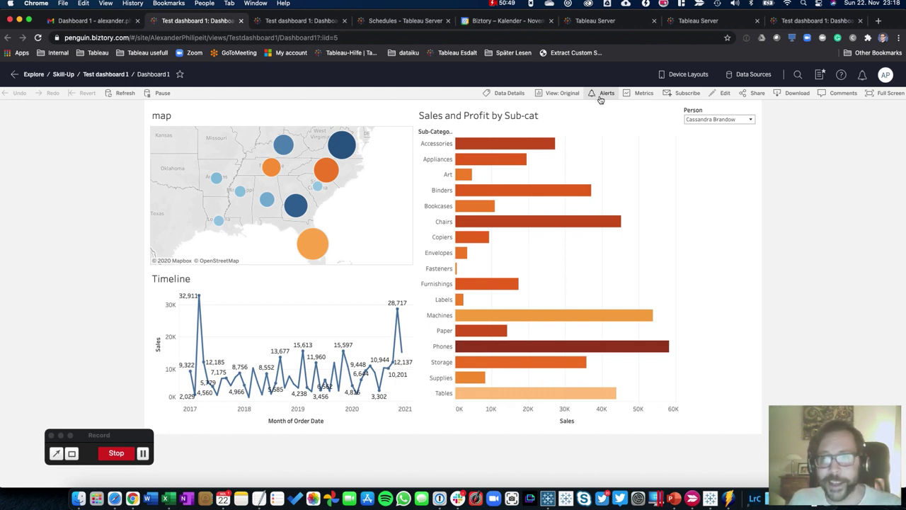
click(599, 161)
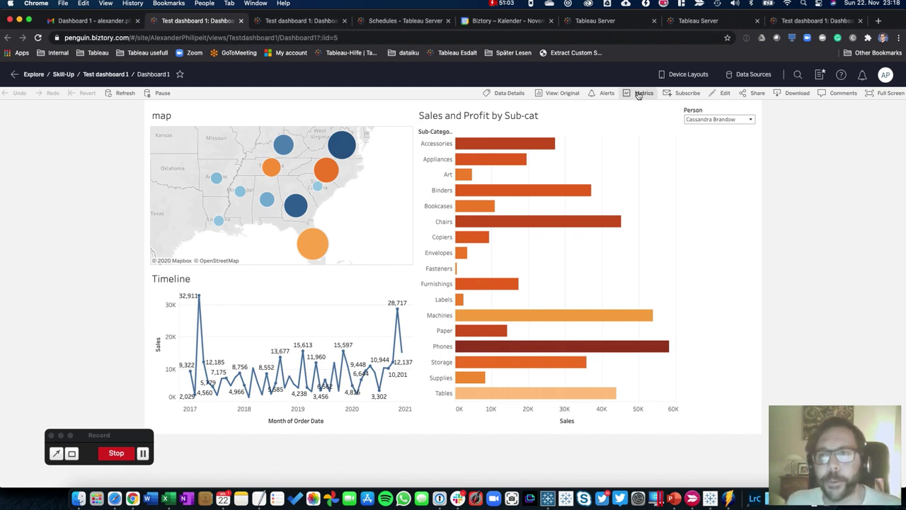
Create a metric from the Tables bar using SUM(Profit), saved as Profit (Tables)
click(639, 94)
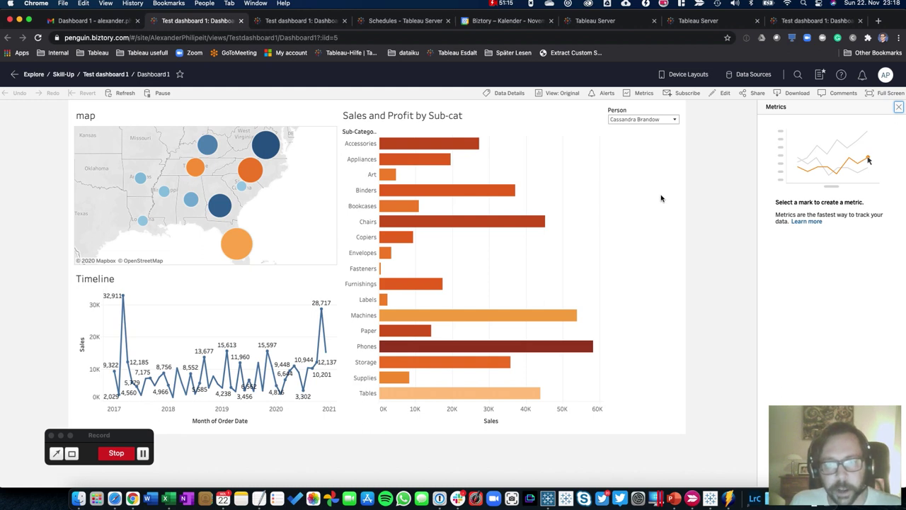
click(408, 395)
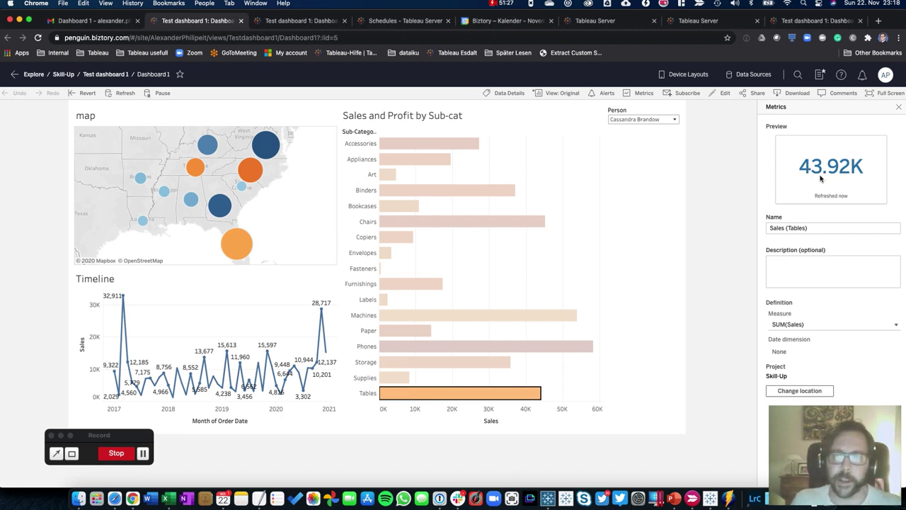
click(798, 325)
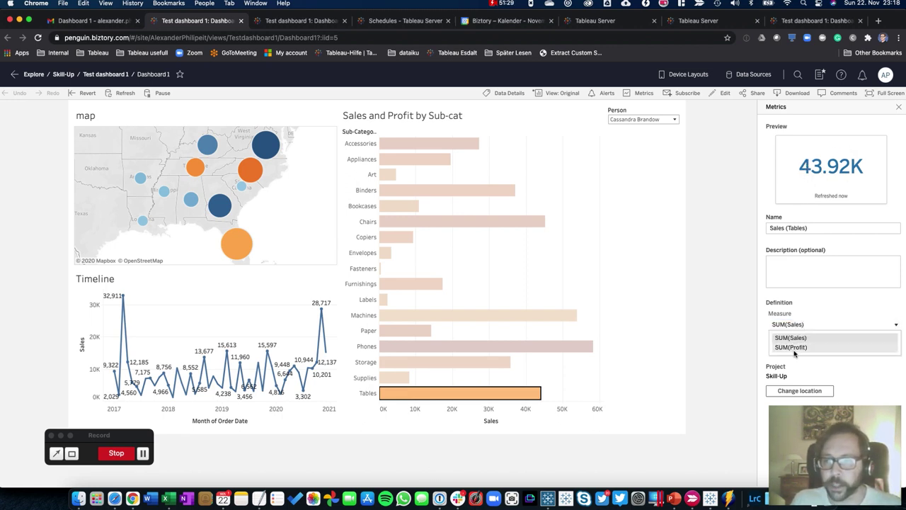
click(794, 346)
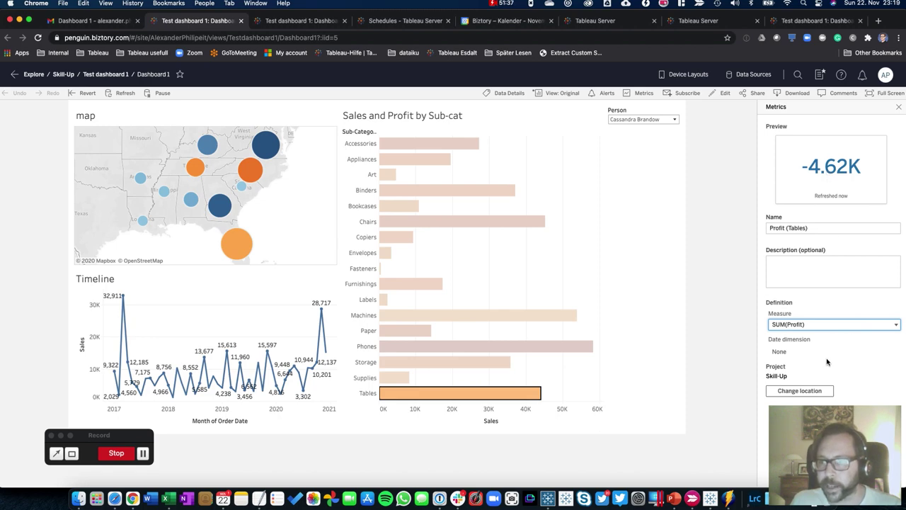
drag(744, 14, 625, 16)
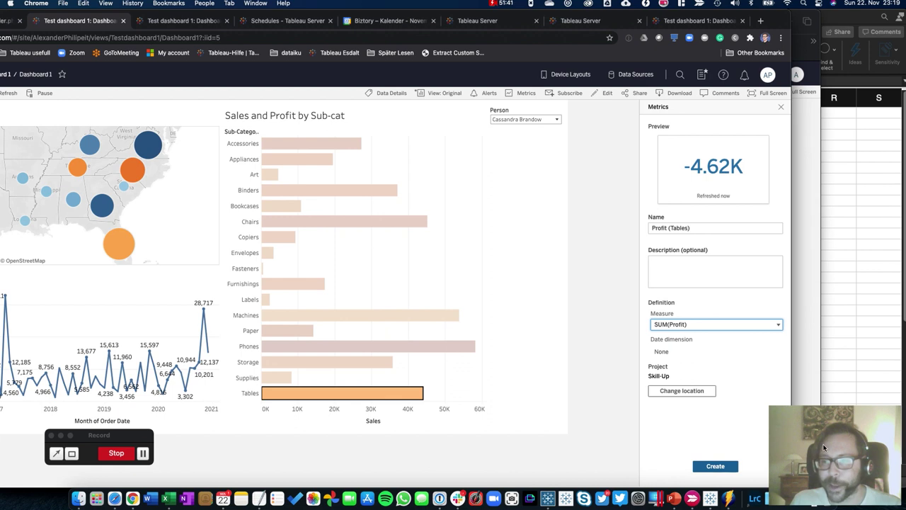
click(719, 466)
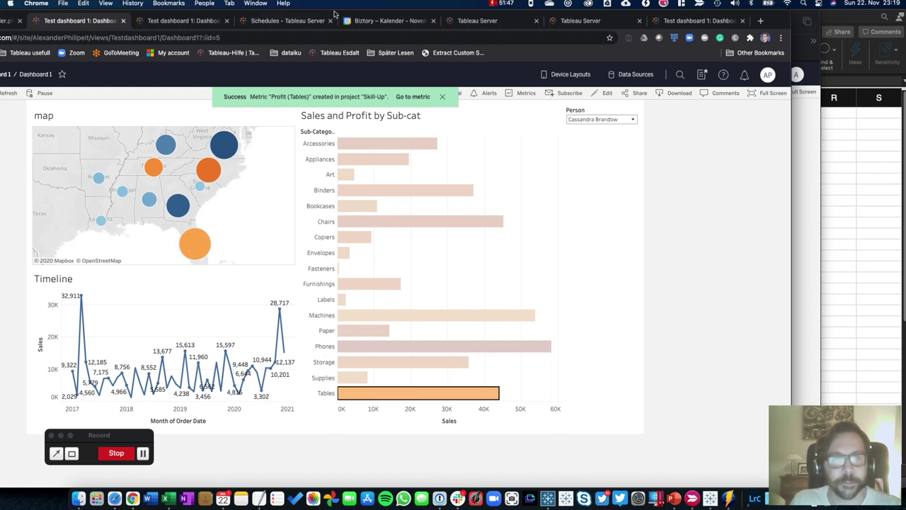
drag(334, 13, 461, 16)
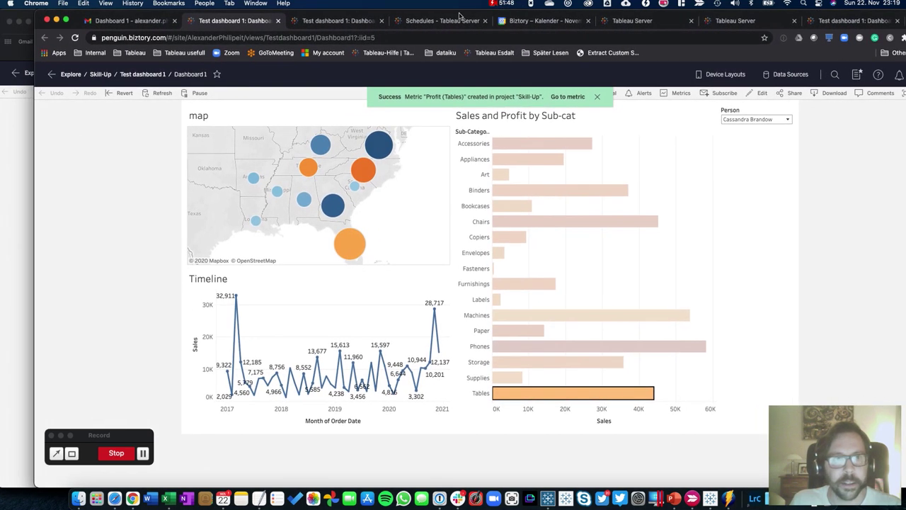
Check the Profit (Tables) metric in the Skill-Up project, then open the Test dashboard 1 workbook
click(100, 75)
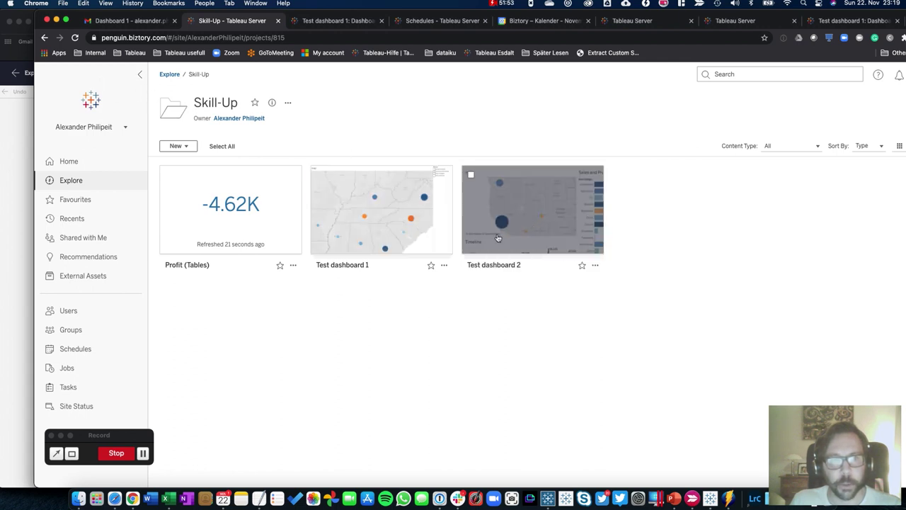
mouse_move(506, 206)
mouse_move(244, 237)
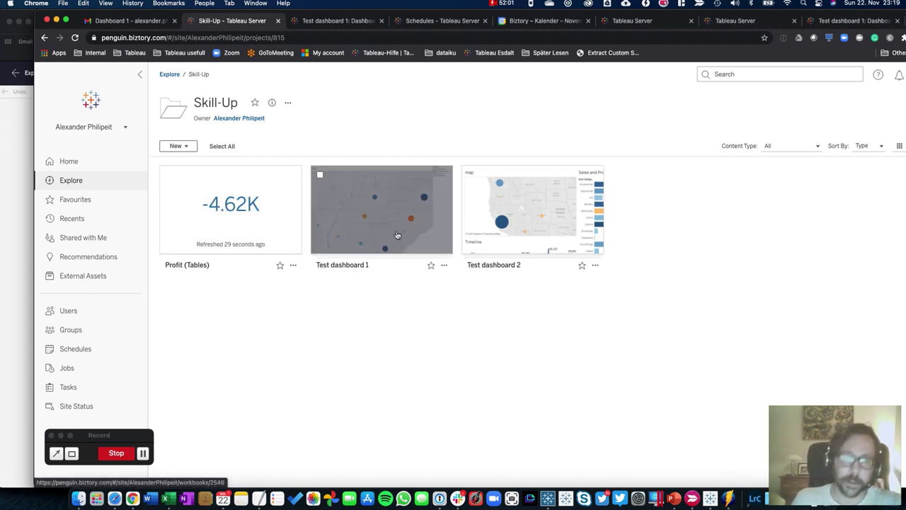
mouse_move(233, 211)
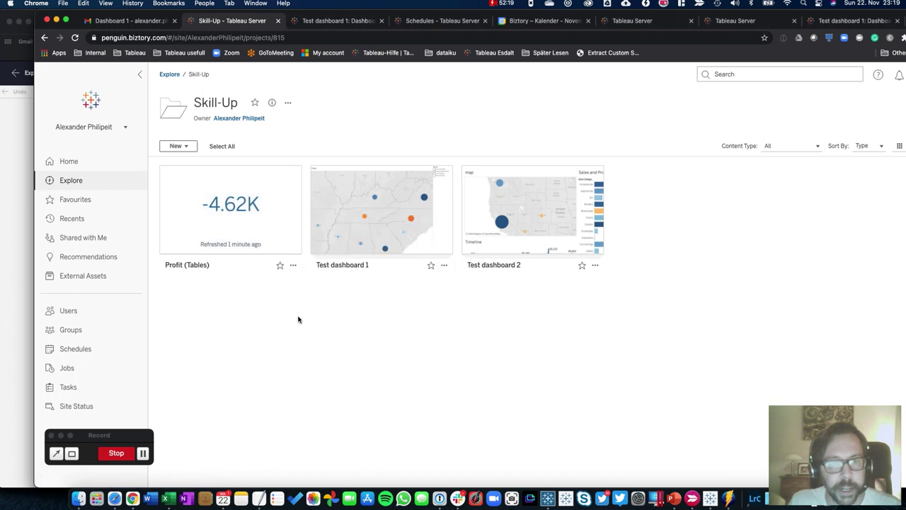
click(388, 216)
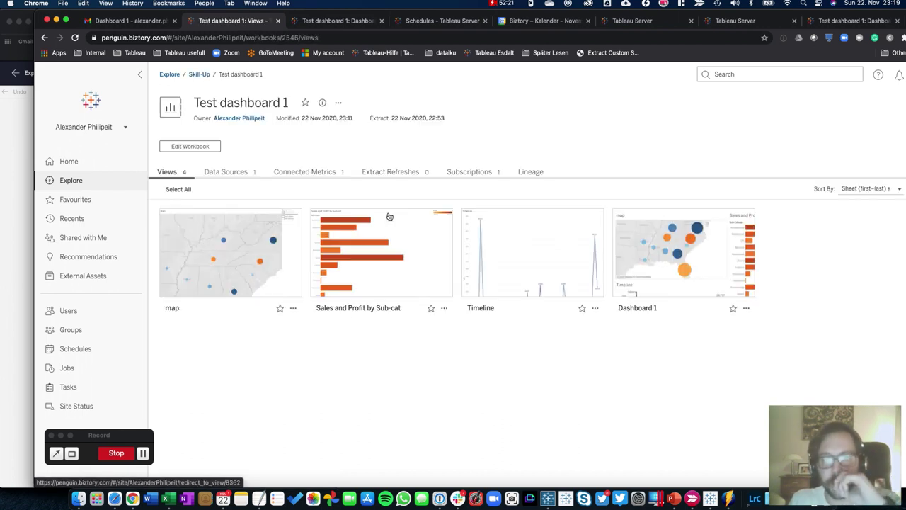
Create a Sales metric from Dashboard 1's November 2020 Timeline point, keeping the SUM(Sales) by MONTH(Order Date) defaults
click(671, 241)
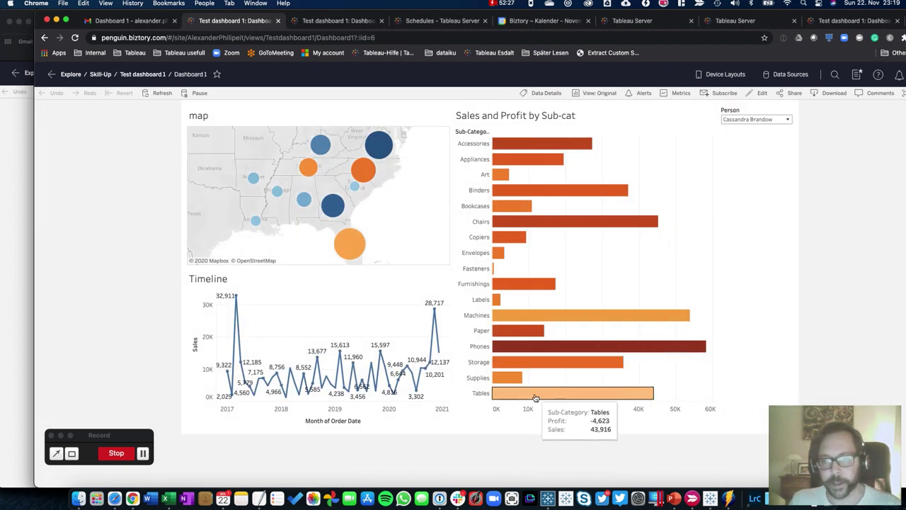
click(436, 312)
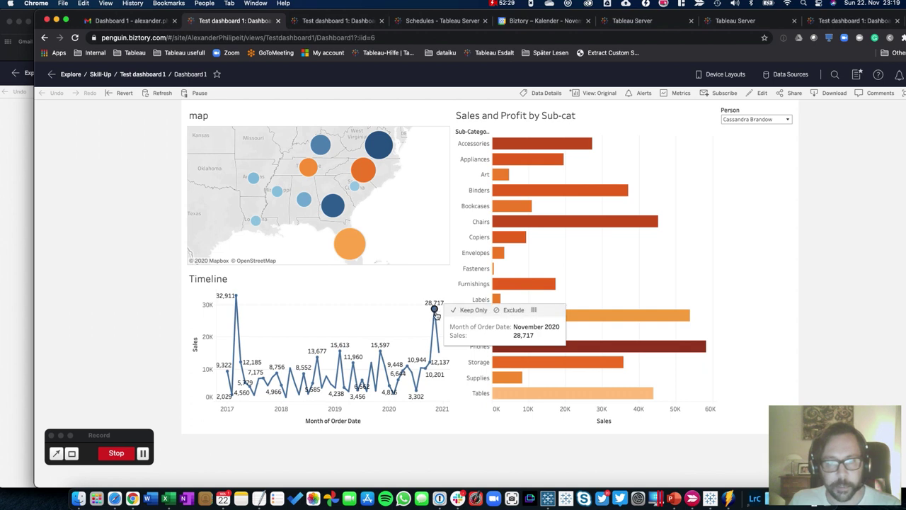
click(669, 93)
mouse_move(361, 306)
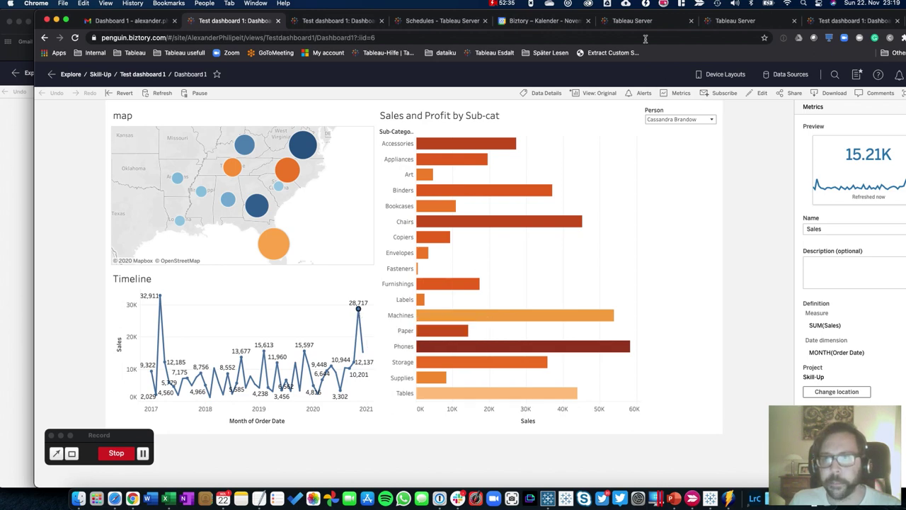
drag(633, 13, 540, 15)
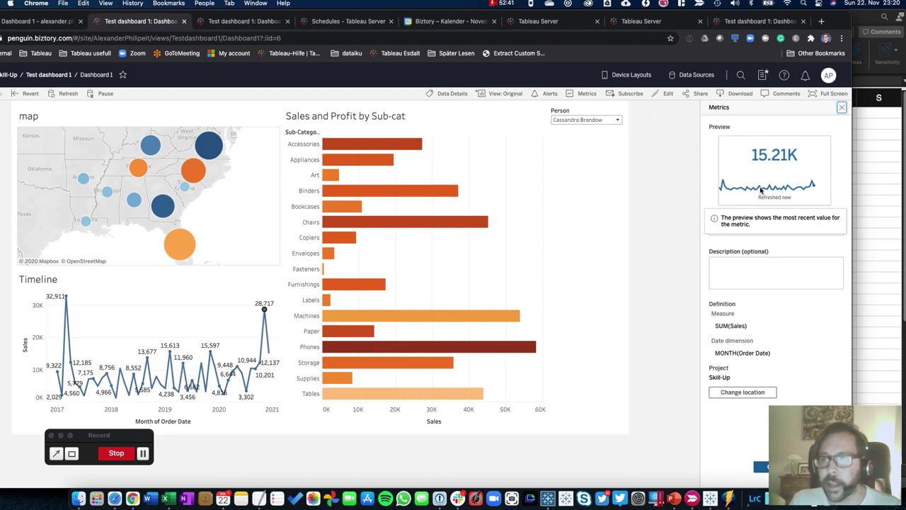
click(756, 468)
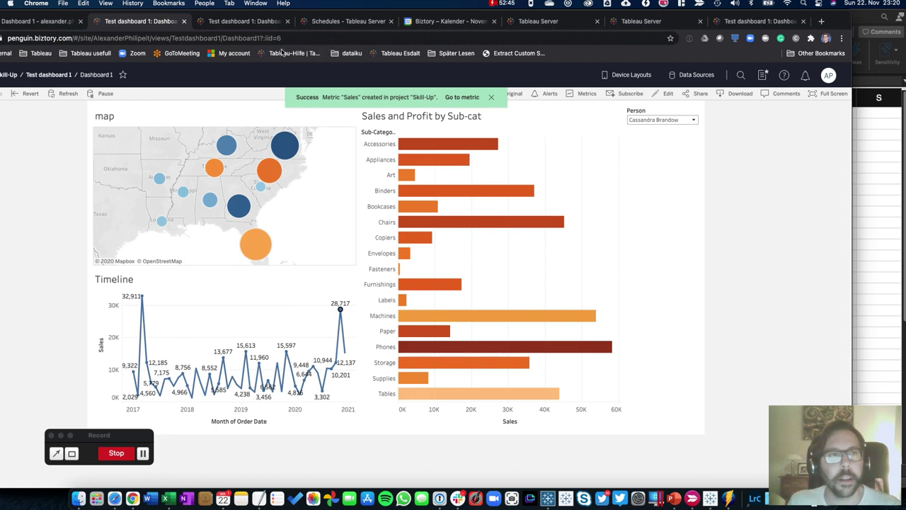
click(6, 74)
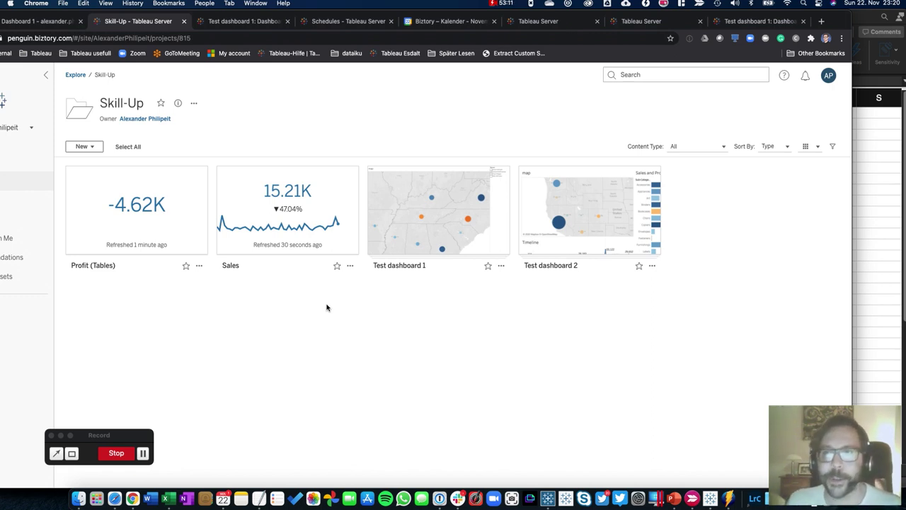
click(459, 221)
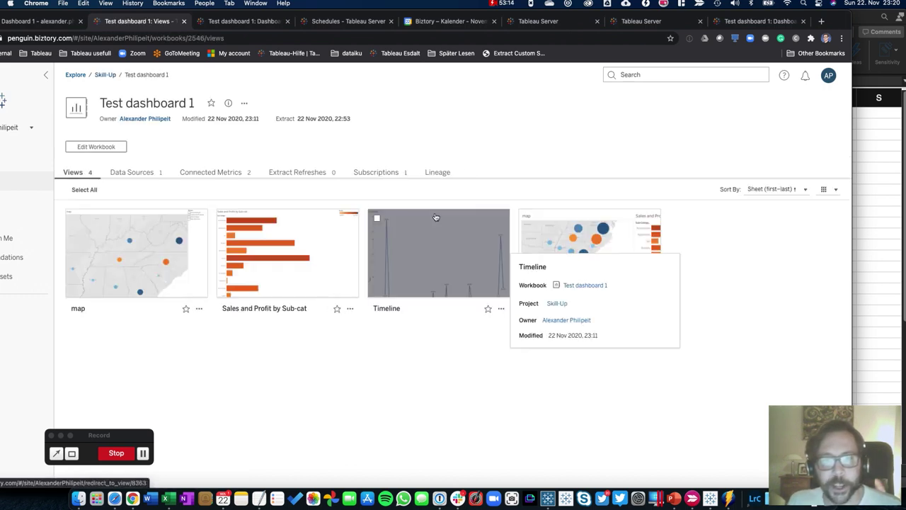
click(595, 246)
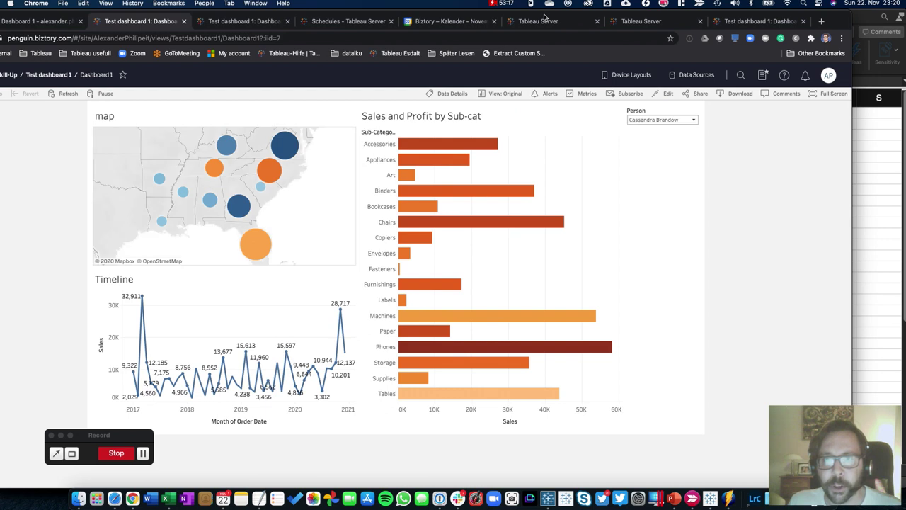
double_click(544, 16)
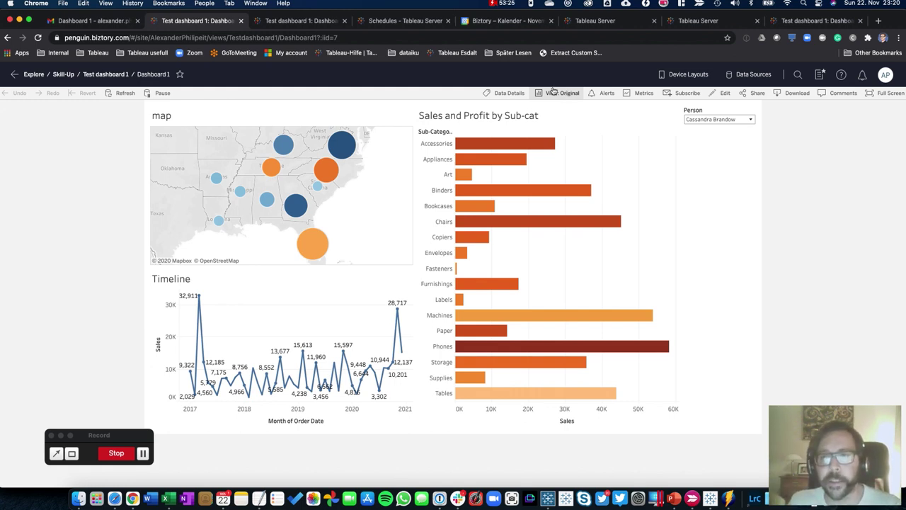
click(551, 93)
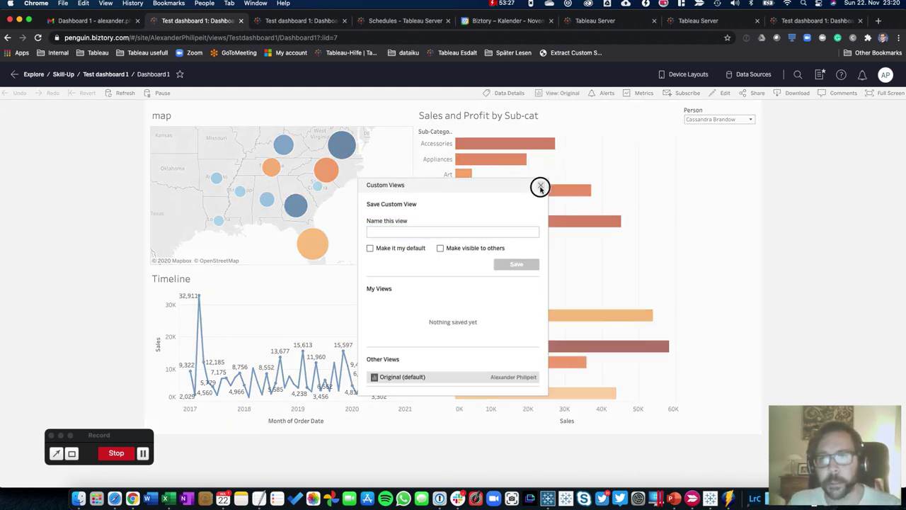
click(540, 186)
mouse_move(545, 189)
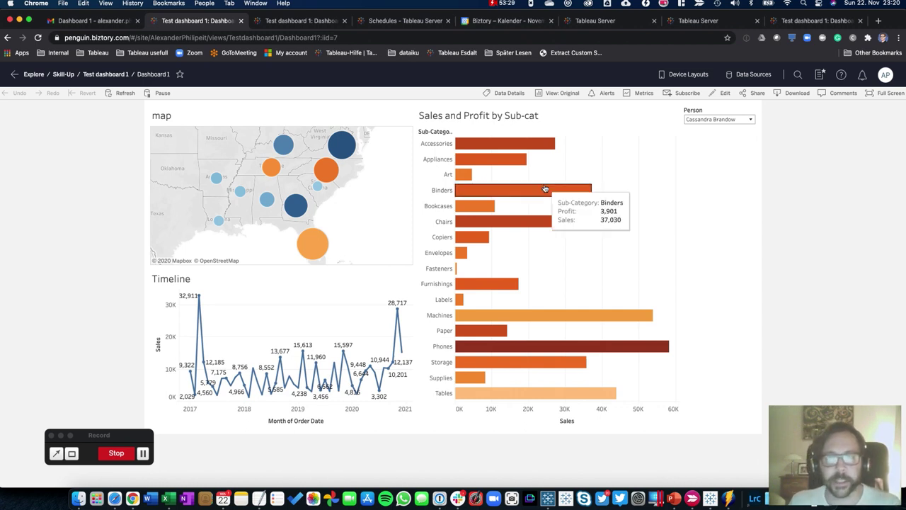